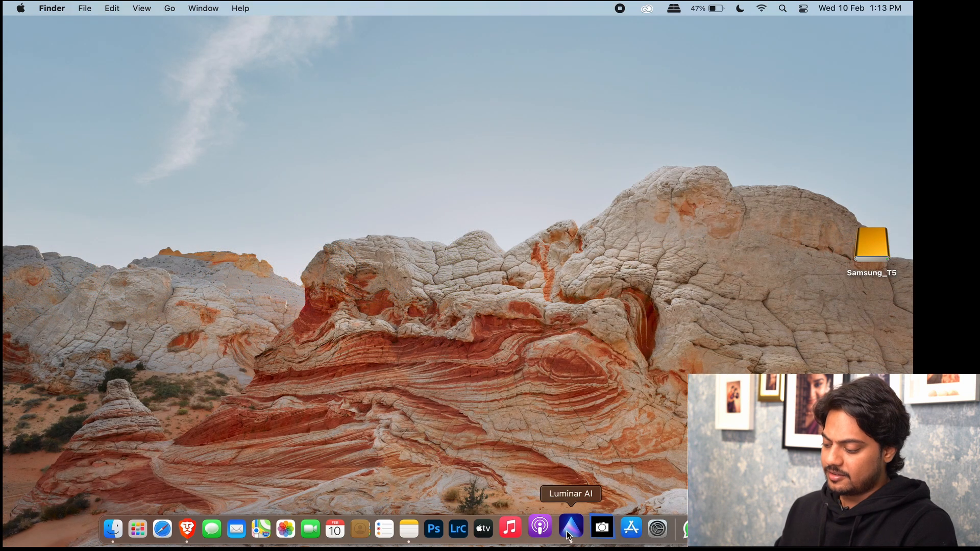
# Open Luminar AI and expand its window to full screen
pyautogui.click(570, 529)
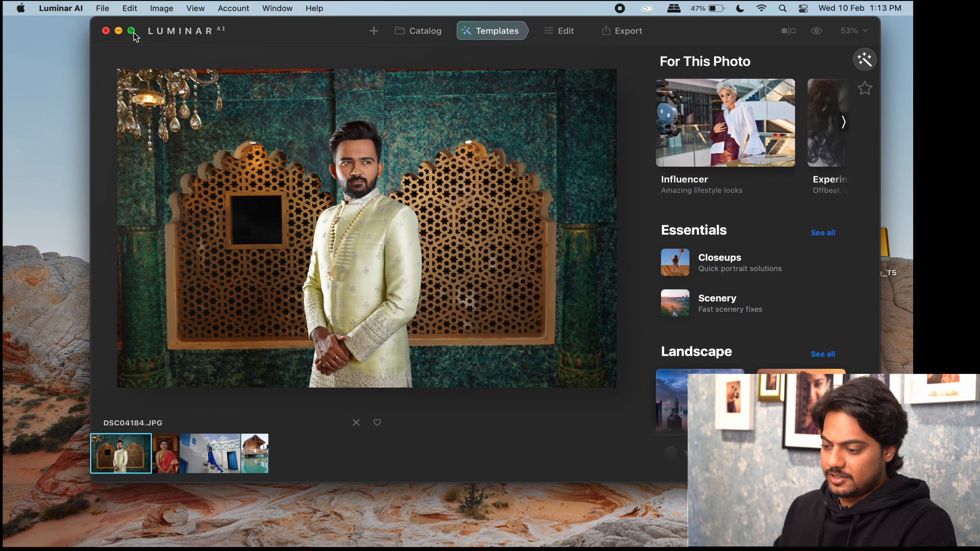
pyautogui.doubleClick(131, 31)
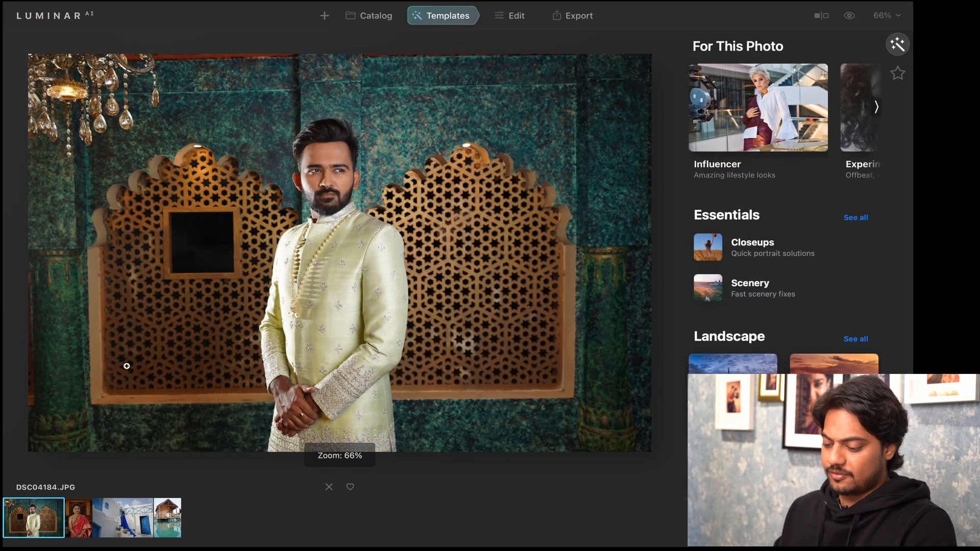
# Look through the imported photos: the red saree portrait, the blue gown on the stairs and the wooden hut over water
pyautogui.click(75, 519)
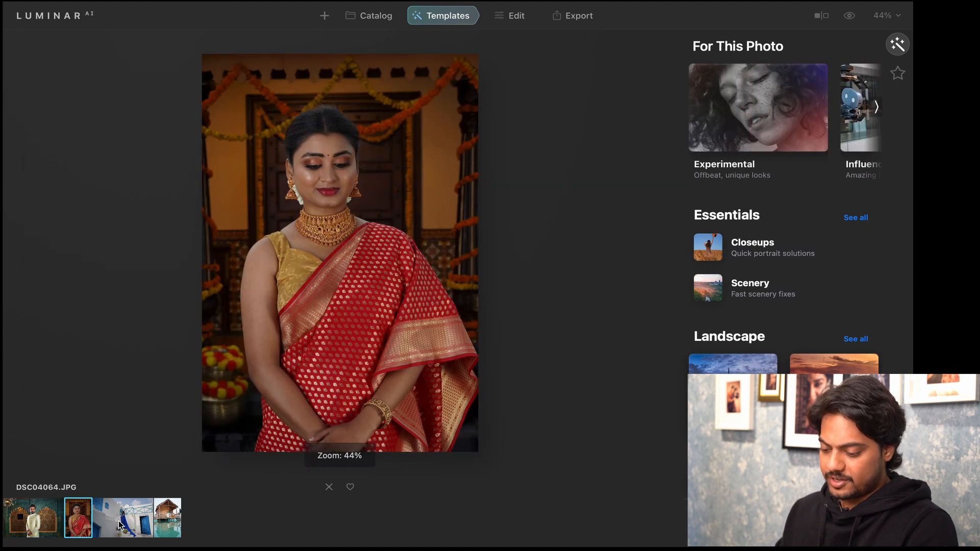
pyautogui.click(52, 534)
pyautogui.click(87, 526)
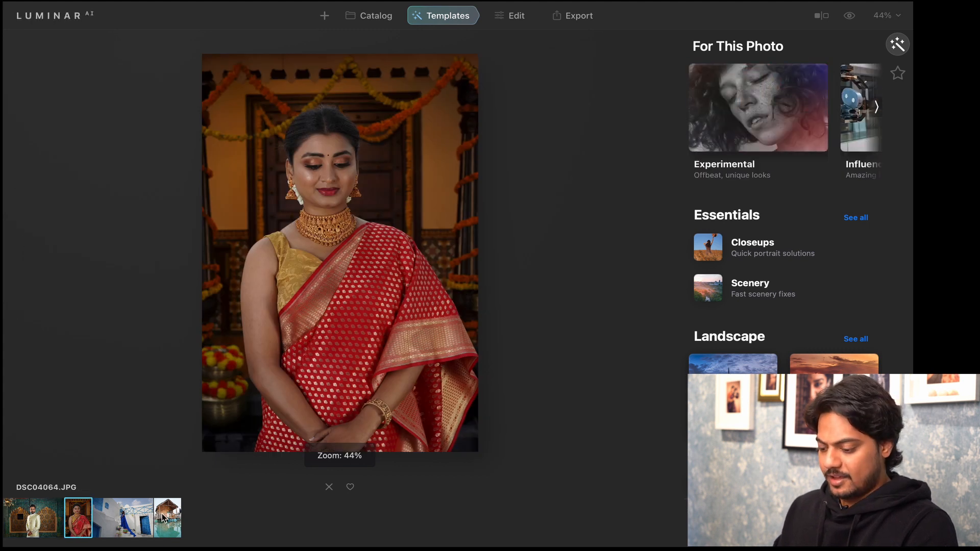
pyautogui.click(139, 522)
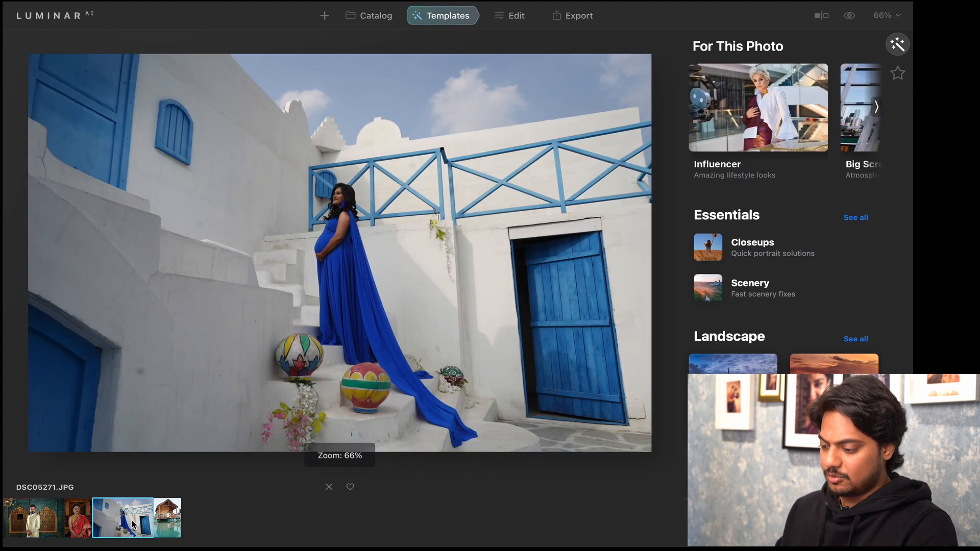
pyautogui.click(342, 212)
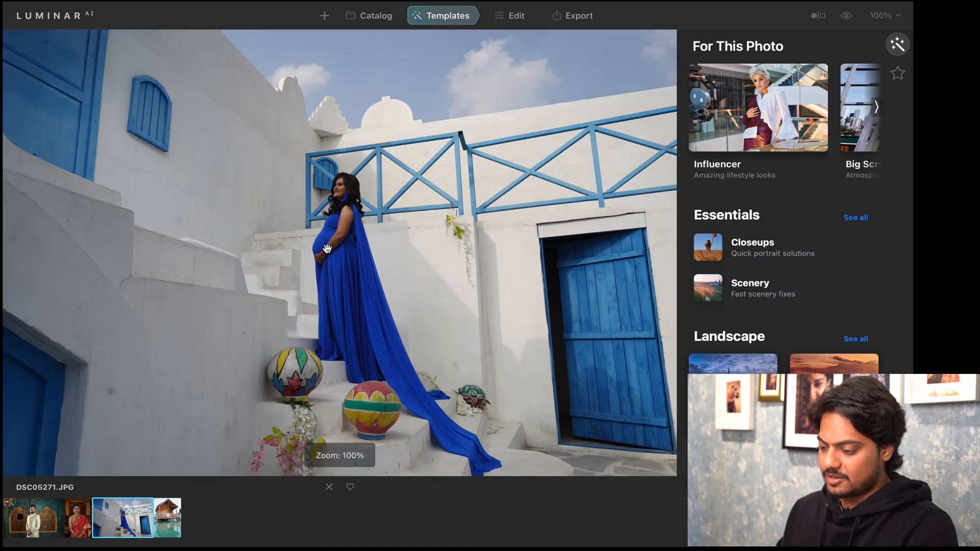
pyautogui.click(370, 211)
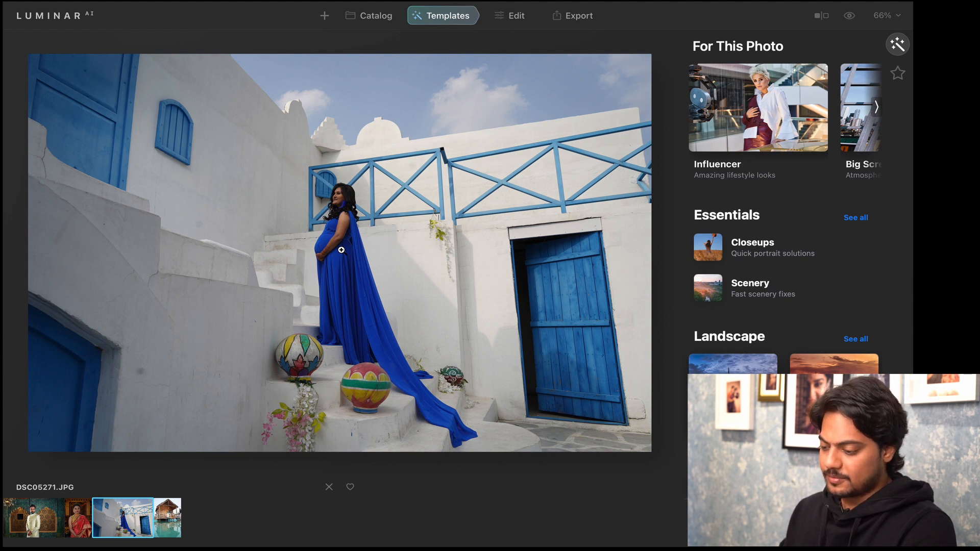
pyautogui.click(170, 516)
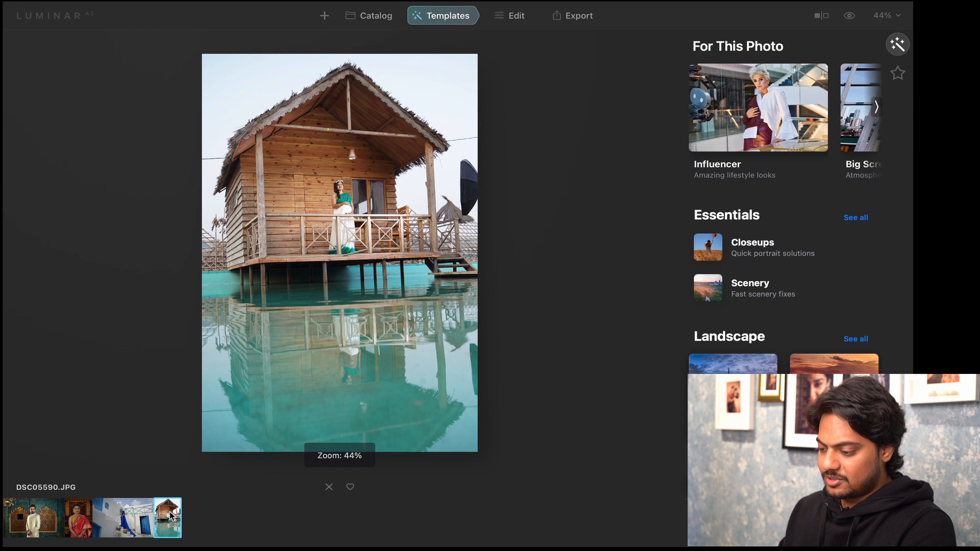
pyautogui.click(134, 519)
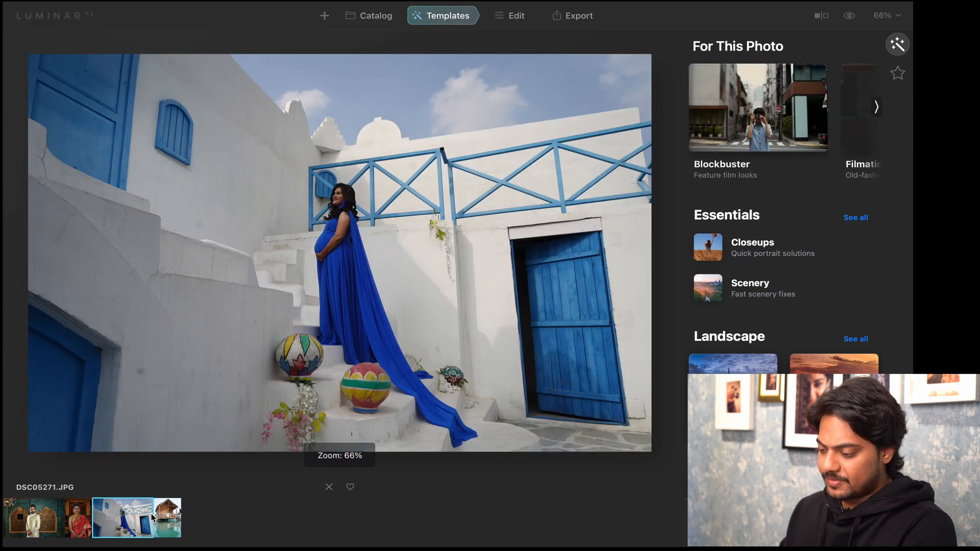
pyautogui.click(175, 519)
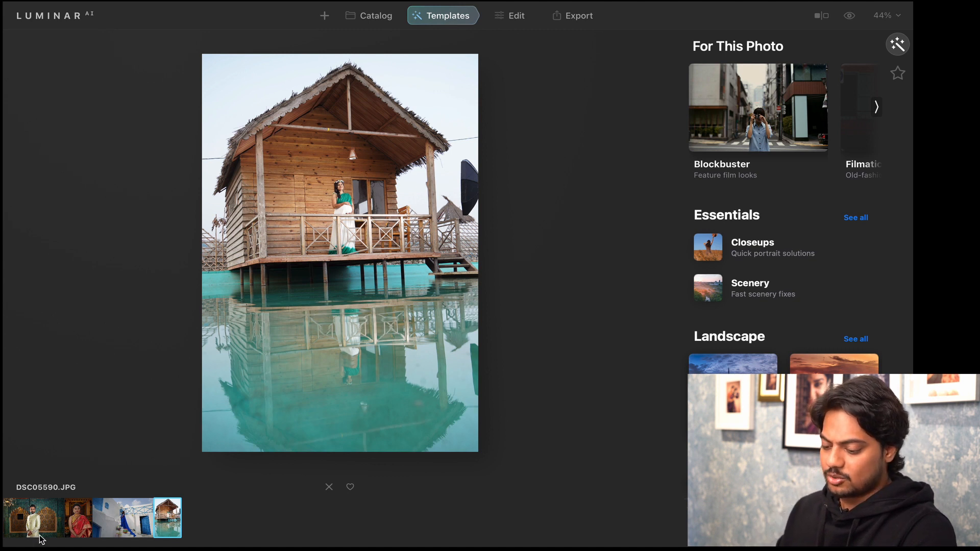
# Select the photo DSC04184.JPG and look through the template collections suggested for it
pyautogui.click(32, 521)
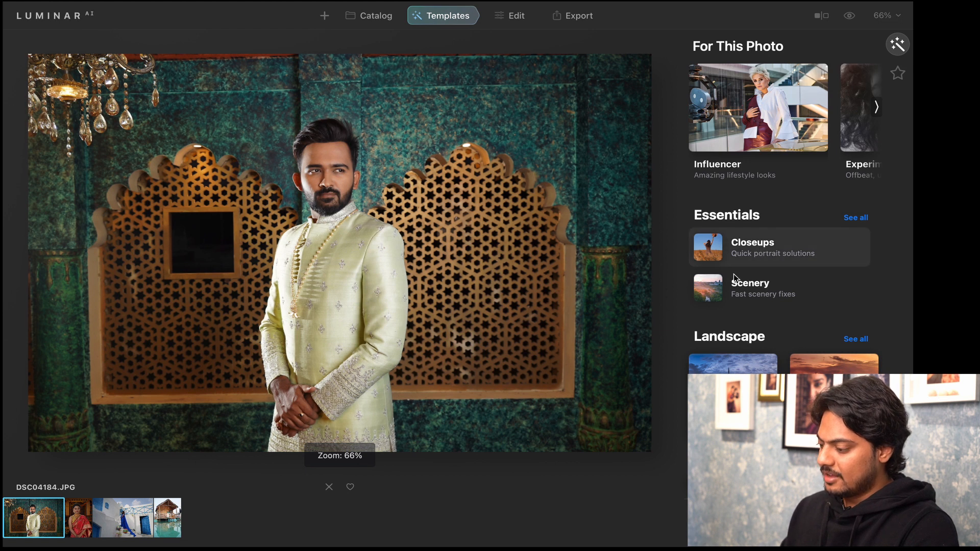
pyautogui.hscroll(5, 826, 101)
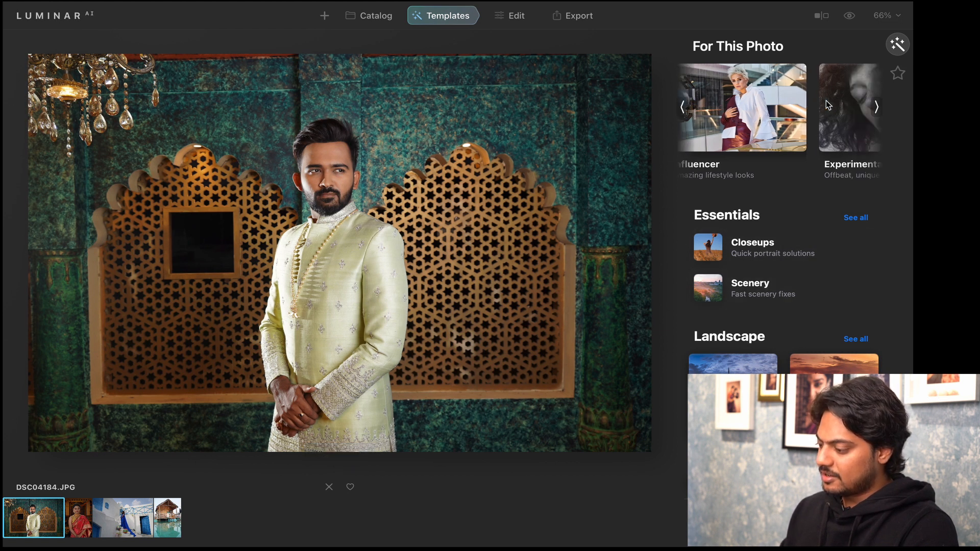
pyautogui.hscroll(-5, 826, 100)
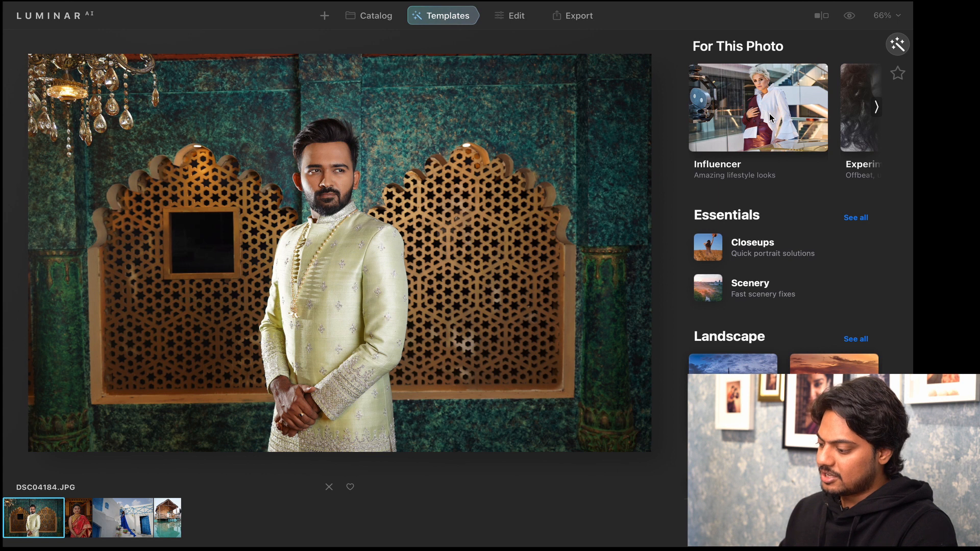
pyautogui.hscroll(3, 791, 107)
pyautogui.hscroll(3, 791, 107)
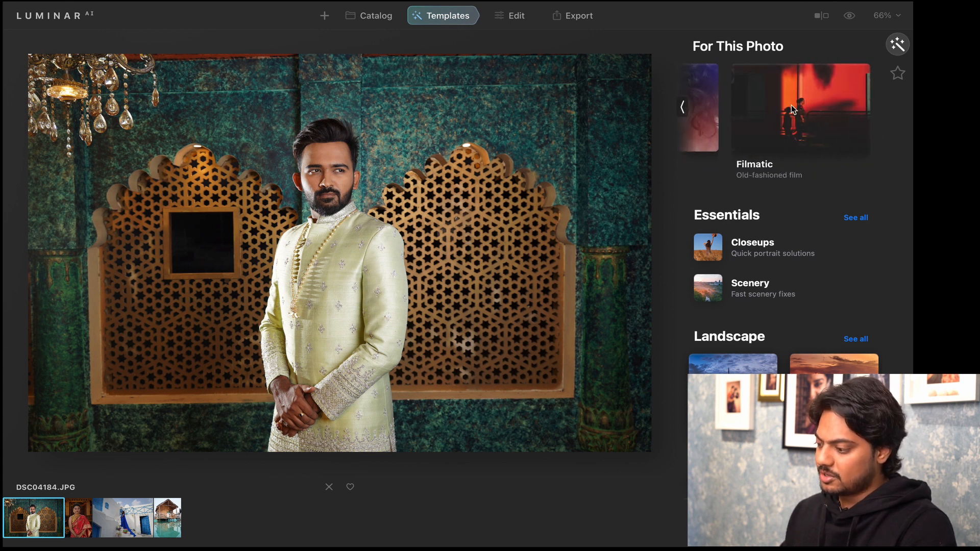
pyautogui.hscroll(-5, 791, 105)
# Try the Influencer collection on the photo: Nighthawks, Cozy Den, Eventide, Evening Glow and the template listed after them
pyautogui.click(735, 118)
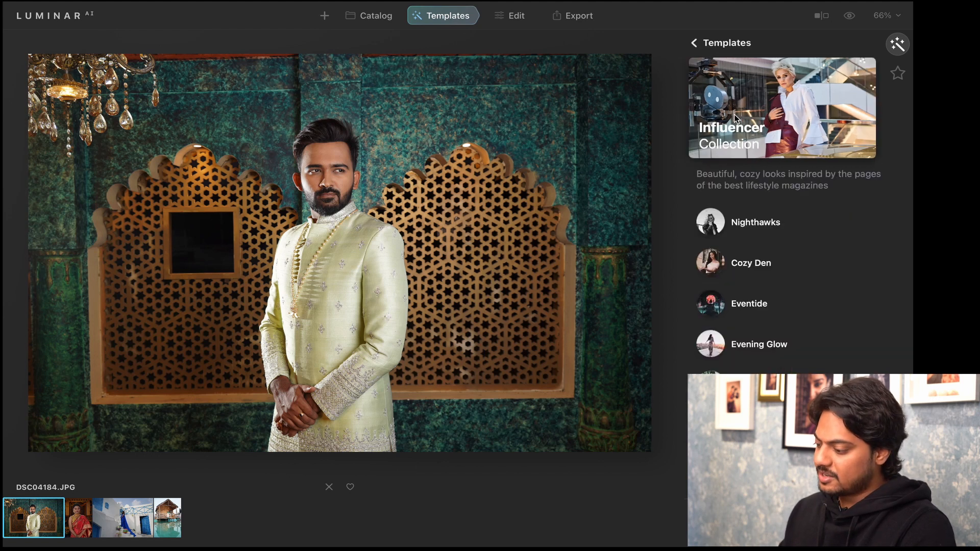
pyautogui.click(766, 231)
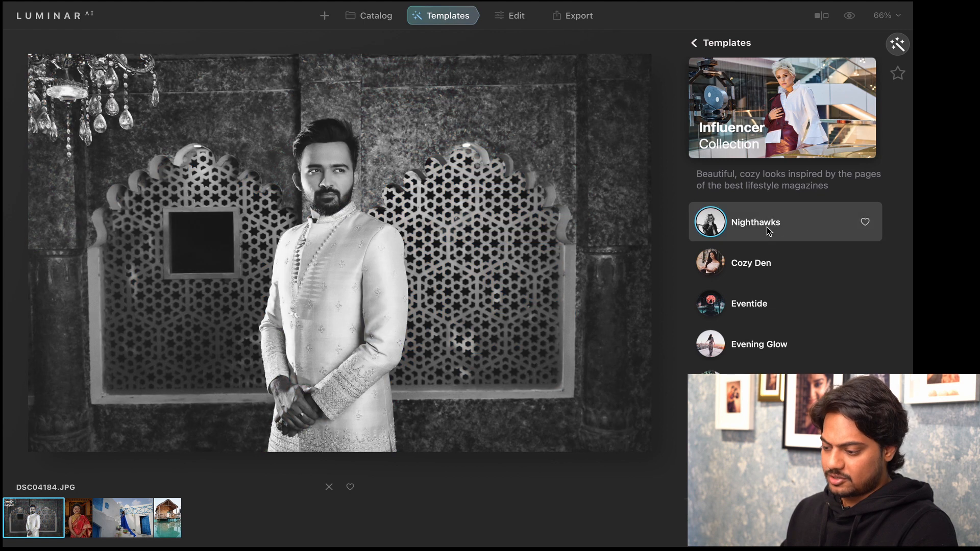
pyautogui.click(756, 266)
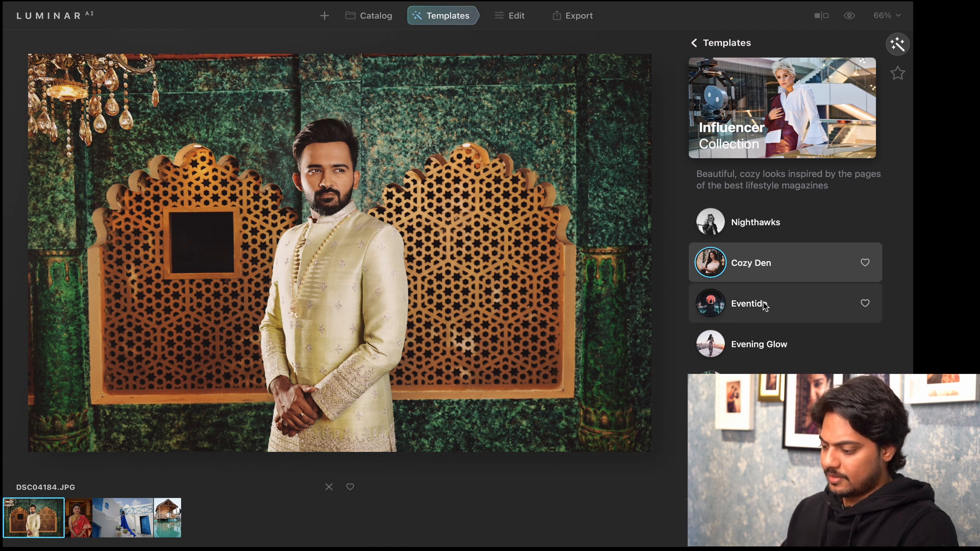
pyautogui.click(765, 305)
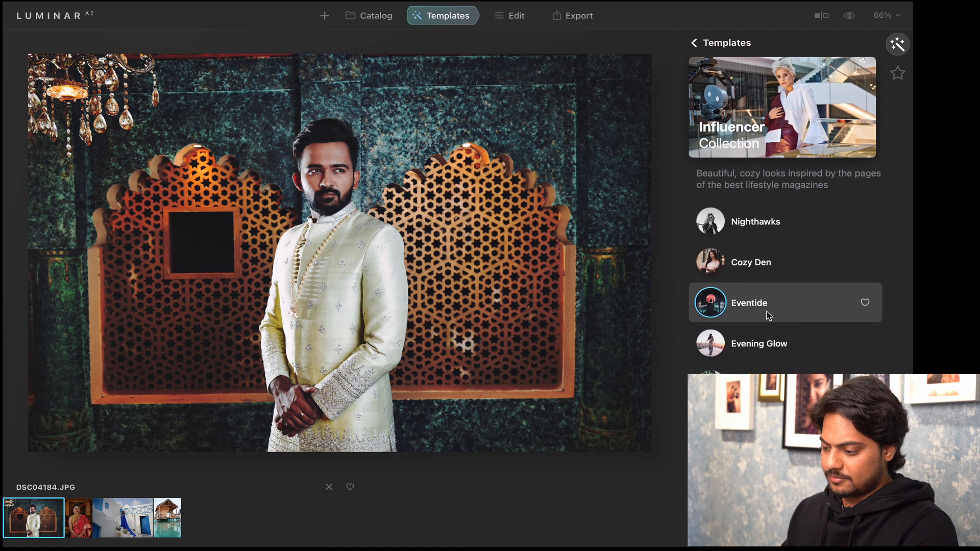
pyautogui.click(753, 348)
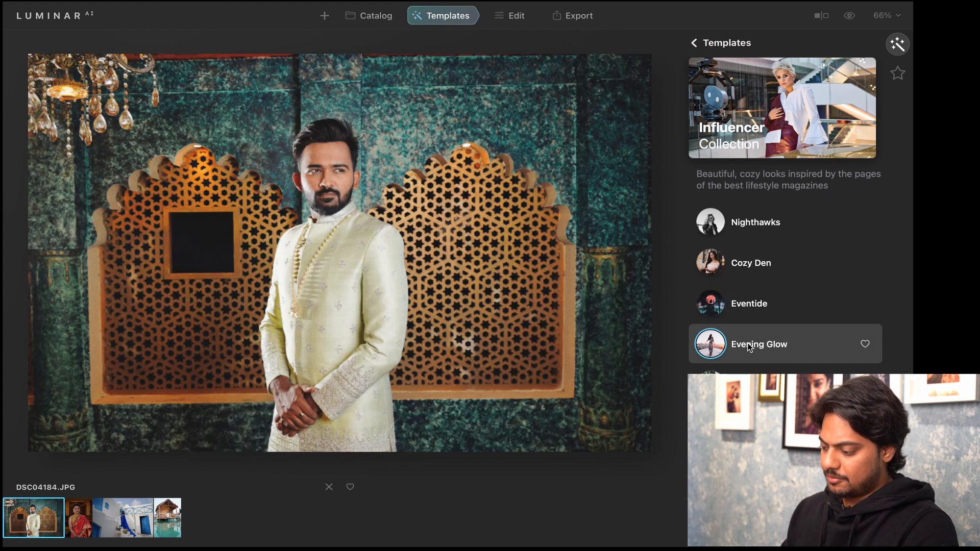
pyautogui.click(756, 385)
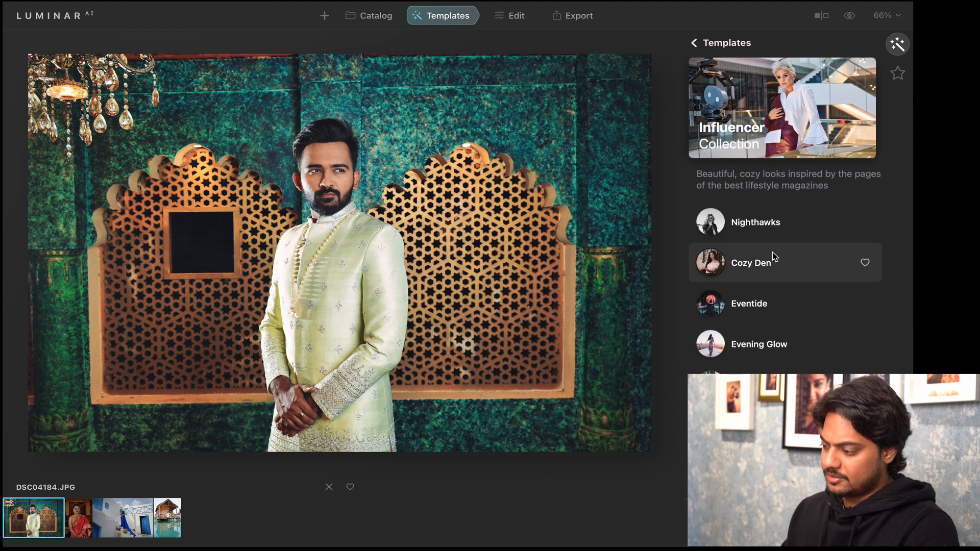
# Return to the suggested template collections and open the Experimental collection
pyautogui.click(694, 44)
pyautogui.hscroll(3, 804, 124)
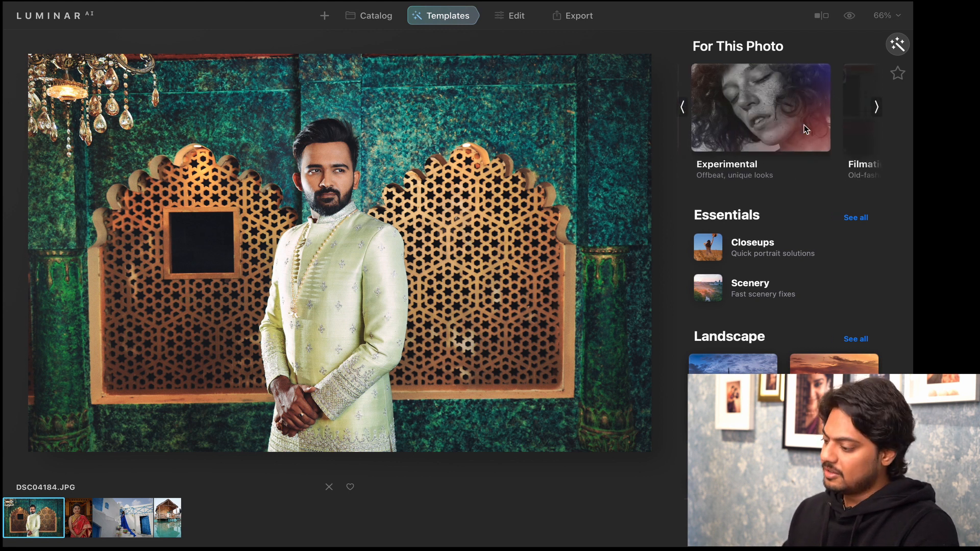
pyautogui.hscroll(3, 804, 124)
pyautogui.hscroll(-3, 805, 128)
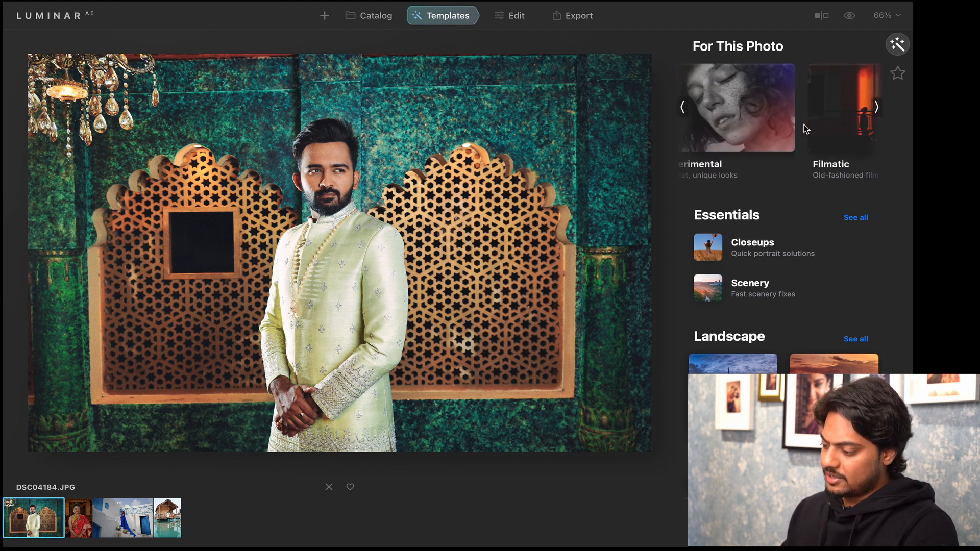
pyautogui.click(750, 110)
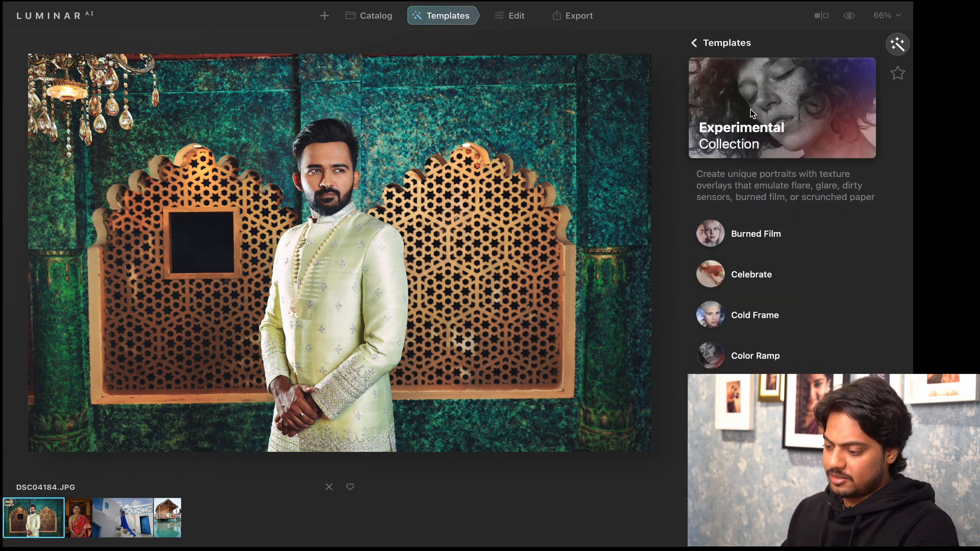
# Try the Burned Film, Celebrate, Cold Frame and Color Ramp templates, and apply the one listed below them
pyautogui.click(742, 222)
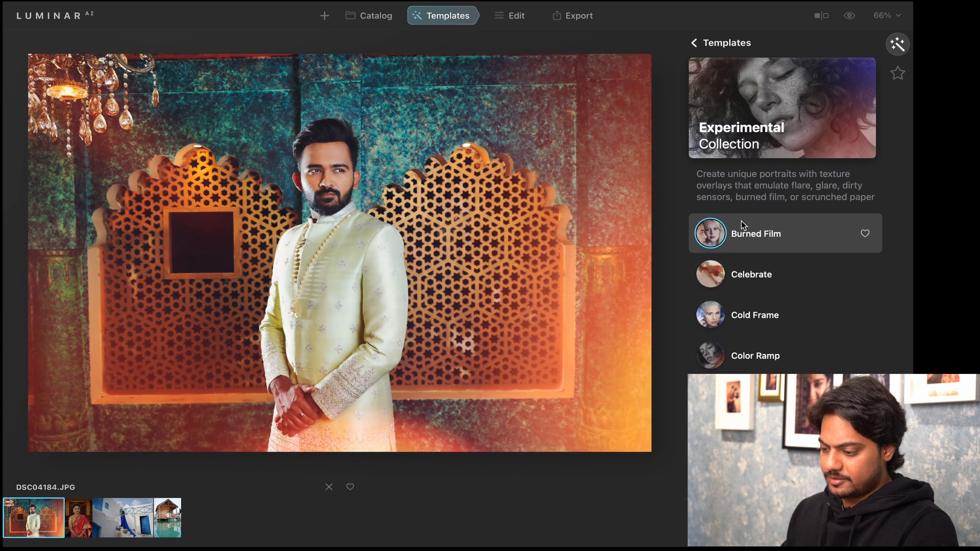
pyautogui.click(755, 276)
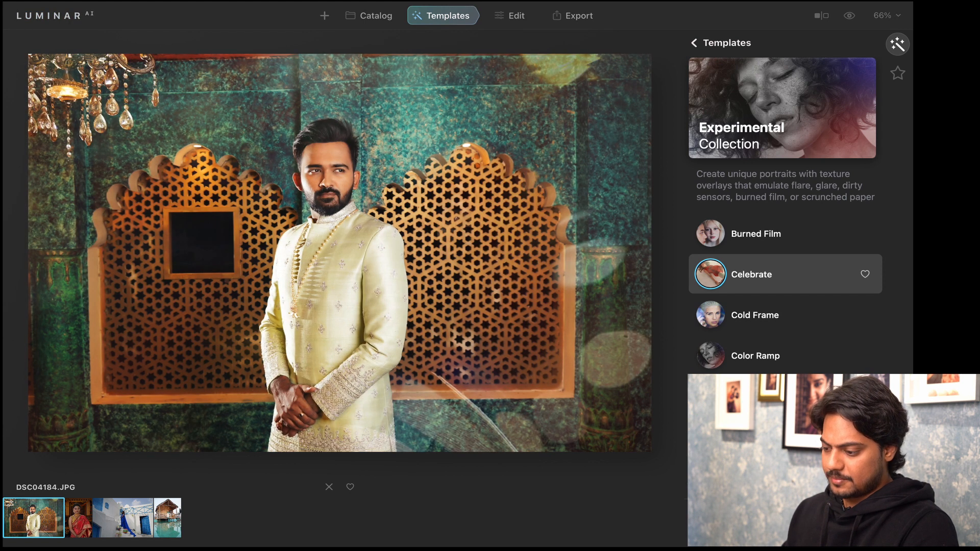
pyautogui.click(740, 314)
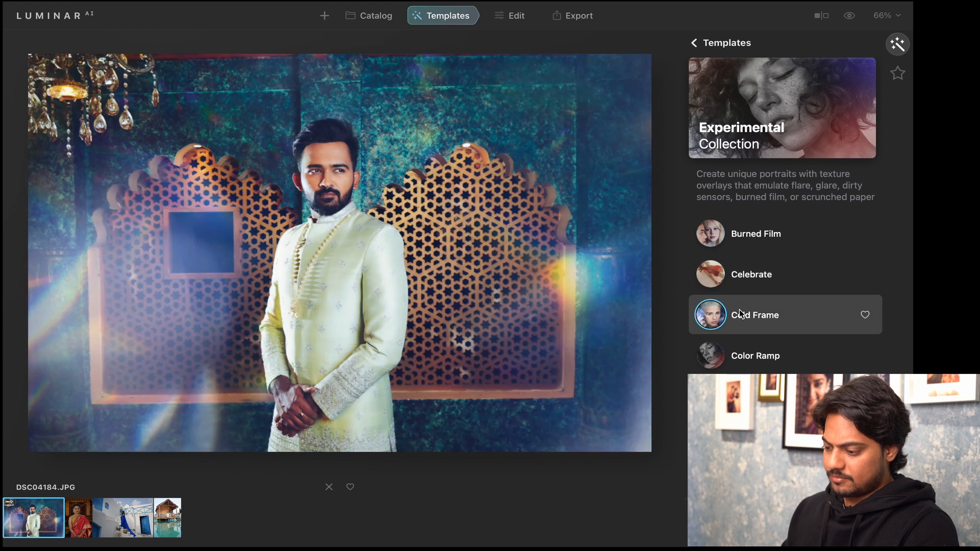
pyautogui.click(746, 356)
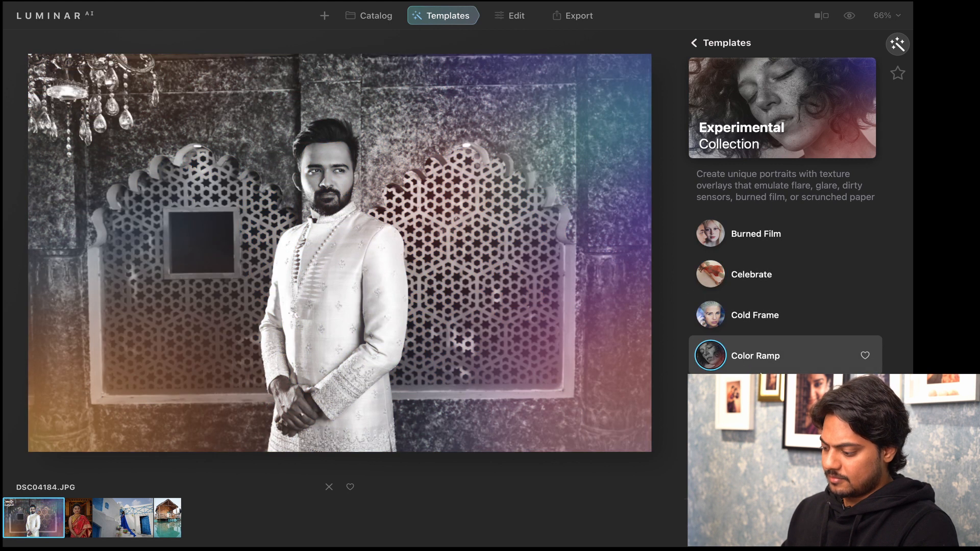
pyautogui.scroll(-1, 760, 376)
pyautogui.click(760, 397)
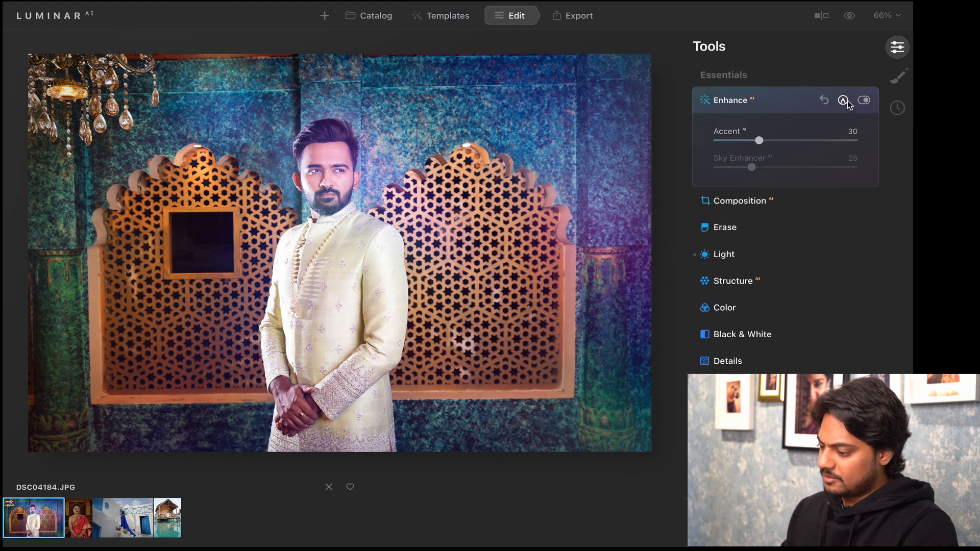
# Compare the photo with and without the Enhance AI adjustment
pyautogui.click(864, 101)
pyautogui.click(864, 101)
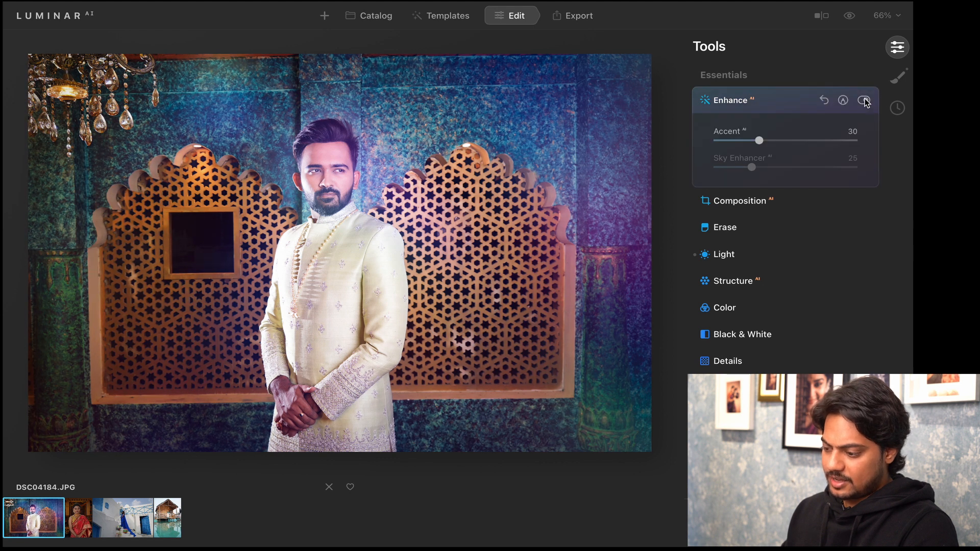
pyautogui.click(865, 101)
pyautogui.click(865, 102)
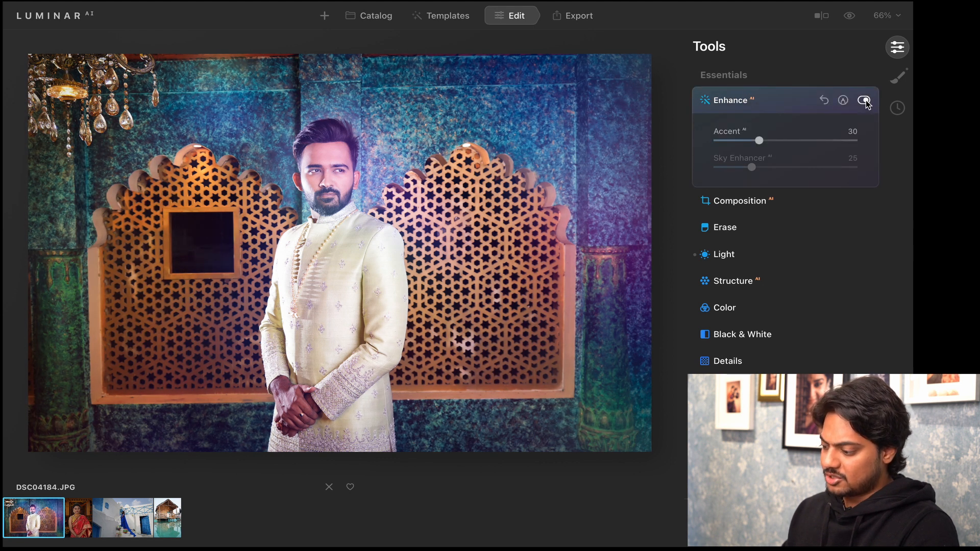
# Set the photo's Exposure to 0.15 in the Light tool
pyautogui.click(734, 258)
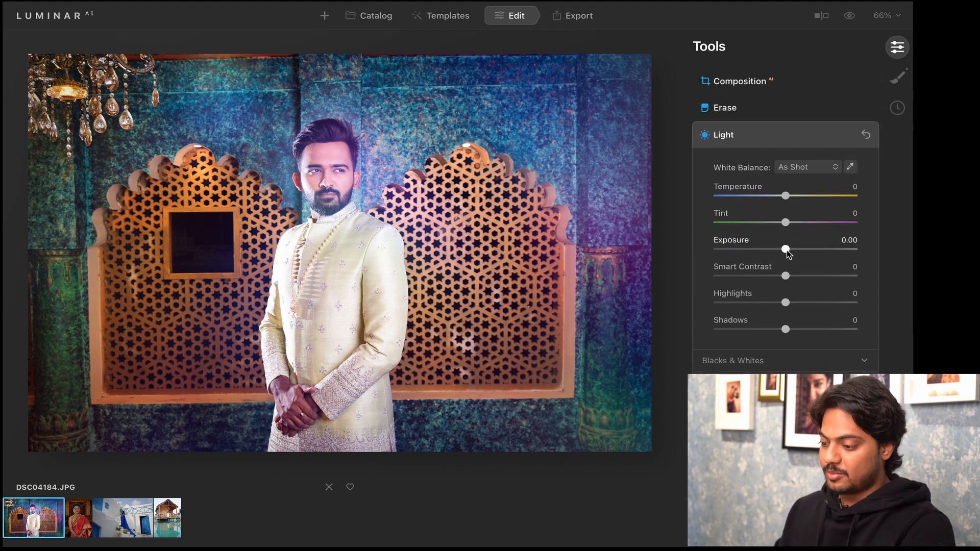
pyautogui.moveTo(787, 251)
pyautogui.mouseDown()
pyautogui.moveTo(762, 248)
pyautogui.moveTo(791, 256)
pyautogui.mouseUp()
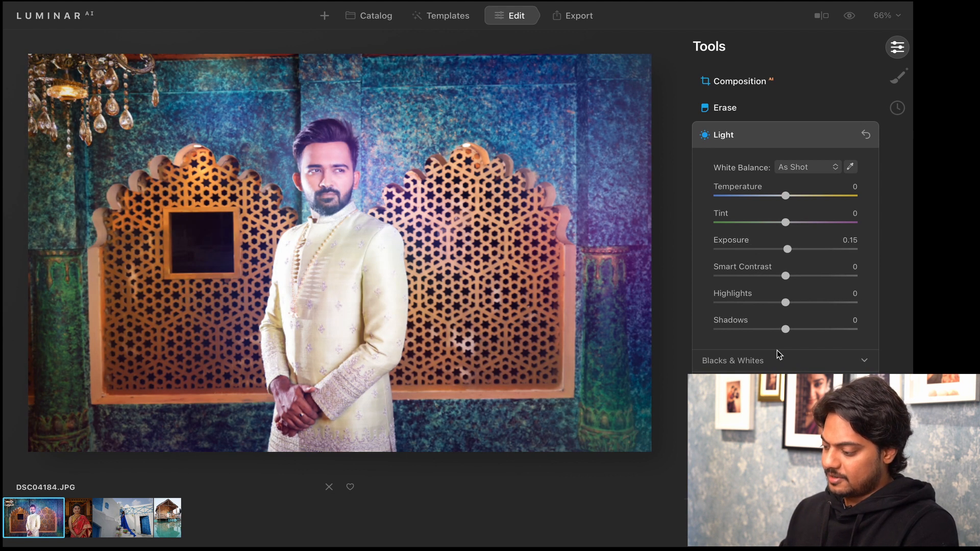
# Look at the Structure AI settings, the remaining essential tools and the Sky AI settings
pyautogui.scroll(-5, 777, 351)
pyautogui.click(740, 287)
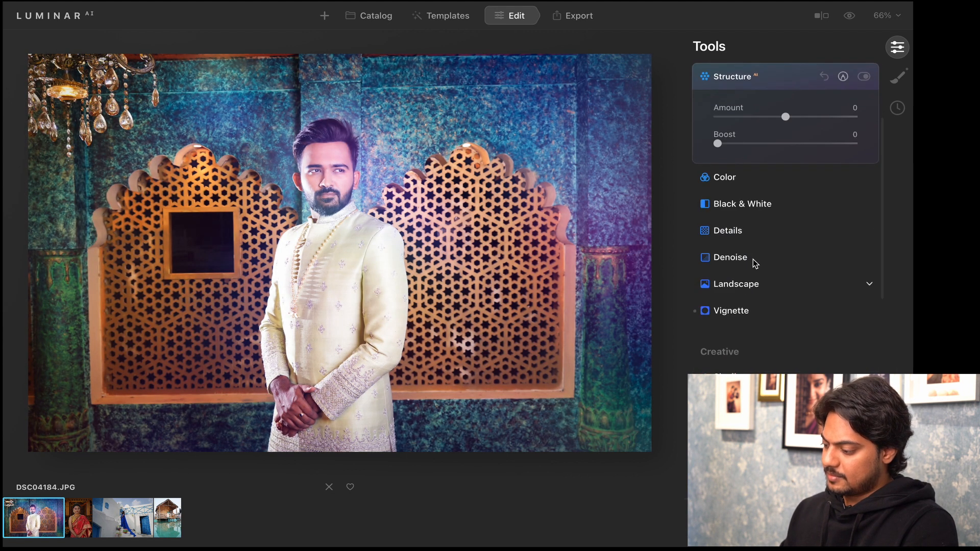
pyautogui.scroll(-3, 739, 260)
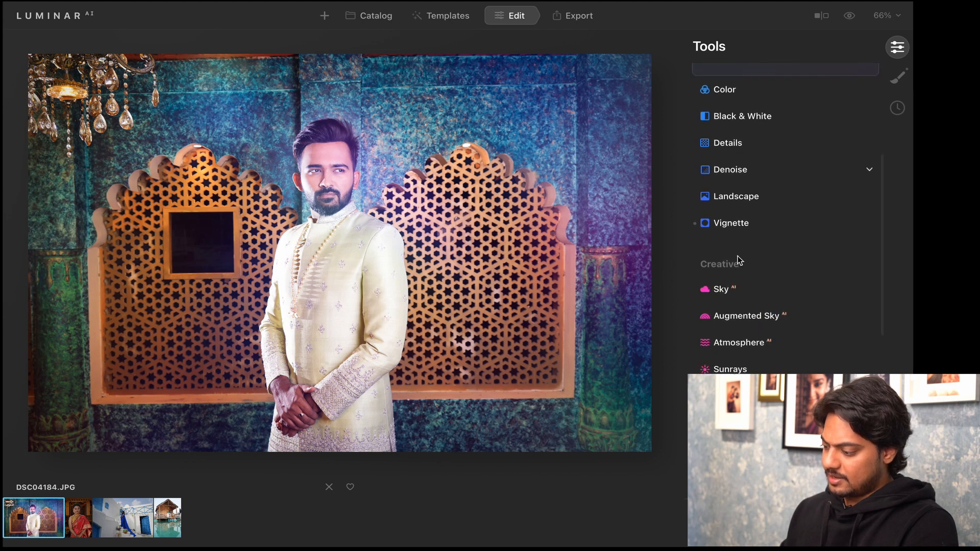
pyautogui.click(728, 266)
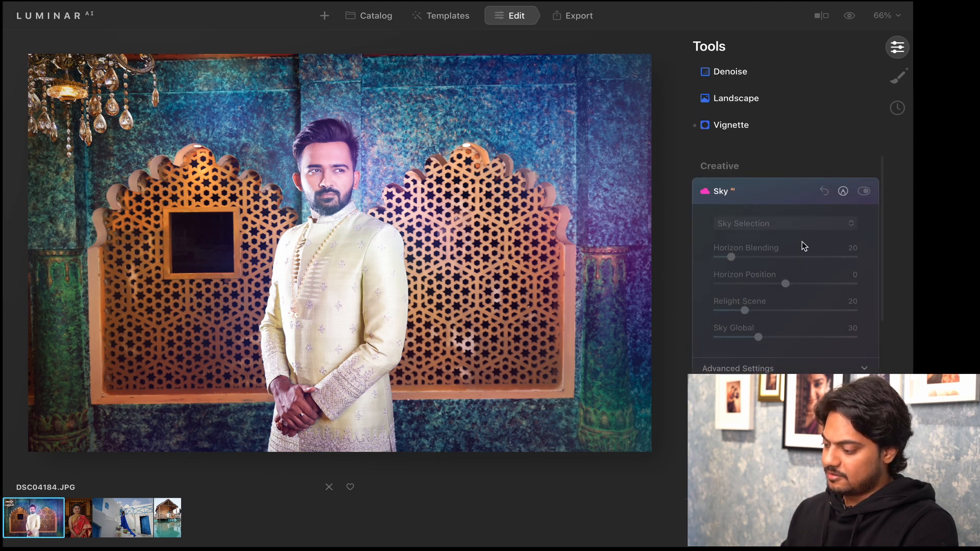
# Look through the creative tools, viewing the Augmented Sky, Atmosphere, Sunrays and Glow settings
pyautogui.scroll(-3, 776, 281)
pyautogui.click(755, 295)
pyautogui.scroll(-2, 752, 299)
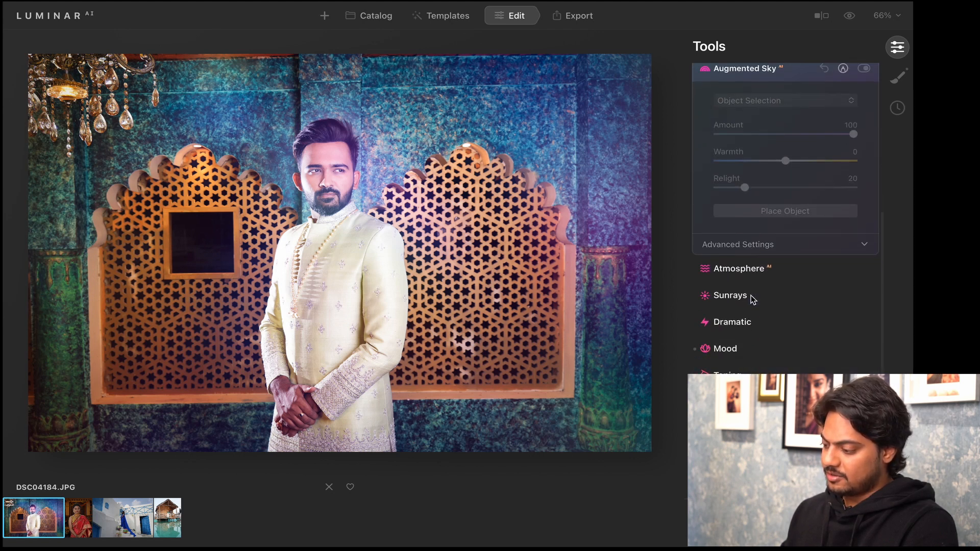
pyautogui.click(746, 267)
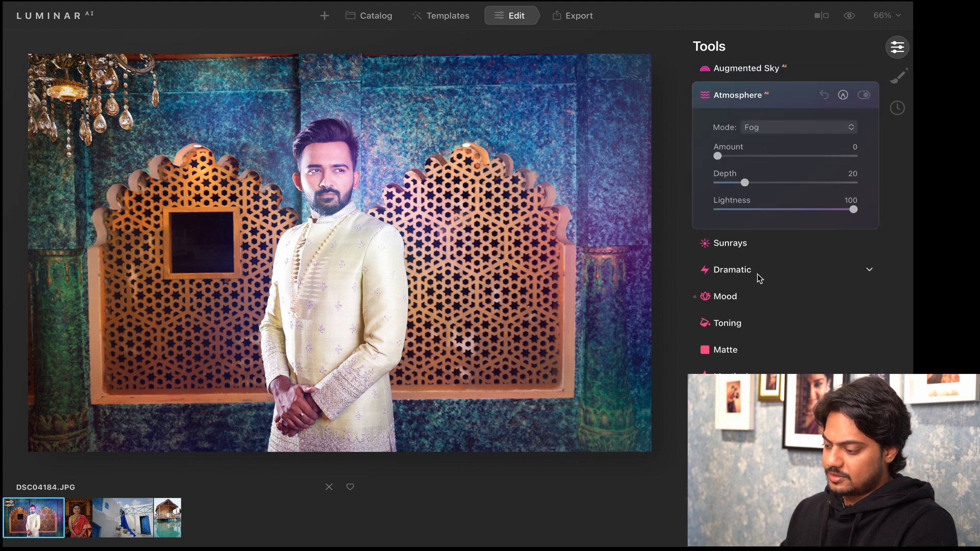
pyautogui.click(741, 245)
pyautogui.scroll(-5, 750, 306)
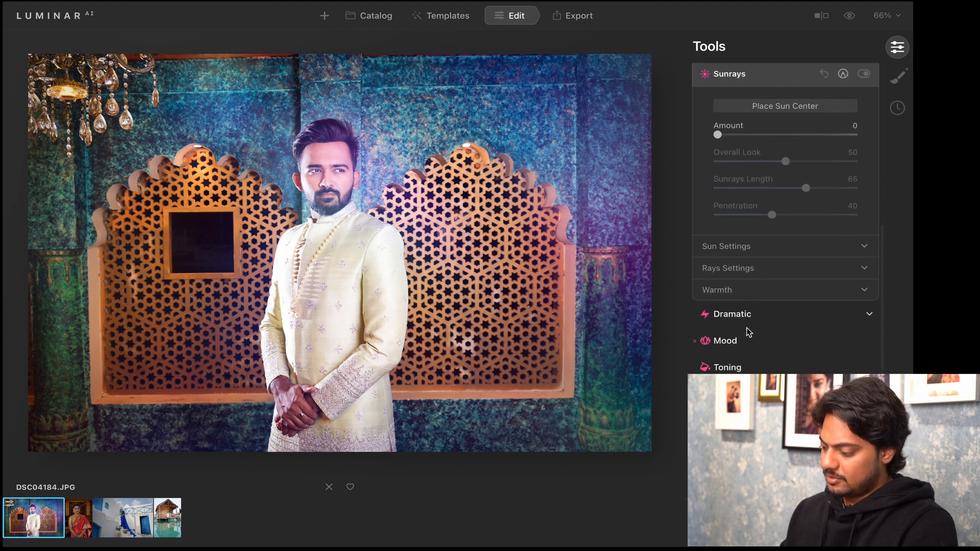
pyautogui.click(727, 364)
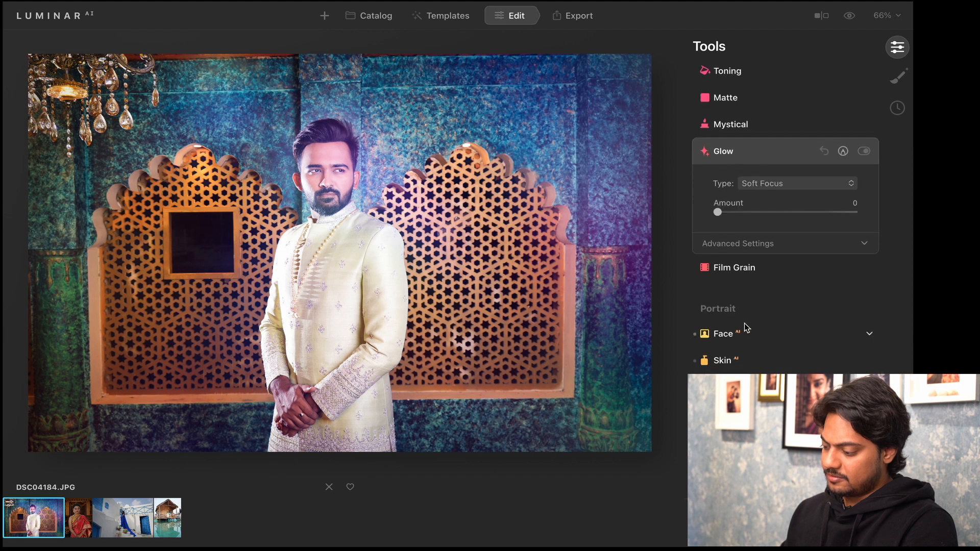
# Set Slim Face to 26 in the Face AI tool
pyautogui.click(739, 333)
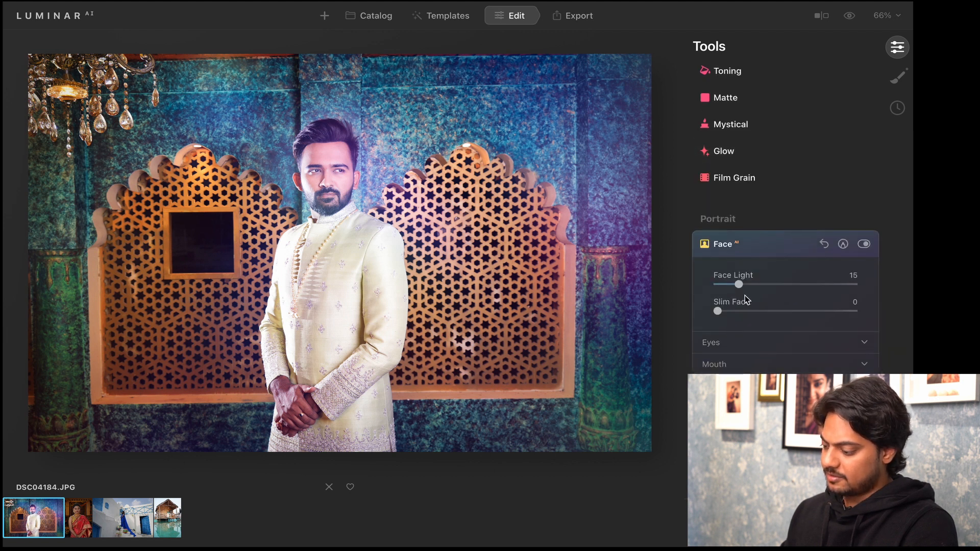
pyautogui.scroll(-2, 752, 345)
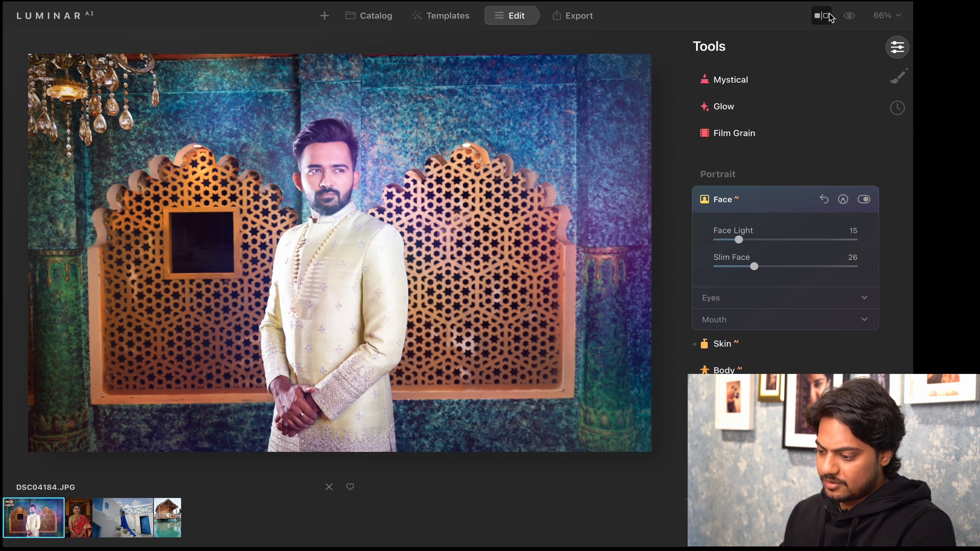
# Compare the edited portrait with the original, first in full and with the split before/after divider across the man's face
pyautogui.click(848, 17)
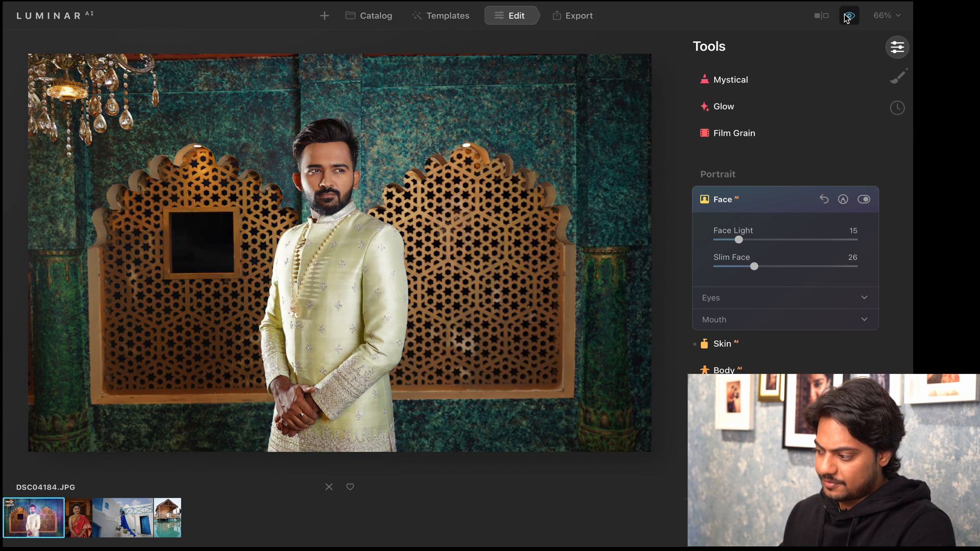
pyautogui.click(848, 16)
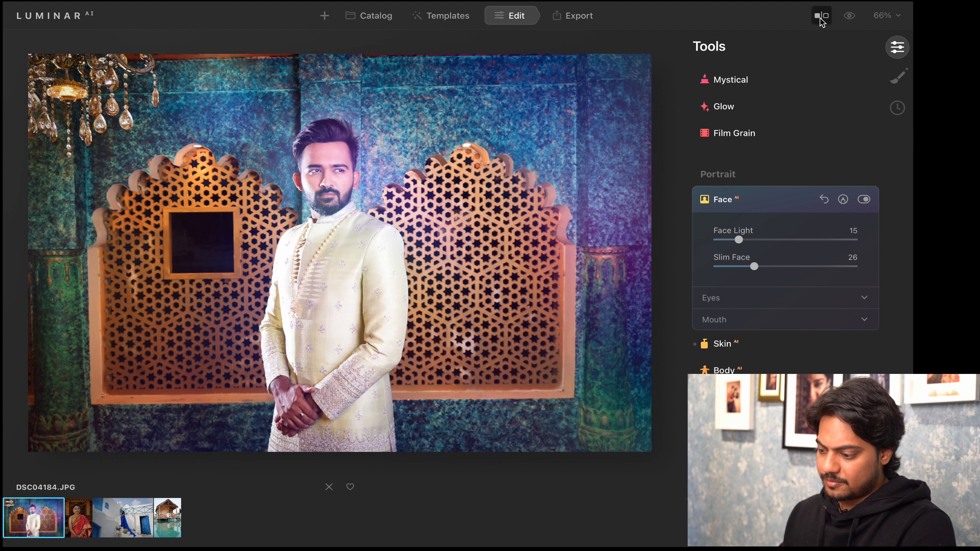
pyautogui.click(819, 16)
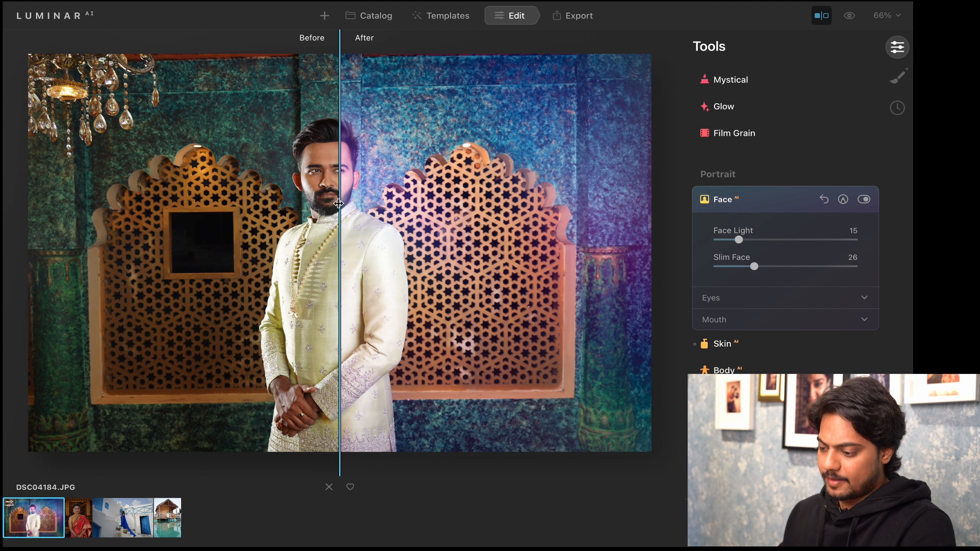
pyautogui.moveTo(341, 194); pyautogui.dragTo(338, 235)
# Set the man's Body AI Shape to -64 and view the result without the before/after split
pyautogui.scroll(-2, 786, 220)
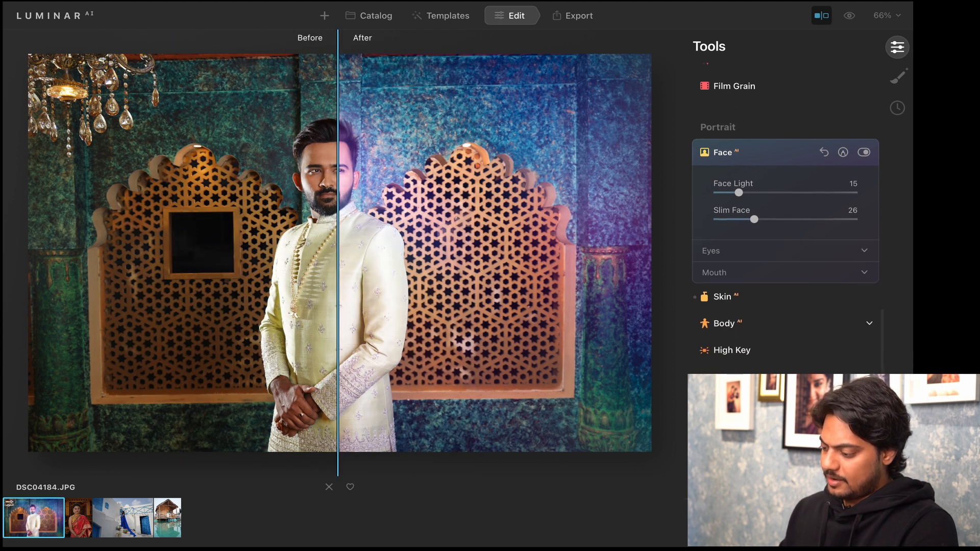
pyautogui.click(745, 328)
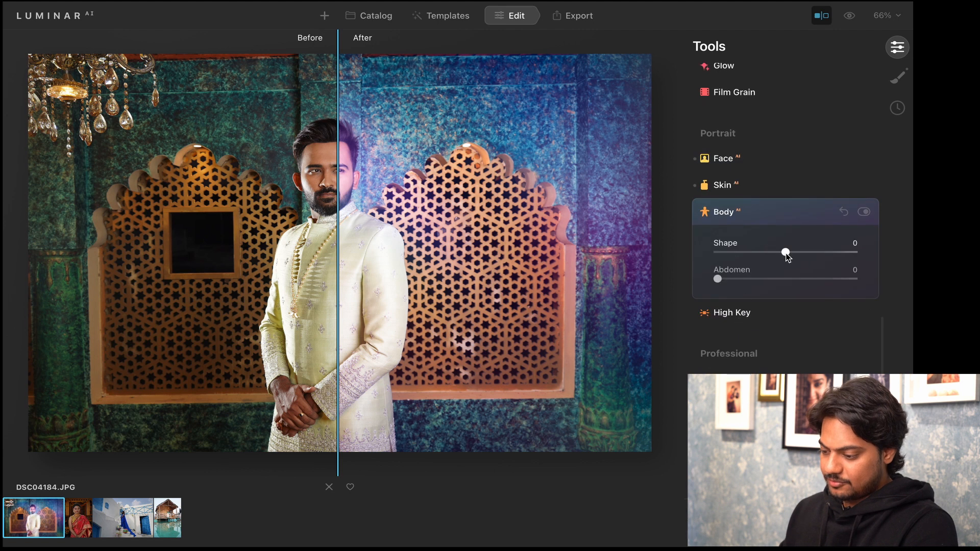
pyautogui.moveTo(786, 254); pyautogui.dragTo(784, 253)
pyautogui.moveTo(751, 263); pyautogui.dragTo(742, 261)
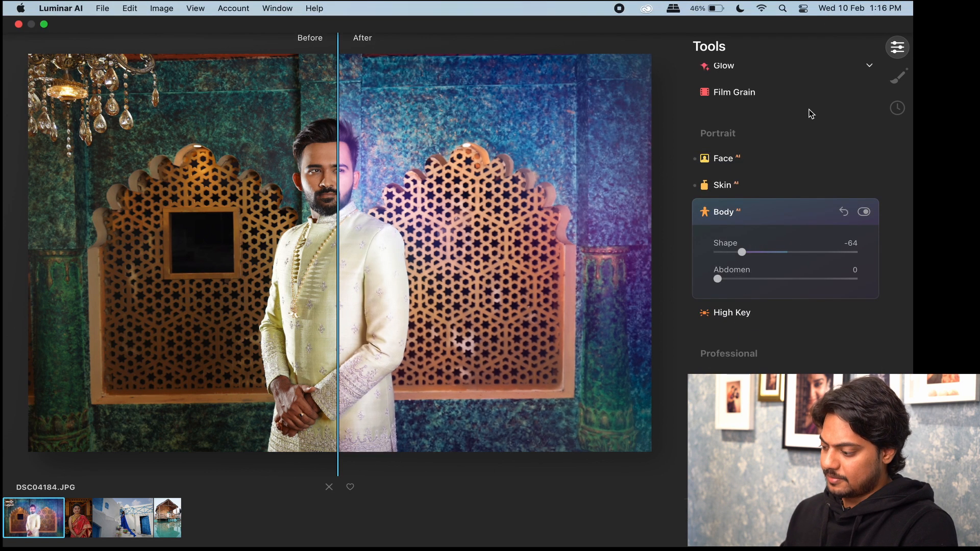
pyautogui.click(823, 16)
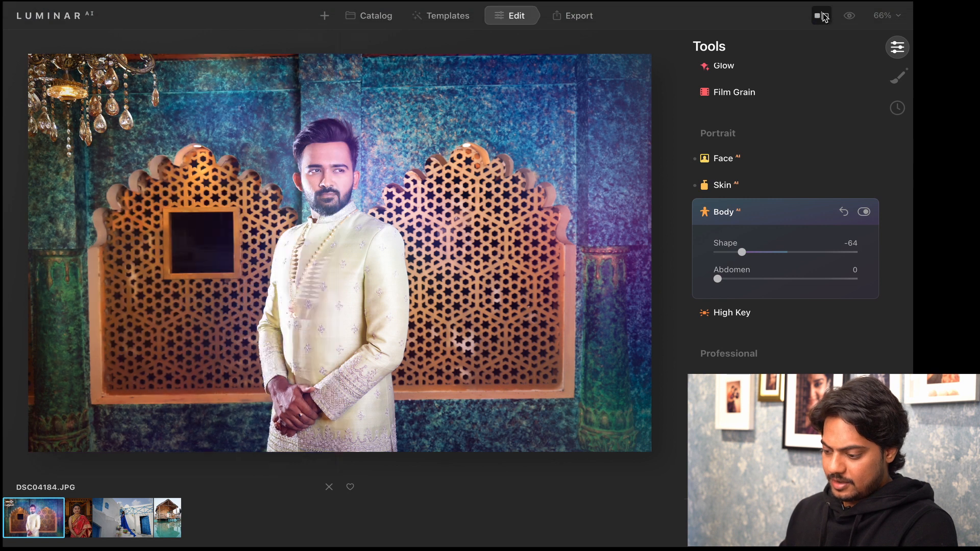
# Set the Body AI Shape to 41 and inspect the man's torso at 100% zoom
pyautogui.click(808, 252)
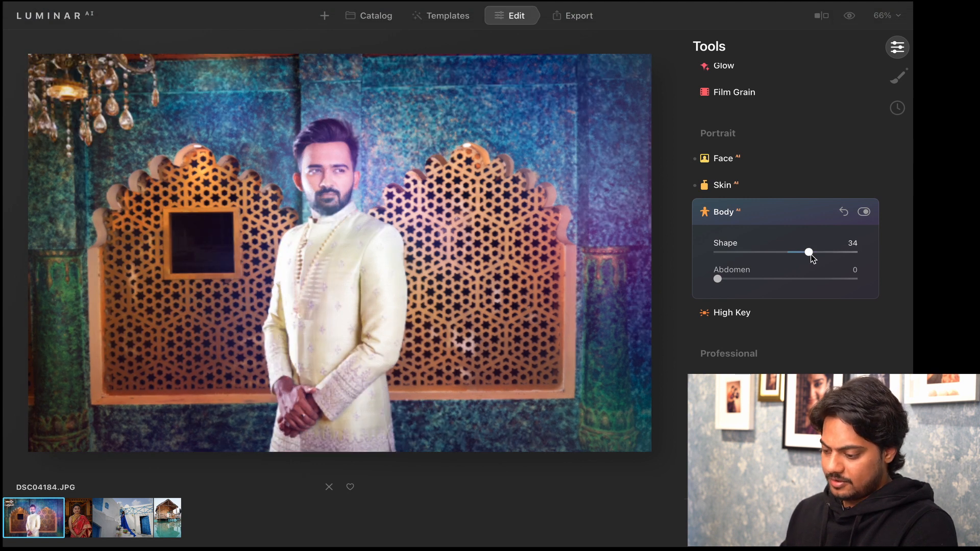
pyautogui.moveTo(810, 254)
pyautogui.mouseDown()
pyautogui.moveTo(834, 257)
pyautogui.moveTo(817, 255)
pyautogui.mouseUp()
pyautogui.click(419, 280)
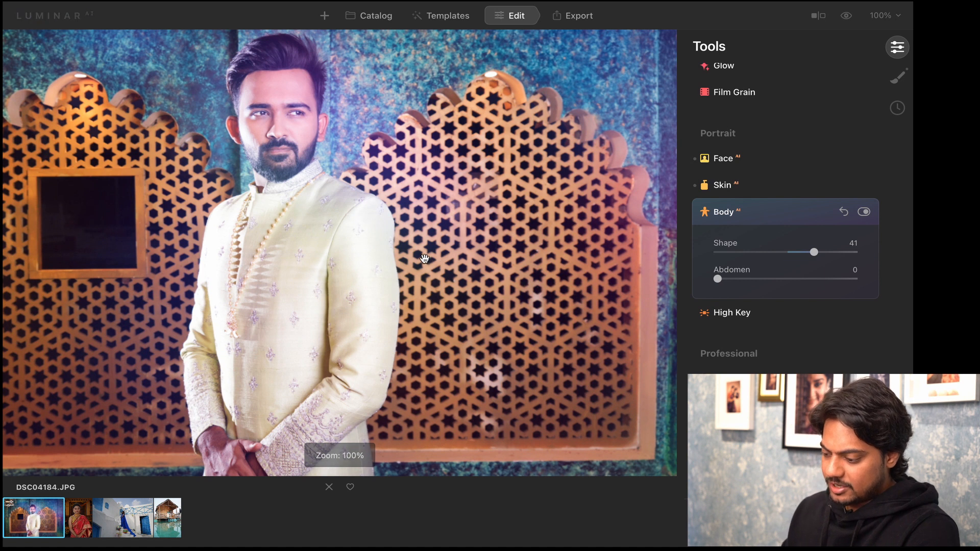
pyautogui.moveTo(376, 300); pyautogui.dragTo(427, 301)
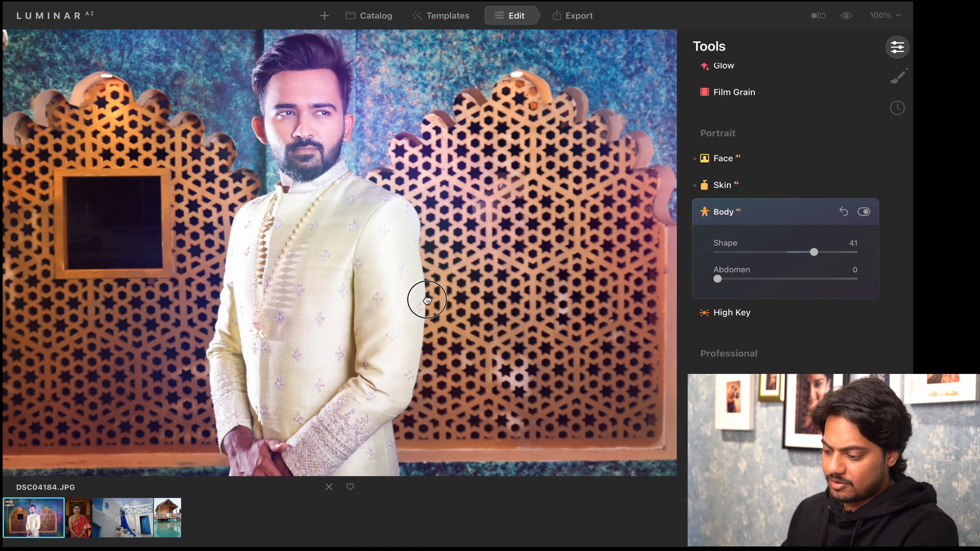
pyautogui.click(426, 300)
pyautogui.click(285, 247)
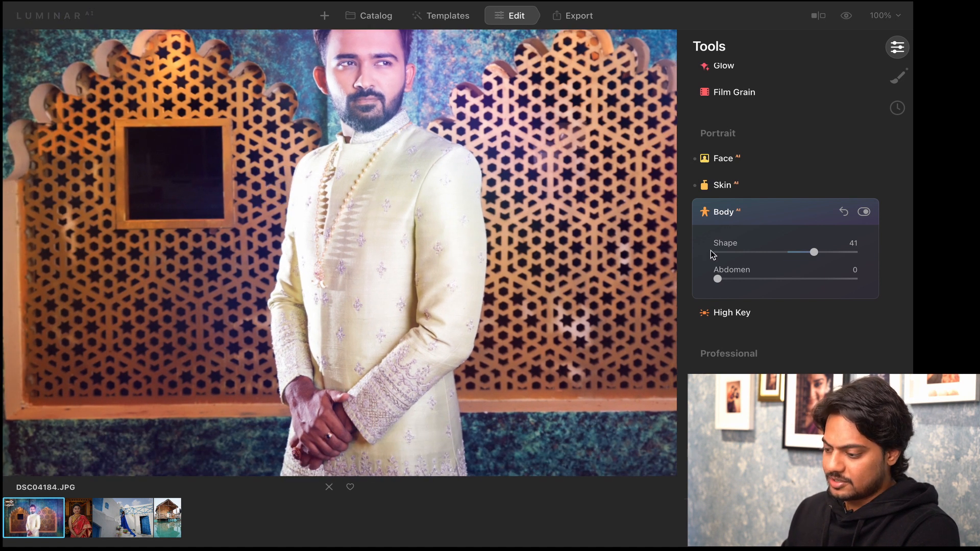
# Reset the Body AI Shape, try it at 46, and set it to 6
pyautogui.doubleClick(816, 252)
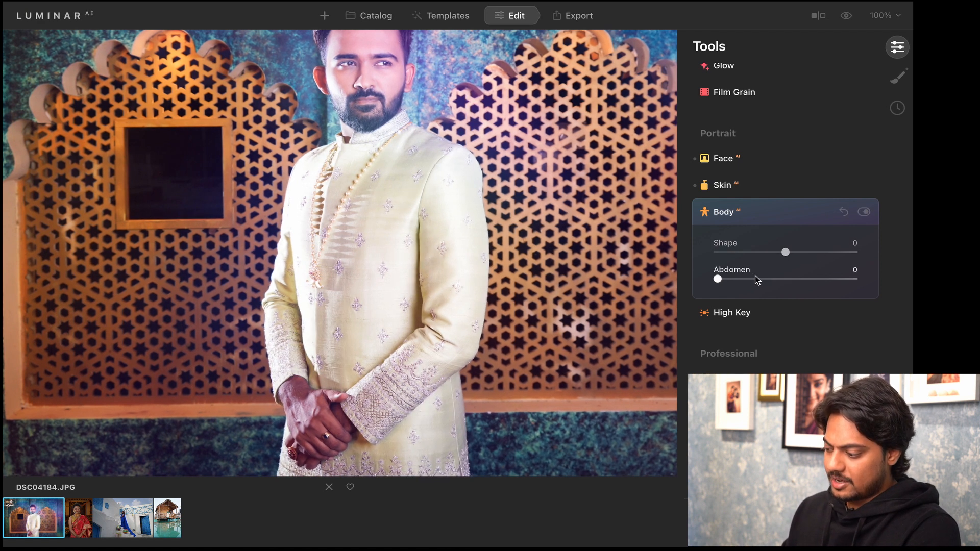
pyautogui.click(820, 252)
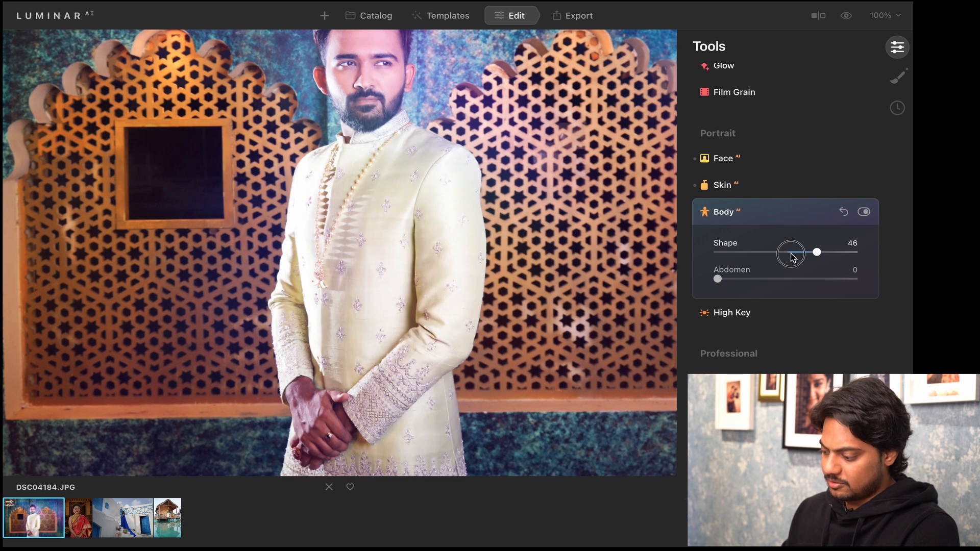
pyautogui.click(791, 253)
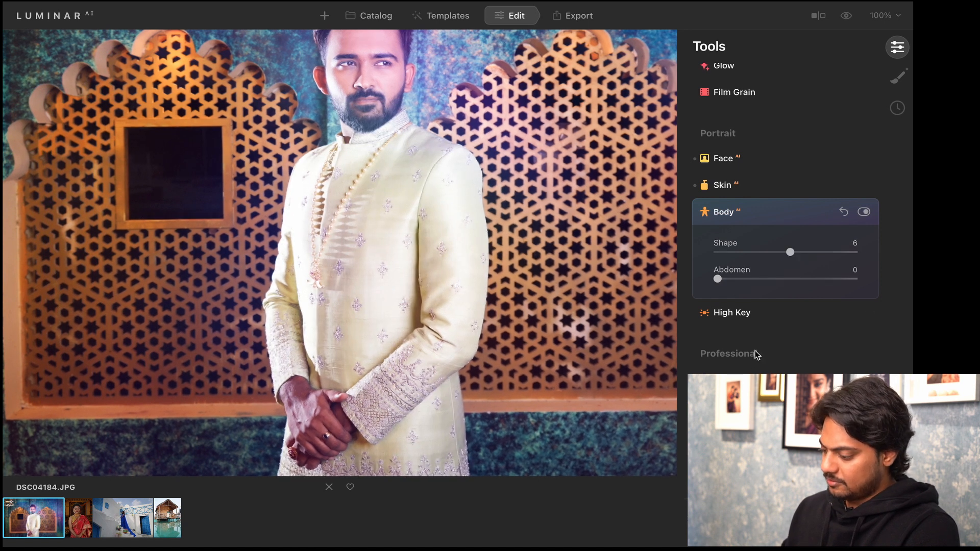
# Look at the Optics settings among the professional tools and return to the start of the tool list
pyautogui.click(760, 379)
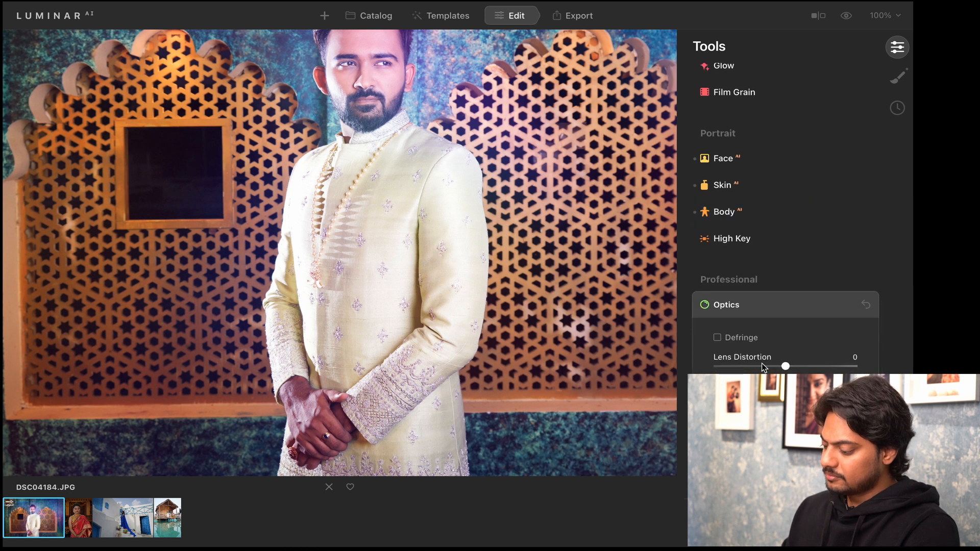
pyautogui.scroll(-3, 816, 359)
pyautogui.scroll(4, 753, 236)
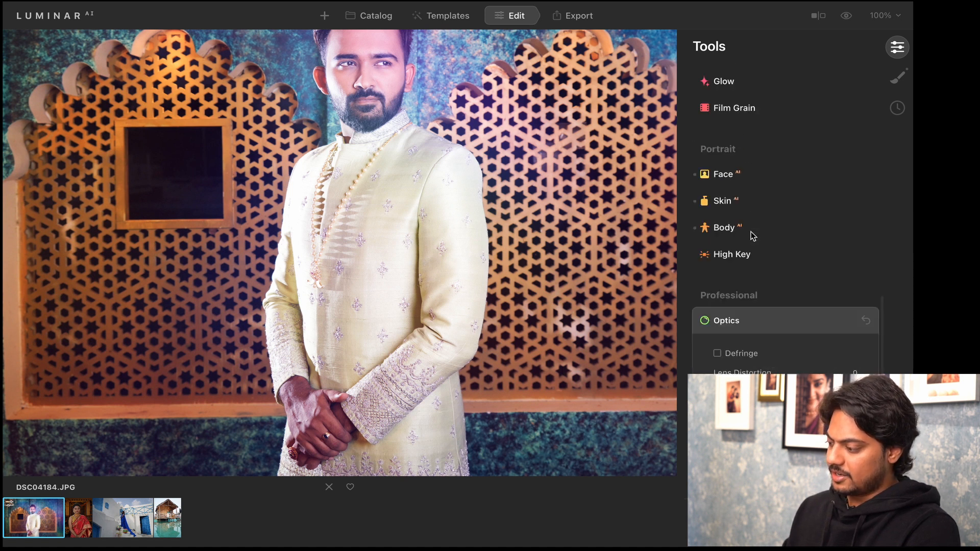
pyautogui.scroll(10, 753, 235)
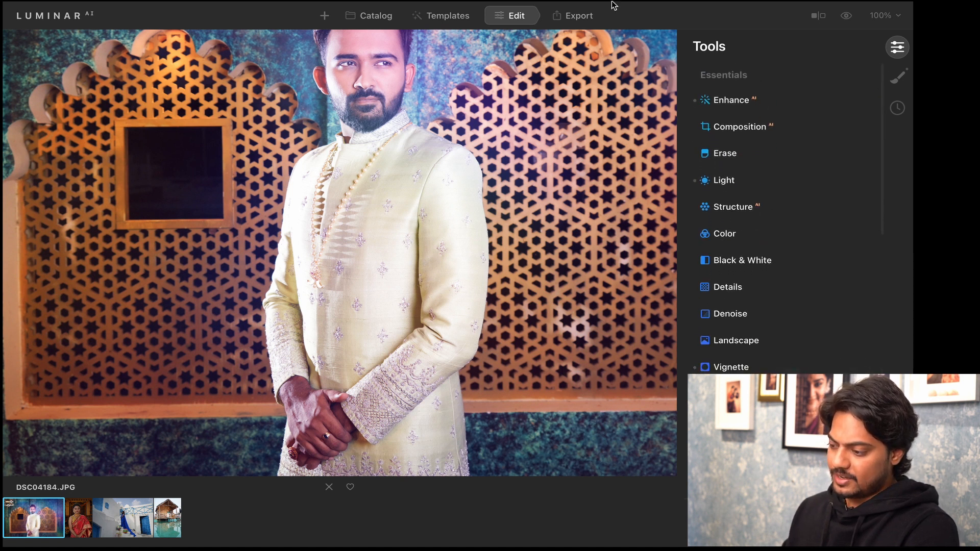
# Return to the templates suggested for this photo and open the Filmatic collection with the whole portrait in view
pyautogui.click(435, 20)
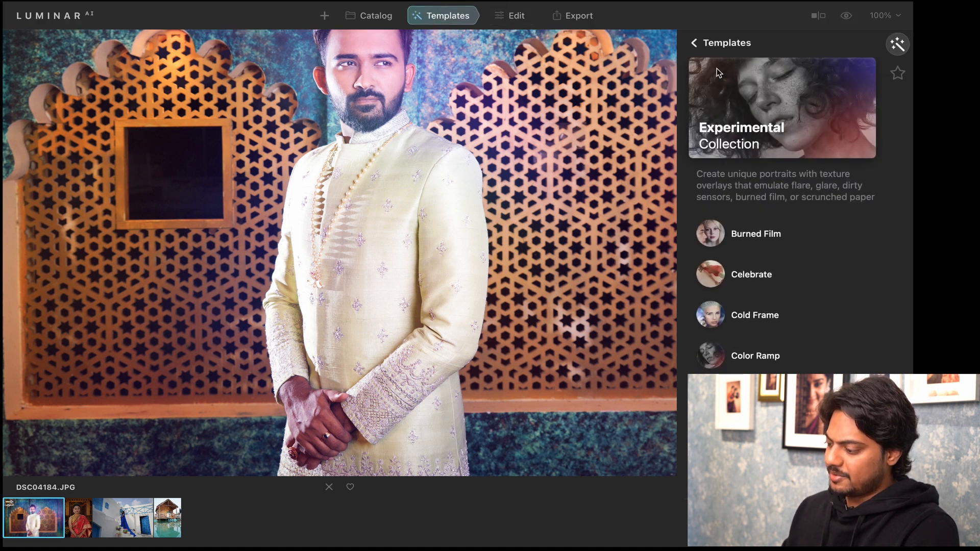
pyautogui.click(693, 42)
pyautogui.hscroll(2, 786, 118)
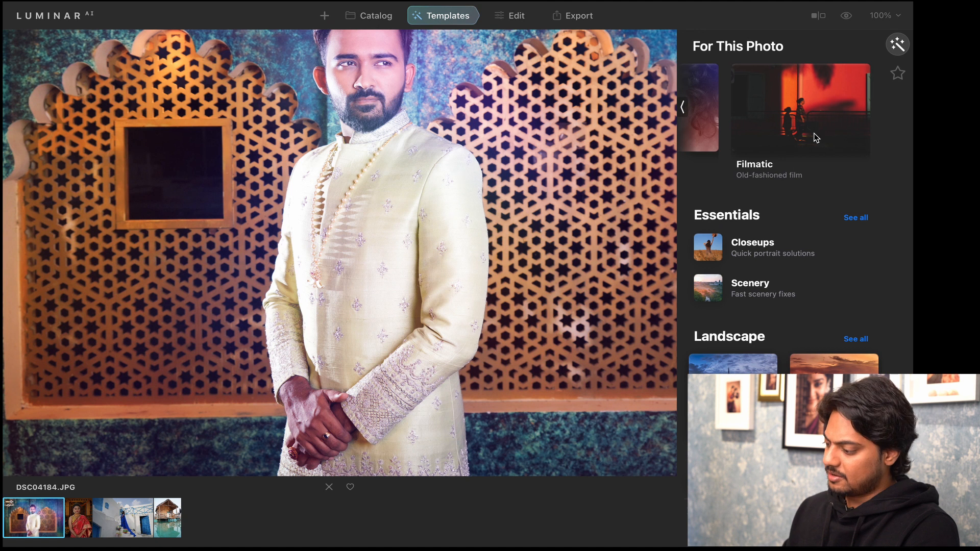
pyautogui.click(312, 217)
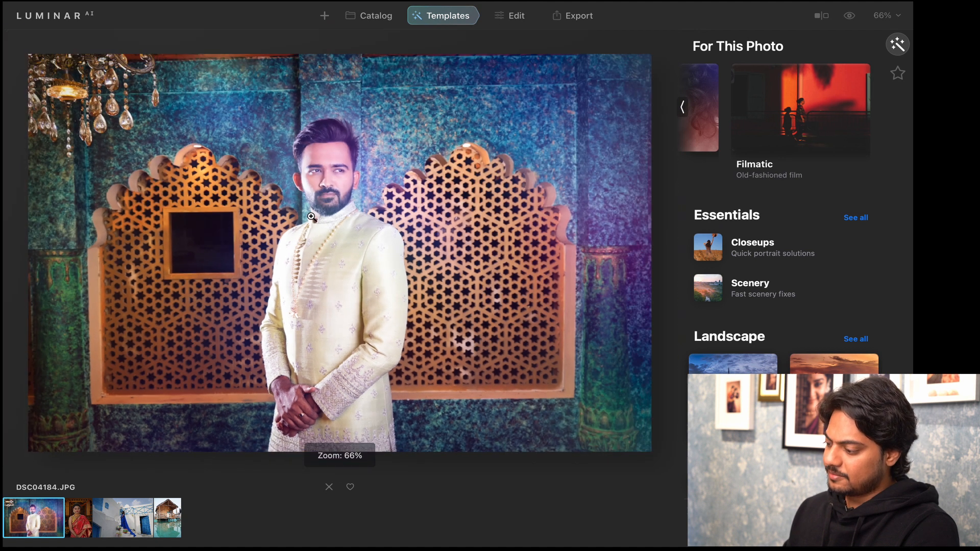
pyautogui.click(815, 100)
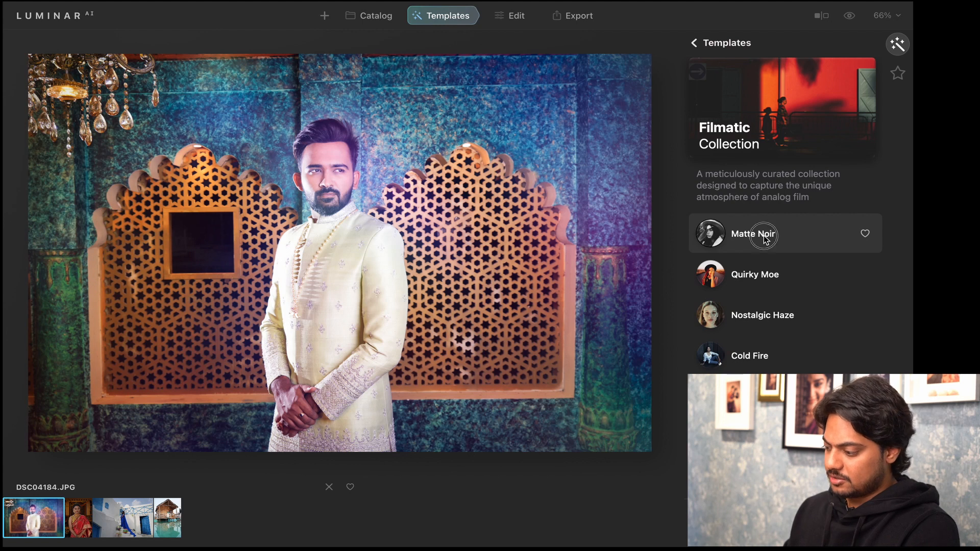
# Try the Matte Noir, Quirky Moe, Nostalgic Haze and Cold Fire templates plus the two listed below them, and inspect the last at 100%
pyautogui.click(763, 234)
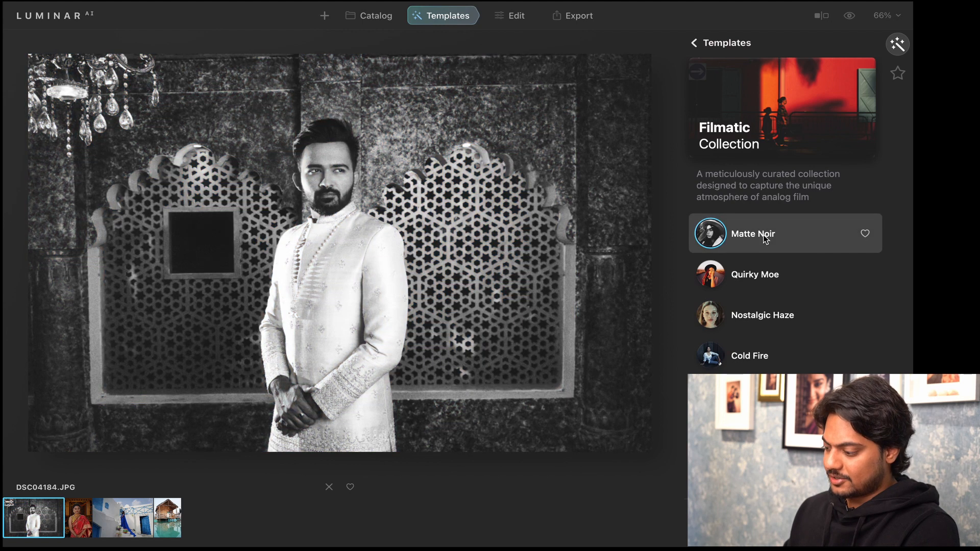
pyautogui.click(767, 278)
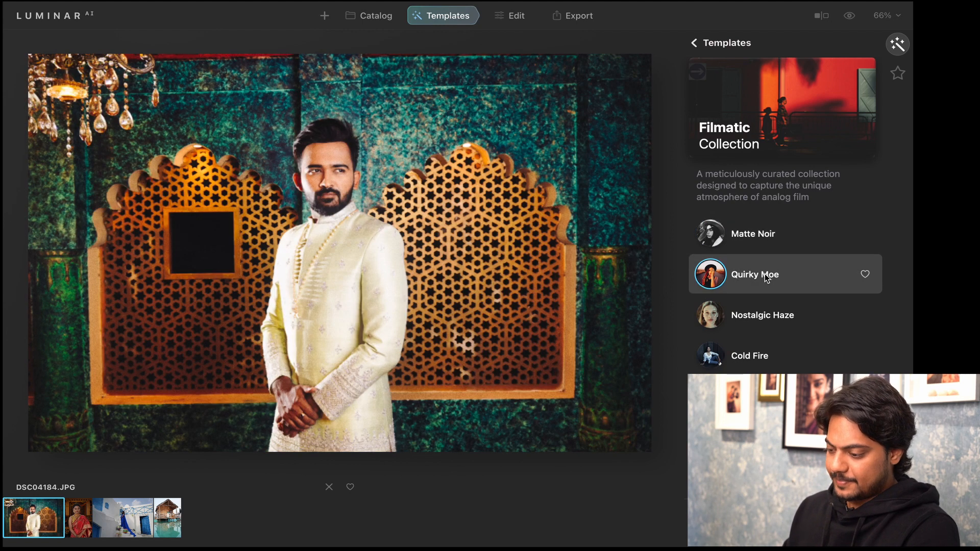
pyautogui.click(770, 318)
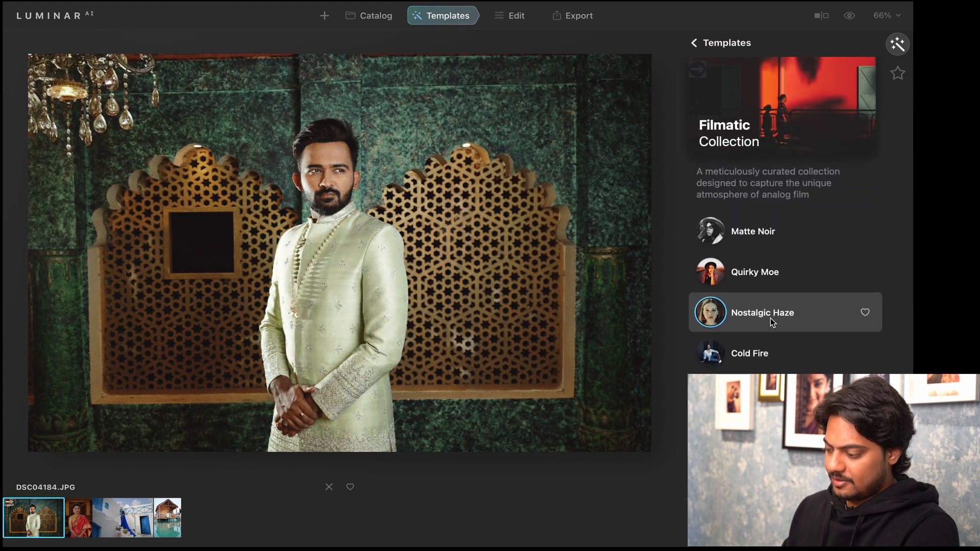
pyautogui.click(749, 357)
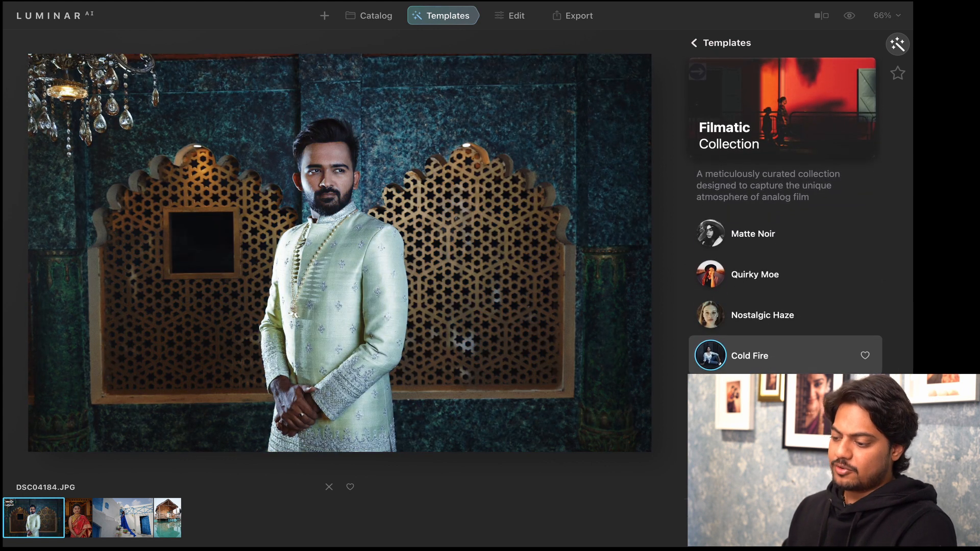
pyautogui.click(751, 396)
pyautogui.click(751, 438)
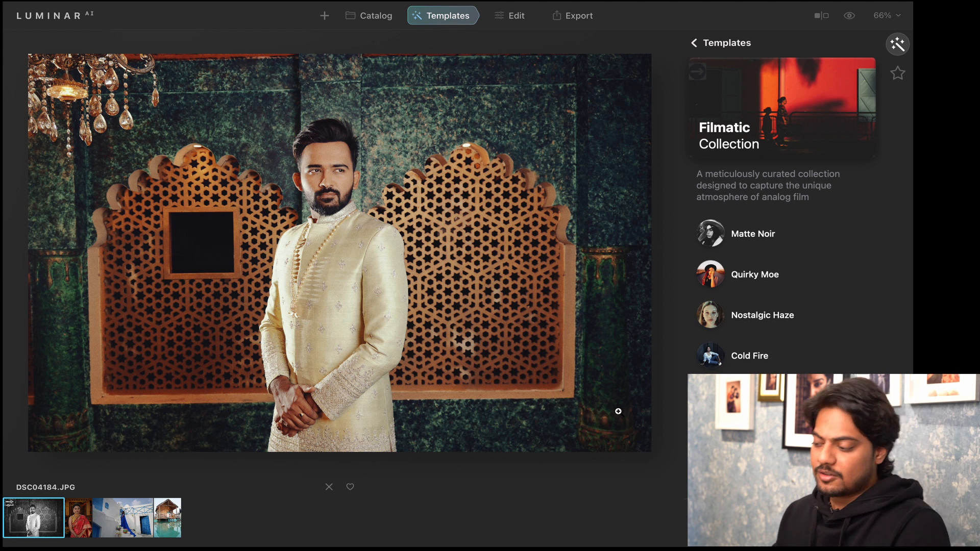
pyautogui.click(320, 180)
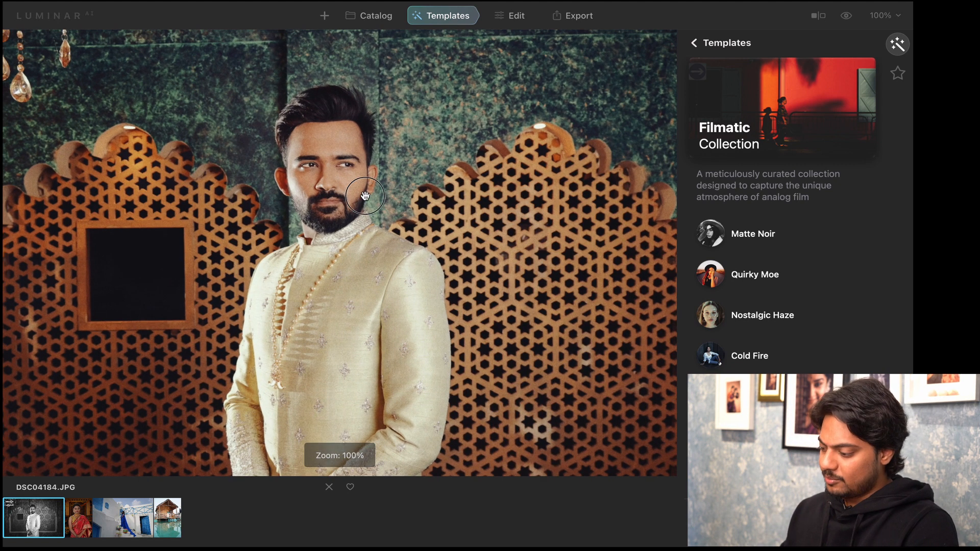
pyautogui.click(370, 195)
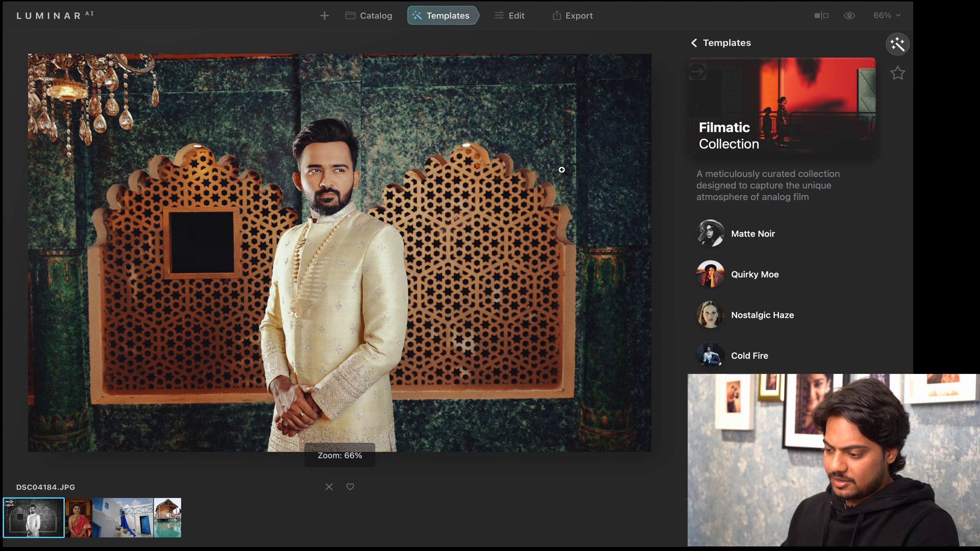
# Try the Matte Noir, Quirky Moe and Cold Fire templates again on the portrait
pyautogui.click(753, 235)
pyautogui.click(763, 275)
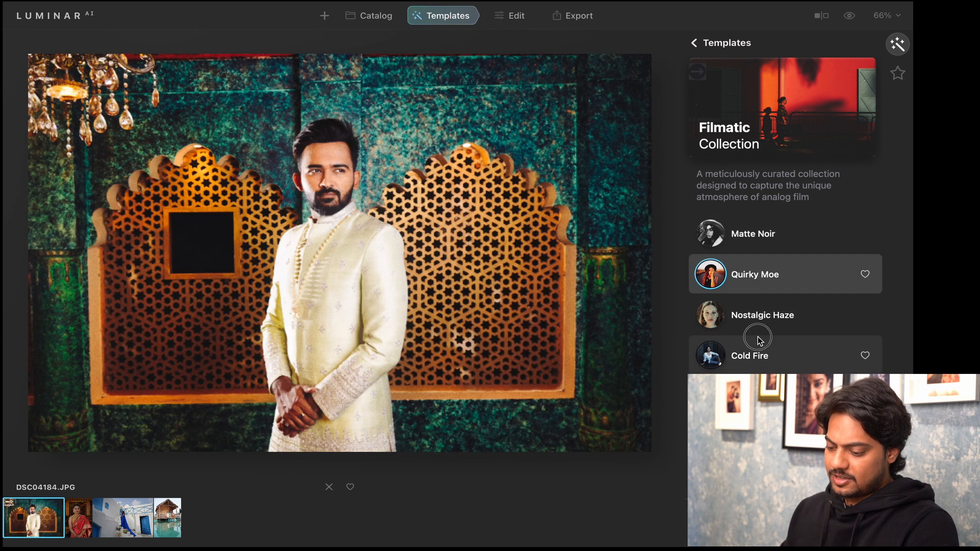
pyautogui.click(760, 344)
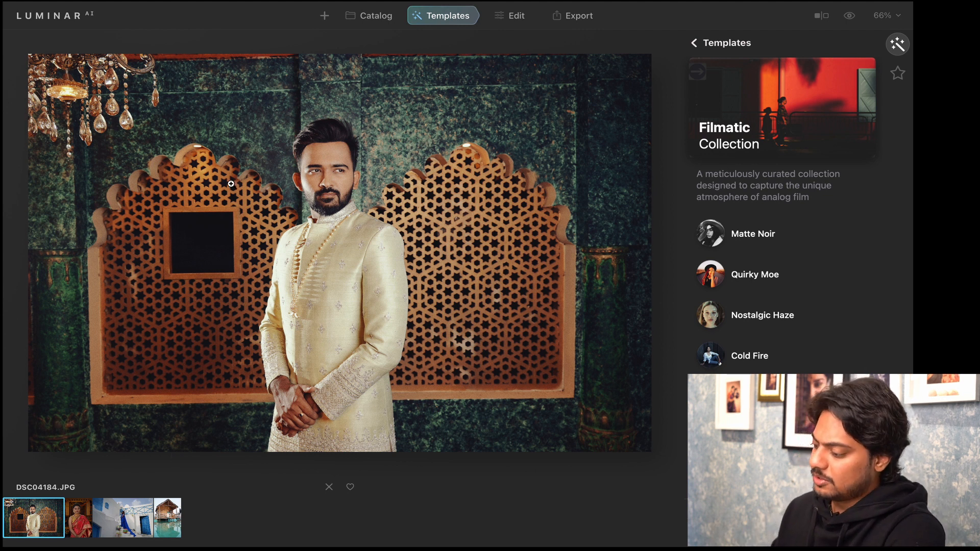
# Open the Experimental collection, compare the Burned Film, Celebrate, Cold Frame and Color Ramp templates, and apply Burned Film
pyautogui.click(698, 45)
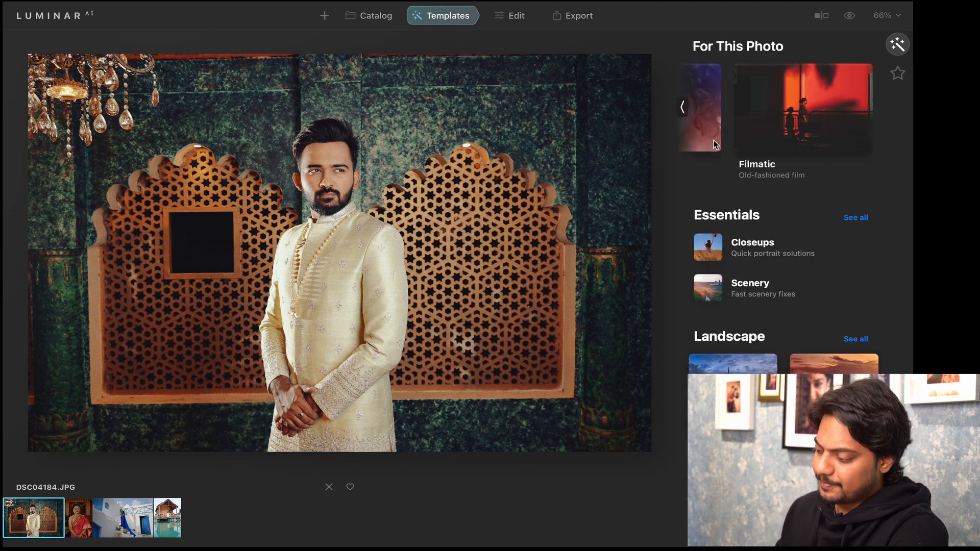
pyautogui.click(782, 119)
pyautogui.click(746, 238)
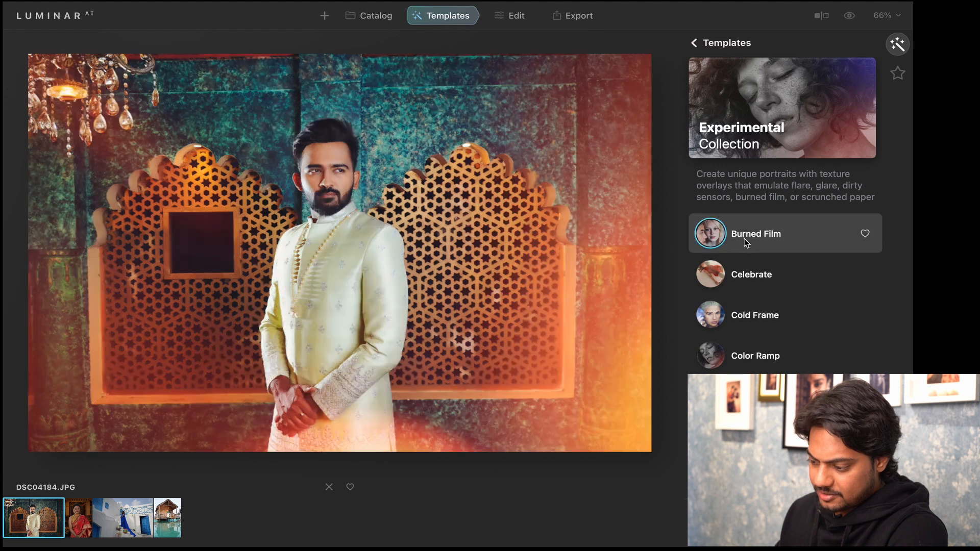
pyautogui.click(765, 291)
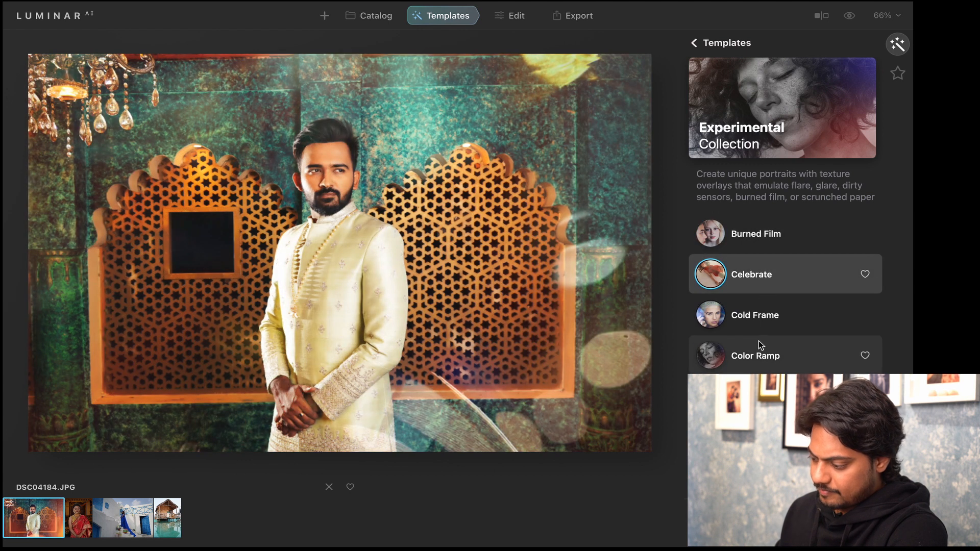
pyautogui.click(761, 321)
pyautogui.click(763, 355)
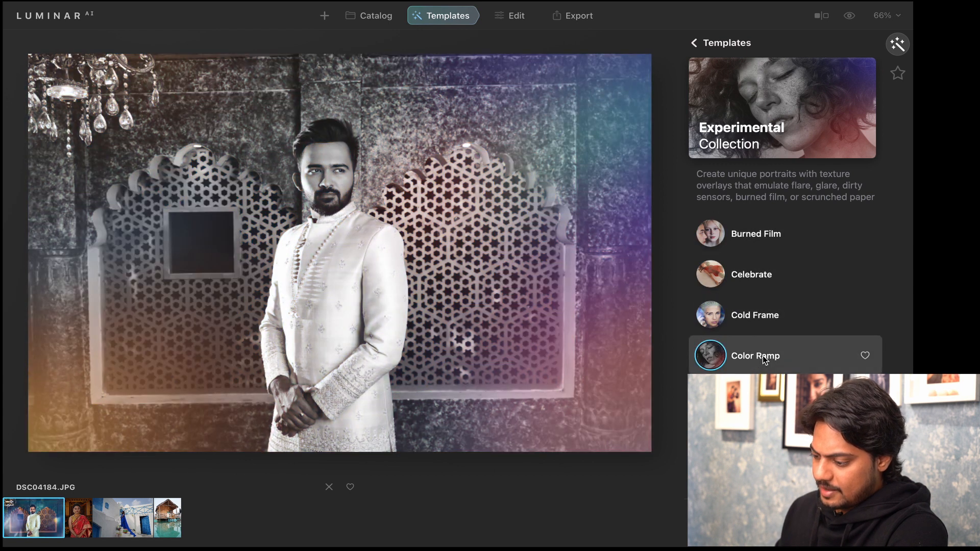
pyautogui.click(776, 277)
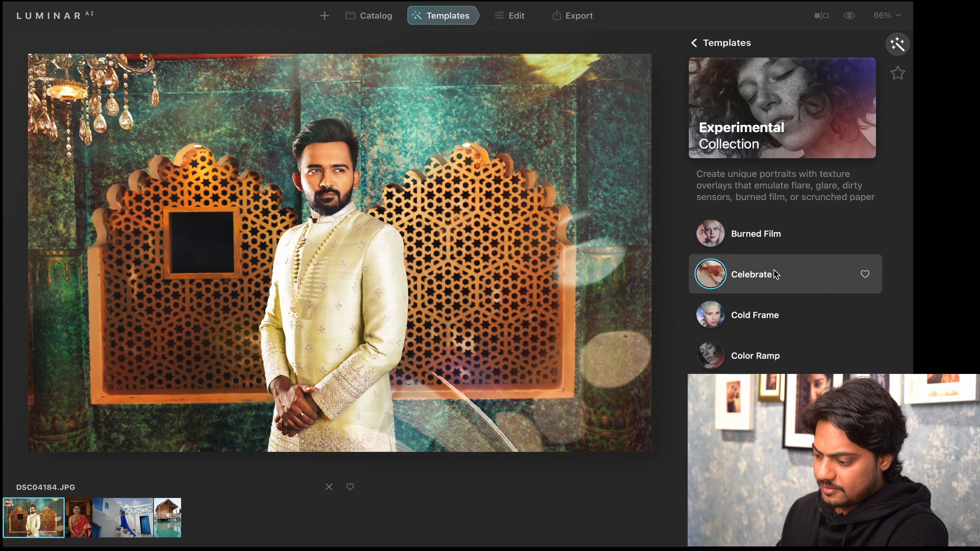
pyautogui.click(774, 237)
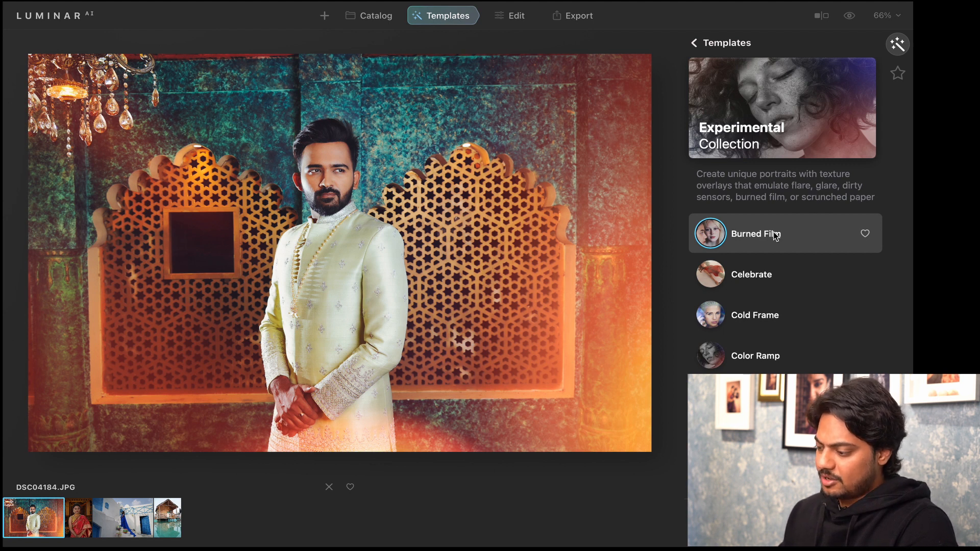
# Crop the portrait automatically with Composition AI at its original ratio and auto-align the horizon
pyautogui.click(511, 15)
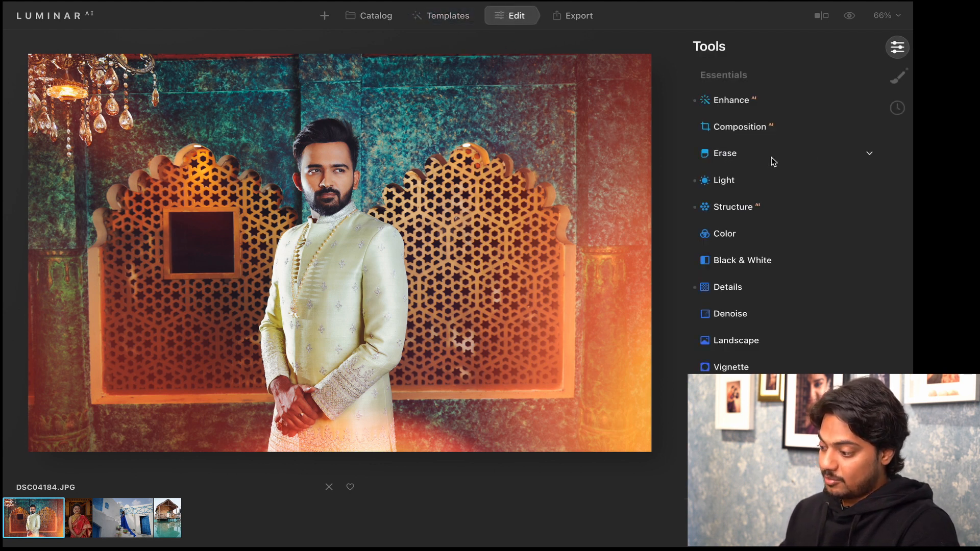
pyautogui.click(736, 129)
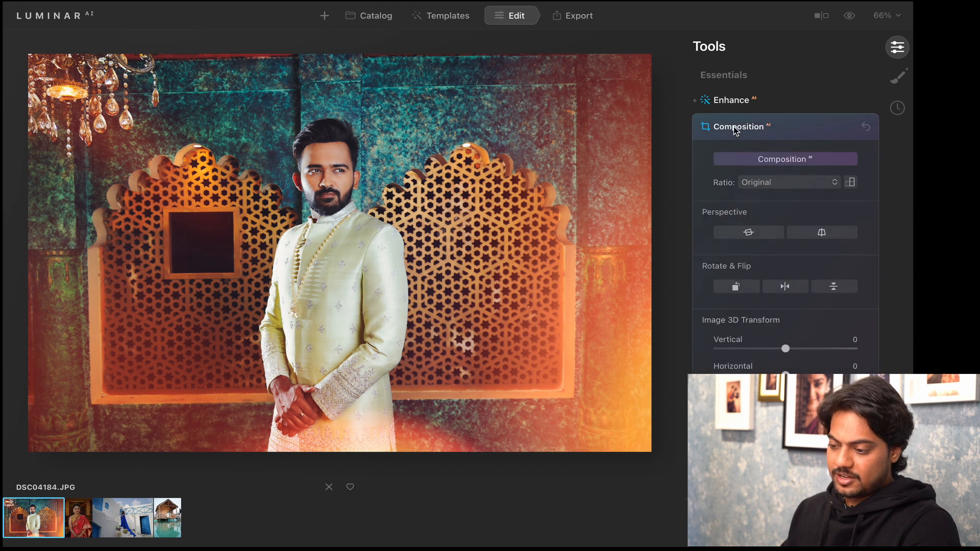
pyautogui.click(741, 159)
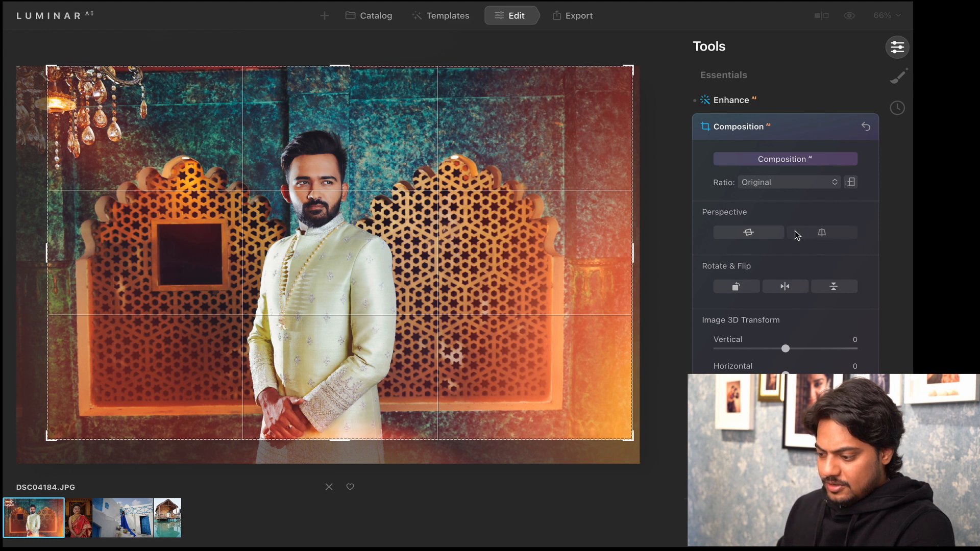
pyautogui.click(763, 232)
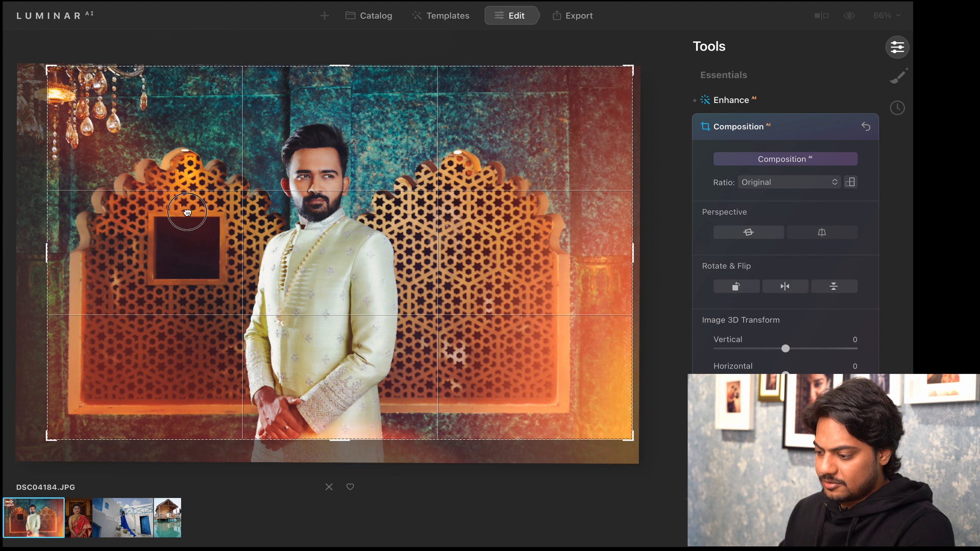
# Reposition the portrait within the crop frame, enlarge the frame, apply the composition and check the man's face
pyautogui.moveTo(186, 213); pyautogui.dragTo(227, 227)
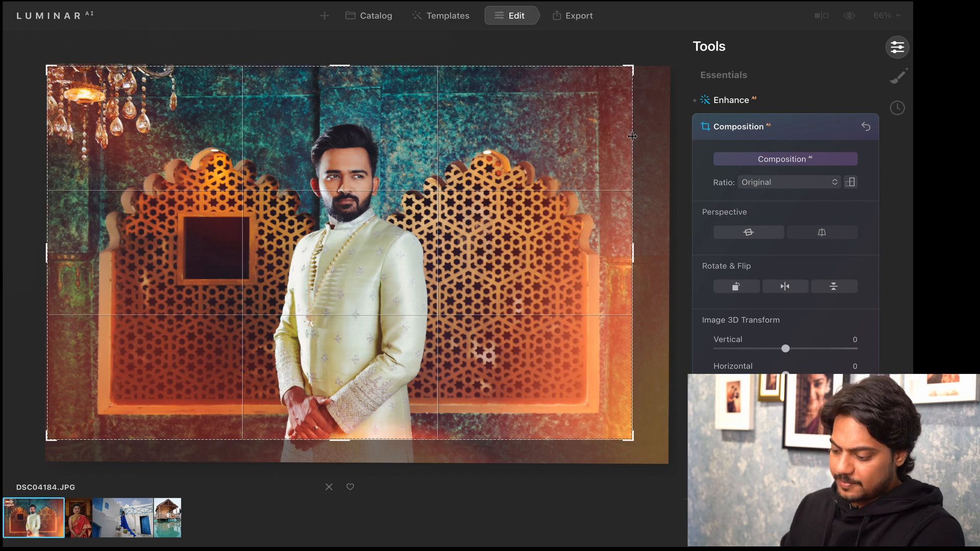
pyautogui.moveTo(339, 438); pyautogui.dragTo(341, 448)
pyautogui.moveTo(630, 441); pyautogui.dragTo(665, 452)
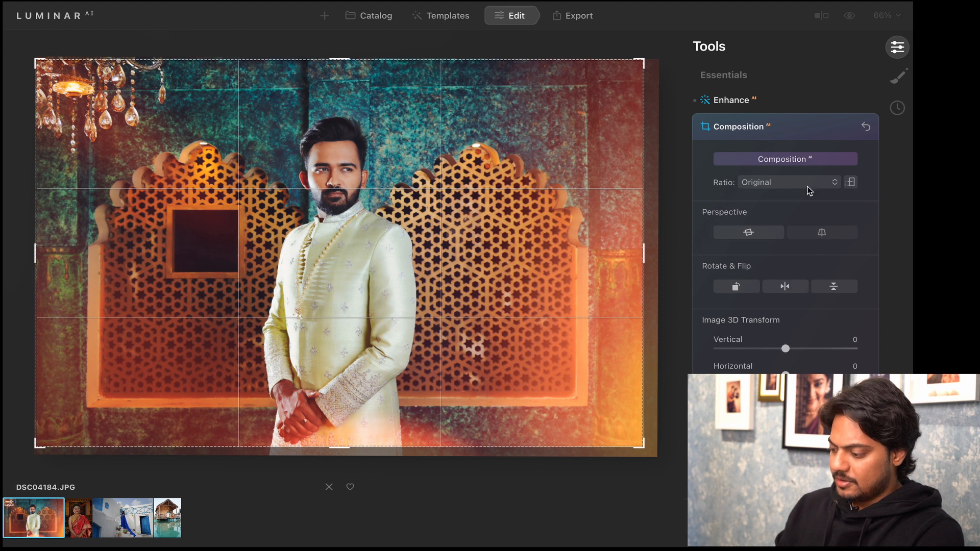
pyautogui.click(777, 158)
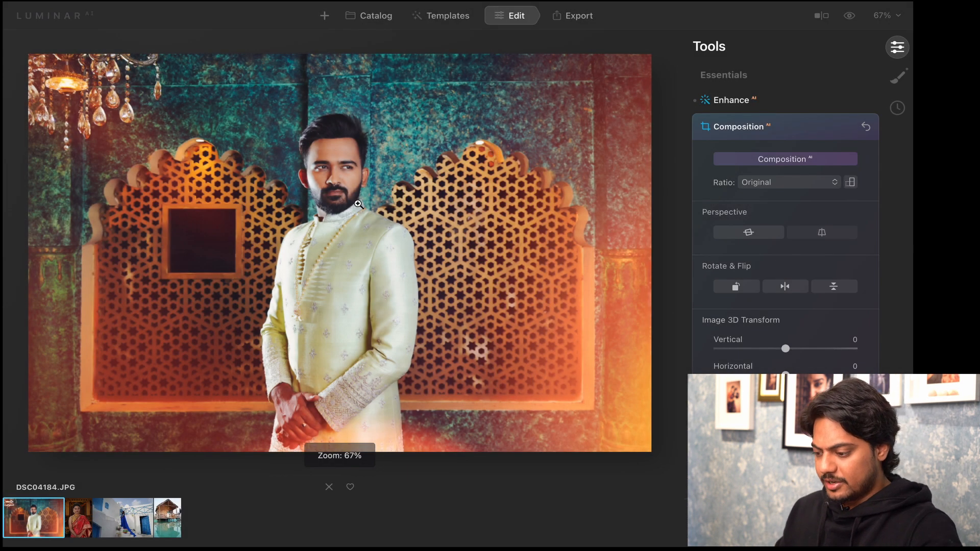
pyautogui.click(331, 145)
pyautogui.click(331, 145)
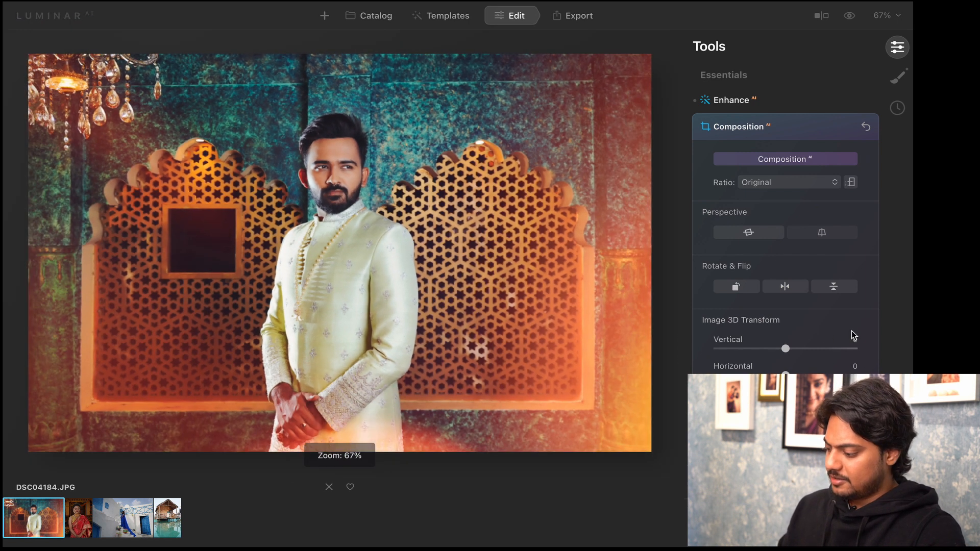
# Look through the remaining editing tools, the Local Masking layers and the photo's edit history
pyautogui.scroll(-5, 854, 335)
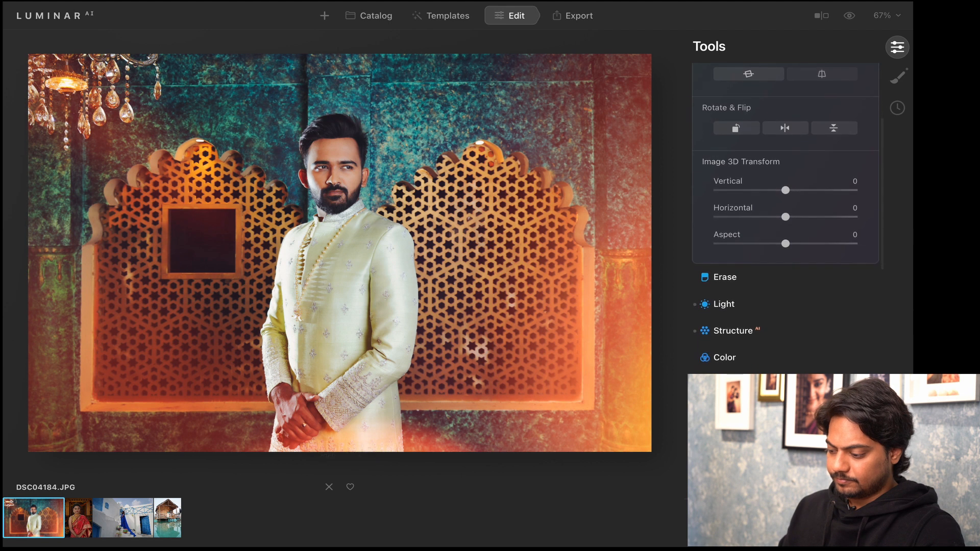
pyautogui.scroll(-10, 786, 214)
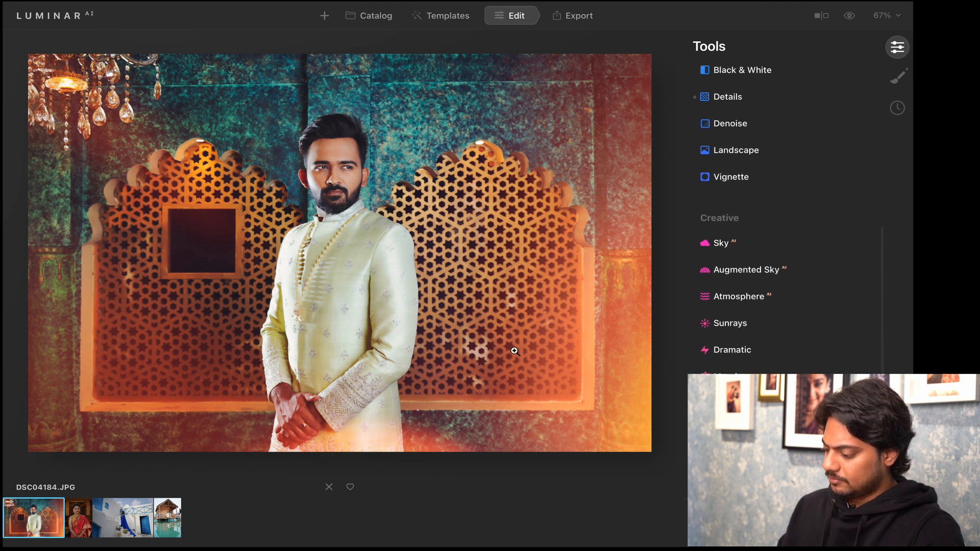
pyautogui.scroll(-10, 804, 239)
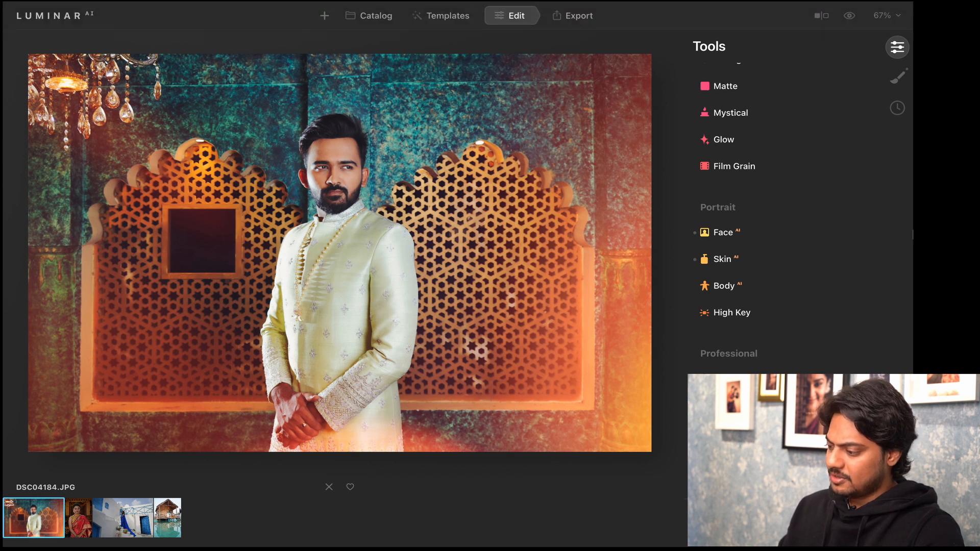
pyautogui.click(901, 75)
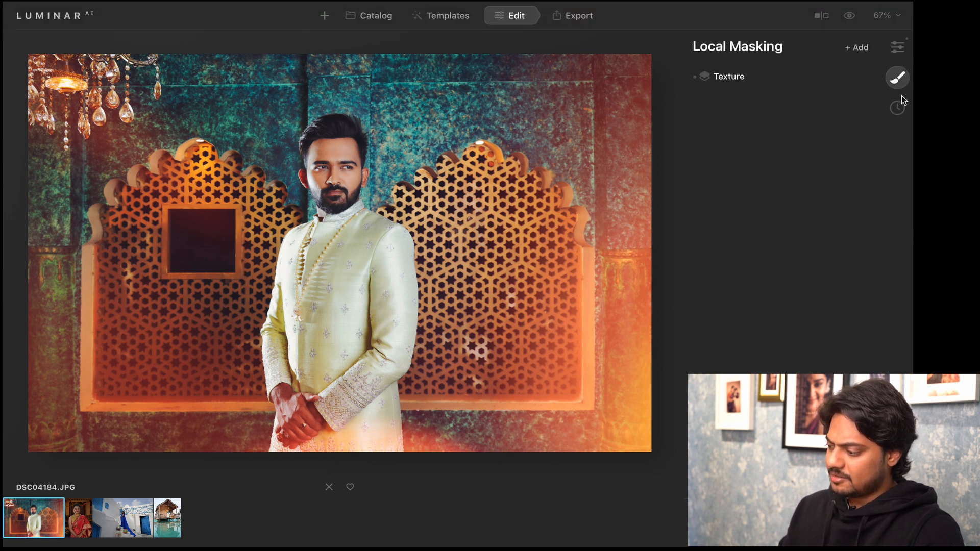
pyautogui.click(901, 109)
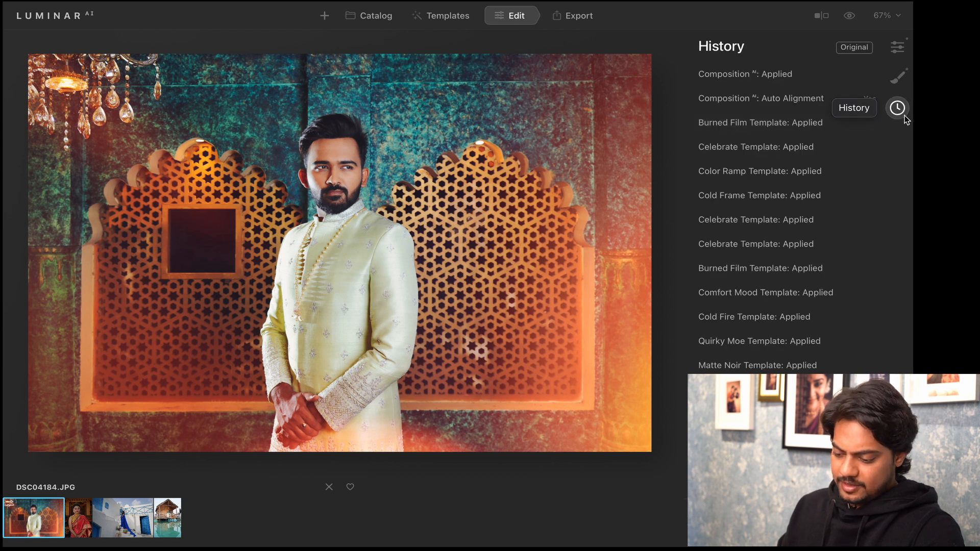
# Switch to the portrait DSC04064.JPG, inspect the woman's face at 100% and return to the full view
pyautogui.click(78, 518)
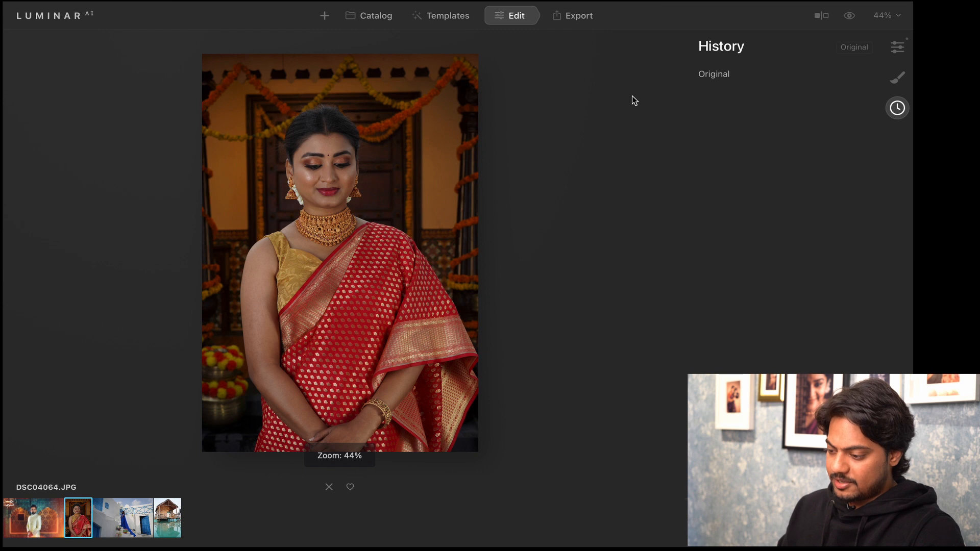
pyautogui.click(313, 153)
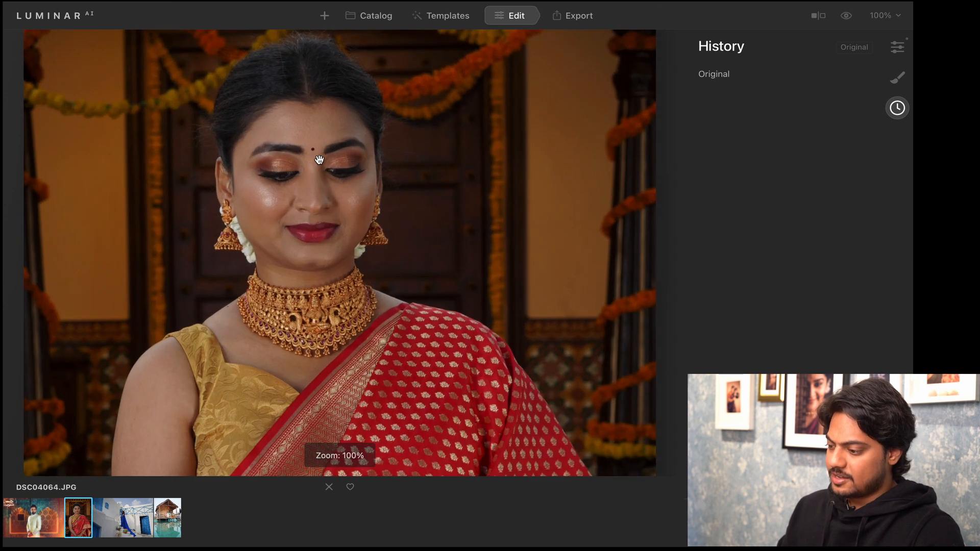
pyautogui.click(355, 251)
# Browse the templates suggested for this photo and open the Monochrome collection
pyautogui.click(431, 20)
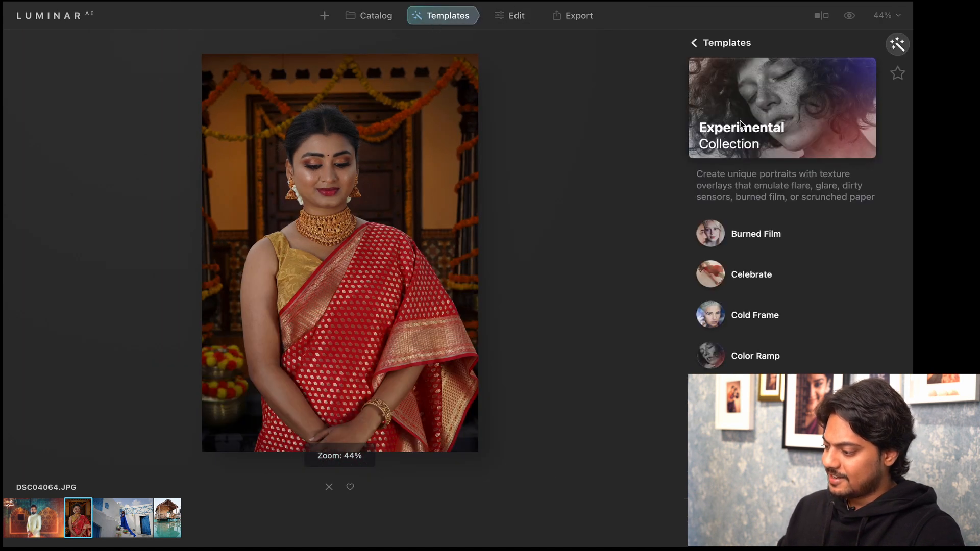
pyautogui.click(694, 43)
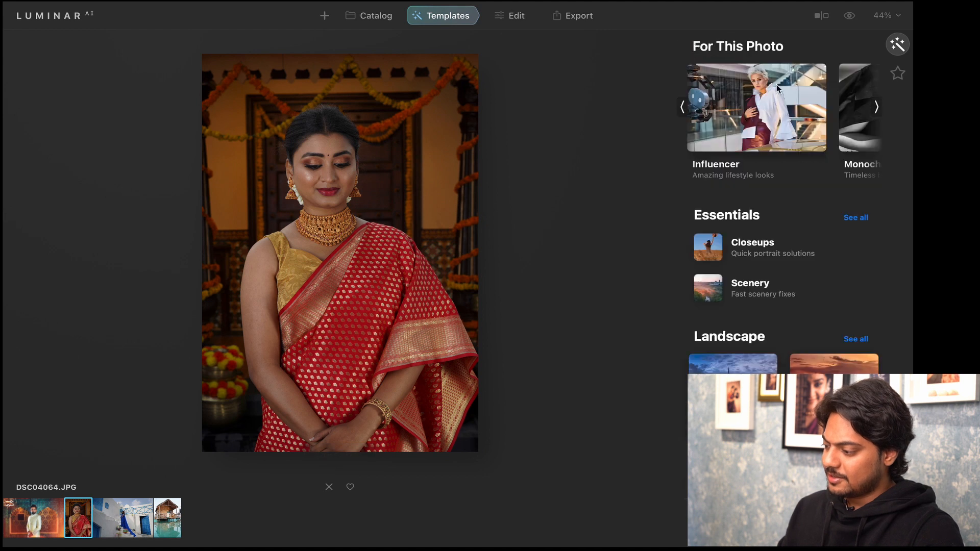
pyautogui.hscroll(3, 846, 111)
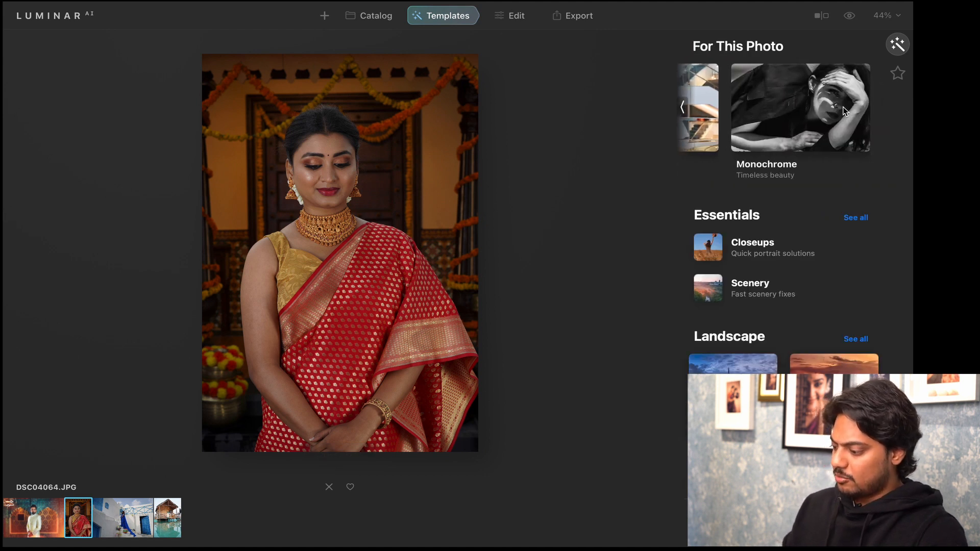
pyautogui.click(828, 108)
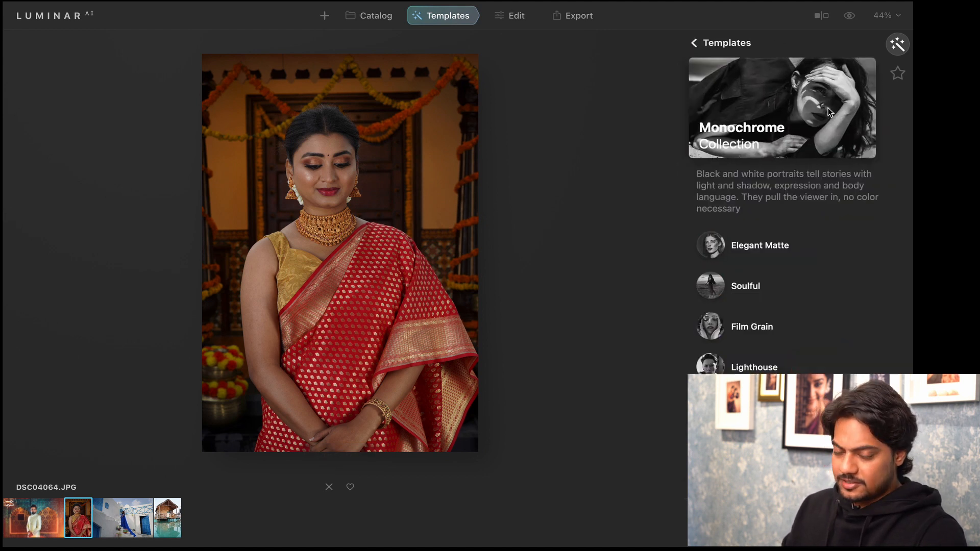
# Try the Elegant Matte, Soulful, Film Grain and Lighthouse templates and compare the last one with the original
pyautogui.click(749, 241)
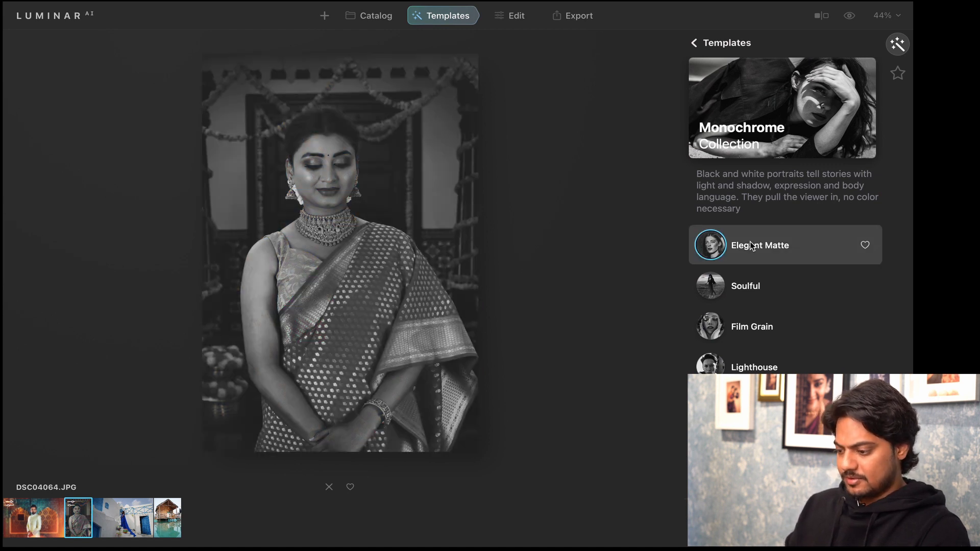
pyautogui.click(764, 286)
pyautogui.click(774, 322)
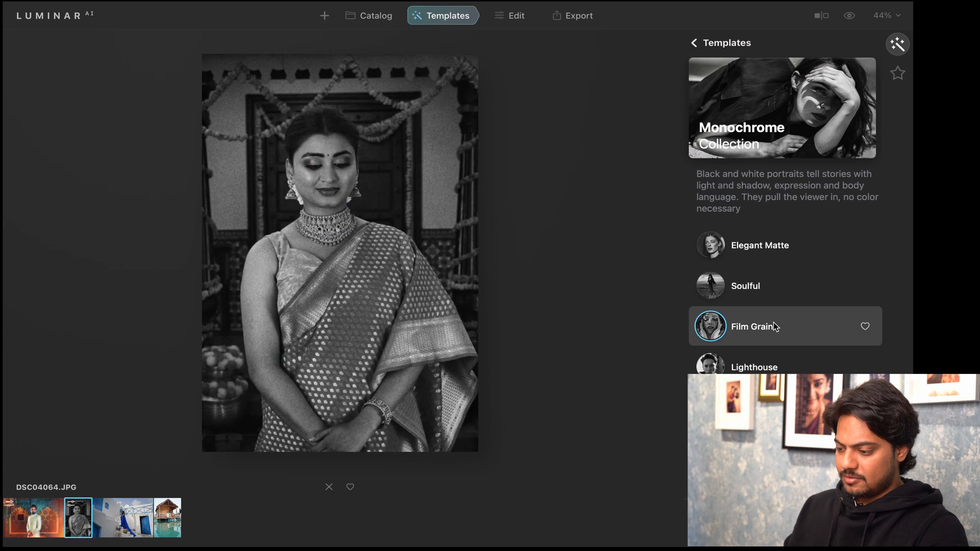
pyautogui.click(771, 358)
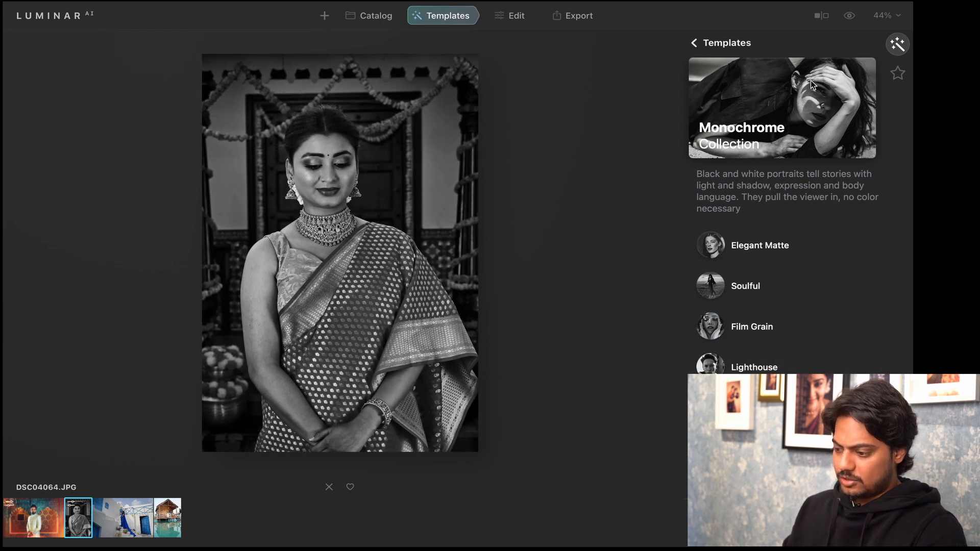
pyautogui.click(845, 17)
pyautogui.click(846, 17)
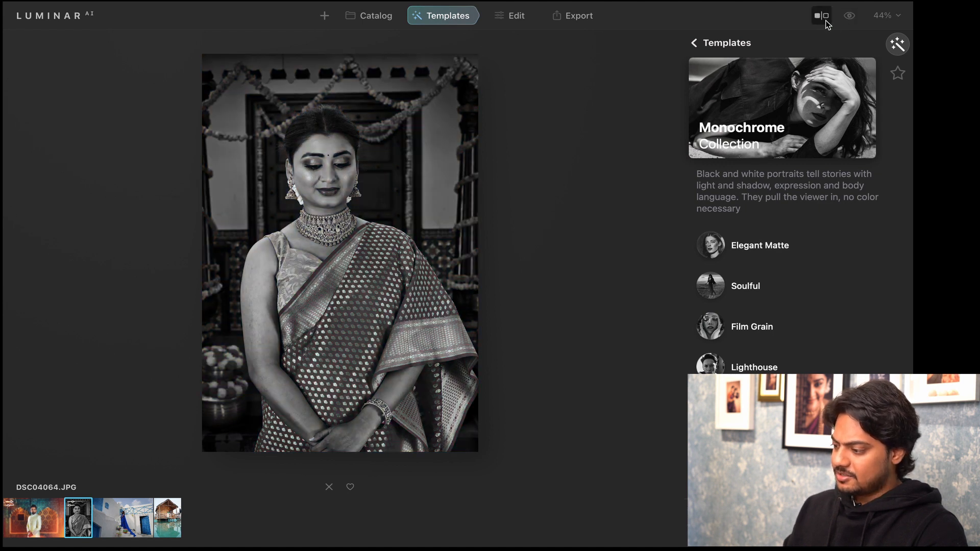
# Open the Influencer collection from the suggested templates, try Cozy Den and apply Eventide
pyautogui.click(694, 42)
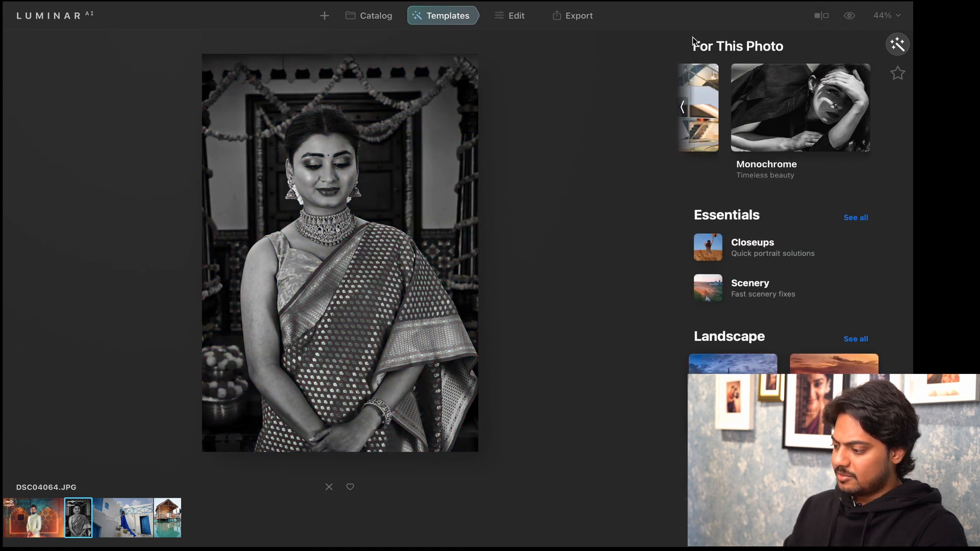
pyautogui.hscroll(-5, 750, 139)
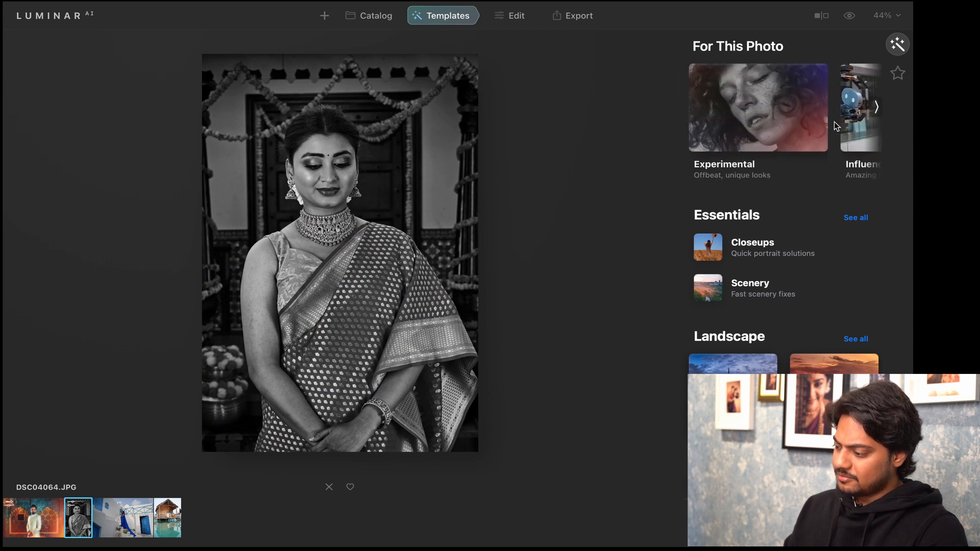
pyautogui.hscroll(3, 838, 130)
pyautogui.click(838, 131)
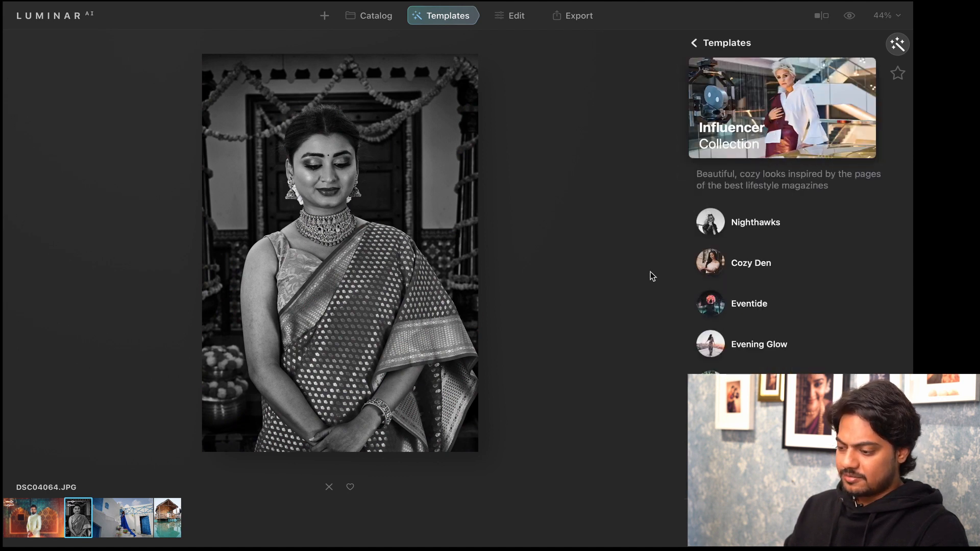
pyautogui.click(768, 250)
pyautogui.click(771, 302)
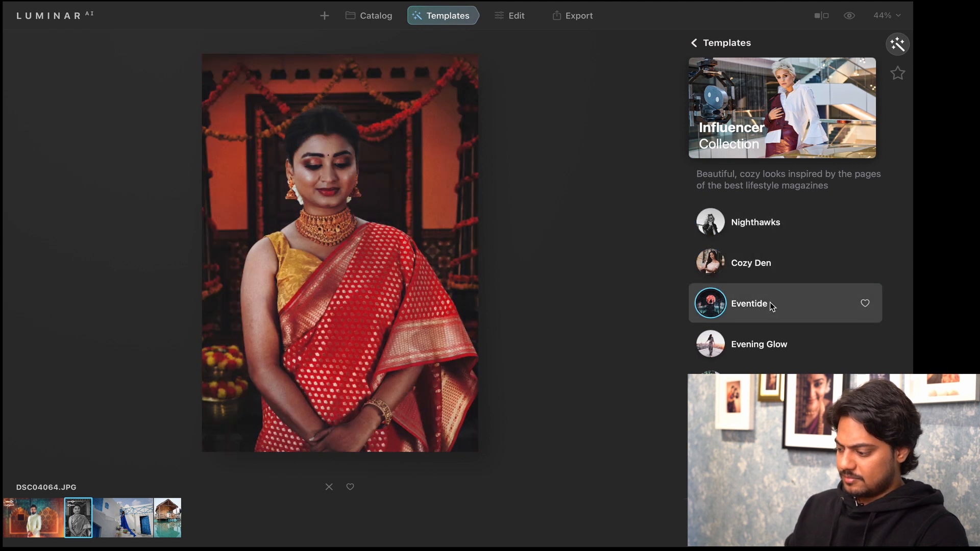
# Try the Evening Glow template, apply Light Wash from the Influencer collection and compare it with the original photo
pyautogui.click(774, 337)
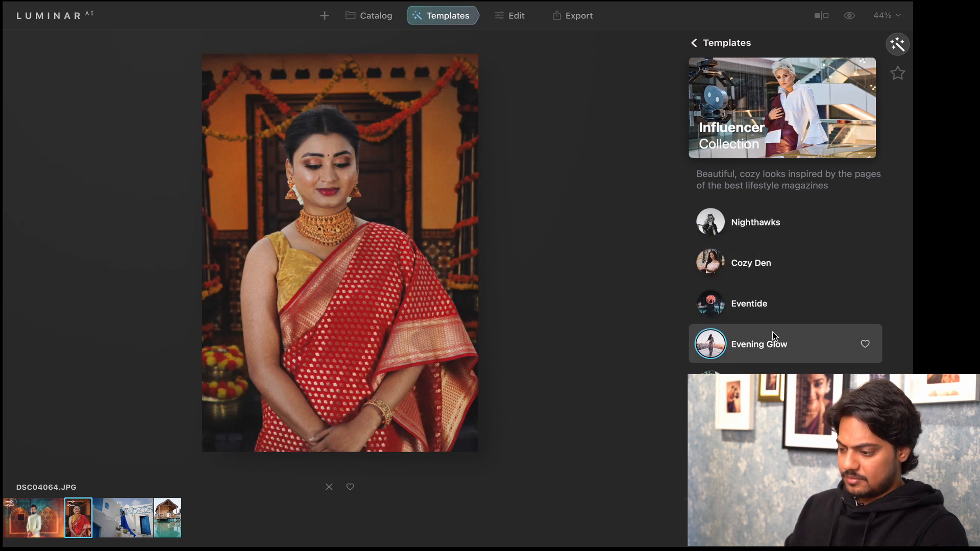
pyautogui.click(773, 373)
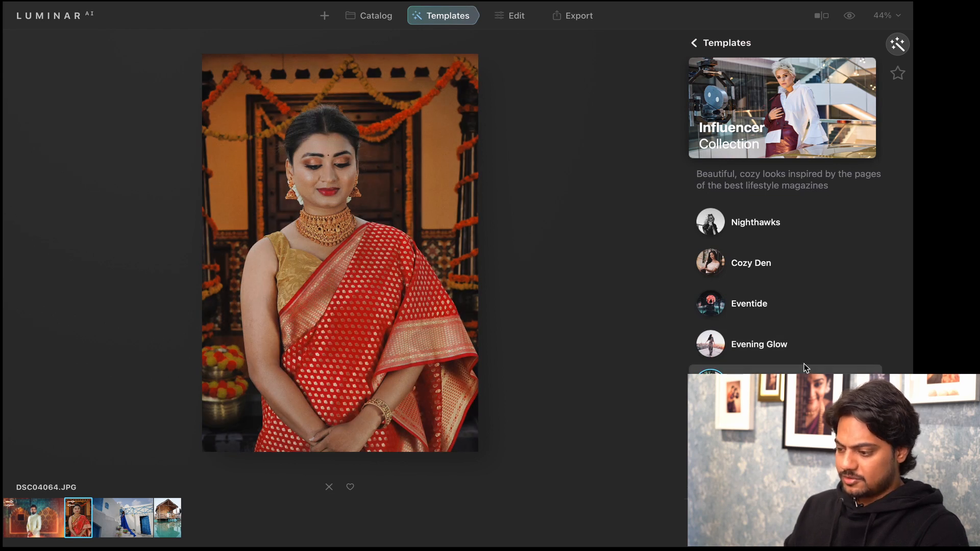
pyautogui.click(849, 15)
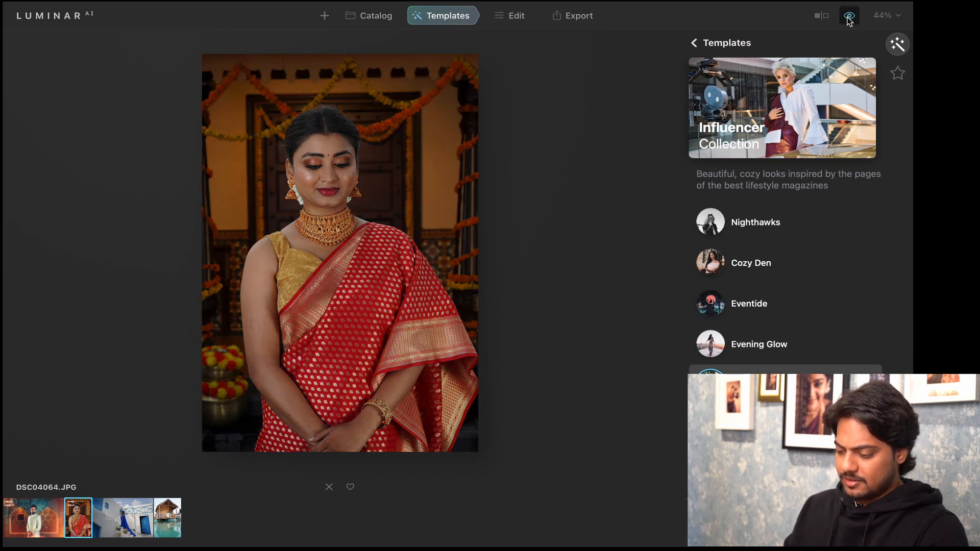
pyautogui.click(848, 15)
pyautogui.click(849, 15)
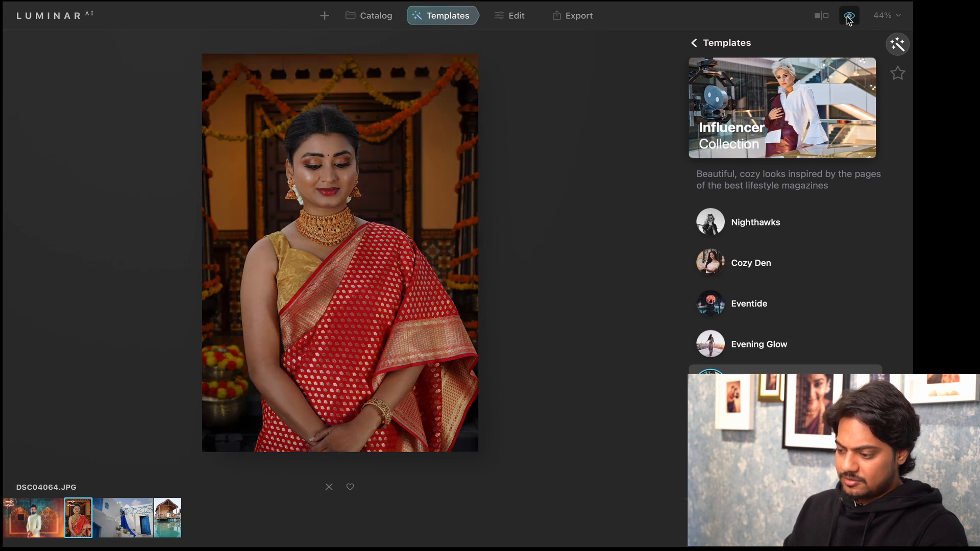
# Examine the woman's face at 100% with and without the template, and return to the full view
pyautogui.click(311, 157)
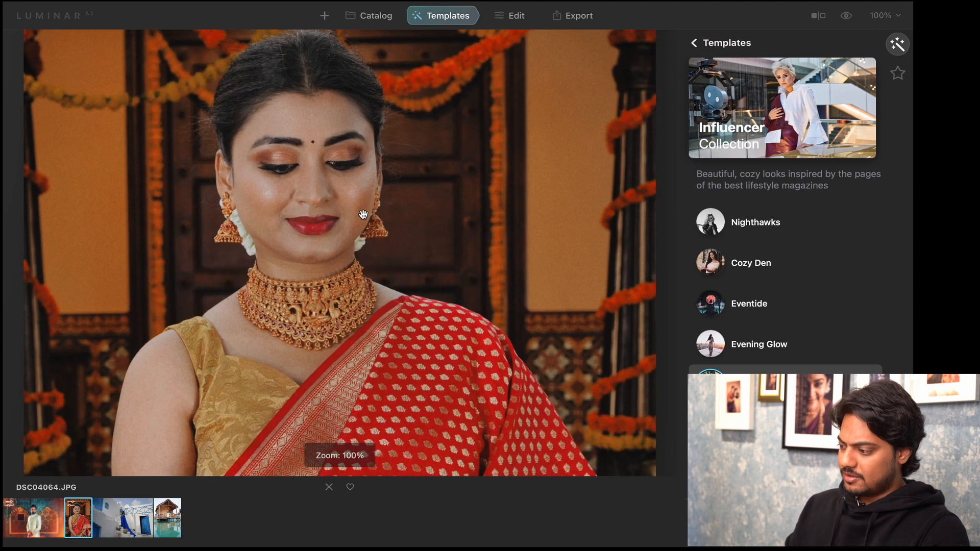
pyautogui.click(846, 18)
pyautogui.click(846, 19)
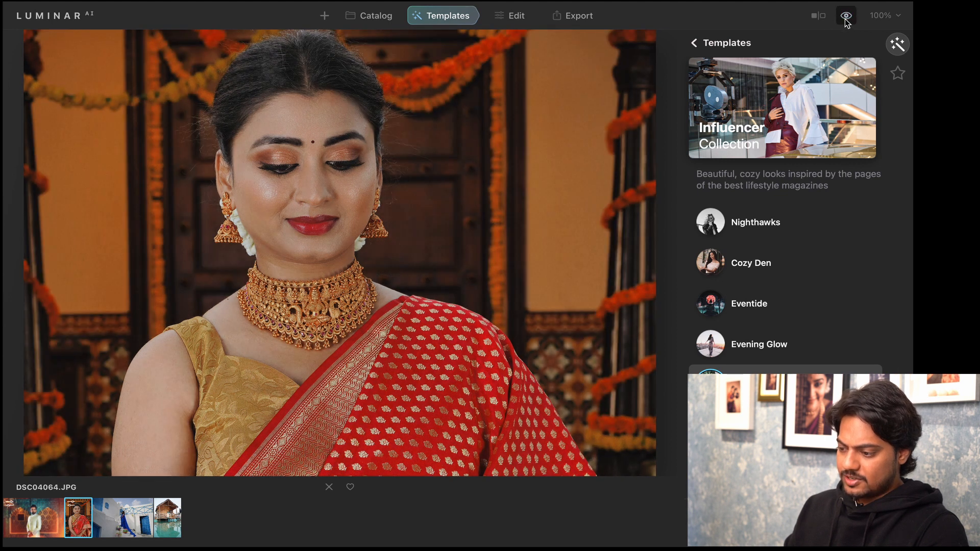
pyautogui.click(846, 18)
pyautogui.click(845, 18)
pyautogui.click(381, 223)
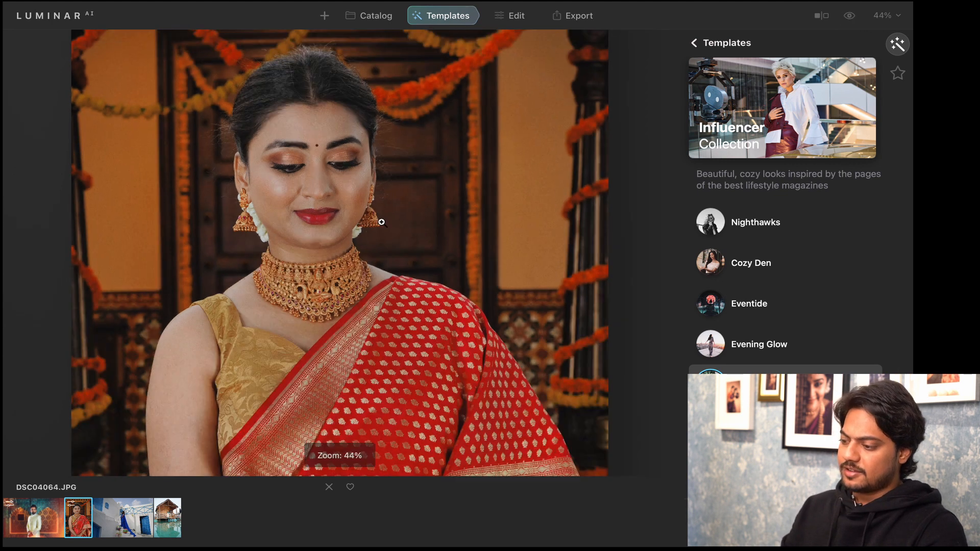
# Reset the photo to Original in the edit history and reapply the Light Wash template with its amount at 90
pyautogui.click(512, 16)
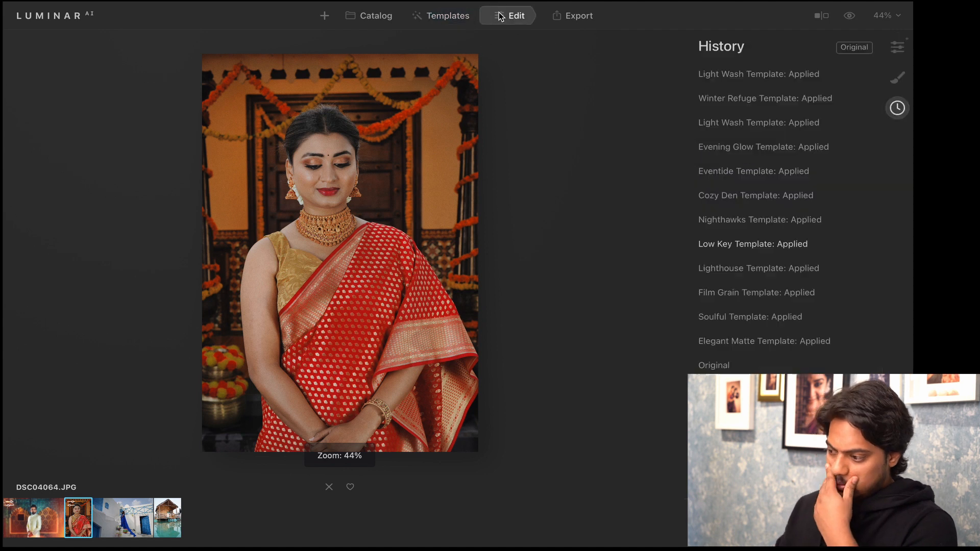
pyautogui.click(474, 12)
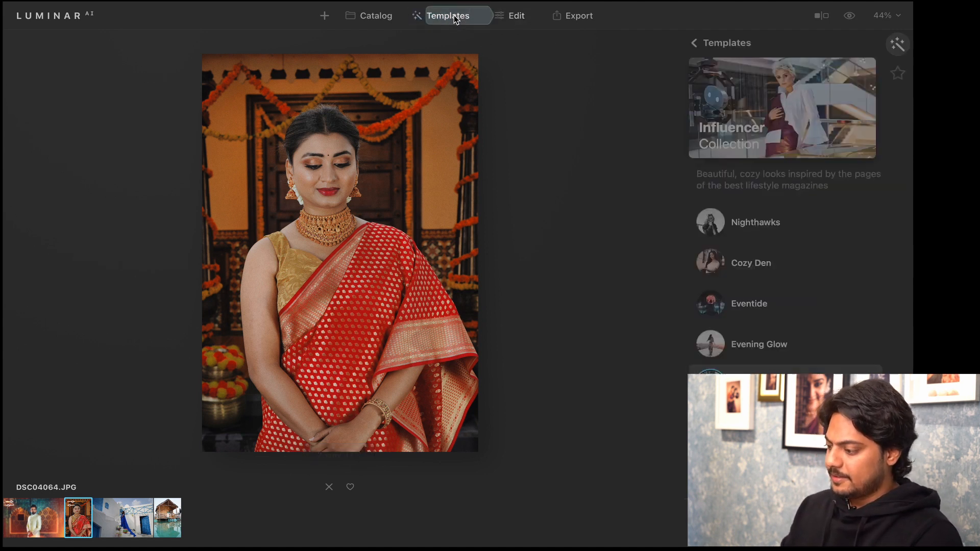
pyautogui.click(513, 17)
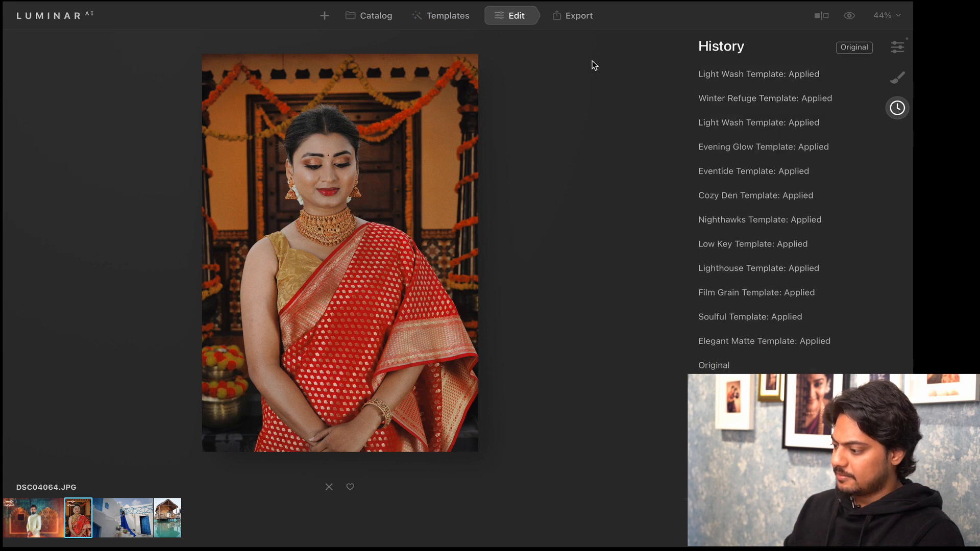
pyautogui.click(852, 51)
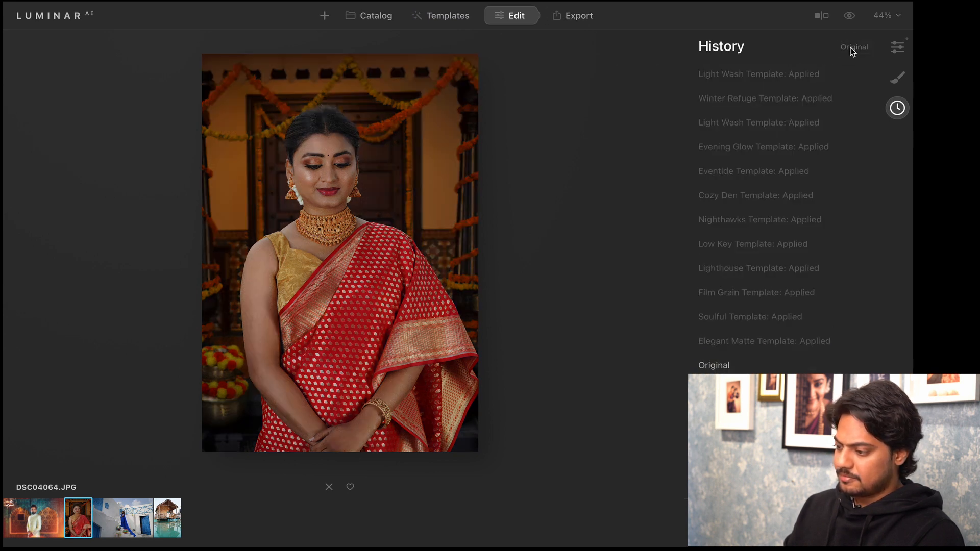
pyautogui.click(442, 15)
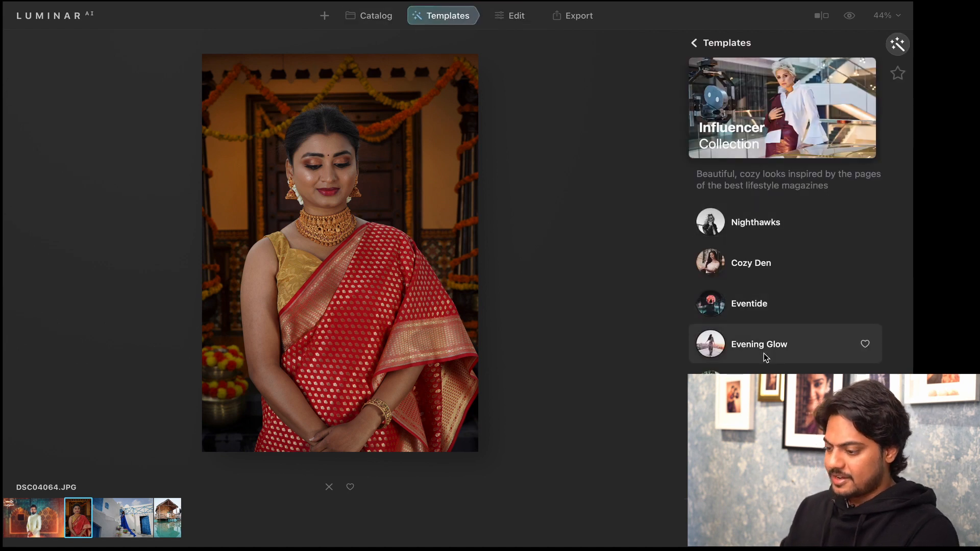
pyautogui.click(761, 378)
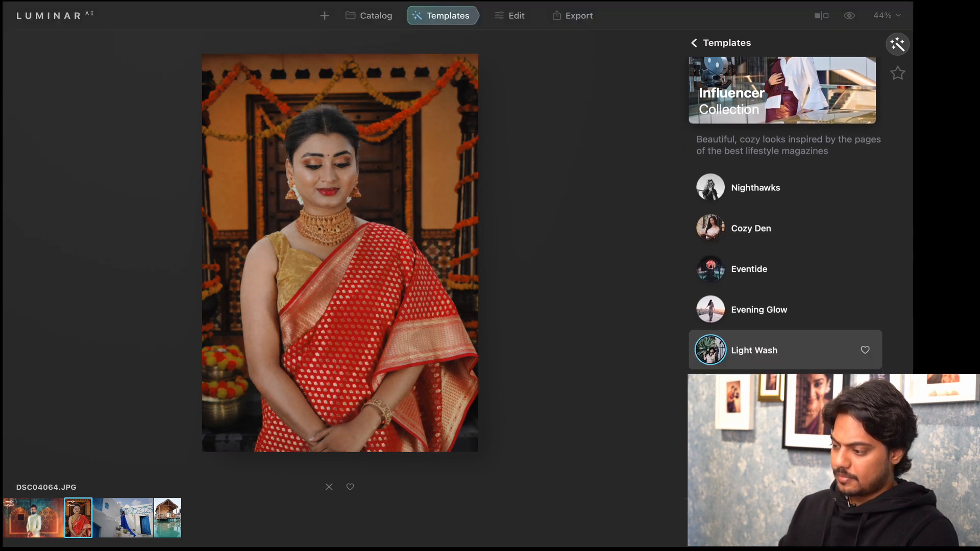
# Adjust the photo with the Light tool, setting Whites to 15 and Blacks to -6
pyautogui.click(500, 16)
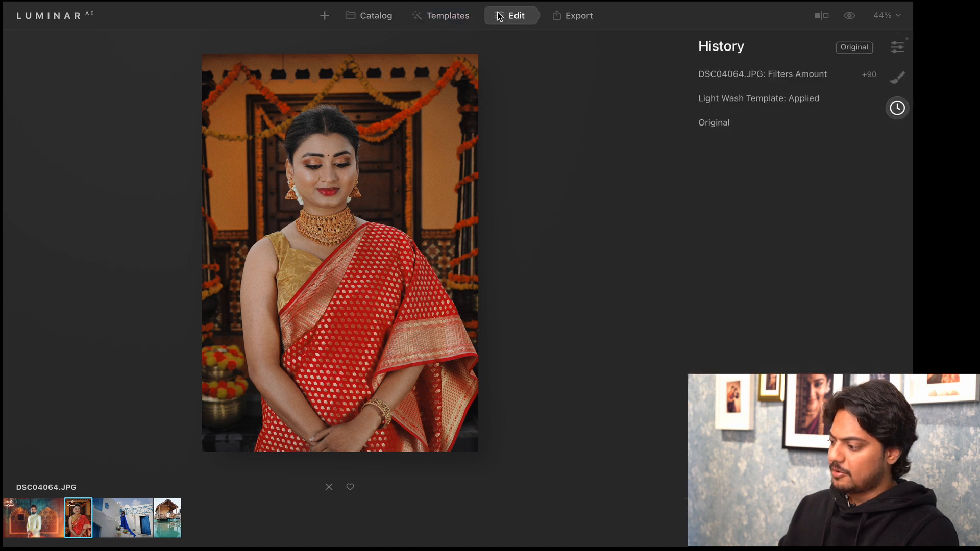
pyautogui.click(899, 46)
pyautogui.scroll(8, 746, 133)
pyautogui.scroll(5, 749, 135)
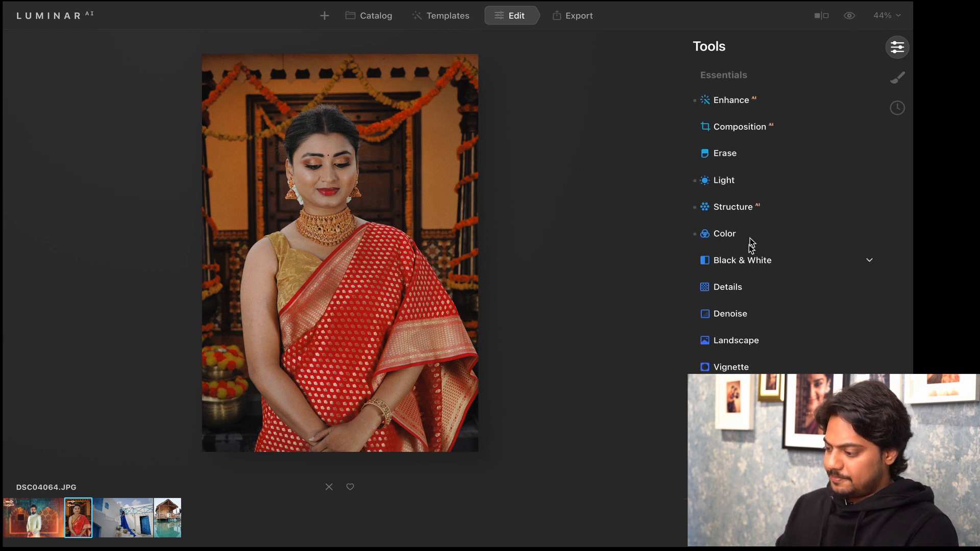
pyautogui.click(728, 183)
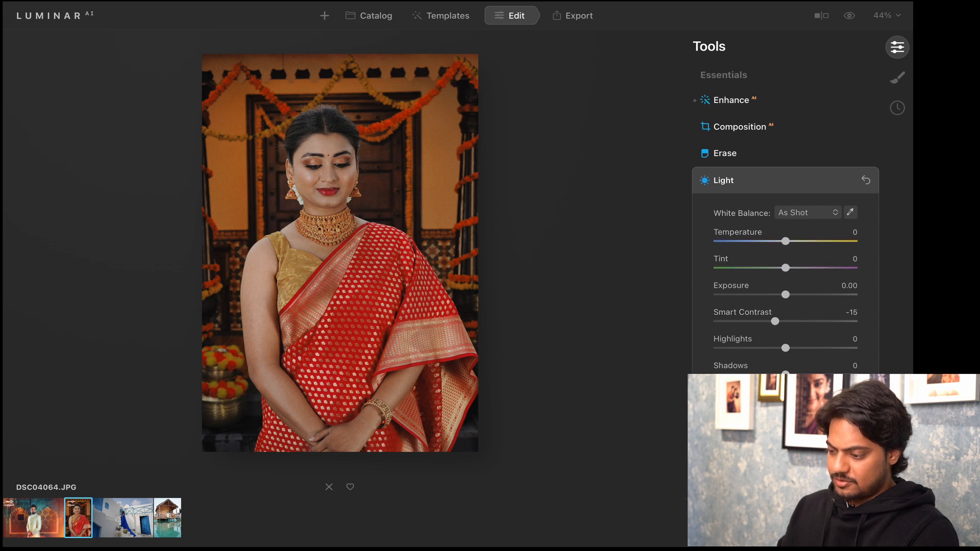
pyautogui.moveTo(785, 374)
pyautogui.mouseDown()
pyautogui.moveTo(735, 373)
pyautogui.moveTo(854, 373)
pyautogui.moveTo(795, 374)
pyautogui.mouseUp()
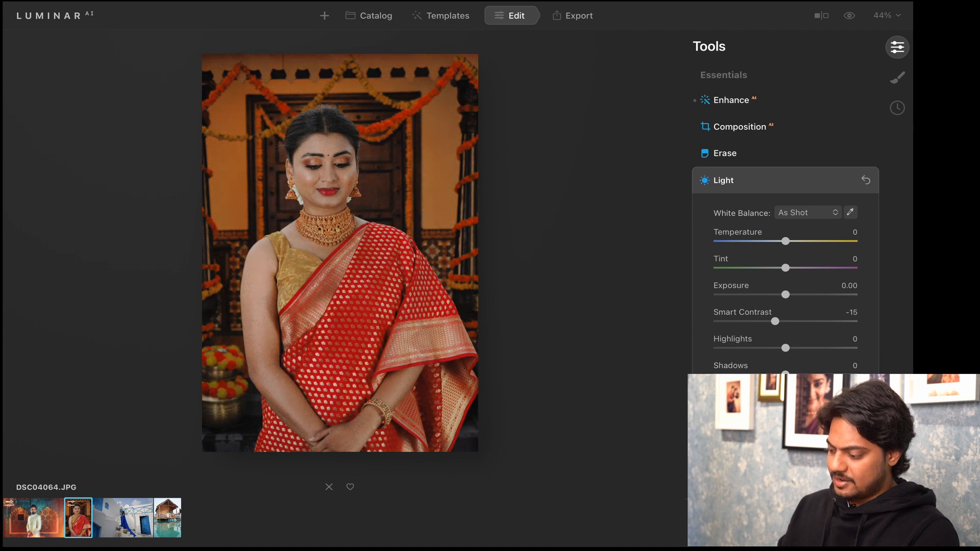
pyautogui.scroll(-2, 786, 204)
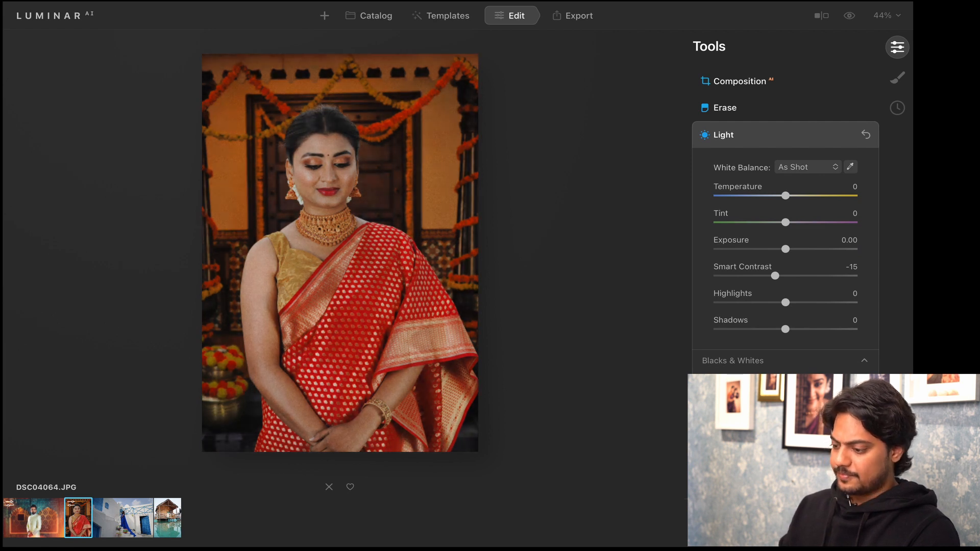
pyautogui.scroll(-2, 832, 360)
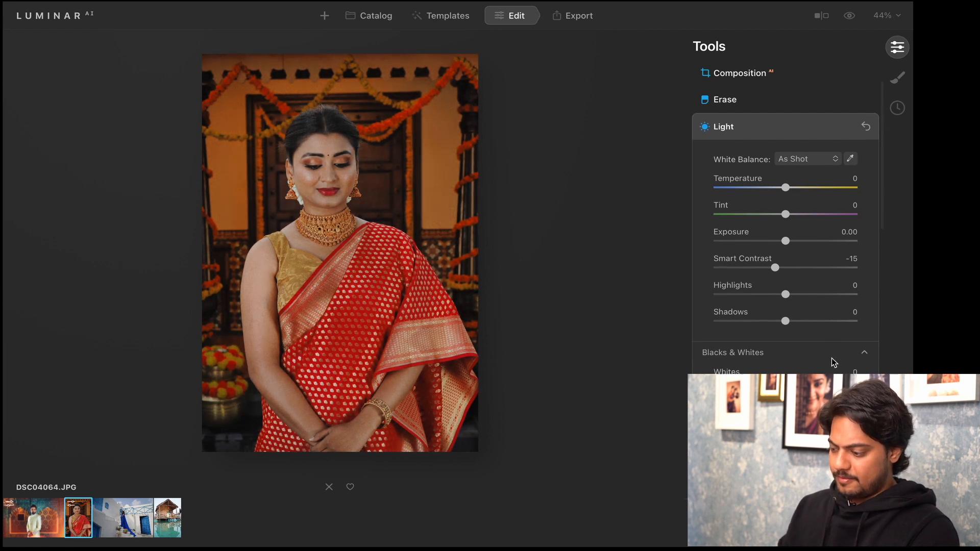
pyautogui.moveTo(786, 346); pyautogui.dragTo(795, 347)
pyautogui.scroll(-5, 795, 347)
pyautogui.scroll(-1, 735, 285)
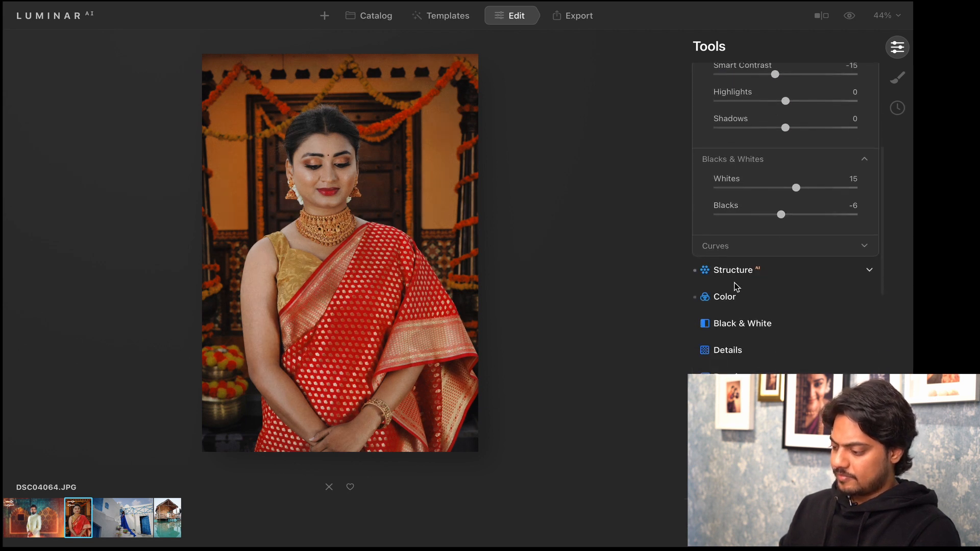
# Set Sharpen to 48 in the Details tool while checking the woman's face and jewellery at 100%
pyautogui.scroll(-2, 743, 304)
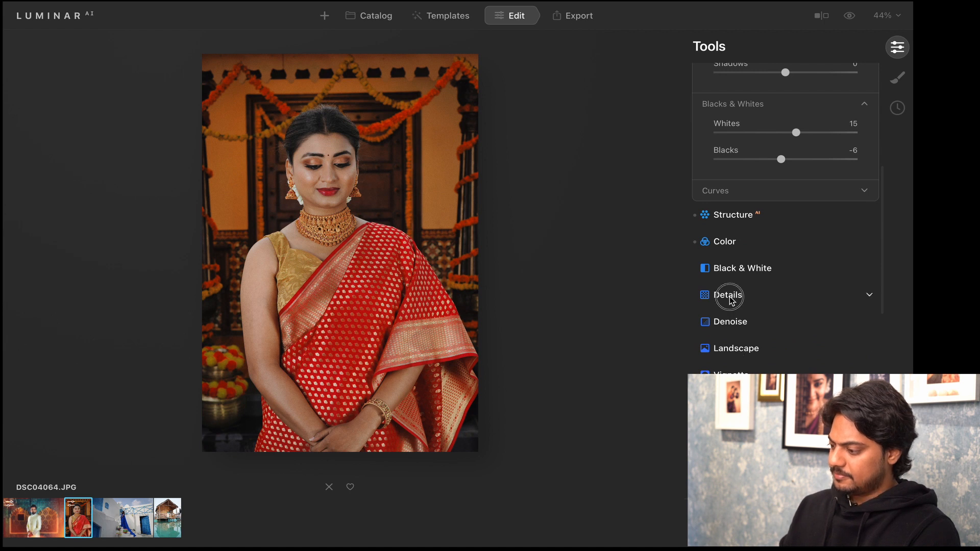
pyautogui.click(731, 294)
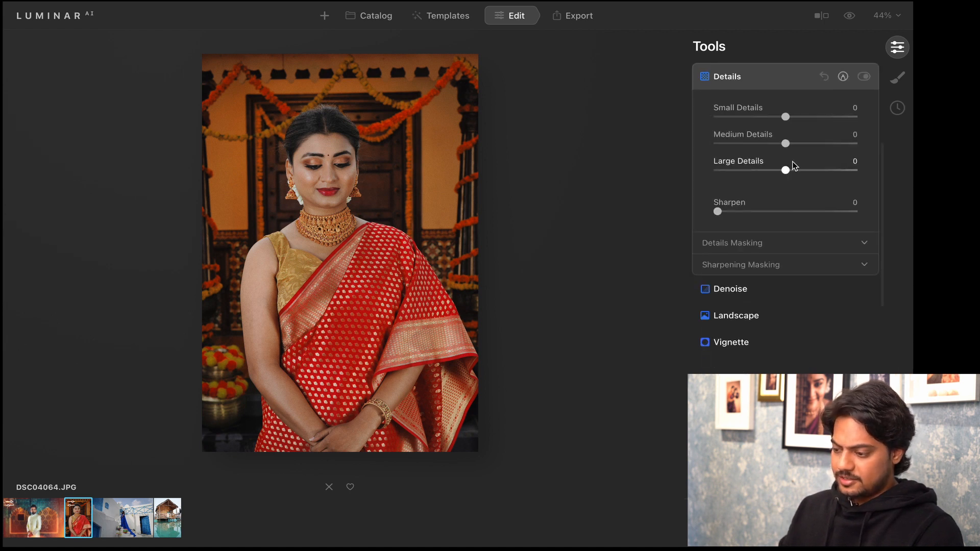
pyautogui.moveTo(768, 212); pyautogui.dragTo(776, 212)
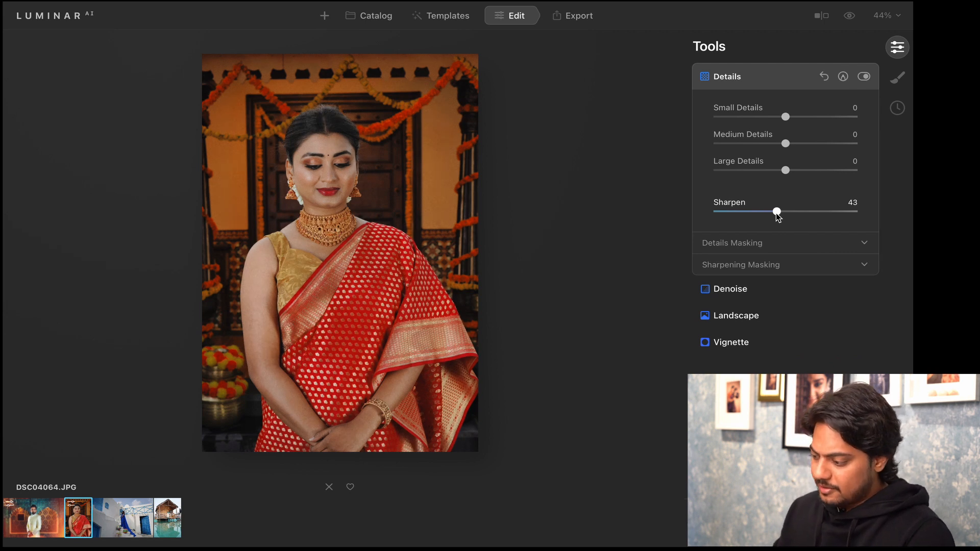
pyautogui.hotkey('ctrl', '1')
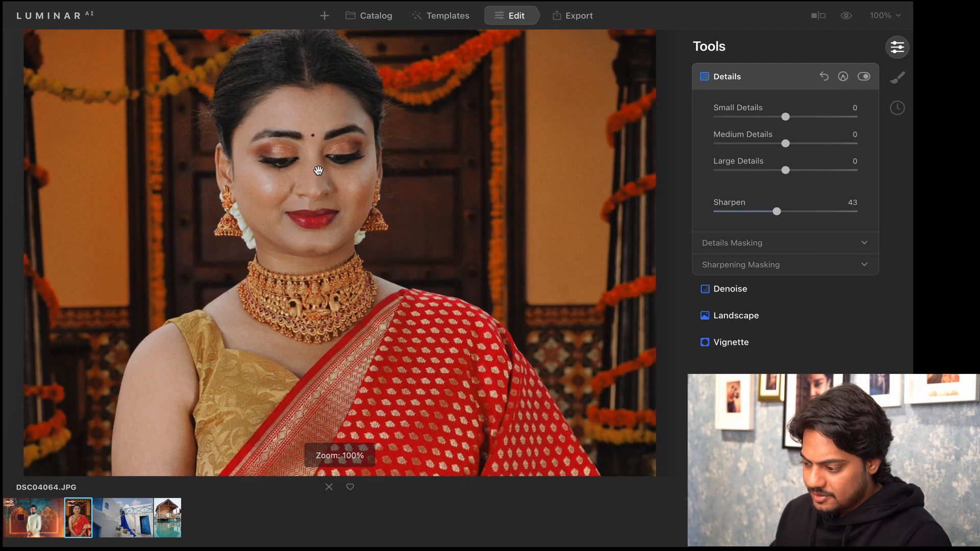
pyautogui.click(725, 212)
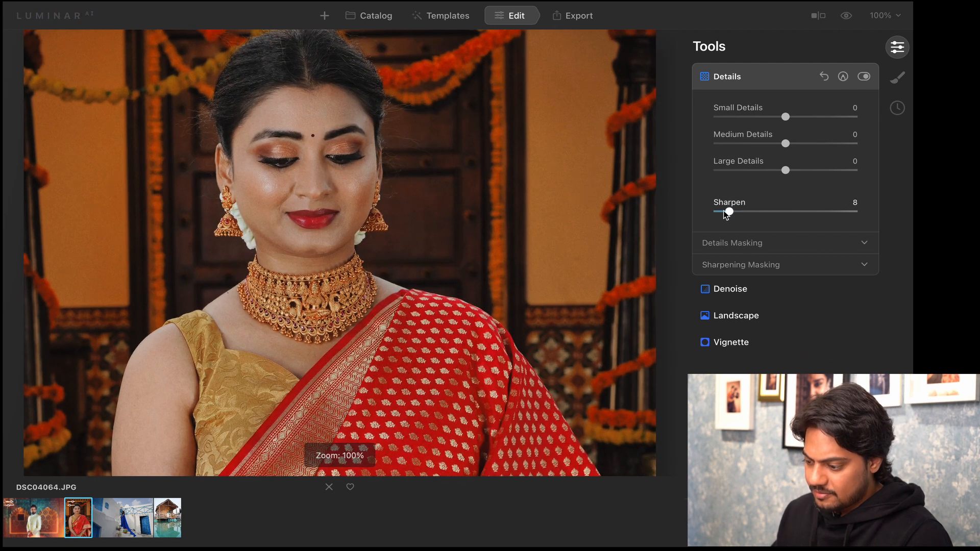
pyautogui.click(785, 212)
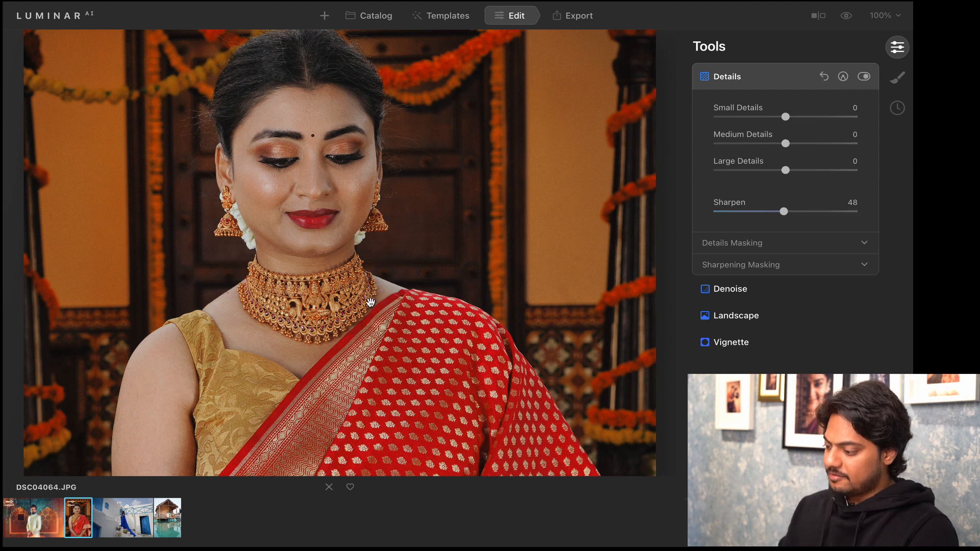
pyautogui.click(779, 243)
pyautogui.click(779, 243)
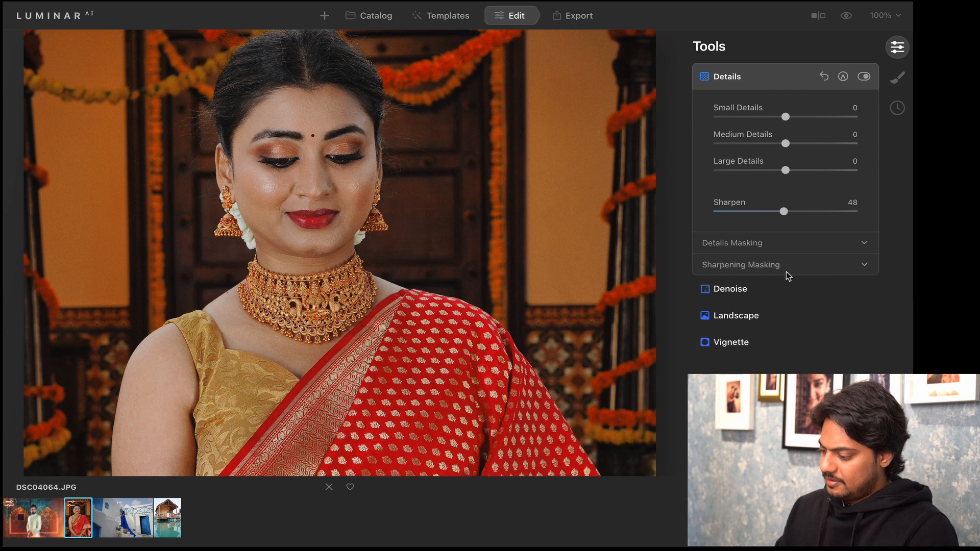
# Return to the full view and compare the edited portrait with the original
pyautogui.scroll(-5, 749, 301)
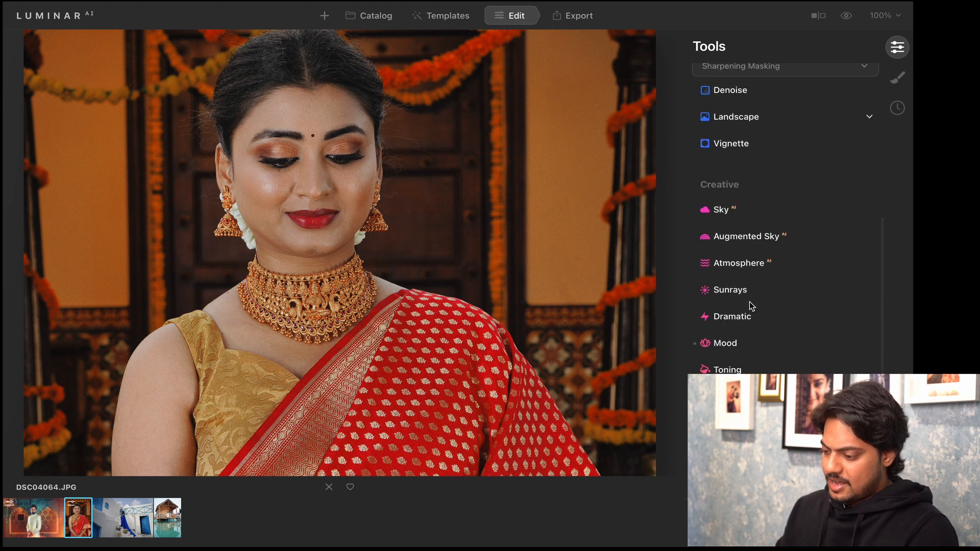
pyautogui.click(450, 328)
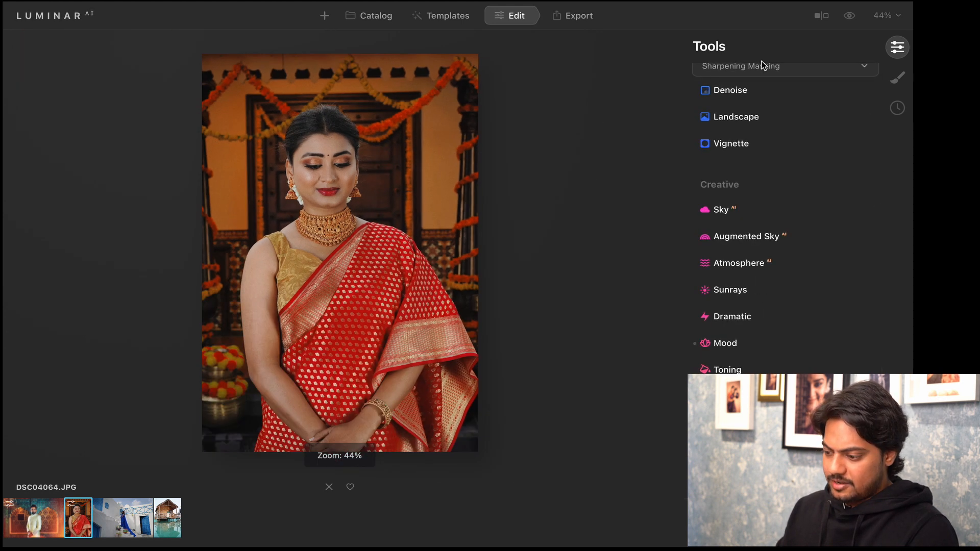
pyautogui.click(850, 16)
pyautogui.click(851, 19)
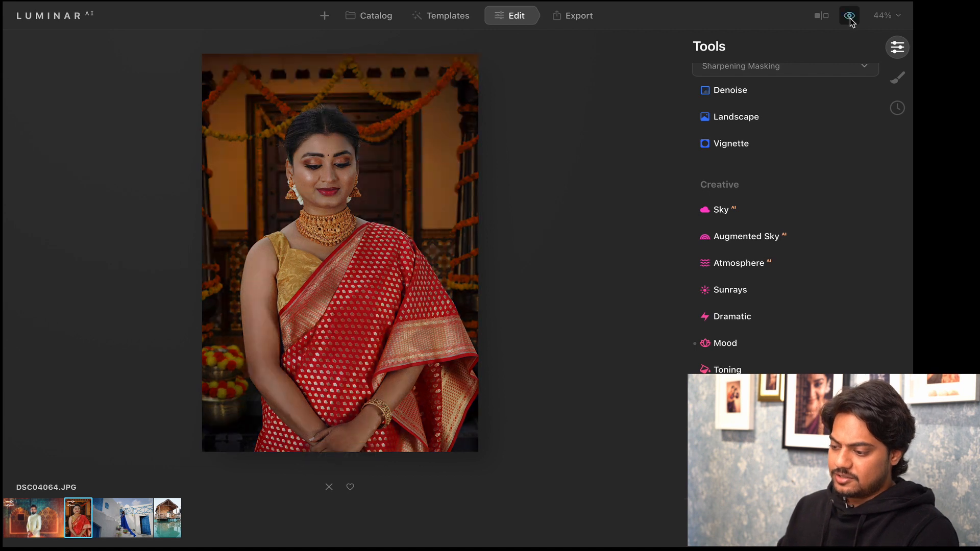
pyautogui.click(850, 18)
pyautogui.click(850, 18)
pyautogui.click(851, 18)
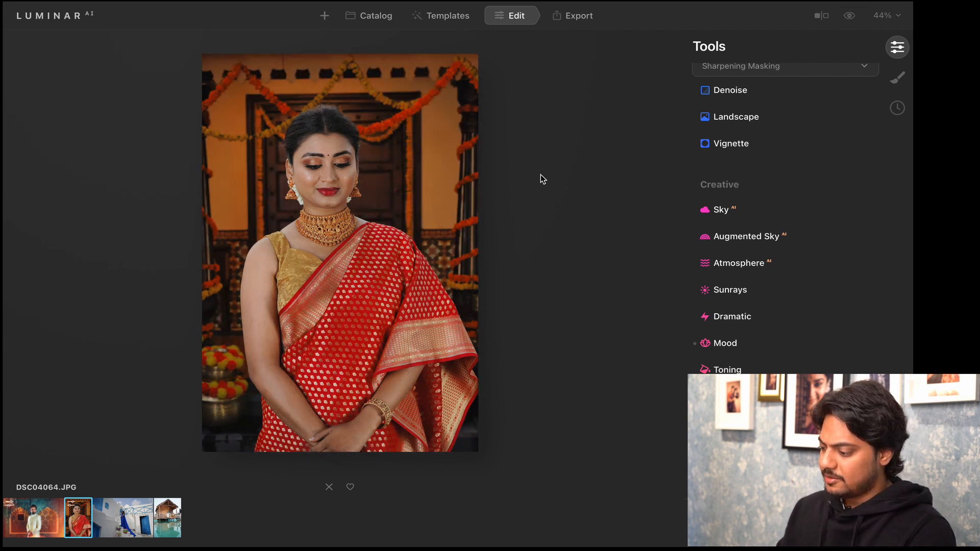
# Look through the Essentials and Creative tools and open the Sunrays settings
pyautogui.scroll(3, 764, 249)
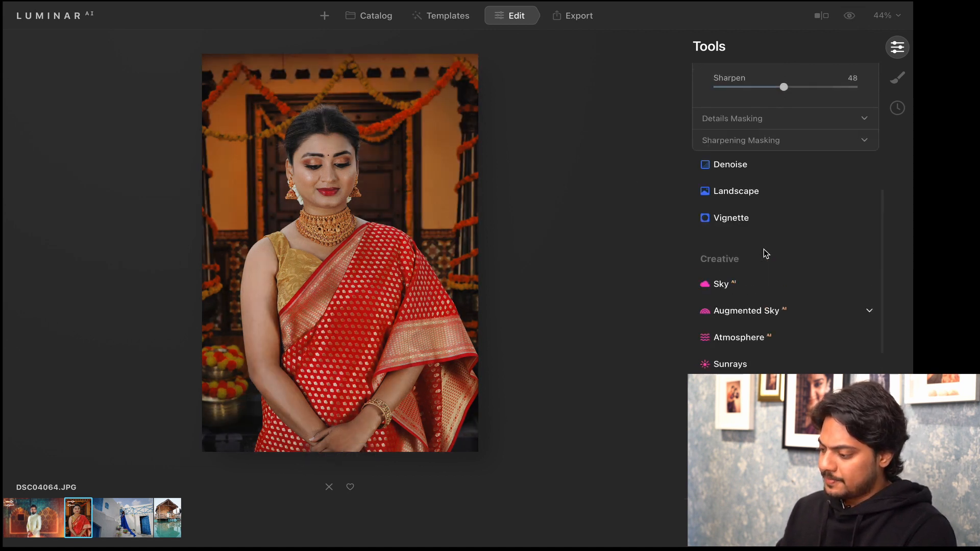
pyautogui.scroll(-5, 764, 249)
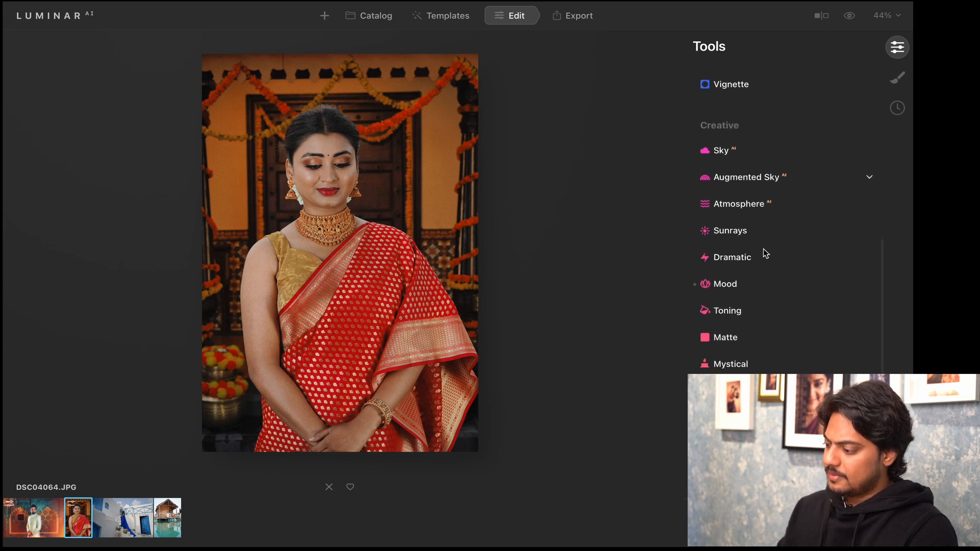
pyautogui.scroll(10, 764, 249)
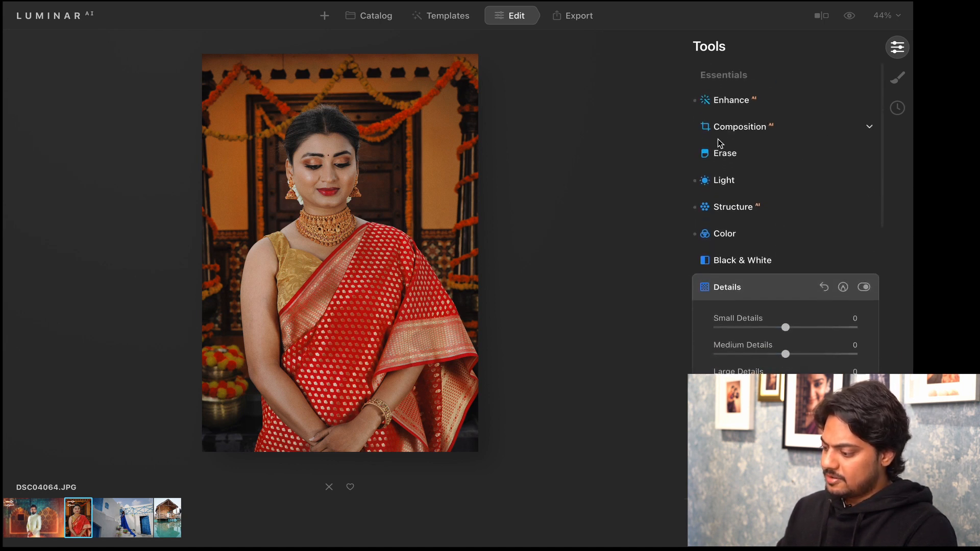
pyautogui.scroll(-12, 744, 248)
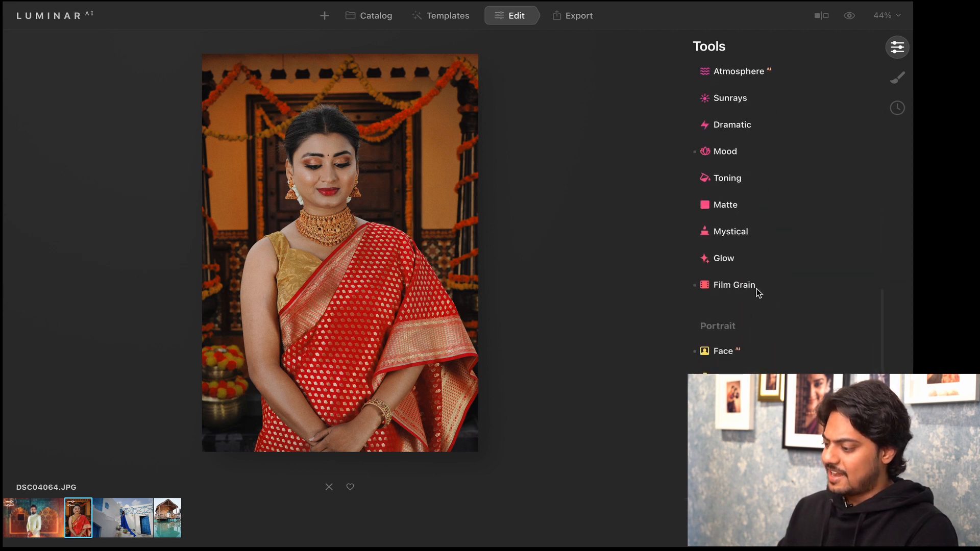
pyautogui.click(743, 99)
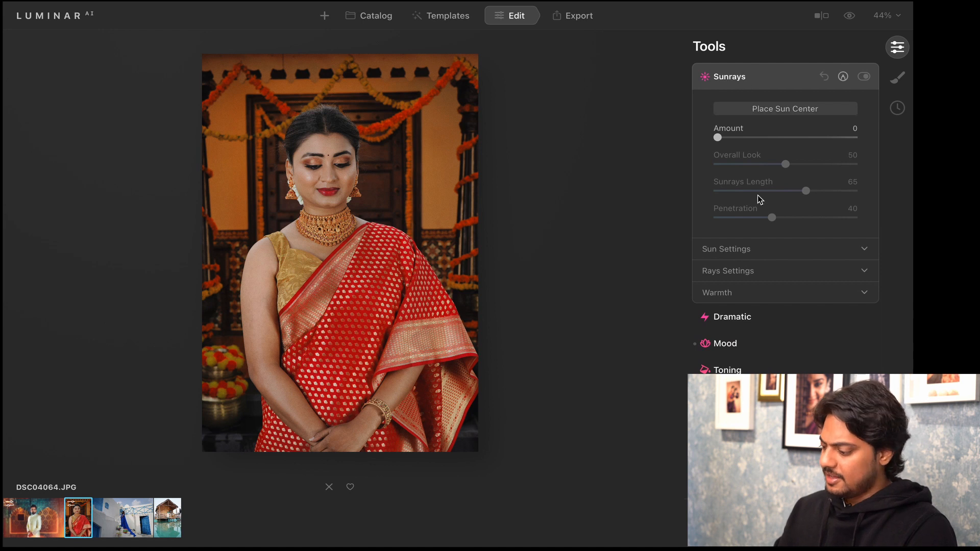
# Try the Glow tool with the Soft Focus type on the portrait, returning its amount to 0
pyautogui.scroll(-3, 746, 335)
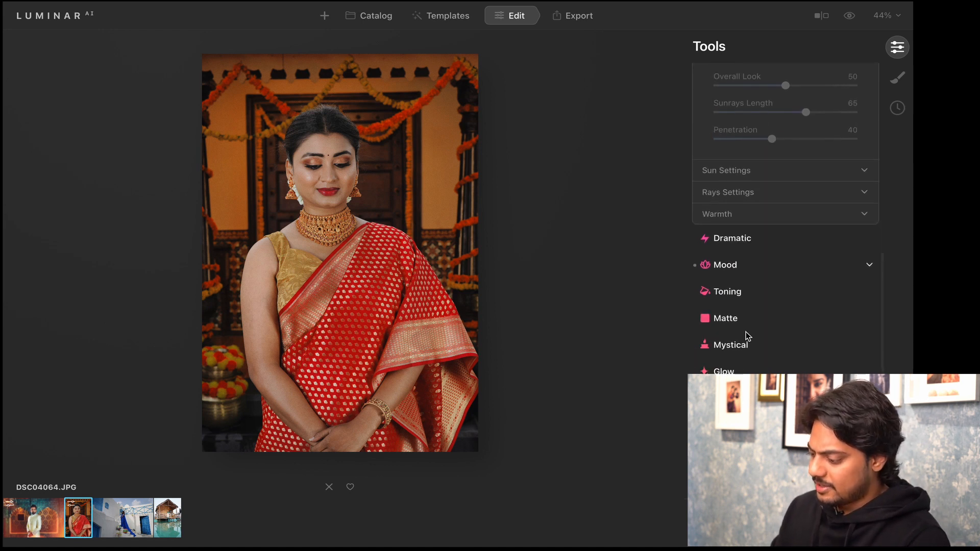
pyautogui.scroll(-3, 748, 335)
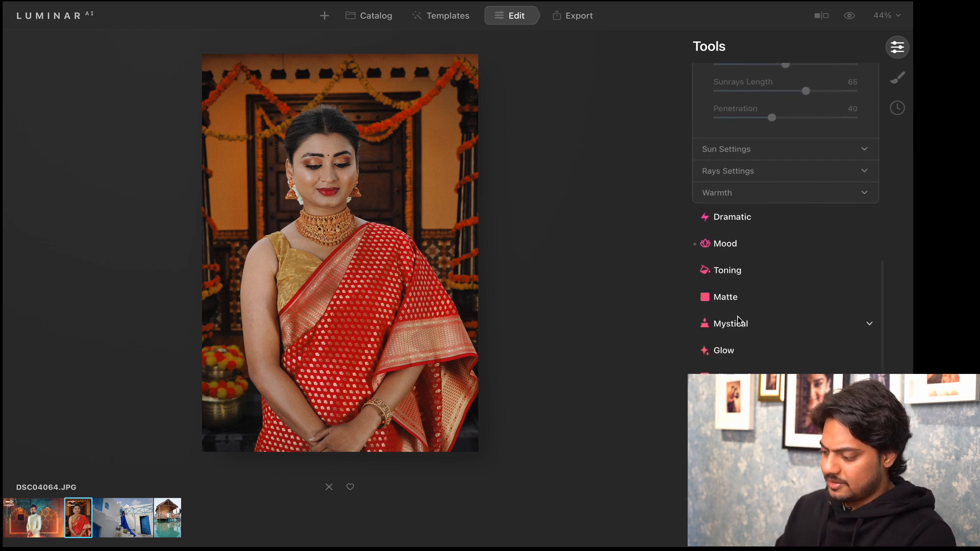
pyautogui.click(722, 298)
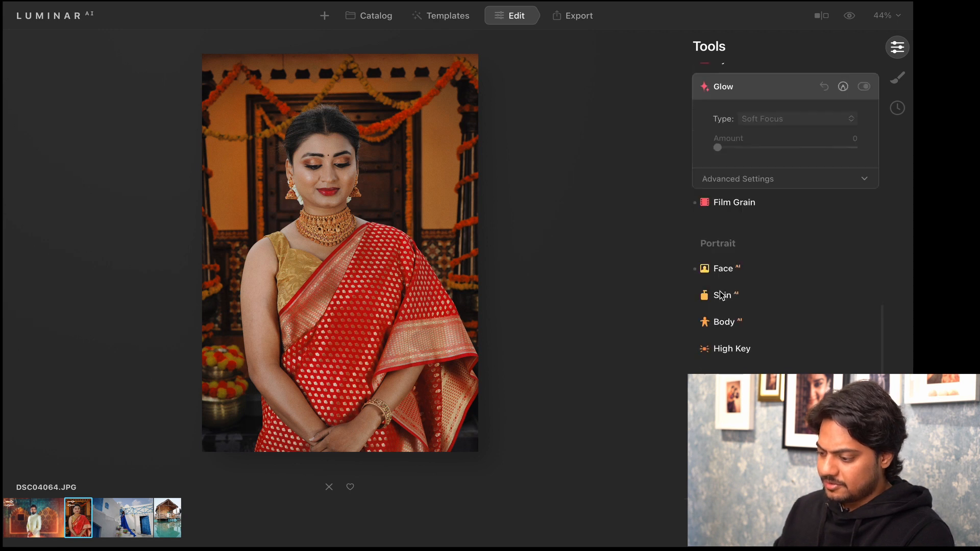
pyautogui.moveTo(719, 146); pyautogui.dragTo(653, 149)
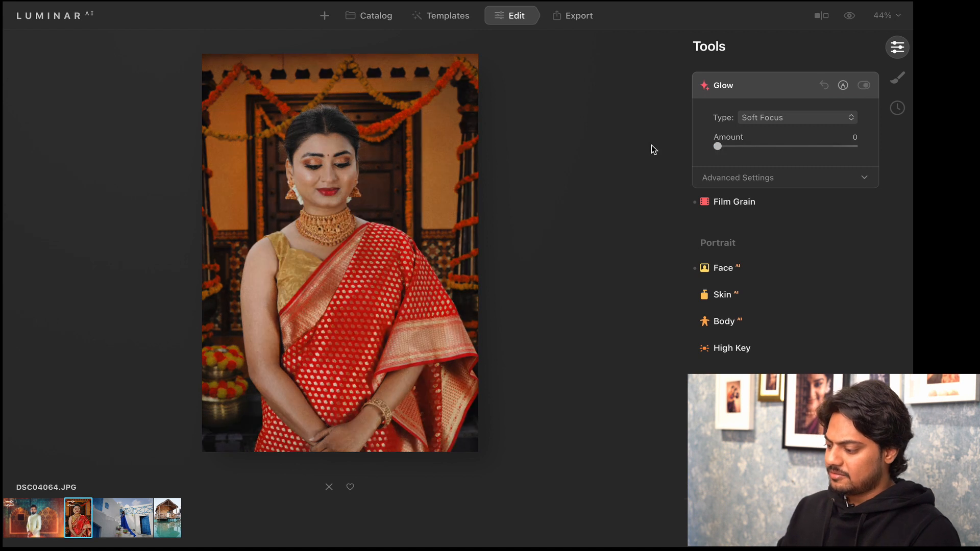
# Brighten and slim the woman's face with Face AI, setting Face Light to 41 and Slim Face to 18
pyautogui.click(722, 269)
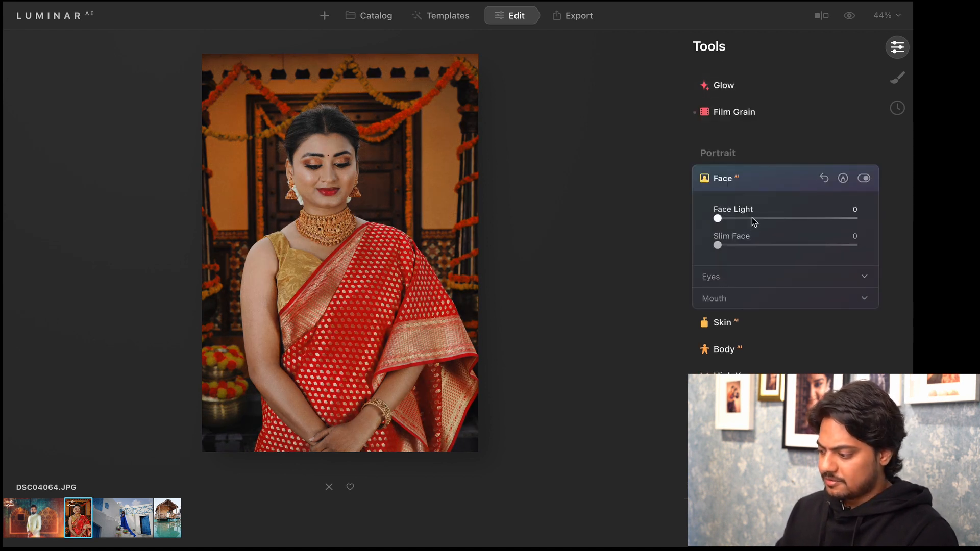
pyautogui.click(762, 220)
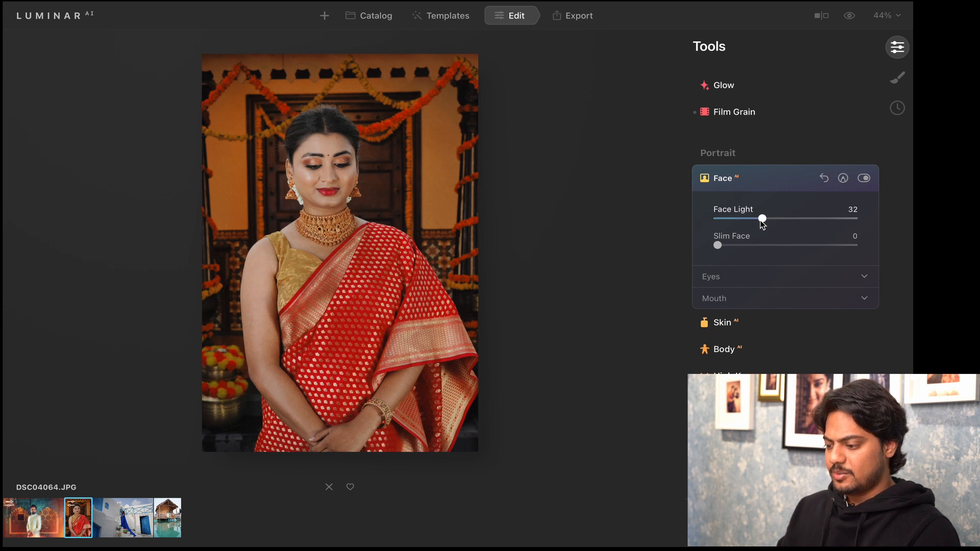
pyautogui.moveTo(760, 220)
pyautogui.mouseDown()
pyautogui.moveTo(825, 223)
pyautogui.moveTo(700, 236)
pyautogui.moveTo(773, 232)
pyautogui.mouseUp()
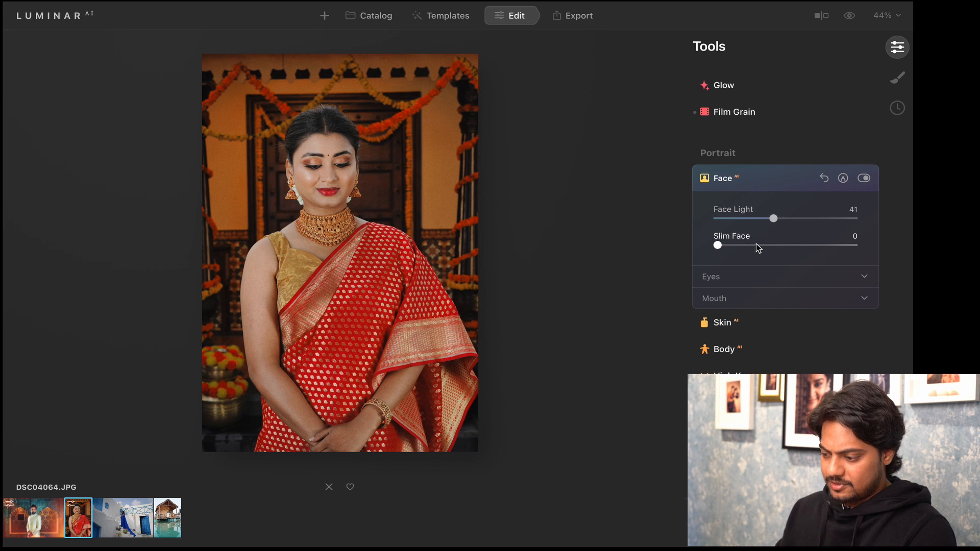
pyautogui.click(772, 246)
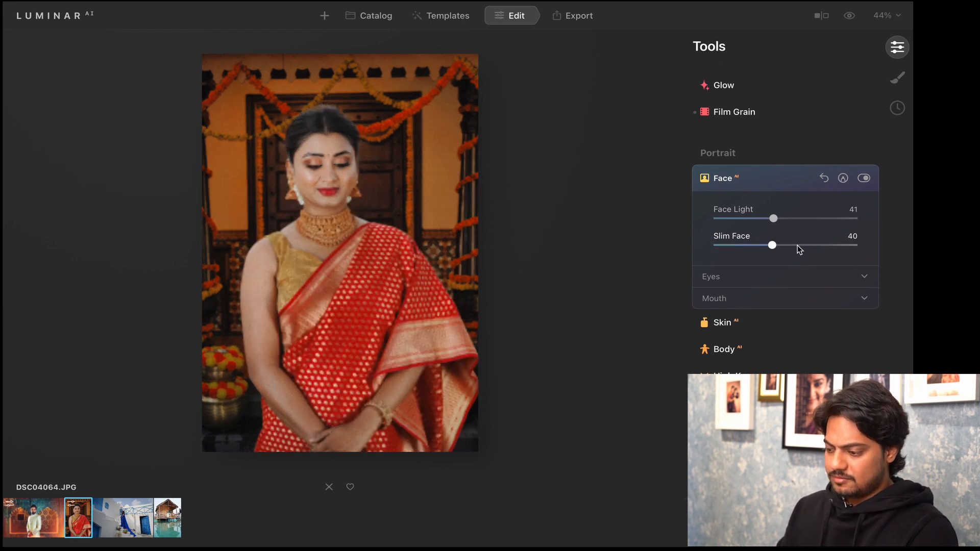
pyautogui.click(818, 246)
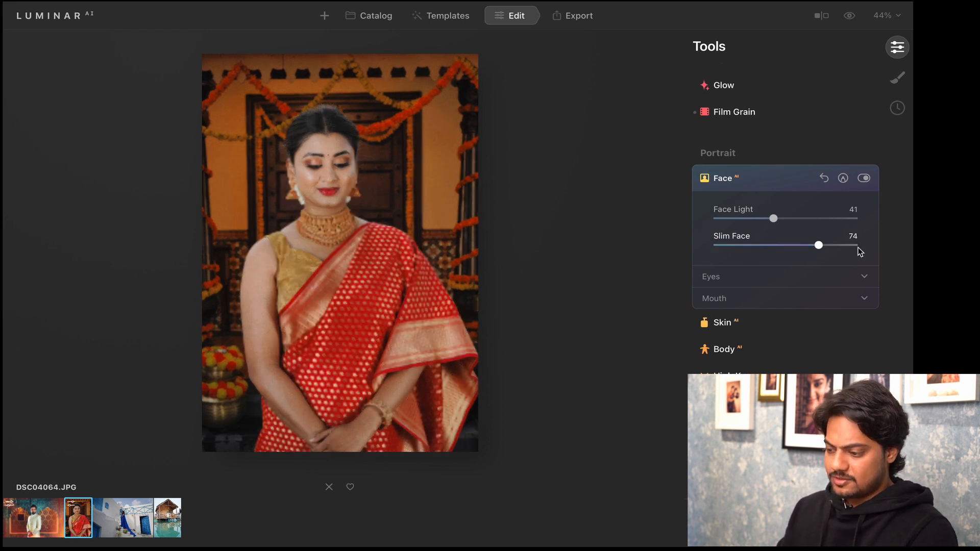
pyautogui.click(845, 246)
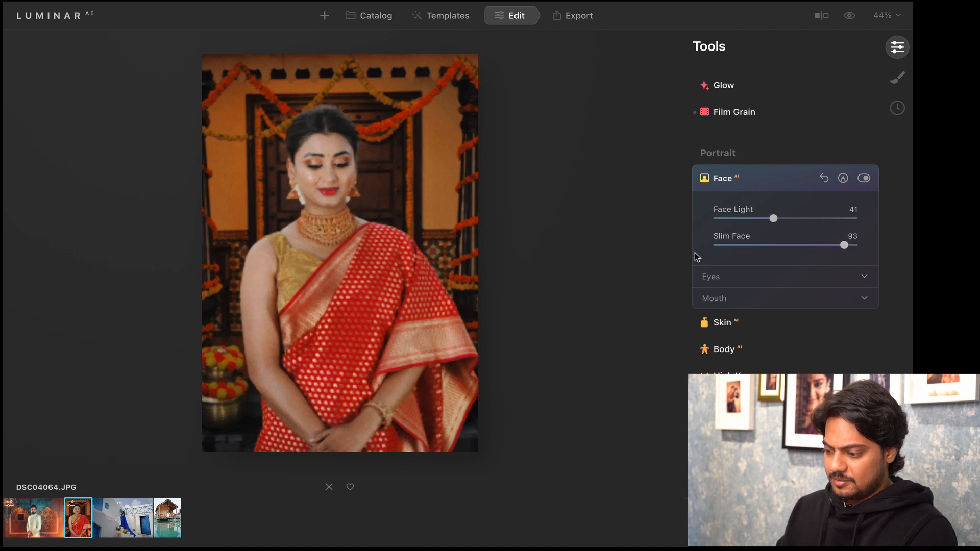
pyautogui.click(728, 246)
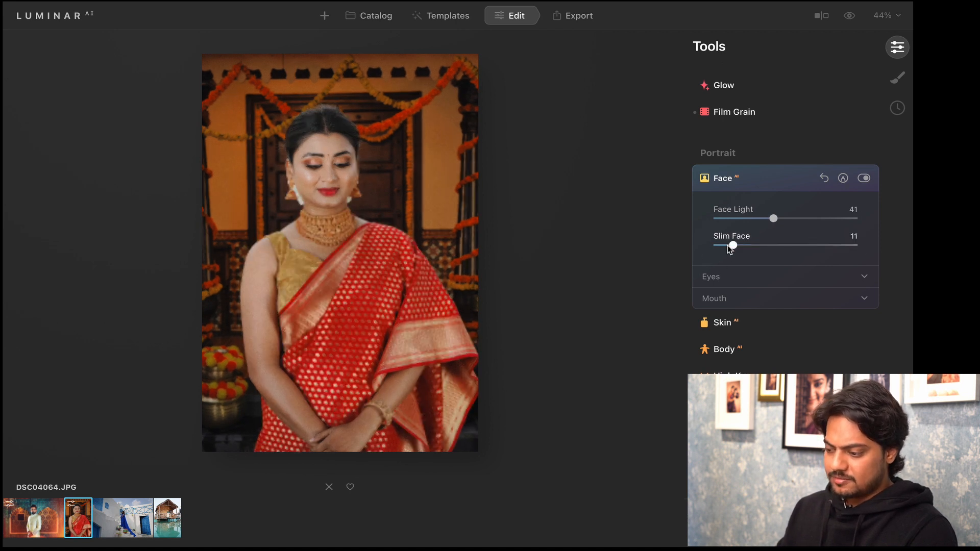
pyautogui.moveTo(727, 245)
pyautogui.mouseDown()
pyautogui.moveTo(702, 245)
pyautogui.moveTo(755, 247)
pyautogui.moveTo(741, 245)
pyautogui.mouseUp()
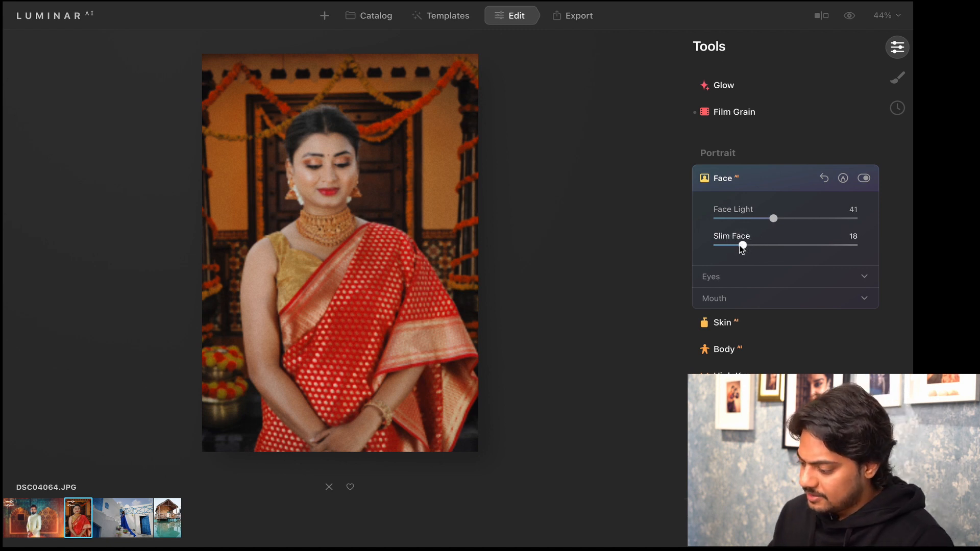
# Retouch the eyes in Face AI at 100% zoom, setting Dark Circles Removal to 20 and Eye Whitening to 10
pyautogui.click(737, 278)
pyautogui.scroll(-3, 787, 338)
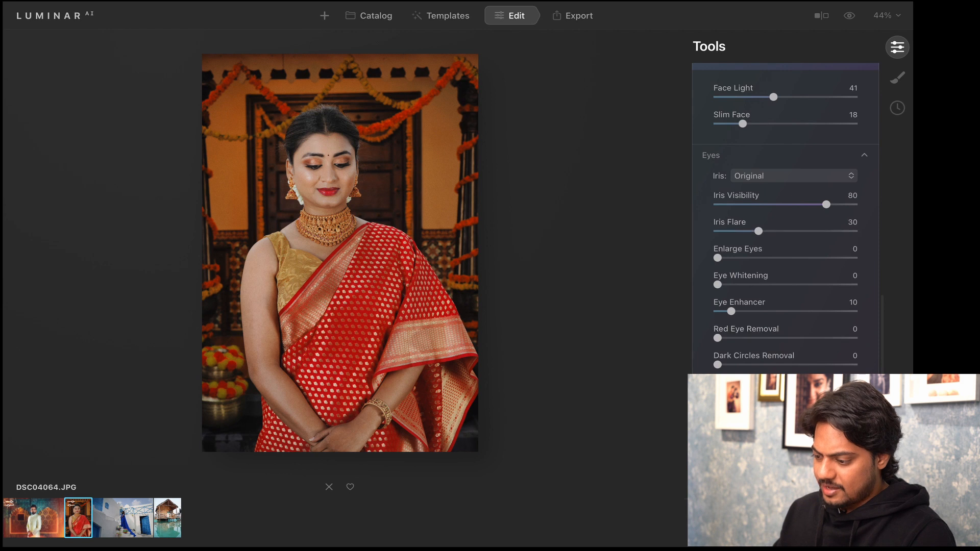
pyautogui.click(384, 247)
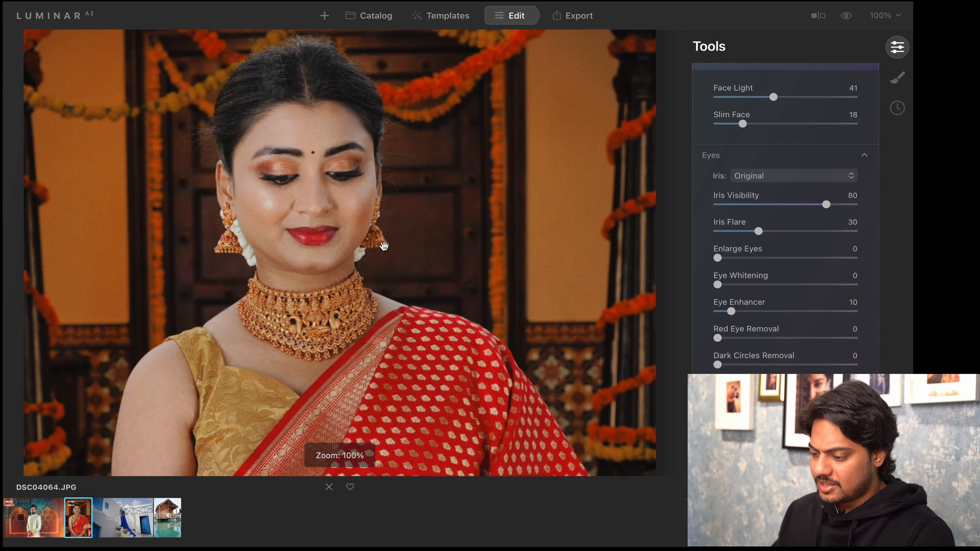
pyautogui.click(351, 179)
pyautogui.scroll(-3, 771, 349)
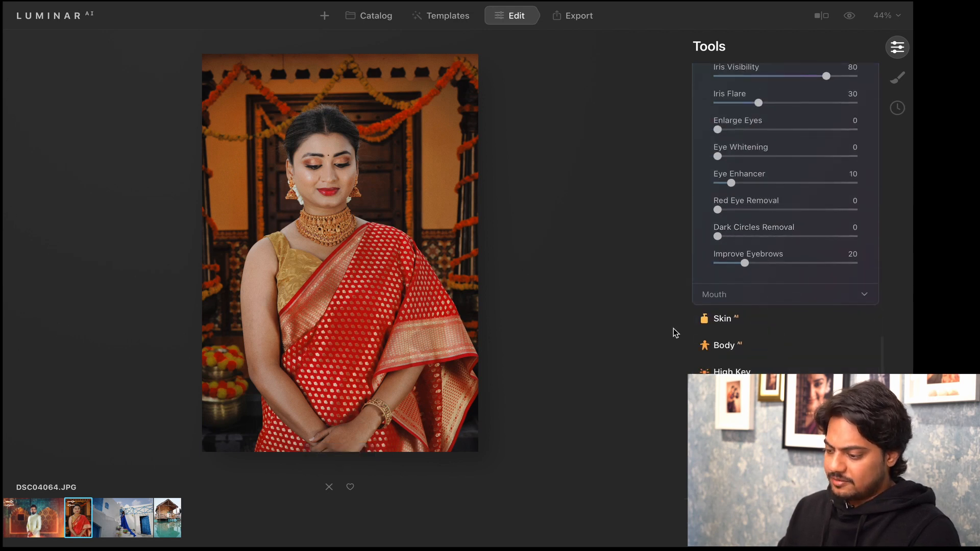
pyautogui.click(537, 205)
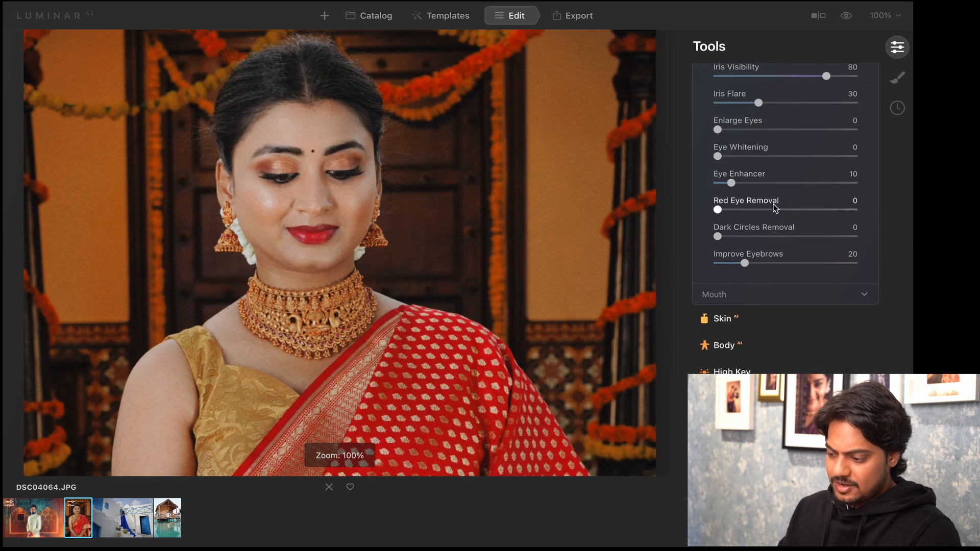
pyautogui.click(761, 237)
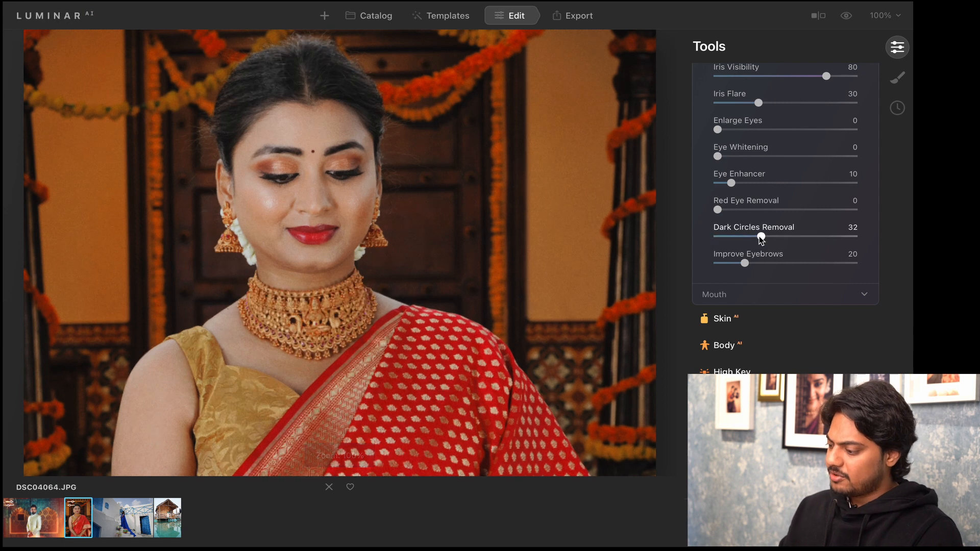
pyautogui.moveTo(762, 237); pyautogui.dragTo(746, 237)
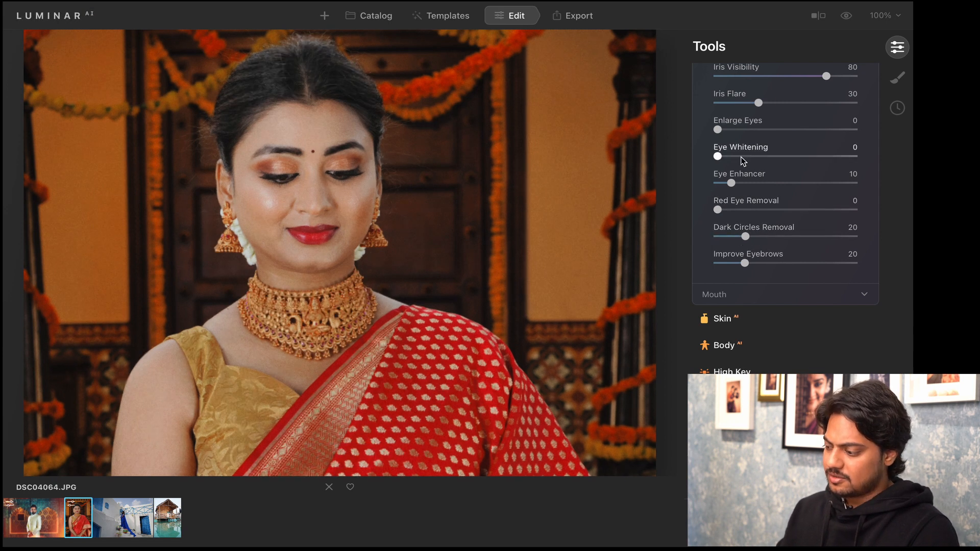
pyautogui.moveTo(746, 156); pyautogui.dragTo(696, 145)
# Smooth the woman's skin with Skin AI, setting the amount to 69
pyautogui.scroll(-2, 764, 326)
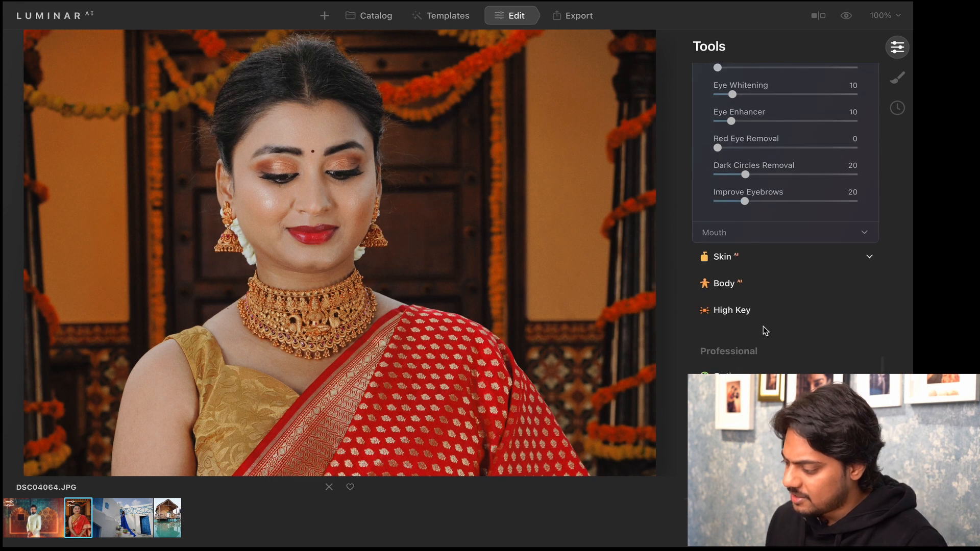
pyautogui.click(717, 256)
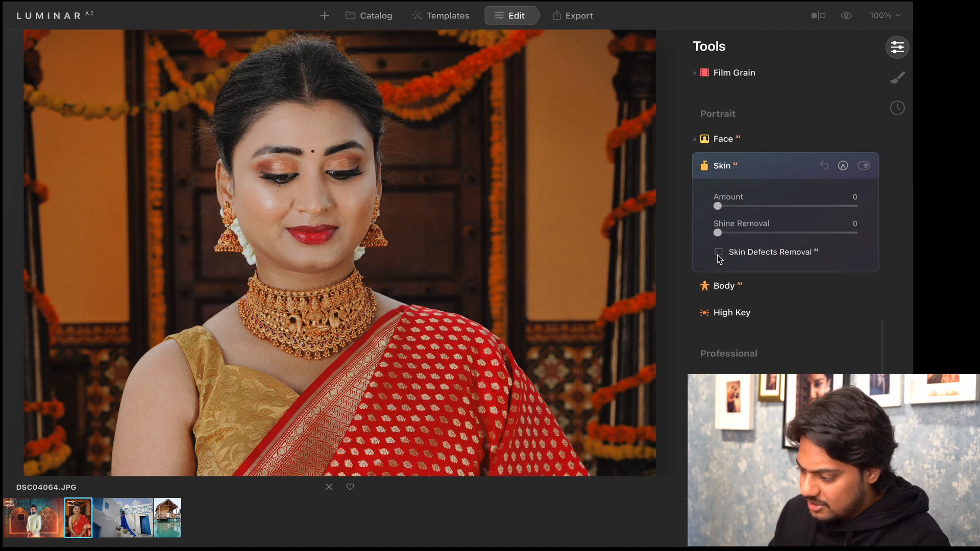
pyautogui.click(782, 205)
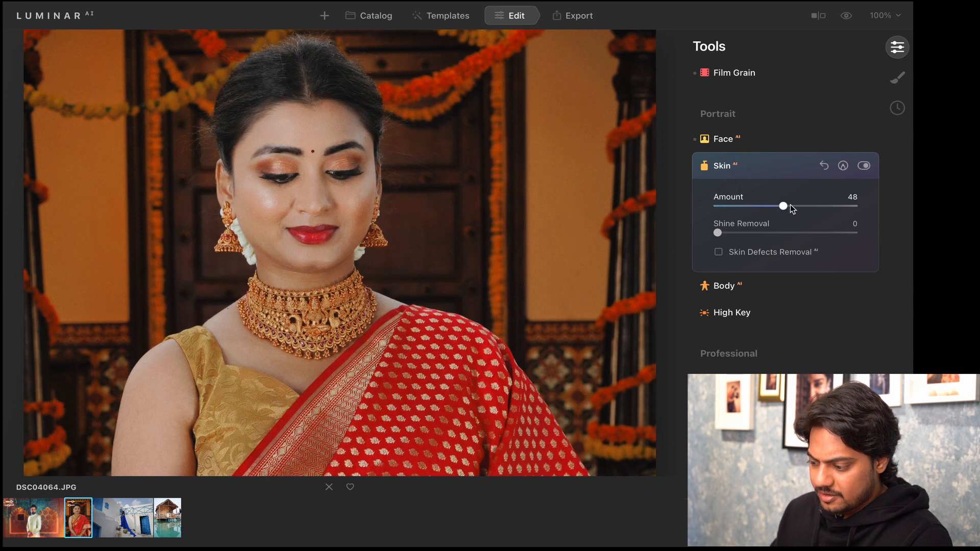
pyautogui.moveTo(784, 206); pyautogui.dragTo(812, 206)
# Compare the retouched face and skin with the original photo several times at 100% zoom
pyautogui.click(849, 19)
pyautogui.click(849, 18)
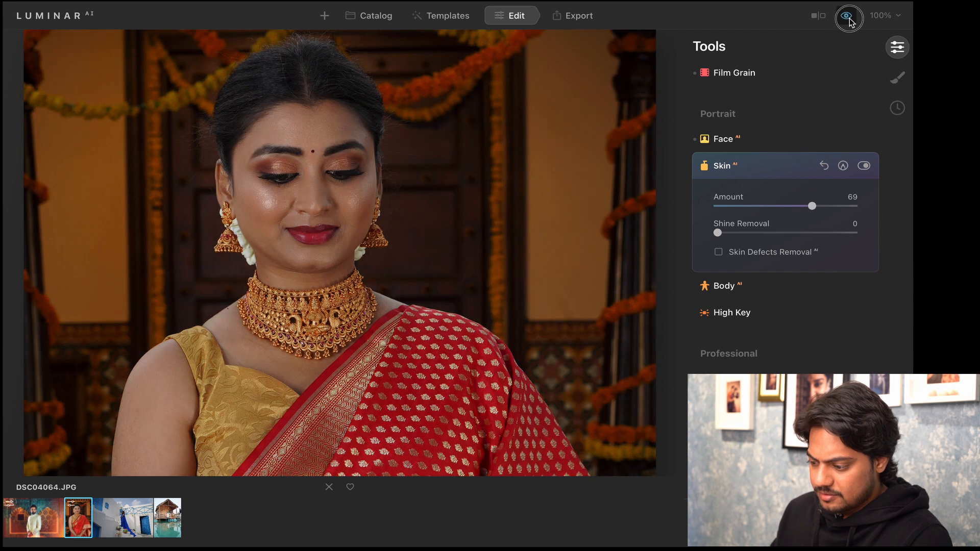
pyautogui.click(849, 19)
pyautogui.click(849, 18)
pyautogui.click(849, 18)
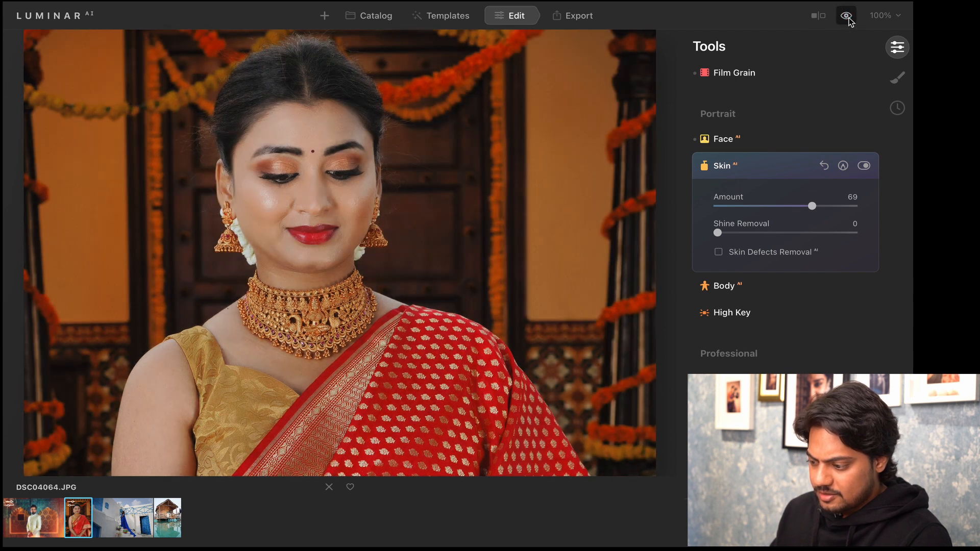
pyautogui.click(849, 18)
pyautogui.click(849, 18)
pyautogui.click(849, 19)
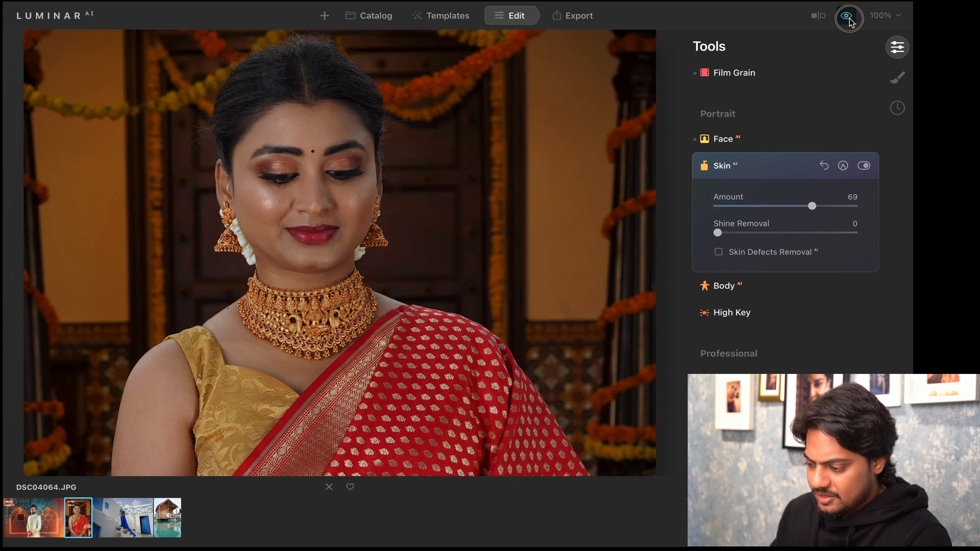
pyautogui.click(848, 18)
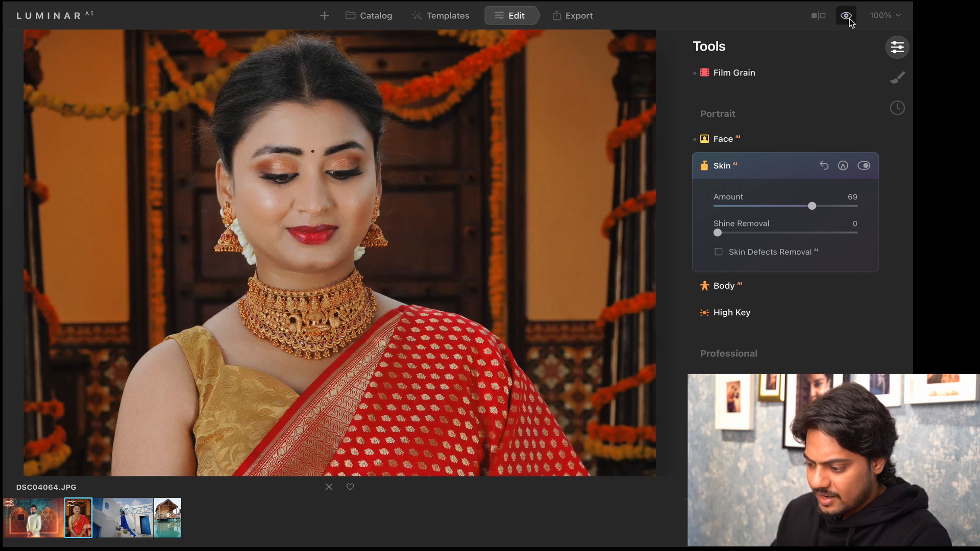
pyautogui.click(847, 16)
pyautogui.click(848, 18)
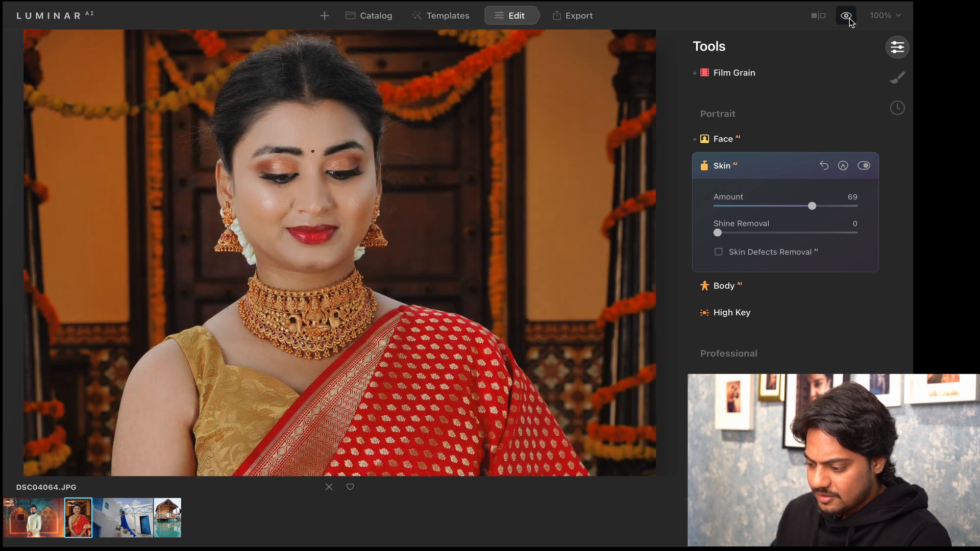
pyautogui.click(847, 16)
pyautogui.click(849, 17)
pyautogui.click(849, 17)
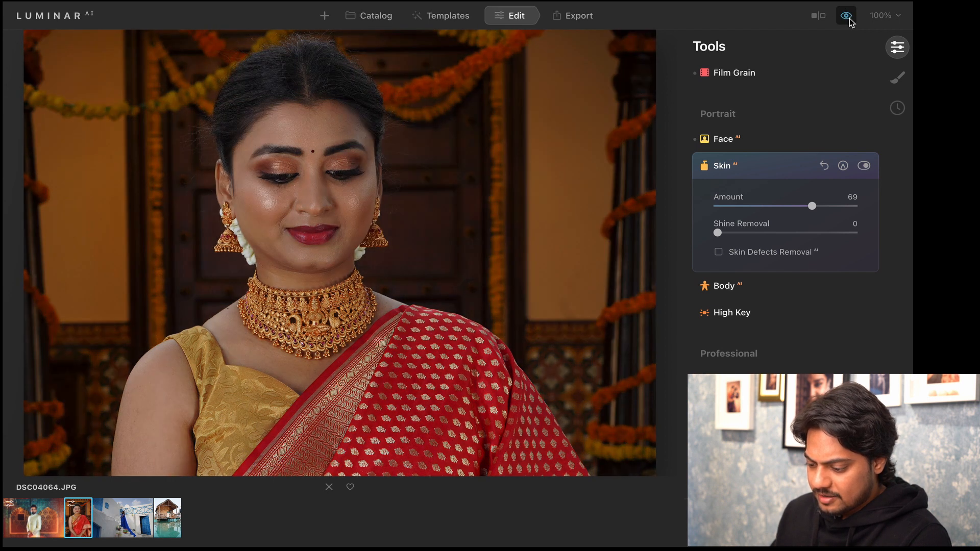
pyautogui.click(848, 17)
pyautogui.click(849, 18)
pyautogui.click(849, 17)
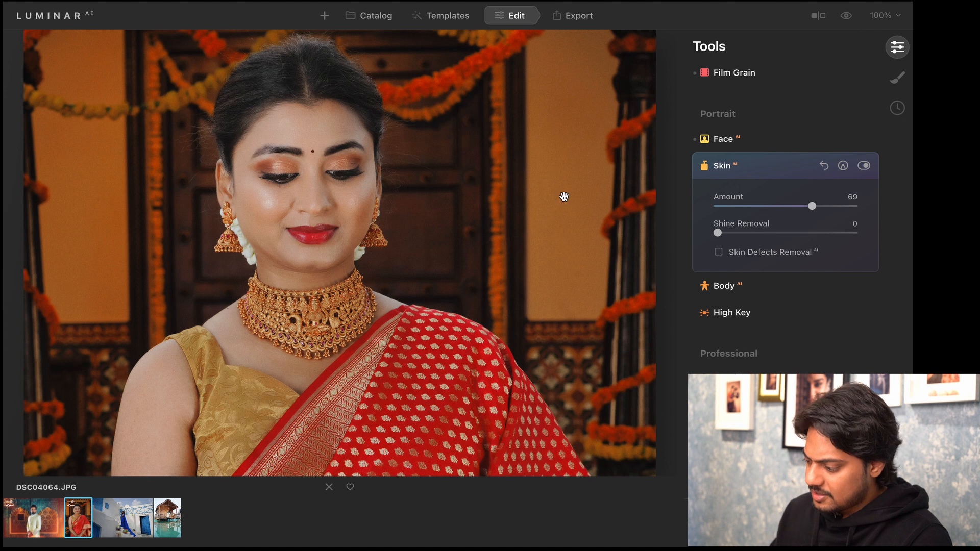
# Set Shine Removal to 23 in Skin AI and check the woman's face and neck
pyautogui.moveTo(386, 281); pyautogui.dragTo(589, 129)
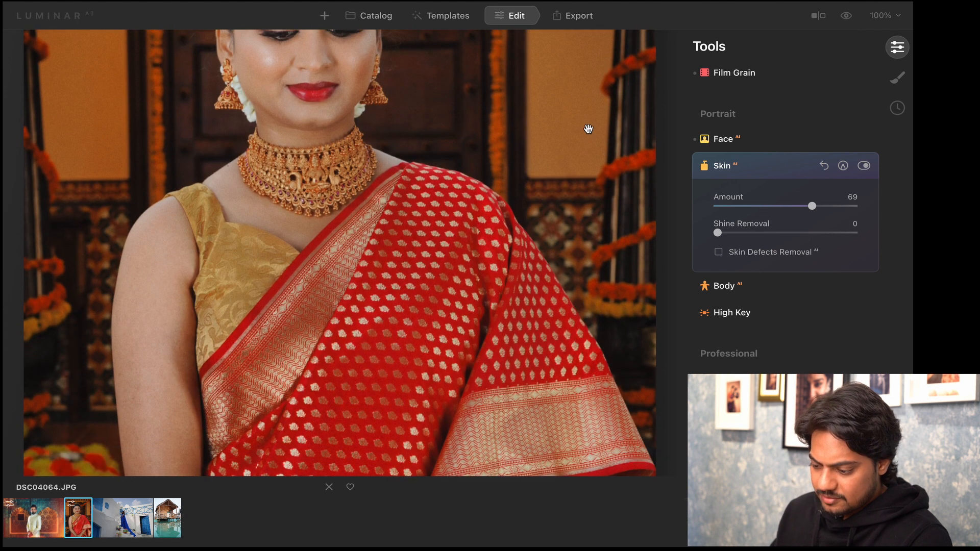
pyautogui.click(747, 233)
pyautogui.moveTo(368, 250); pyautogui.dragTo(419, 366)
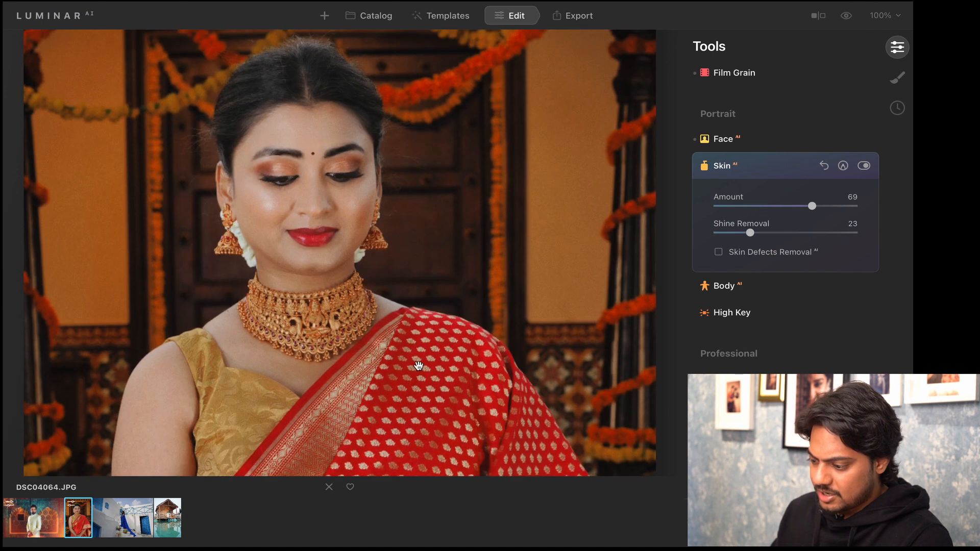
# Raise Shine Removal to 39 in Skin AI to reduce the glare on the woman's skin
pyautogui.click(799, 232)
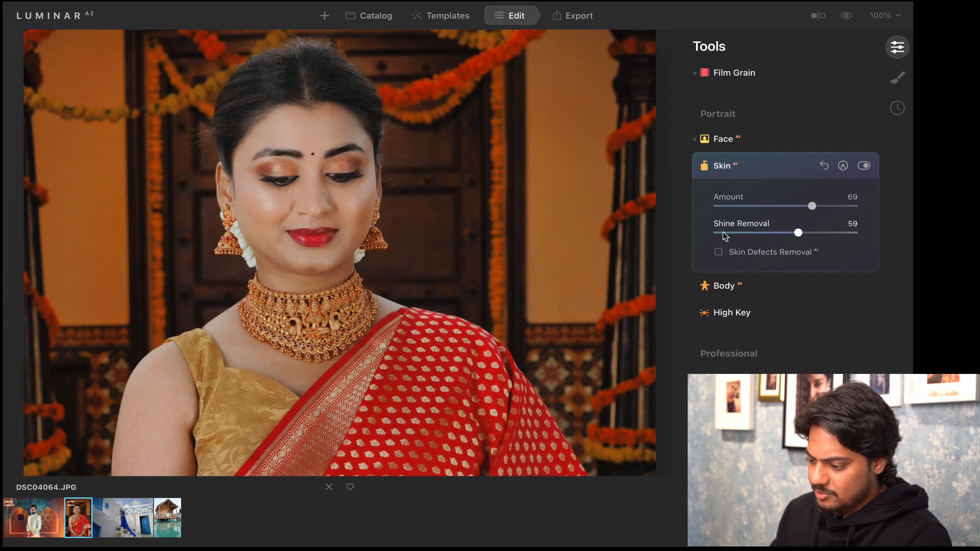
pyautogui.click(710, 232)
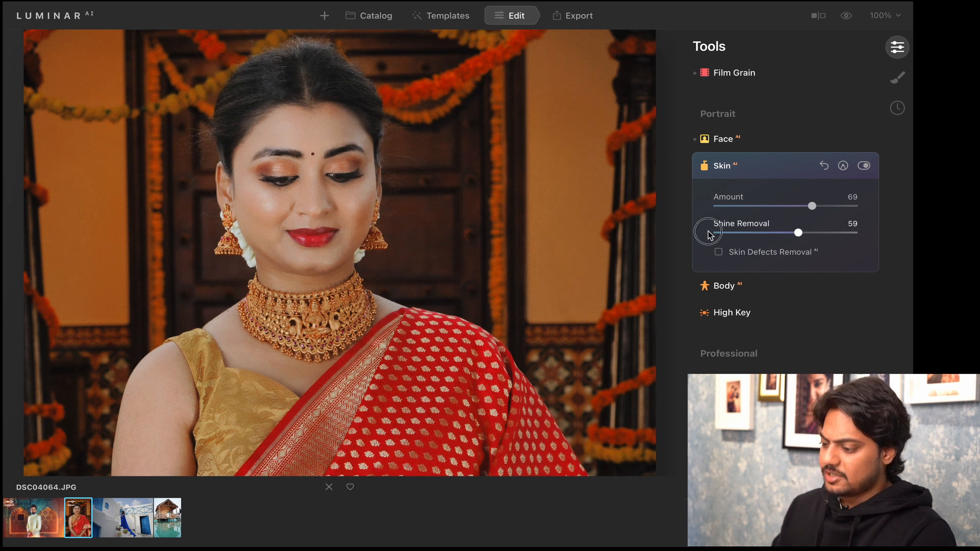
pyautogui.click(771, 233)
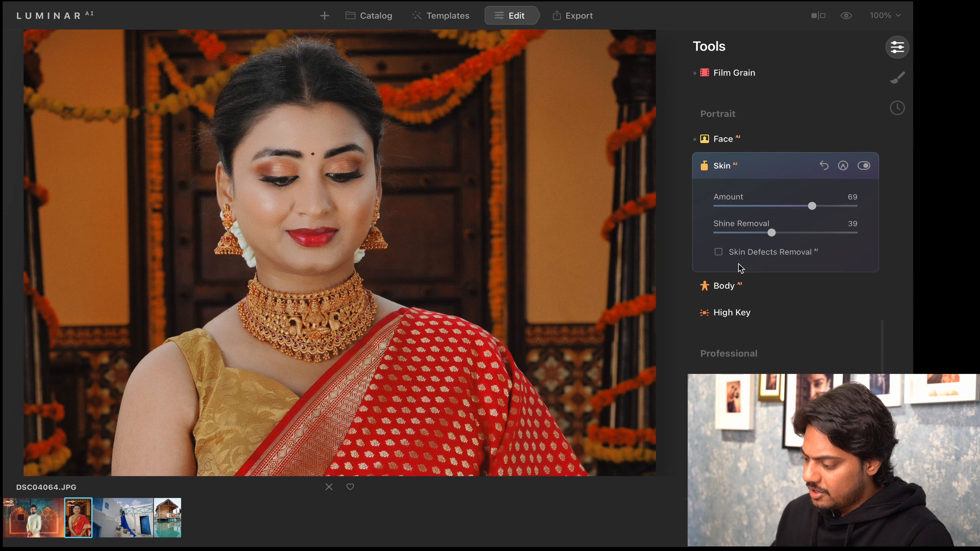
# Slim the woman's figure with Body AI, setting Shape to 9 and keeping Abdomen at 0, with the whole photo in view
pyautogui.click(723, 287)
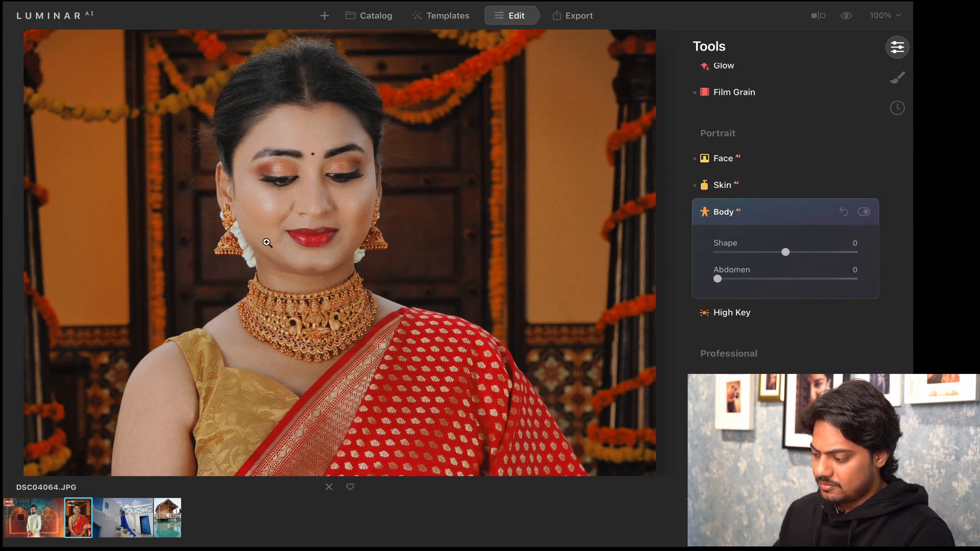
pyautogui.hotkey('ctrl', '0')
pyautogui.moveTo(785, 253); pyautogui.dragTo(757, 252)
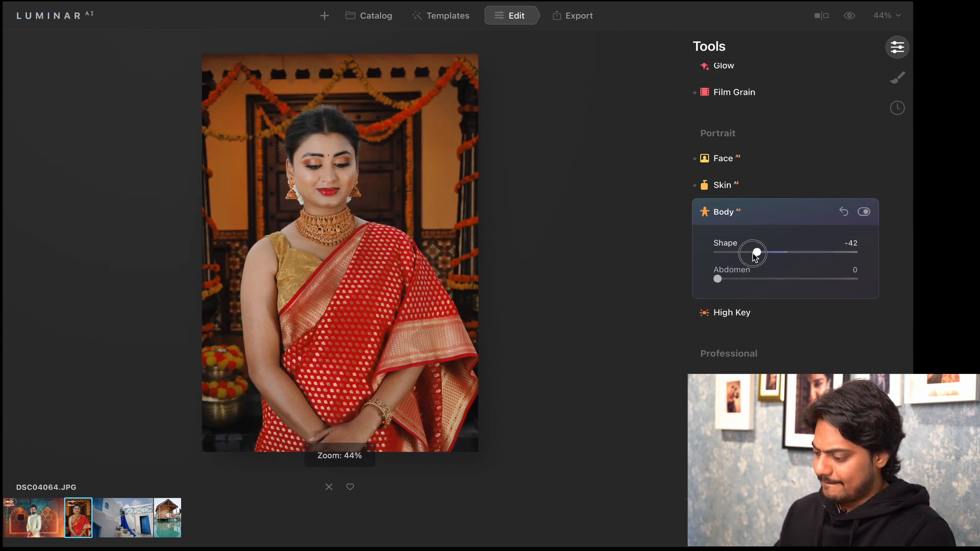
pyautogui.click(809, 252)
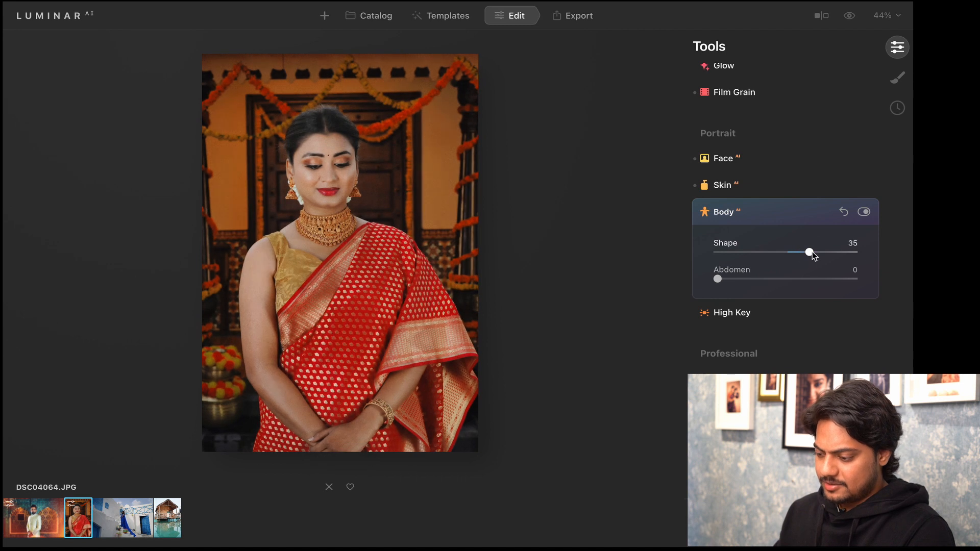
pyautogui.moveTo(810, 253)
pyautogui.mouseDown()
pyautogui.moveTo(831, 254)
pyautogui.moveTo(793, 260)
pyautogui.mouseUp()
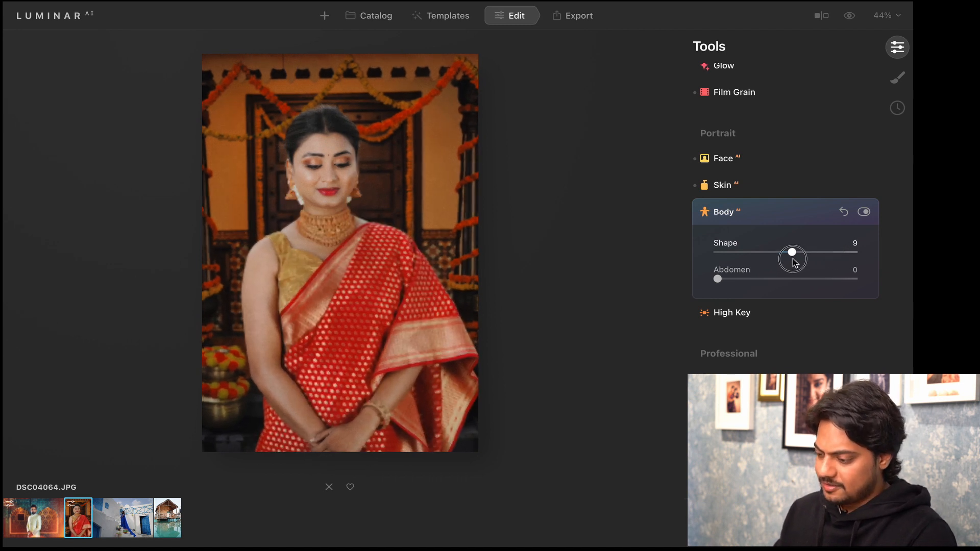
pyautogui.moveTo(718, 279)
pyautogui.mouseDown()
pyautogui.moveTo(769, 283)
pyautogui.moveTo(702, 283)
pyautogui.mouseUp()
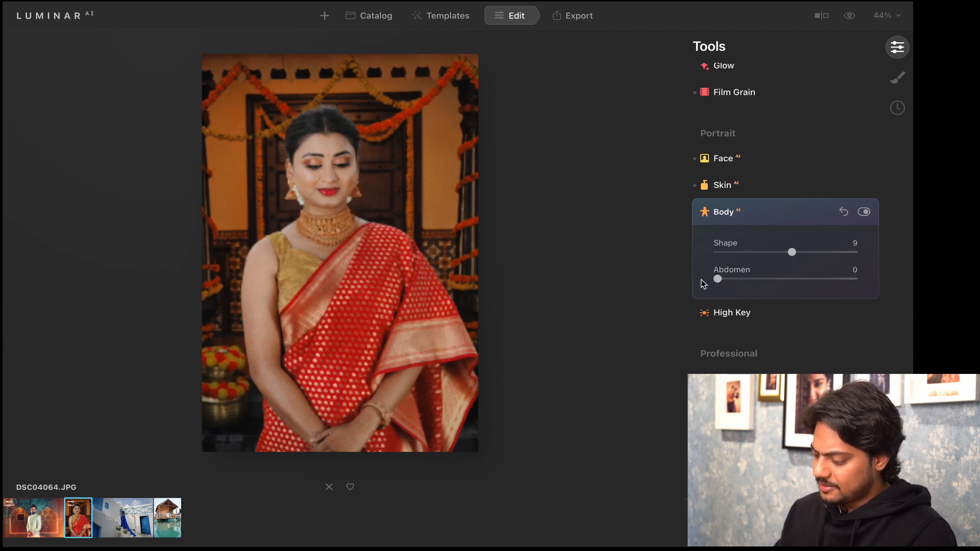
pyautogui.scroll(-2, 719, 374)
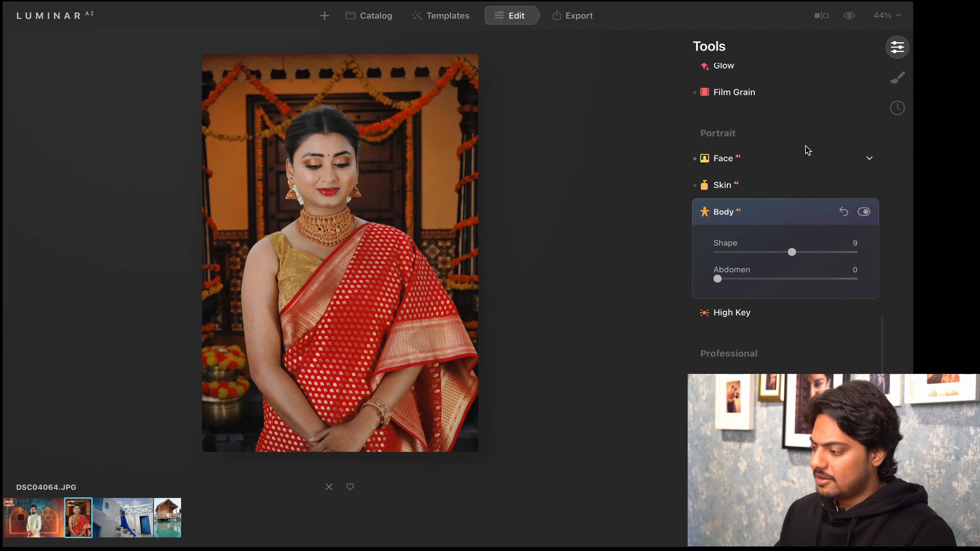
# Compare the edited DSC04064.JPG portrait with its original version
pyautogui.click(848, 15)
pyautogui.click(850, 17)
pyautogui.click(850, 17)
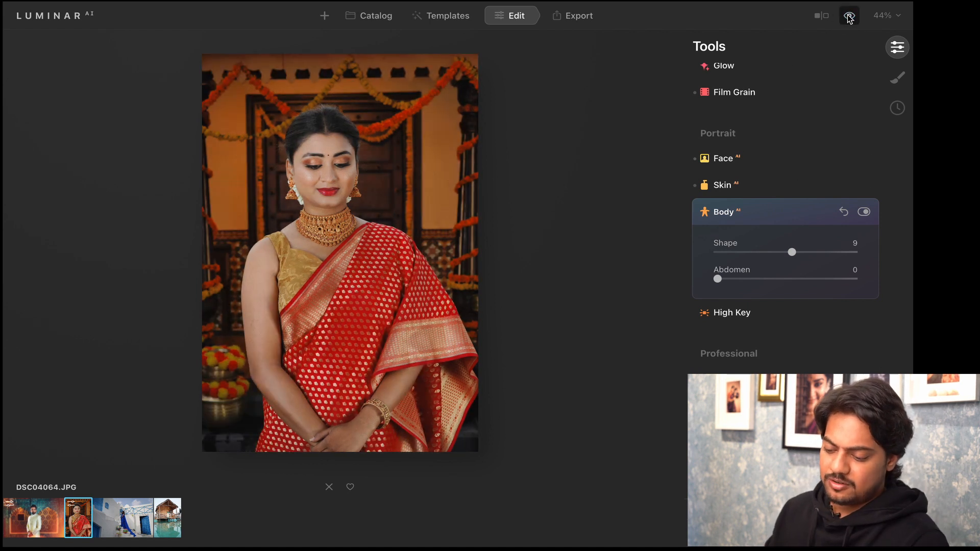
# Switch between the edited portraits DSC04184.JPG and DSC04064.JPG, and open DSC05271.JPG for editing
pyautogui.click(115, 534)
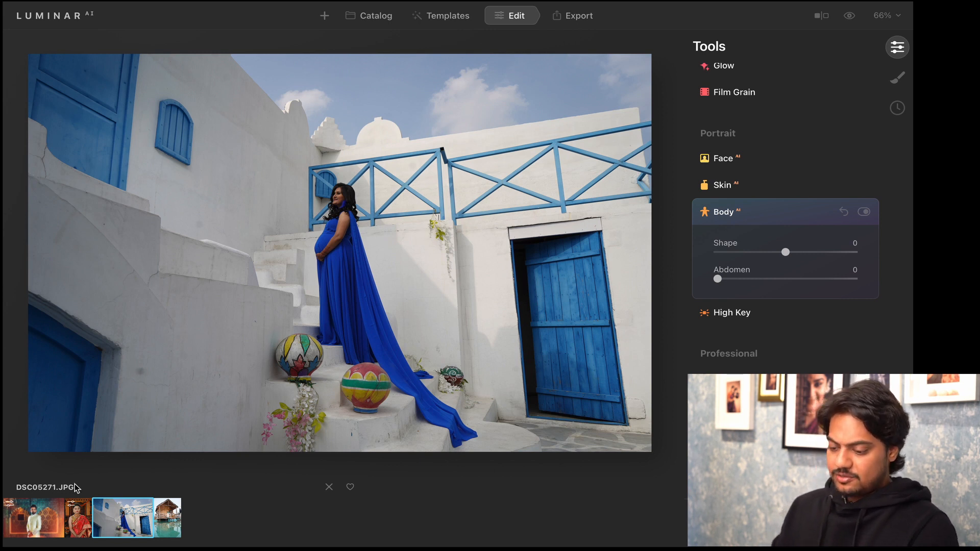
pyautogui.click(27, 530)
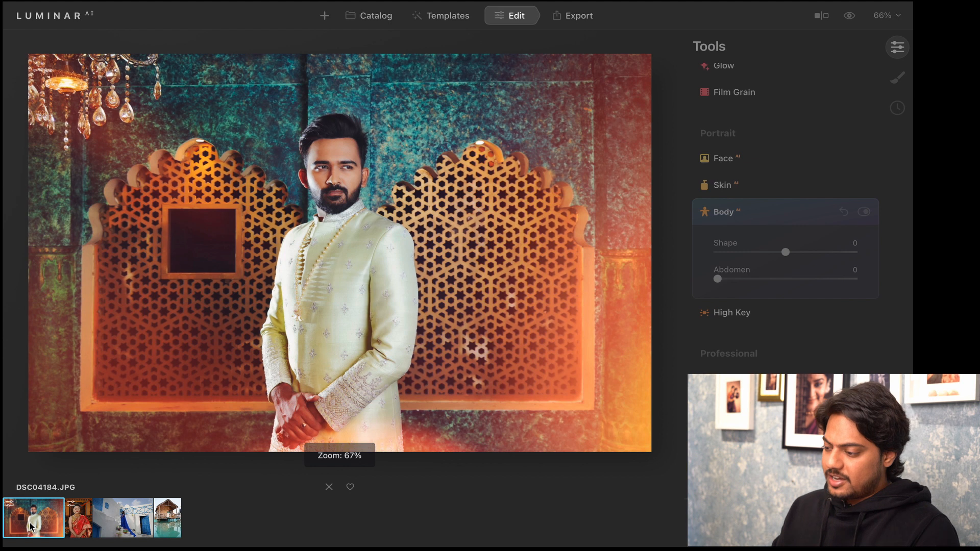
pyautogui.click(80, 526)
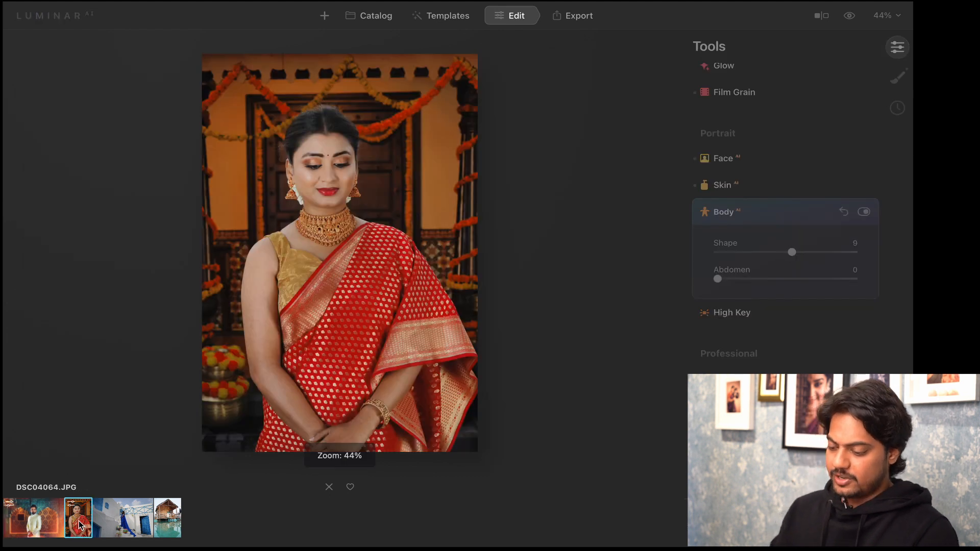
pyautogui.click(125, 518)
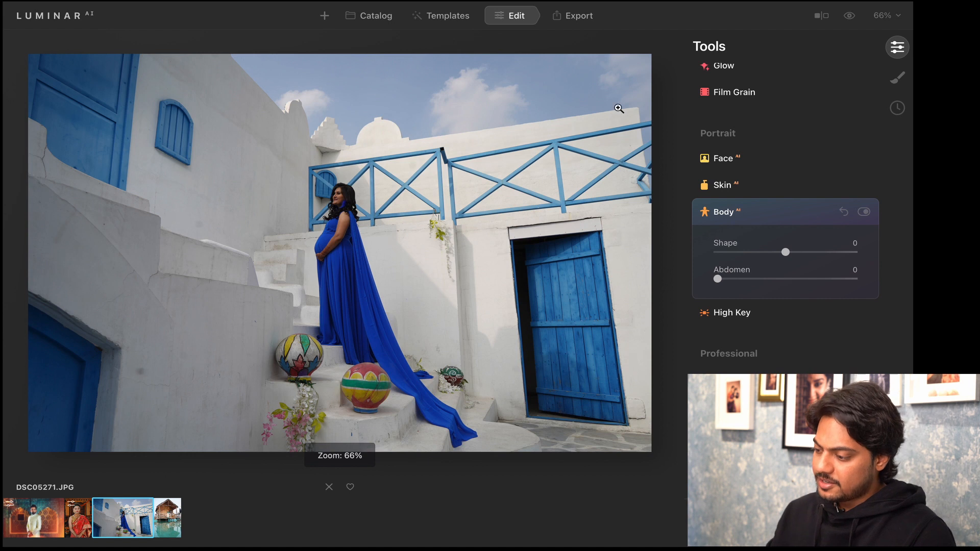
# Try the Cozy Den template from the Influencer Collection on DSC05271.JPG, and apply Evening Glow instead
pyautogui.click(449, 16)
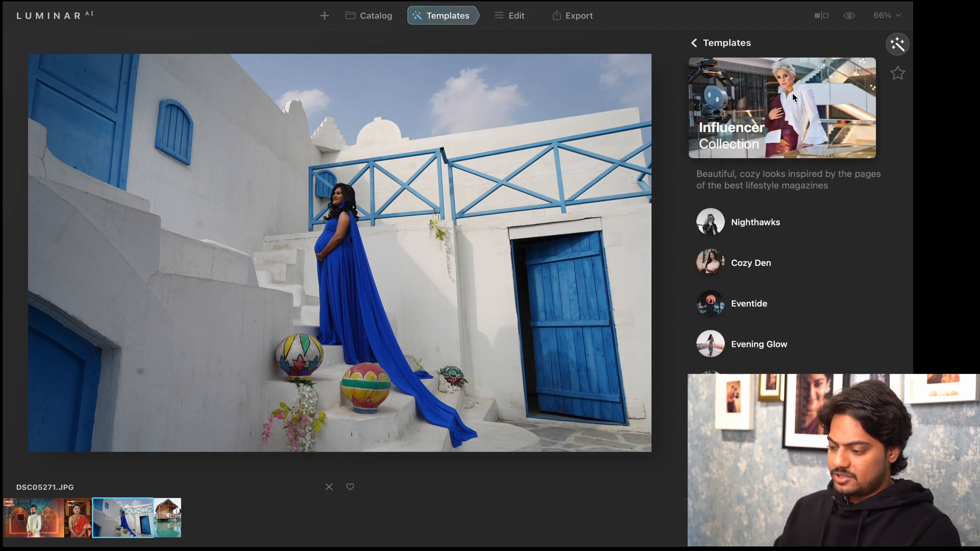
pyautogui.click(748, 265)
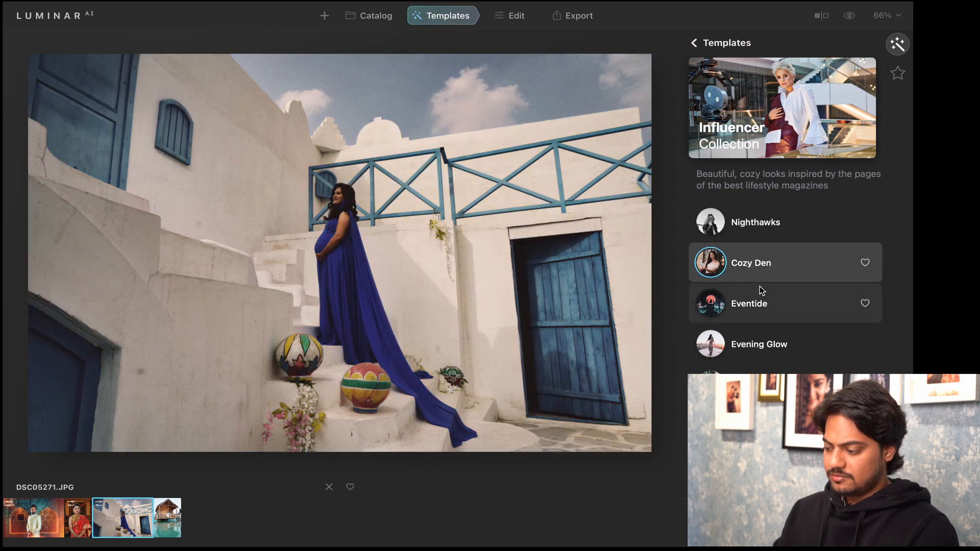
pyautogui.click(761, 348)
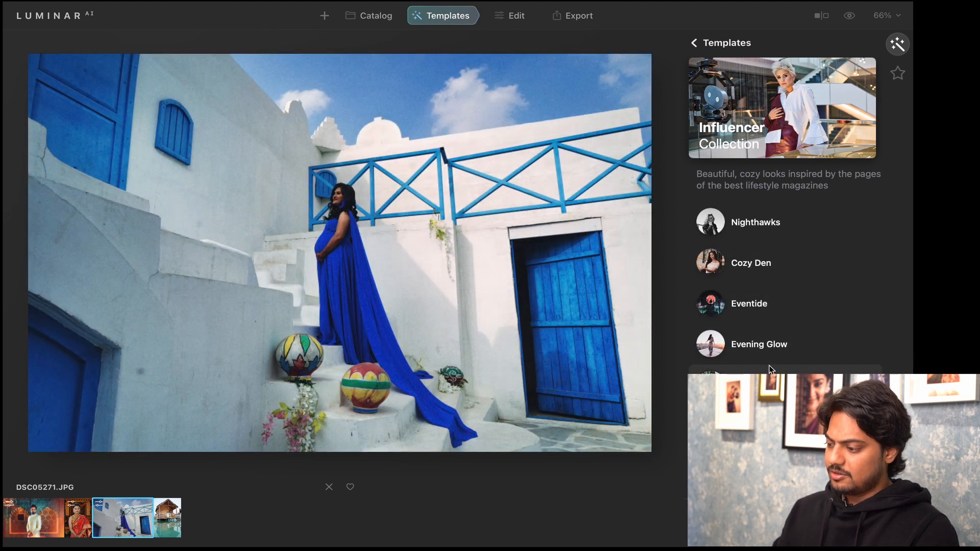
pyautogui.click(770, 353)
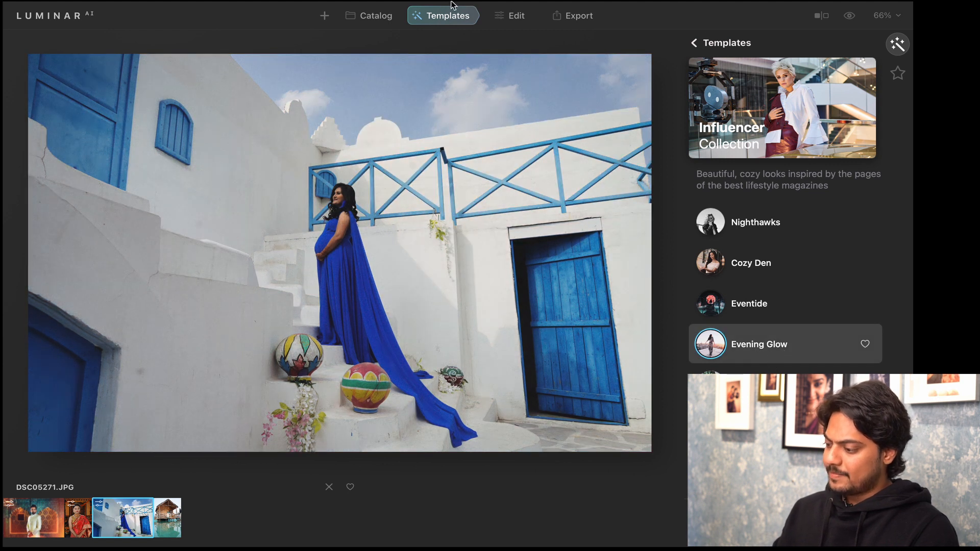
# Adjust the photo with Enhance AI, setting Accent to 18 and Sky Enhancer to 100
pyautogui.click(516, 19)
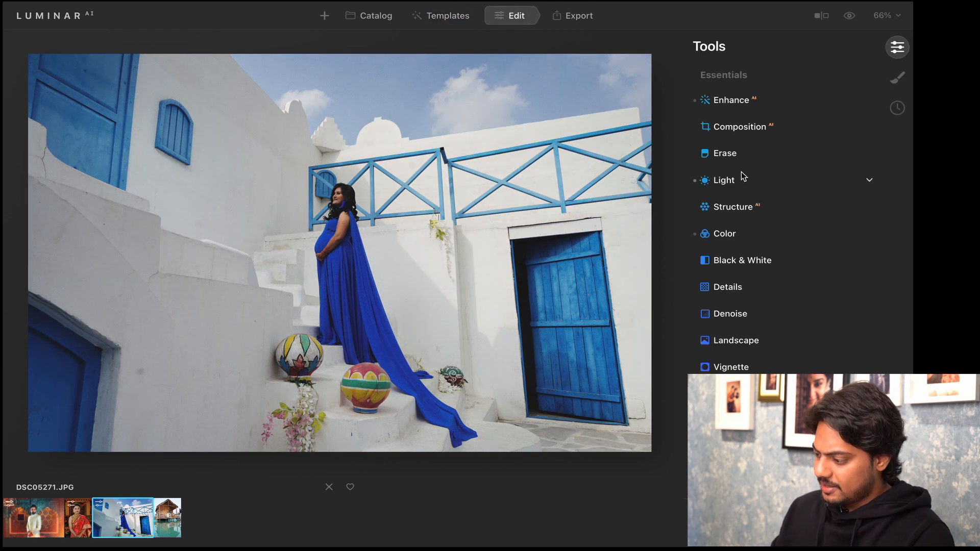
pyautogui.click(730, 100)
pyautogui.click(776, 143)
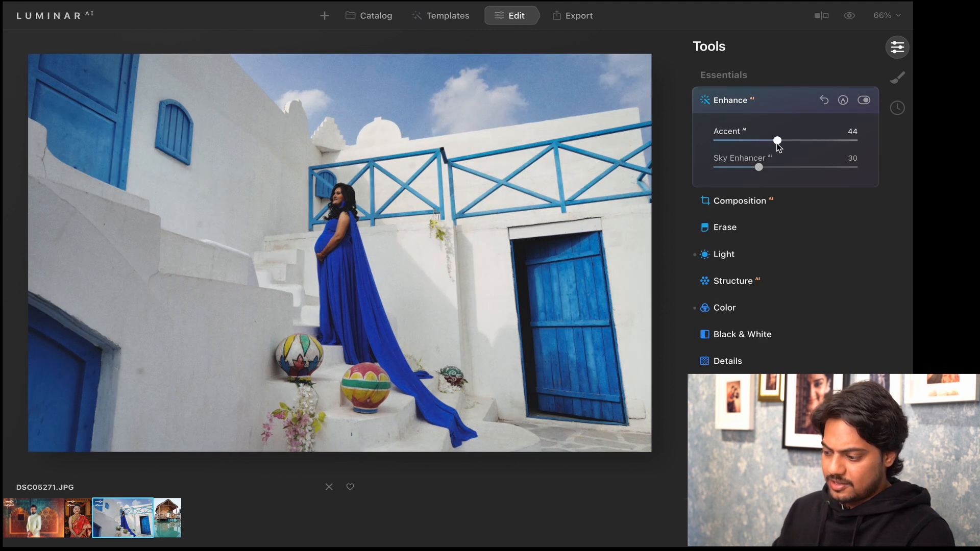
pyautogui.moveTo(776, 143); pyautogui.dragTo(913, 229)
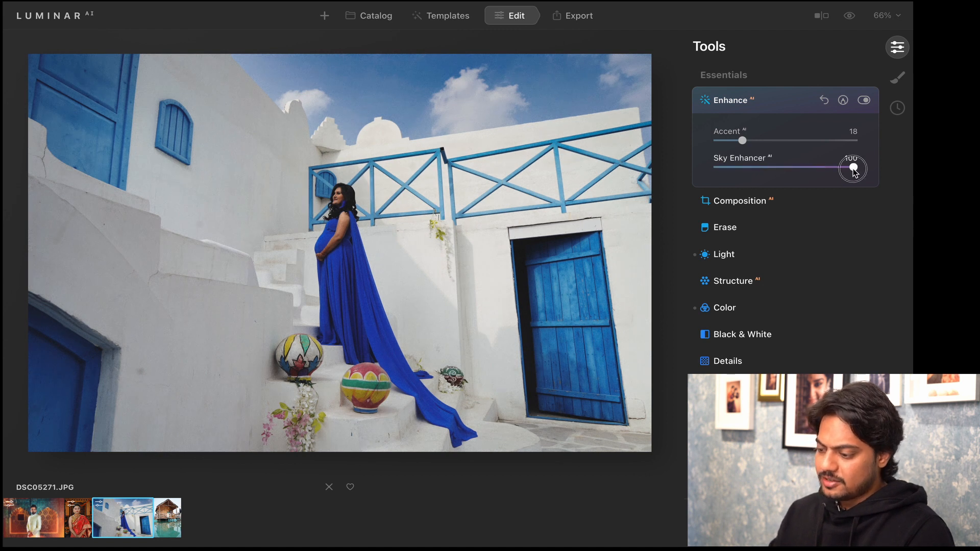
pyautogui.moveTo(854, 170); pyautogui.dragTo(904, 175)
# Check the Sky Enhancer effect on the clouds at 100% zoom, and compare the whole photo with its original
pyautogui.click(371, 122)
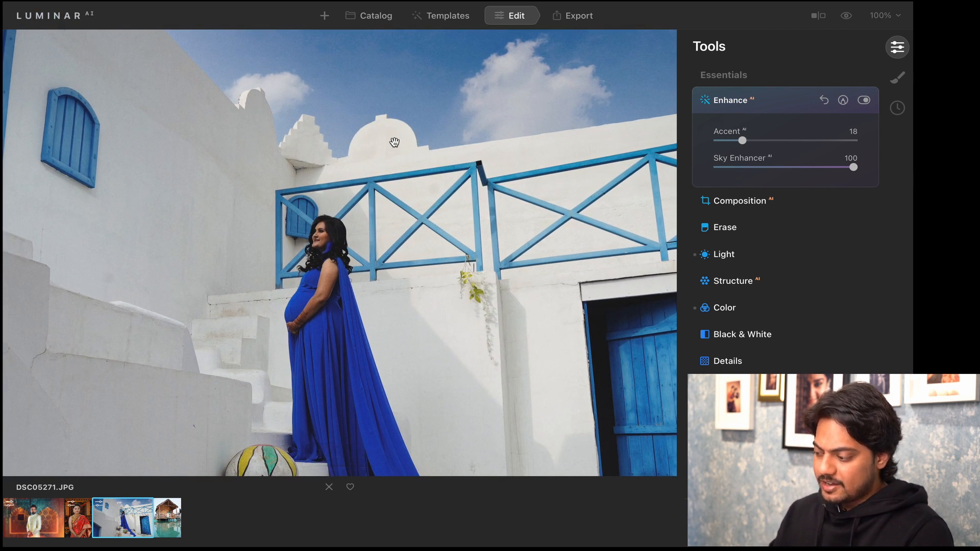
pyautogui.moveTo(854, 169); pyautogui.dragTo(906, 229)
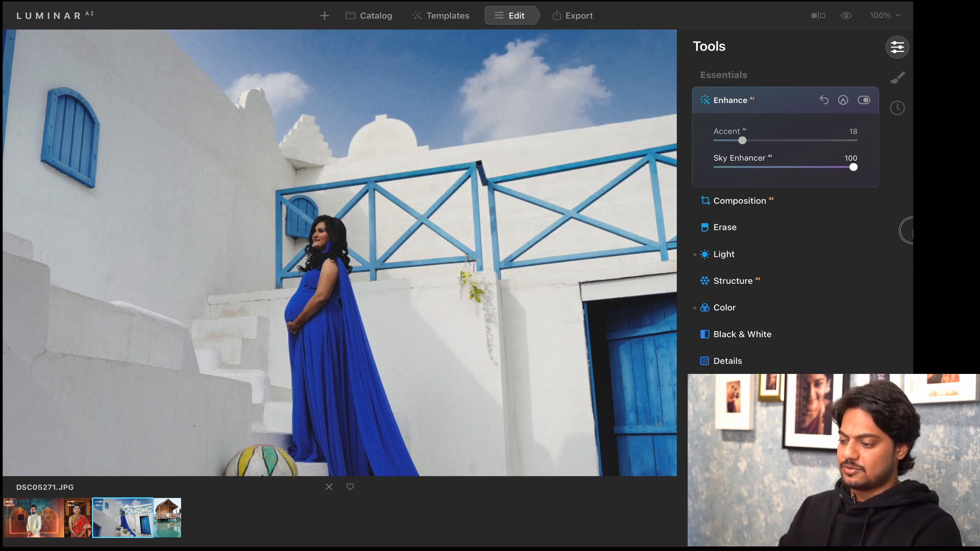
pyautogui.click(486, 236)
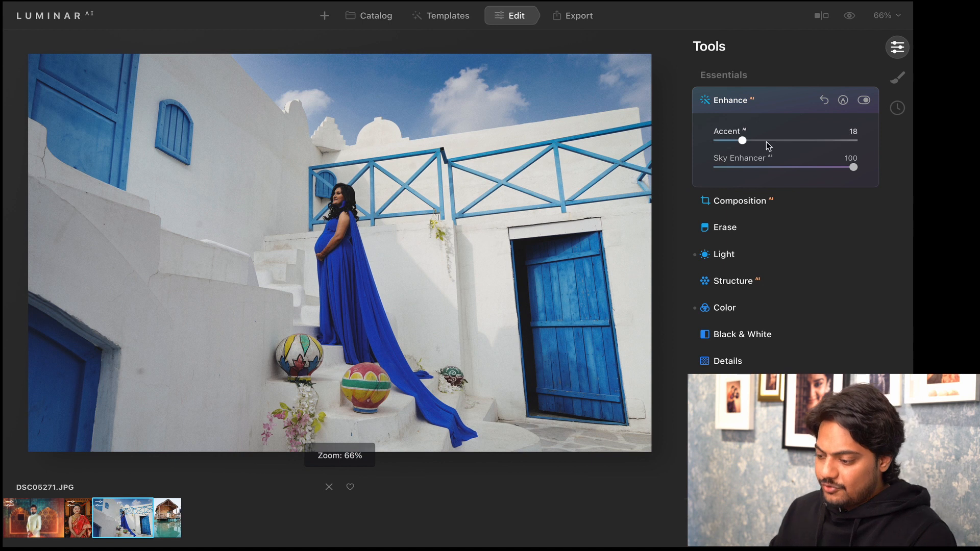
pyautogui.click(850, 17)
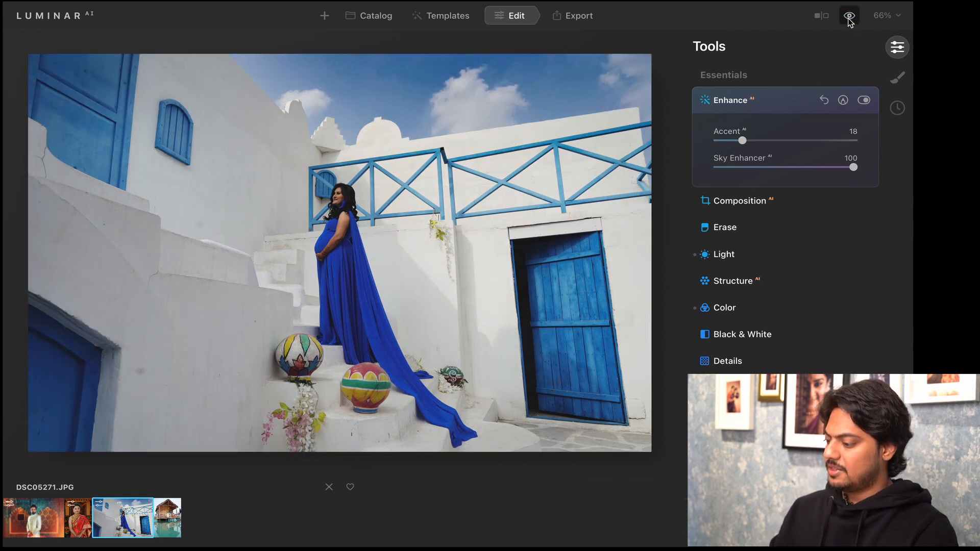
pyautogui.click(850, 17)
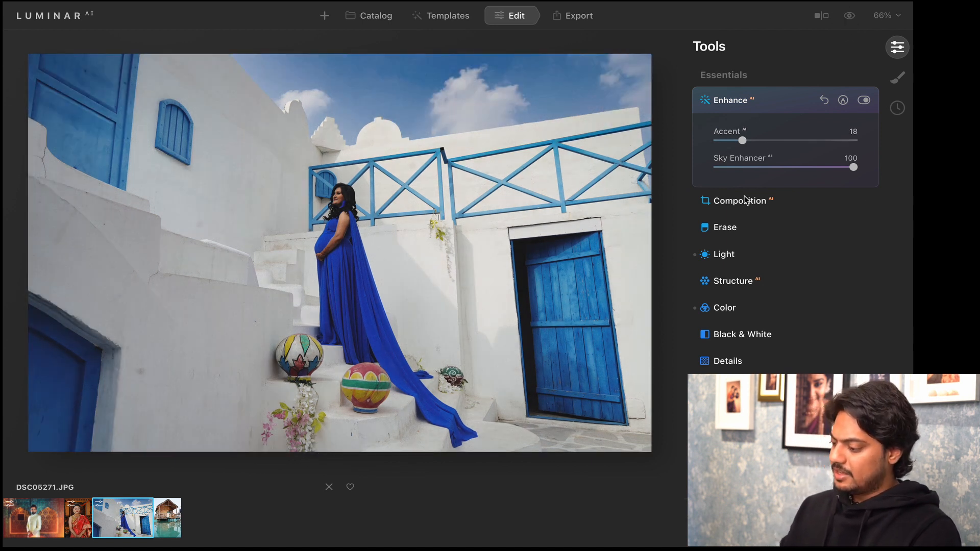
# Replace the sky behind the white building with Blue Sky 1 using Sky AI
pyautogui.scroll(-2, 727, 227)
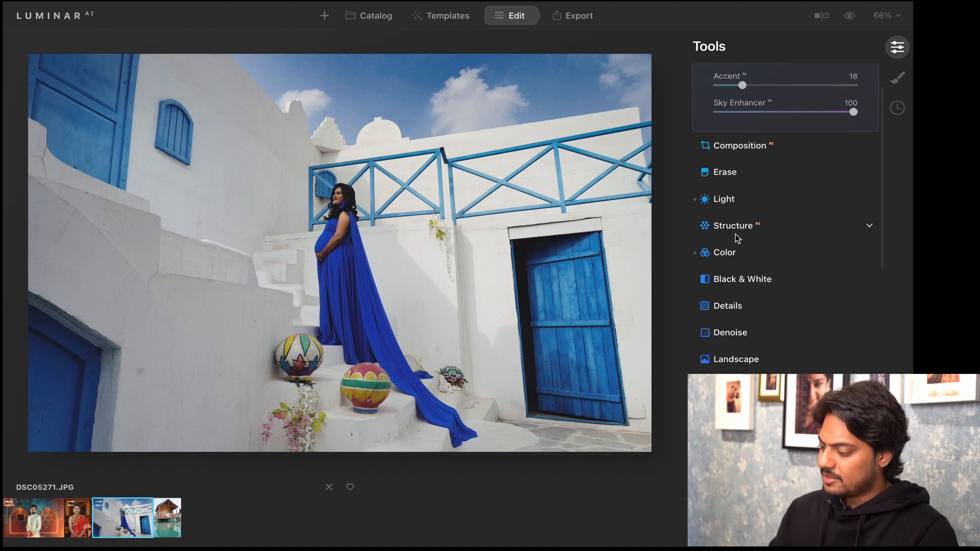
pyautogui.scroll(-8, 734, 231)
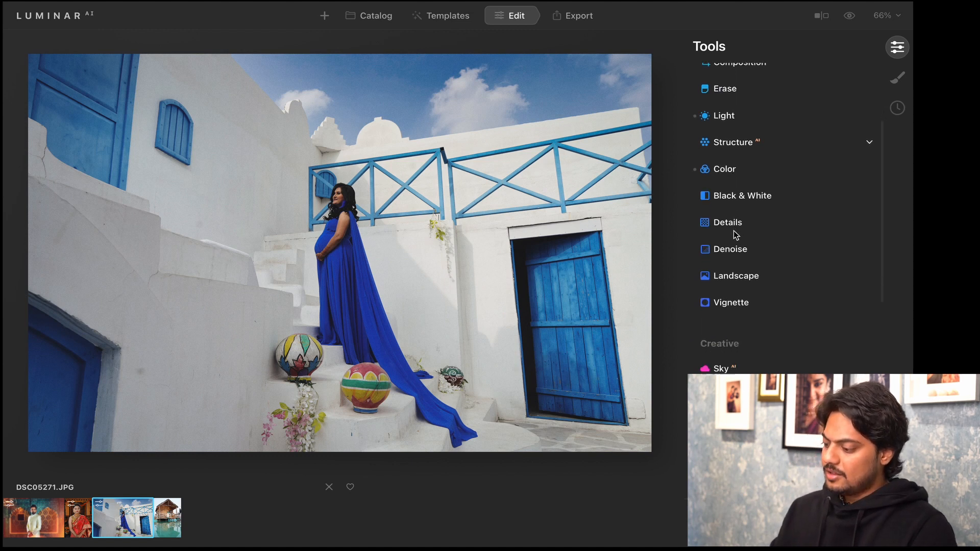
pyautogui.click(715, 214)
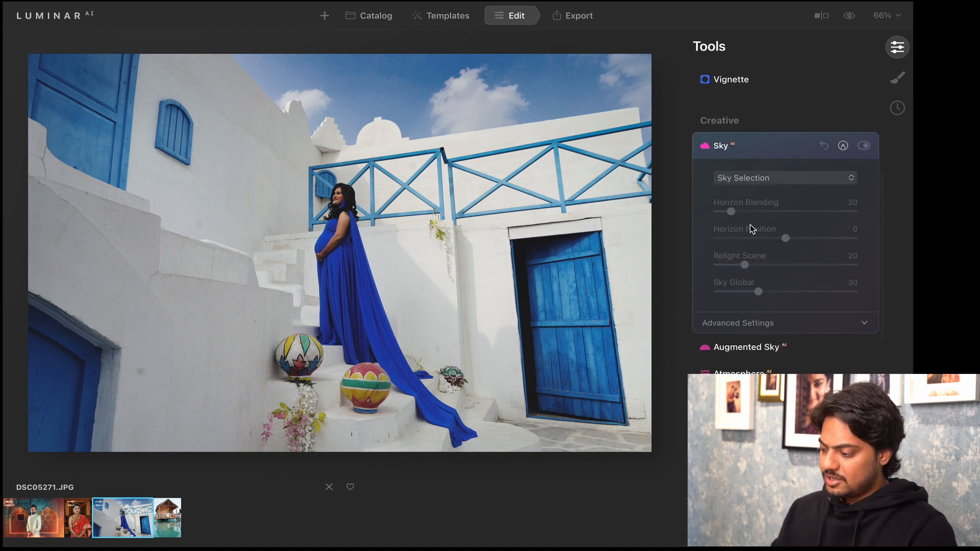
pyautogui.click(773, 178)
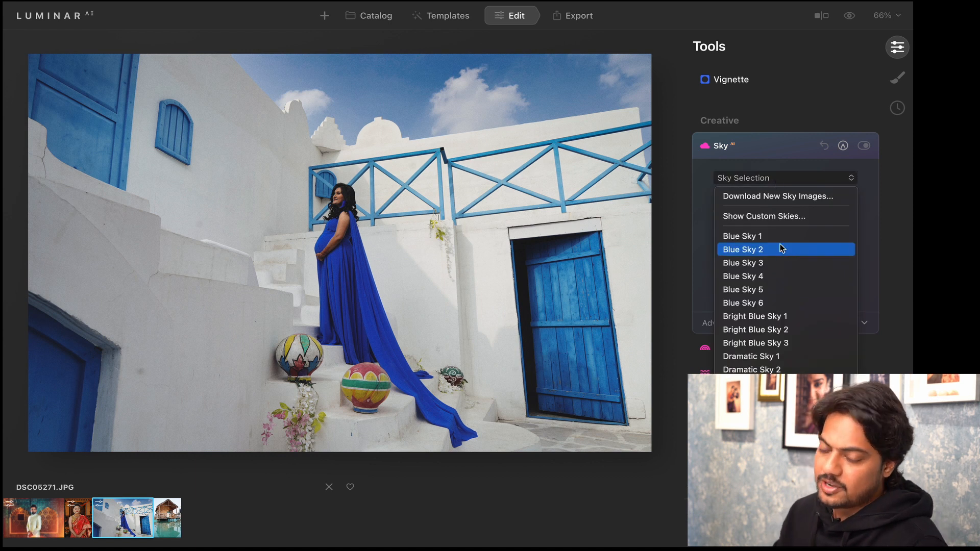
pyautogui.click(426, 85)
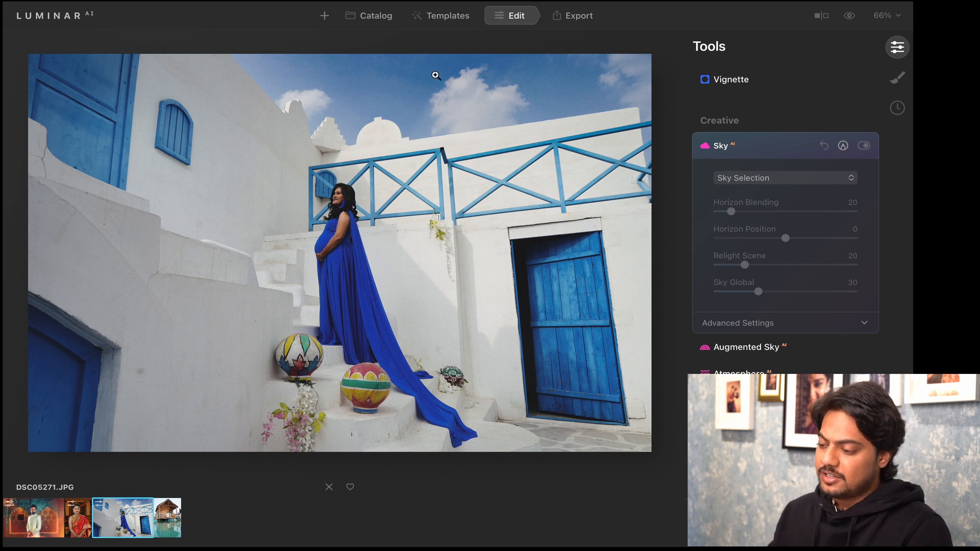
pyautogui.click(438, 96)
pyautogui.click(452, 106)
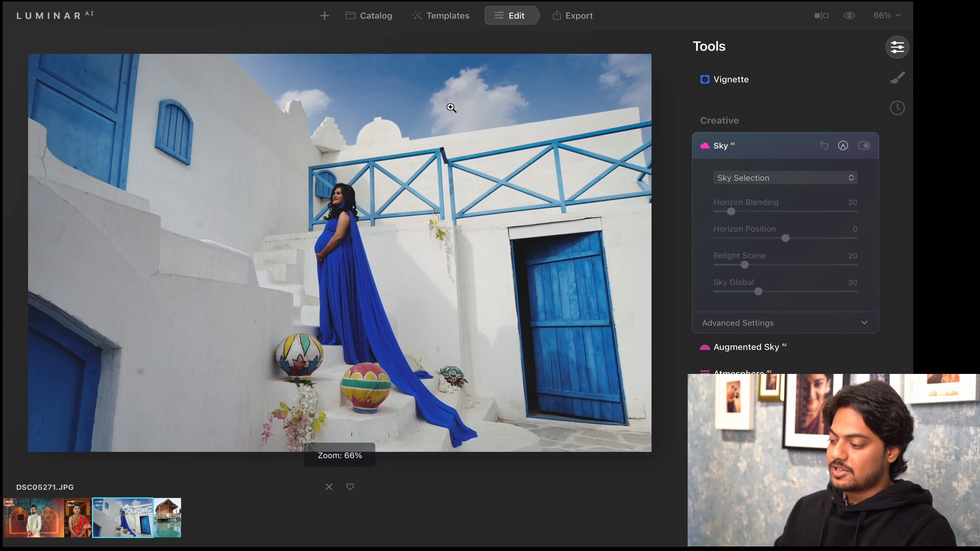
pyautogui.click(794, 177)
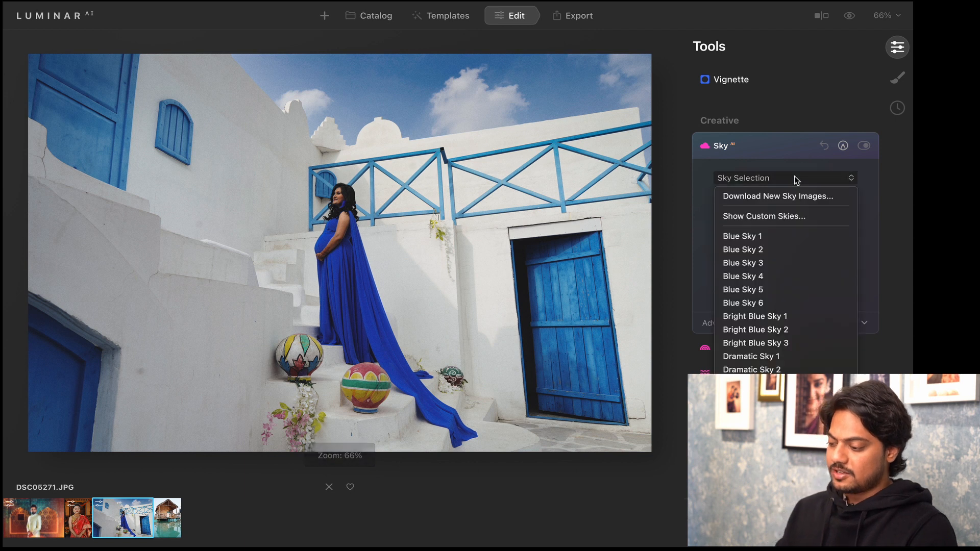
pyautogui.click(758, 235)
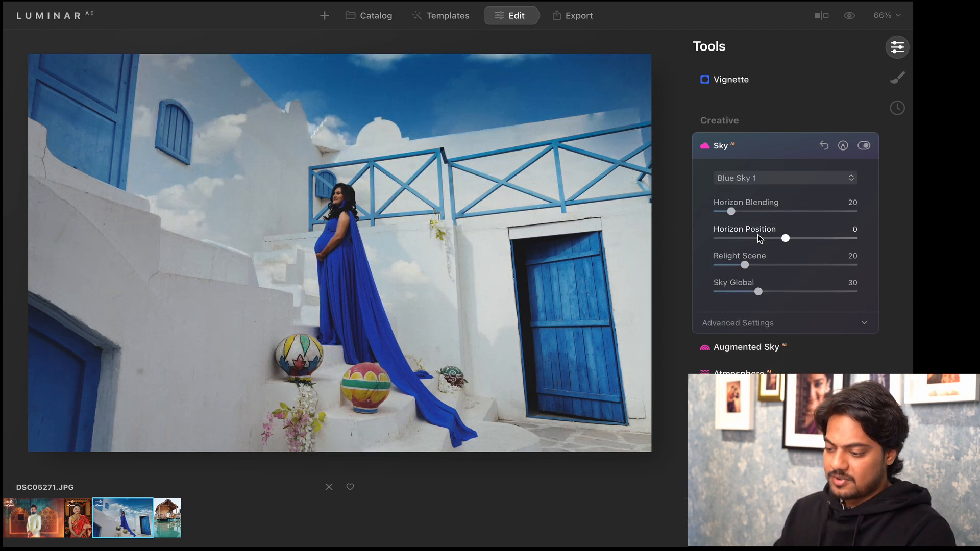
# Change the replacement sky to Blue Sky 3, with Relight Scene at 0, Sky Global at 5 and Horizon Position at -27
pyautogui.click(758, 179)
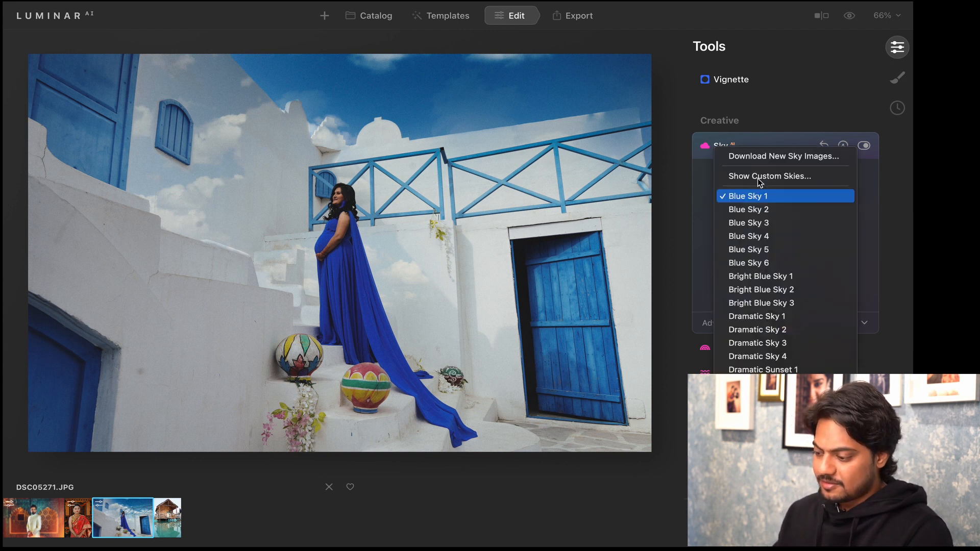
pyautogui.click(766, 222)
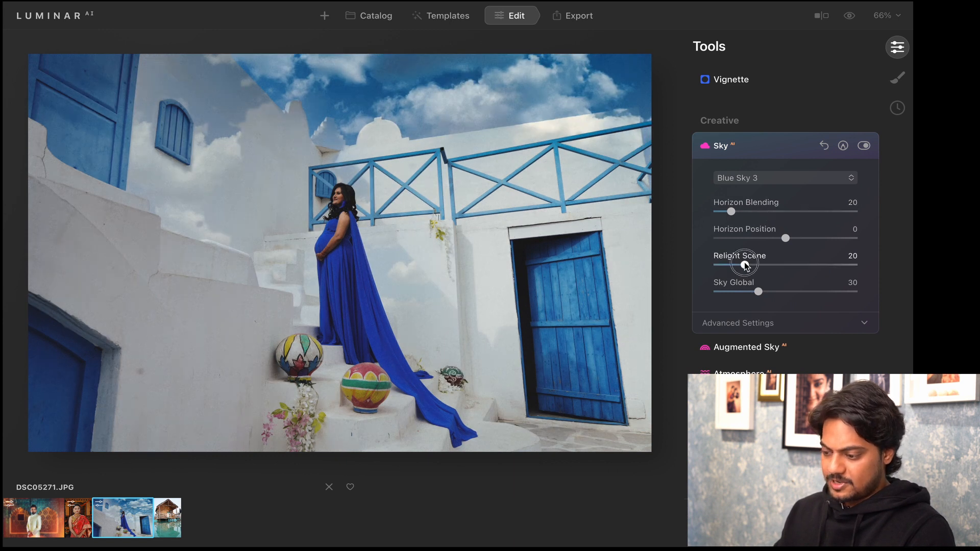
pyautogui.moveTo(745, 265); pyautogui.dragTo(647, 268)
pyautogui.moveTo(758, 291); pyautogui.dragTo(724, 295)
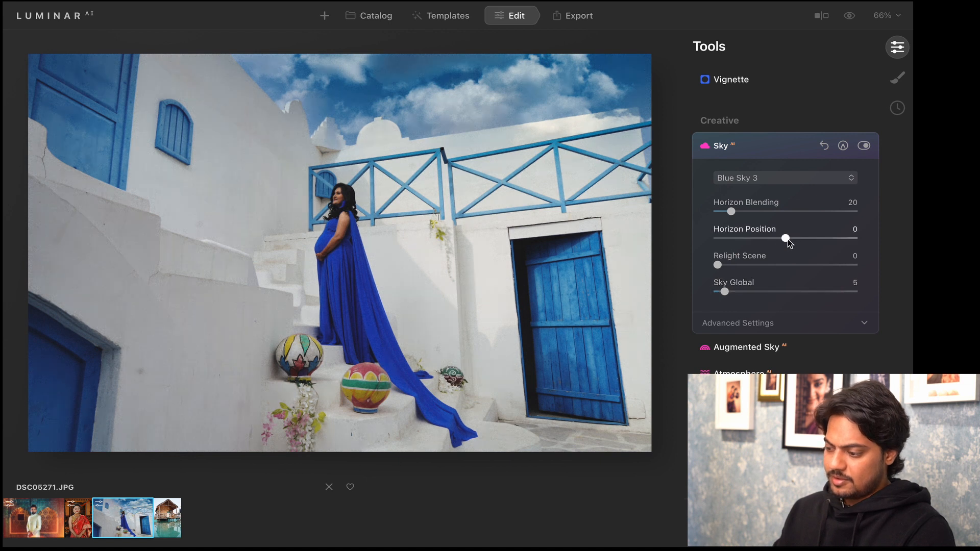
pyautogui.moveTo(786, 241)
pyautogui.mouseDown()
pyautogui.moveTo(751, 241)
pyautogui.moveTo(767, 244)
pyautogui.mouseUp()
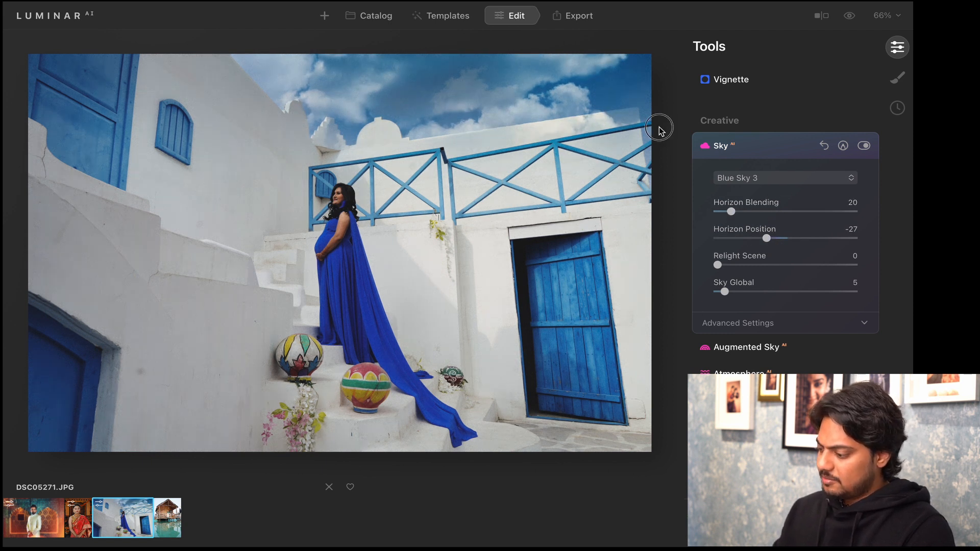
# Erase the Sky AI effect from the white walls and blue railing with a paint mask at Radius 100
pyautogui.click(636, 131)
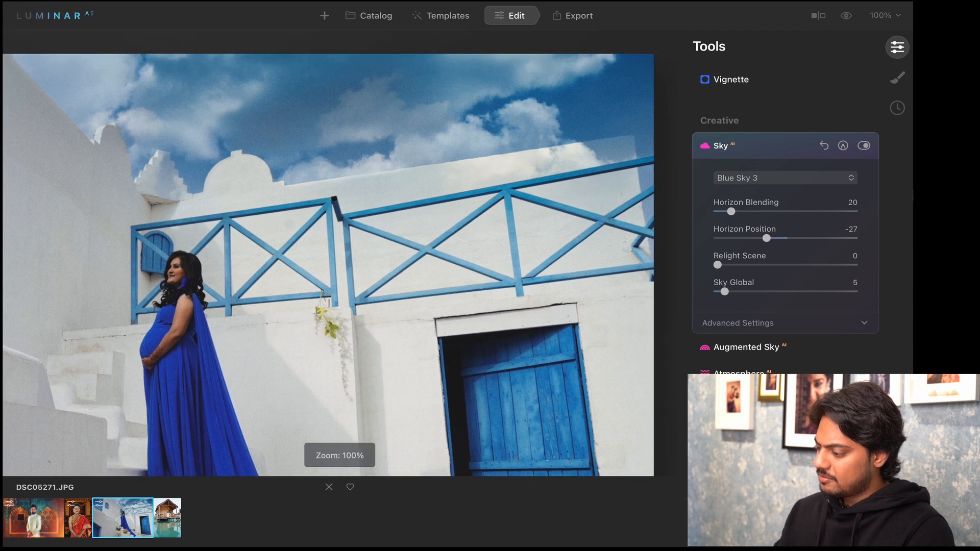
pyautogui.click(844, 146)
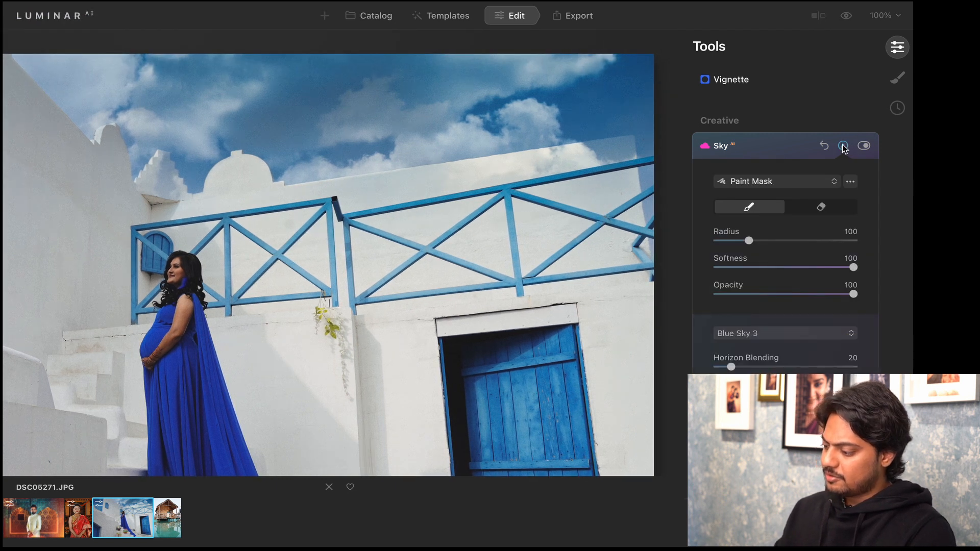
pyautogui.click(820, 207)
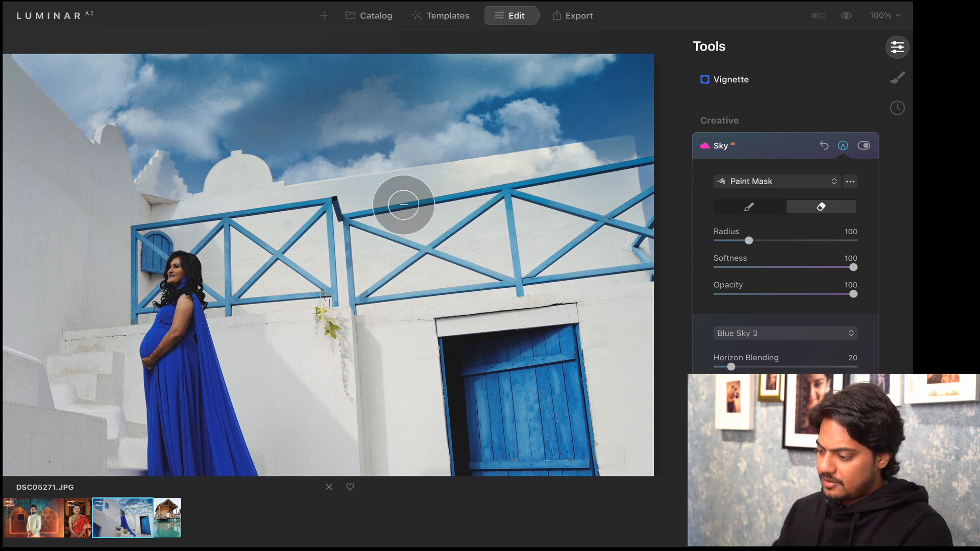
pyautogui.moveTo(378, 207)
pyautogui.mouseDown()
pyautogui.moveTo(539, 192)
pyautogui.moveTo(454, 203)
pyautogui.moveTo(613, 168)
pyautogui.moveTo(607, 243)
pyautogui.moveTo(599, 246)
pyautogui.moveTo(377, 247)
pyautogui.moveTo(352, 224)
pyautogui.moveTo(364, 214)
pyautogui.moveTo(510, 198)
pyautogui.moveTo(572, 217)
pyautogui.moveTo(232, 220)
pyautogui.moveTo(241, 188)
pyautogui.moveTo(248, 243)
pyautogui.moveTo(192, 250)
pyautogui.moveTo(164, 228)
pyautogui.moveTo(150, 194)
pyautogui.moveTo(133, 213)
pyautogui.moveTo(75, 187)
pyautogui.moveTo(4, 98)
pyautogui.moveTo(125, 228)
pyautogui.mouseUp()
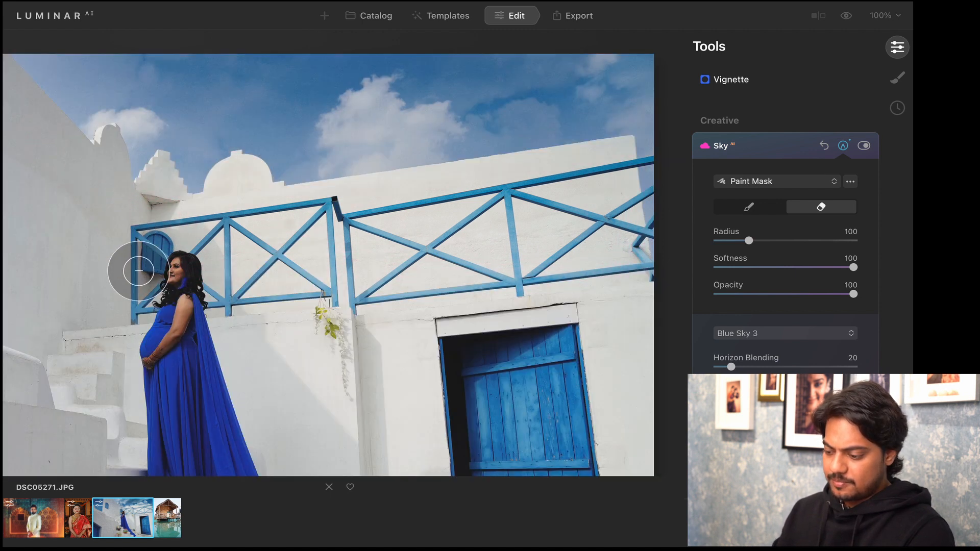
pyautogui.moveTo(136, 273)
pyautogui.mouseDown()
pyautogui.moveTo(184, 235)
pyautogui.moveTo(160, 394)
pyautogui.moveTo(192, 313)
pyautogui.moveTo(218, 408)
pyautogui.moveTo(233, 334)
pyautogui.mouseUp()
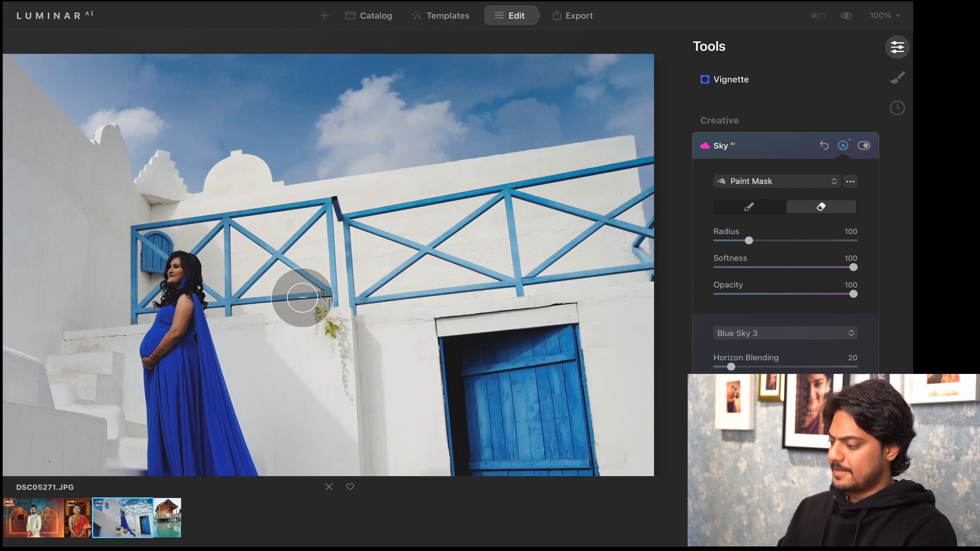
pyautogui.click(844, 146)
pyautogui.hotkey('ctrl', '-')
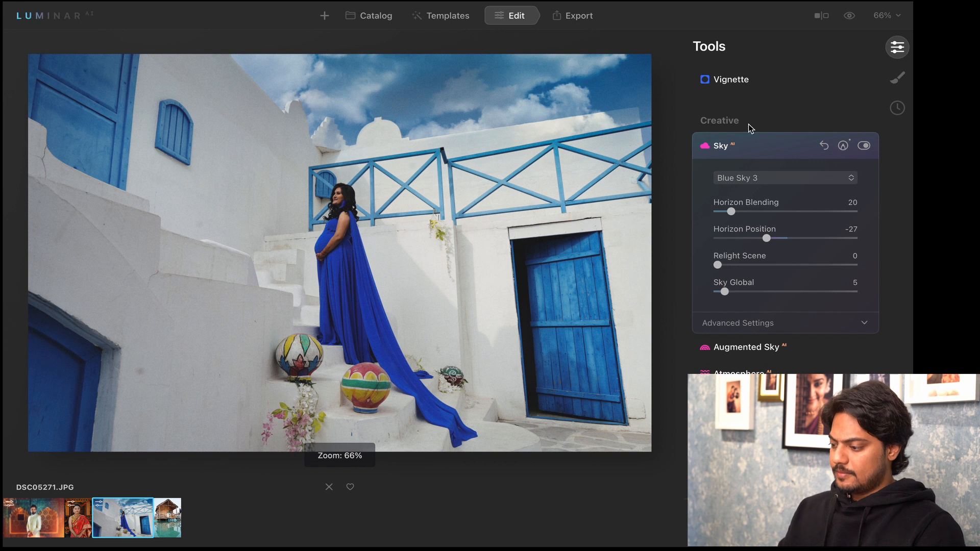
# Refine the Sky AI mask by erasing along the building's upper edge and domes with the eraser Radius at 45
pyautogui.click(633, 109)
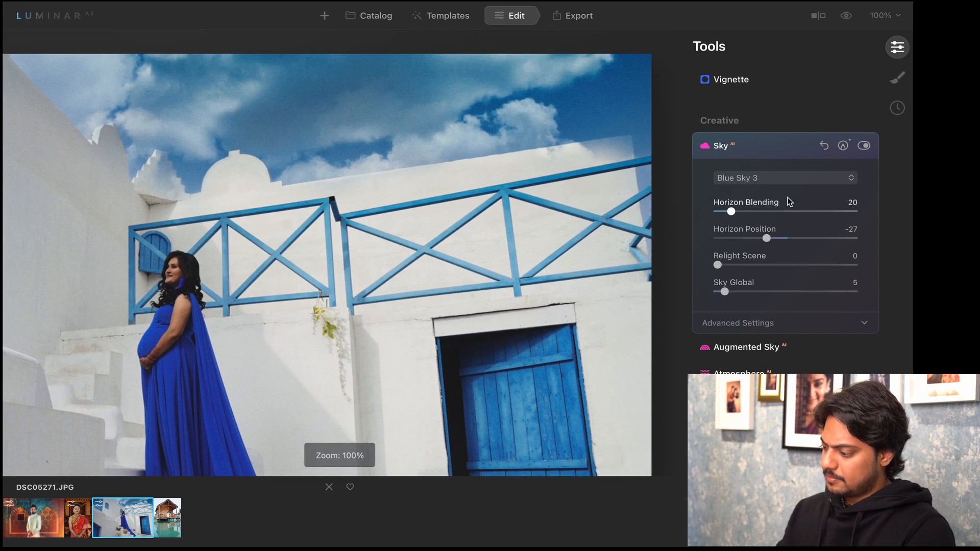
pyautogui.click(843, 145)
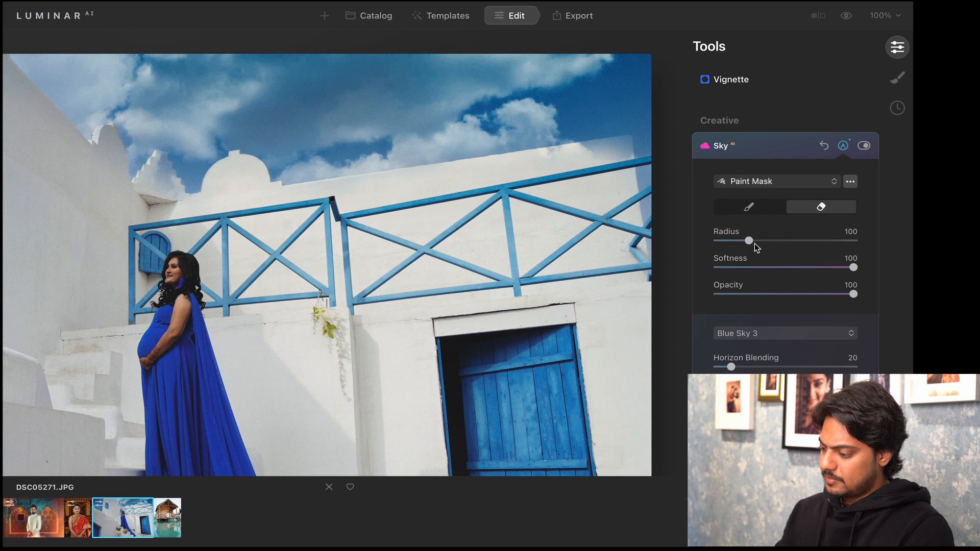
pyautogui.moveTo(751, 243); pyautogui.dragTo(730, 240)
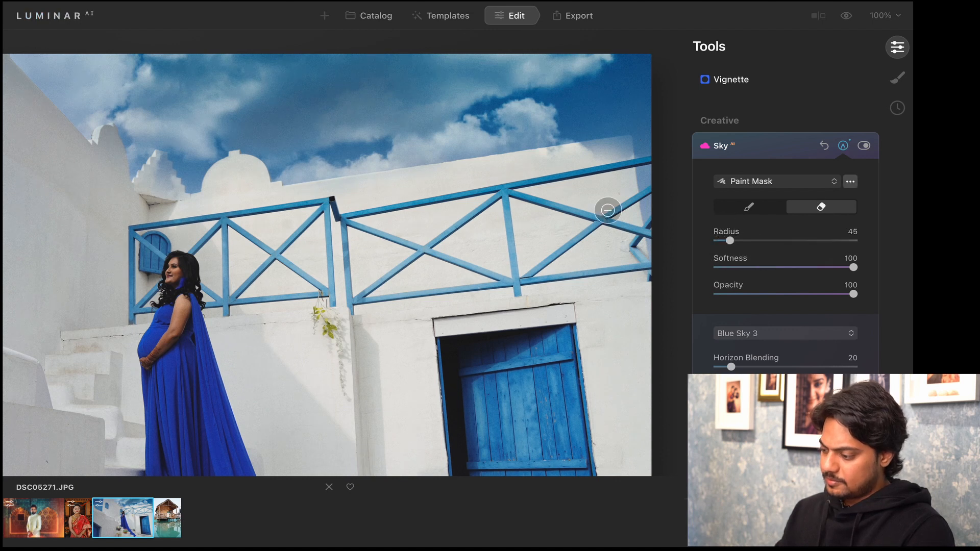
pyautogui.moveTo(615, 165)
pyautogui.mouseDown()
pyautogui.moveTo(620, 148)
pyautogui.moveTo(271, 201)
pyautogui.moveTo(237, 169)
pyautogui.moveTo(221, 198)
pyautogui.moveTo(184, 204)
pyautogui.moveTo(167, 196)
pyautogui.moveTo(157, 167)
pyautogui.moveTo(147, 195)
pyautogui.mouseUp()
pyautogui.moveTo(105, 138)
pyautogui.mouseDown()
pyautogui.moveTo(112, 175)
pyautogui.moveTo(107, 142)
pyautogui.mouseUp()
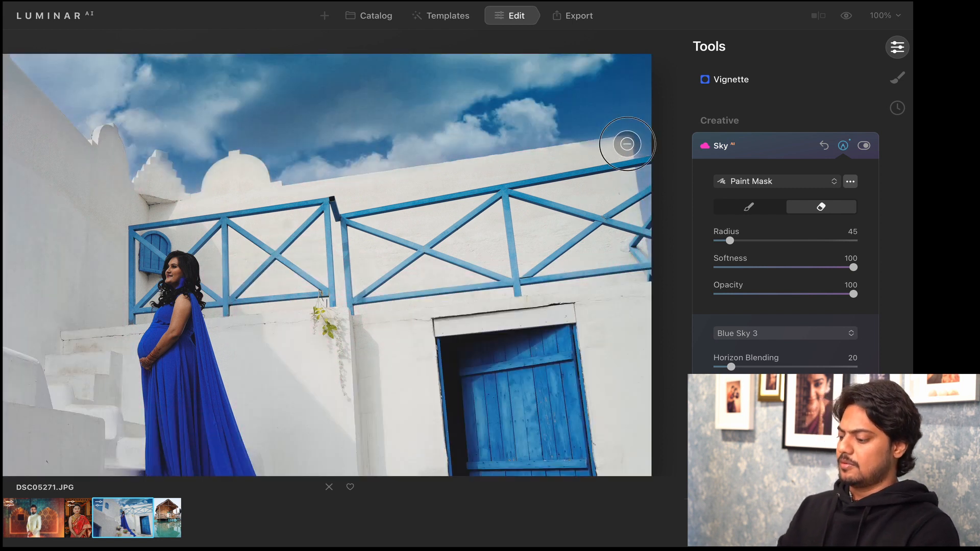
pyautogui.click(627, 144)
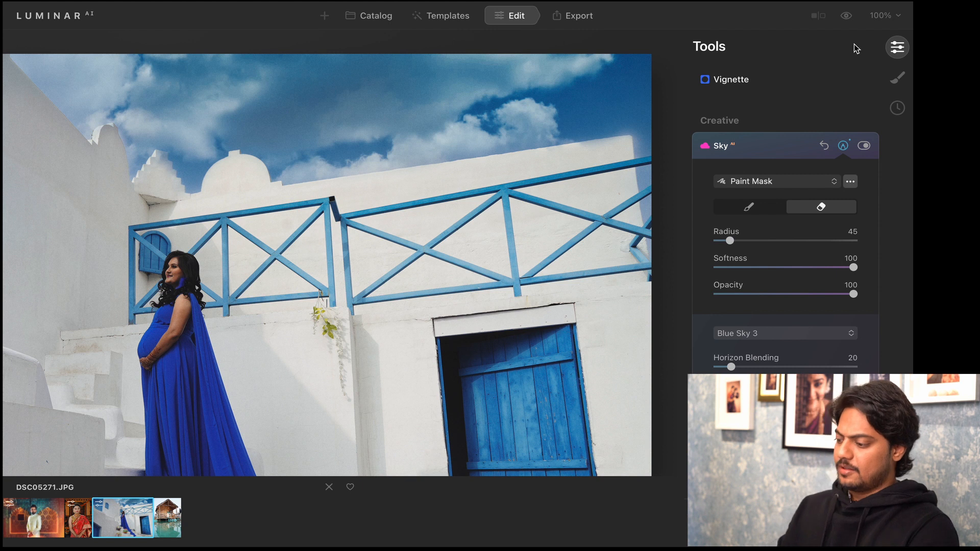
pyautogui.click(852, 147)
pyautogui.click(553, 160)
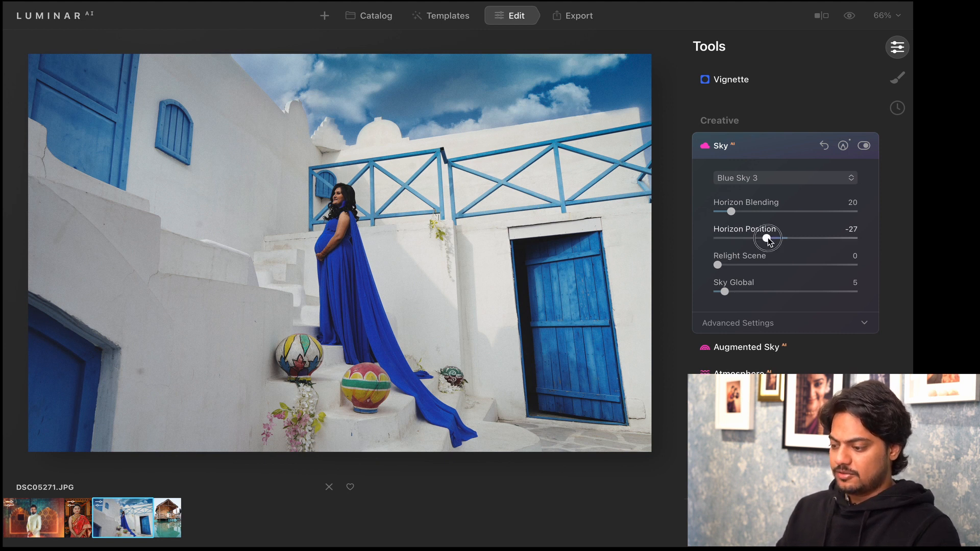
# Set the sky's Horizon Position to -12, and try Blue Sky 1 and Blue Sky 2 as replacements
pyautogui.moveTo(771, 238)
pyautogui.mouseDown()
pyautogui.moveTo(782, 242)
pyautogui.moveTo(777, 237)
pyautogui.mouseUp()
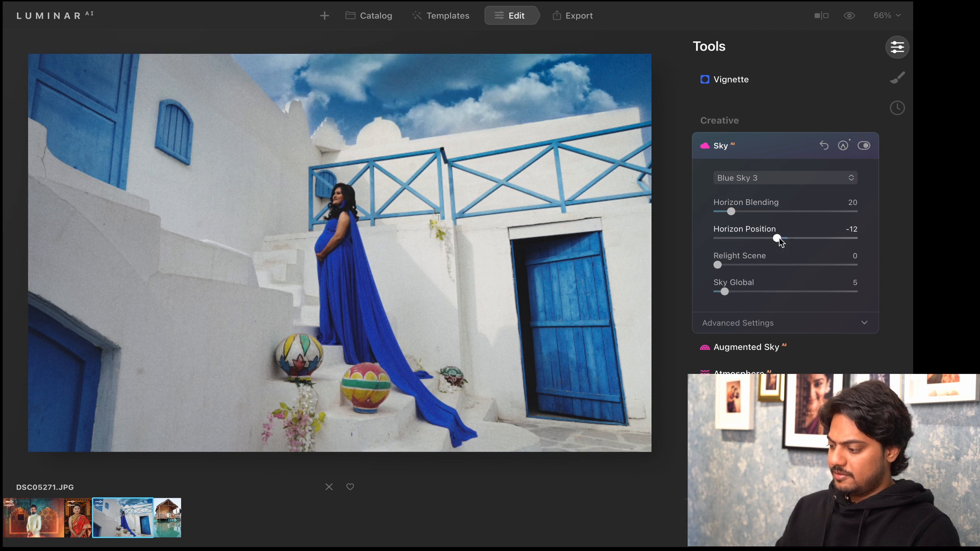
pyautogui.click(771, 180)
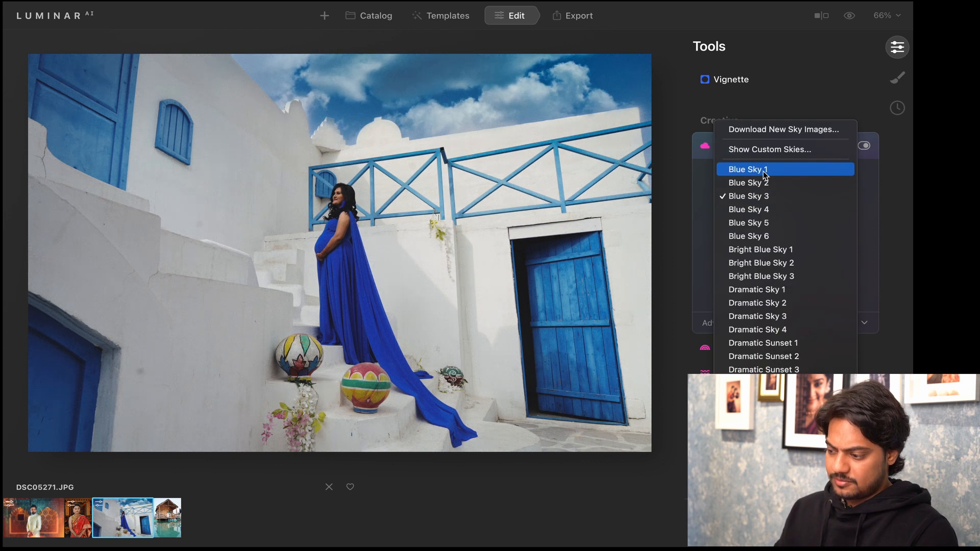
pyautogui.click(770, 170)
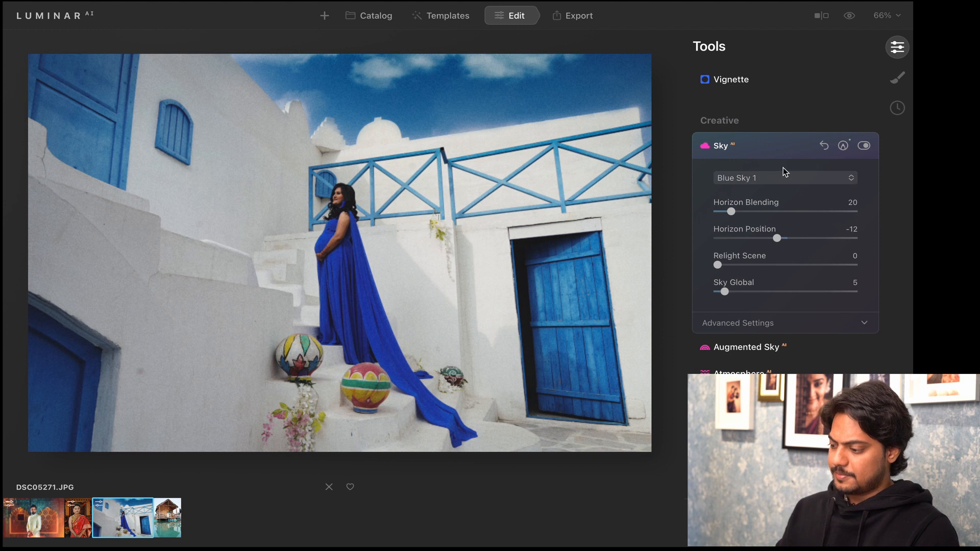
pyautogui.click(784, 177)
pyautogui.click(788, 209)
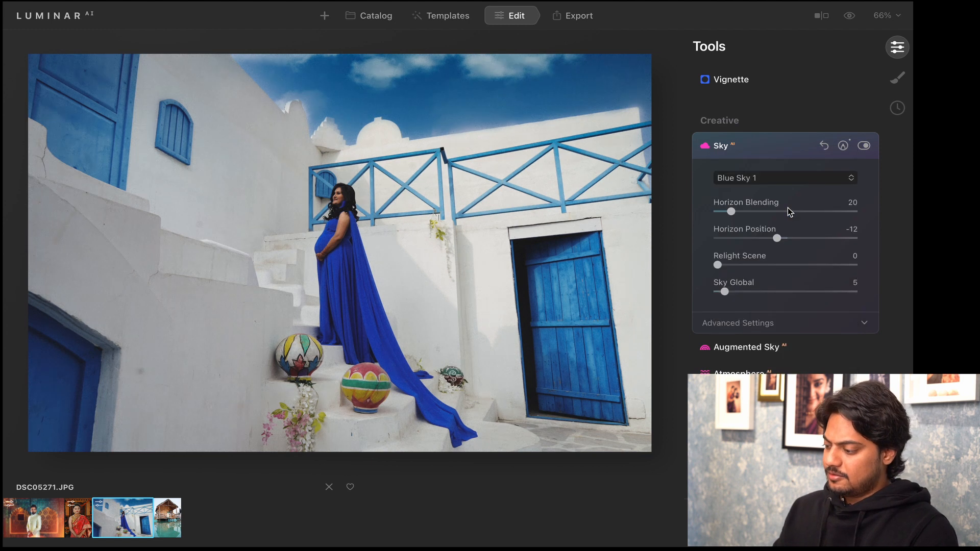
# Change the replacement sky to Blue Sky 4 and set its Horizon Position to 26
pyautogui.click(779, 183)
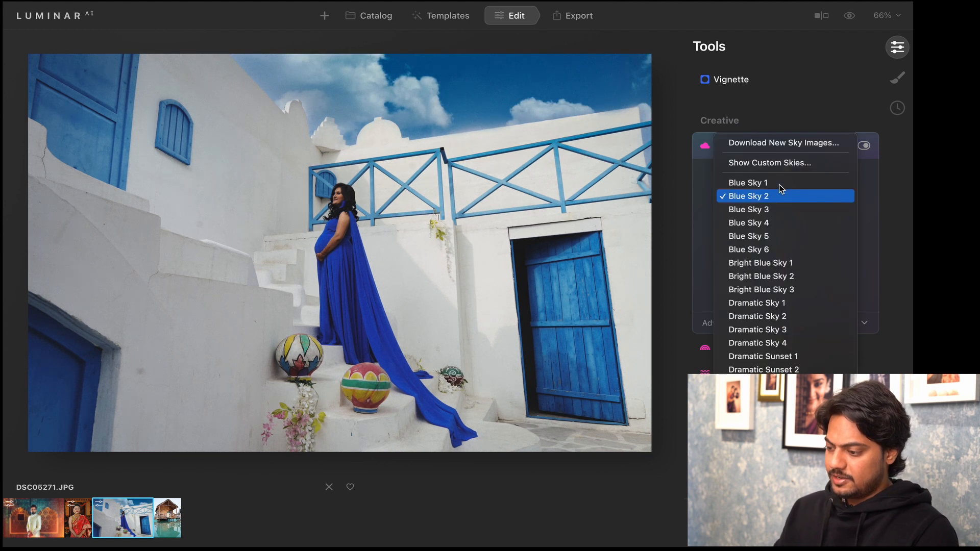
pyautogui.click(776, 222)
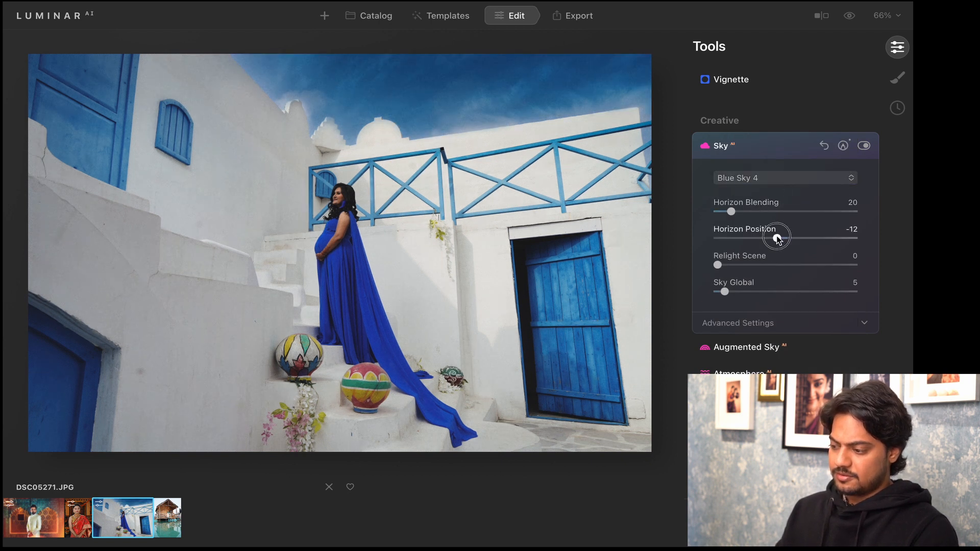
pyautogui.moveTo(794, 241); pyautogui.dragTo(807, 242)
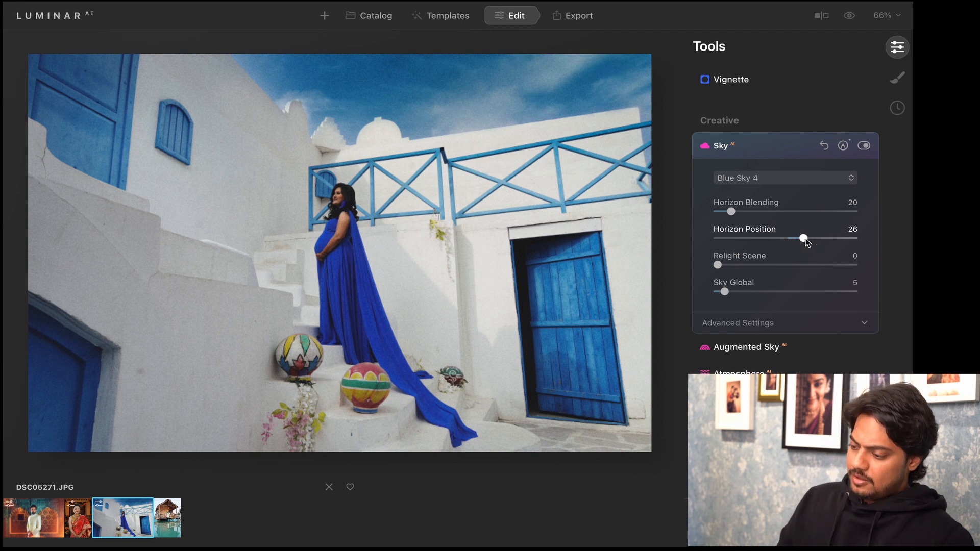
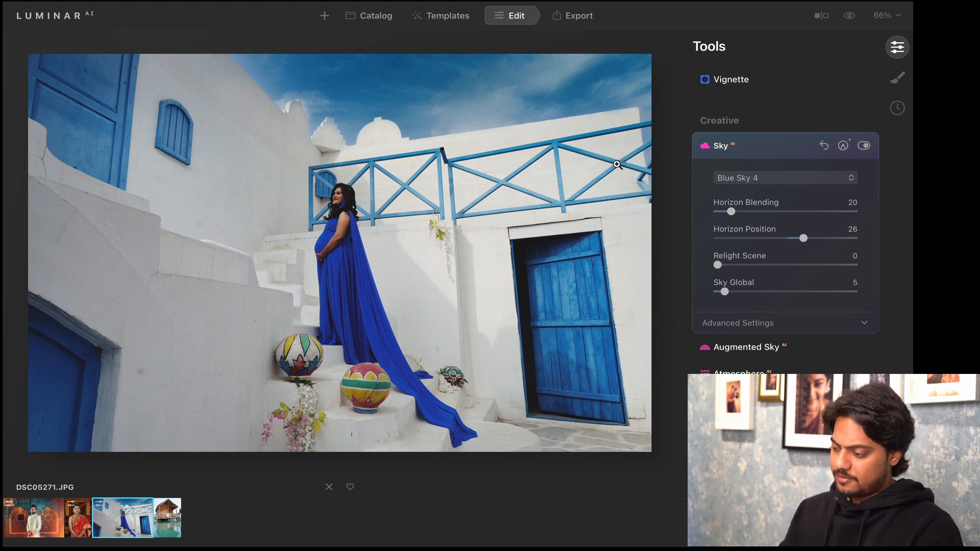
# Try Aurora 1 in Augmented Sky AI, apply Birds 1 instead, and set Relight to 10
pyautogui.scroll(-5, 717, 335)
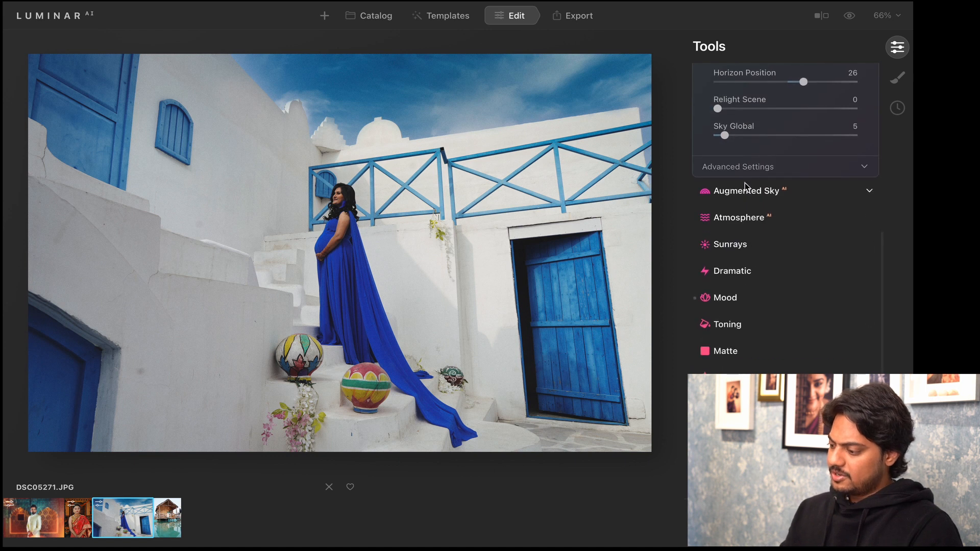
pyautogui.click(746, 197)
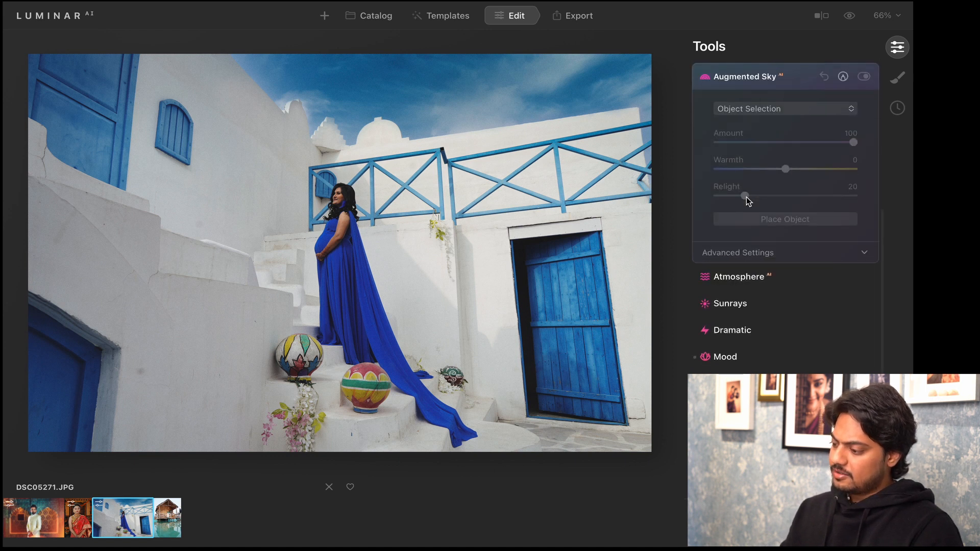
pyautogui.click(767, 107)
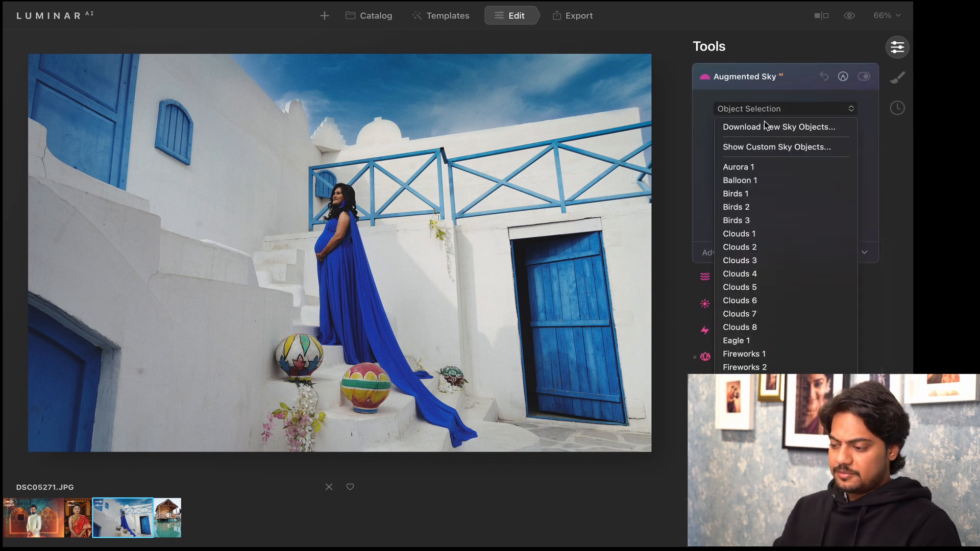
pyautogui.click(752, 168)
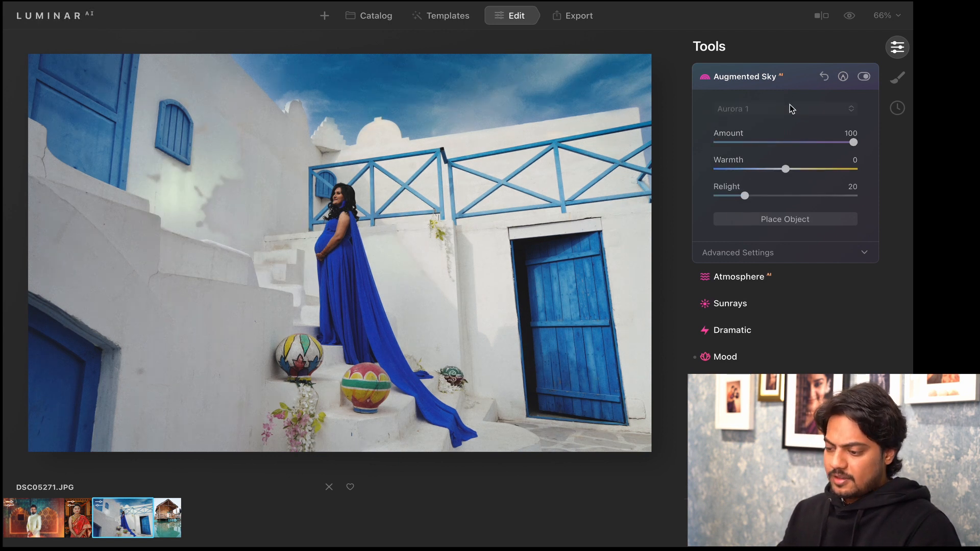
pyautogui.click(789, 106)
pyautogui.click(766, 155)
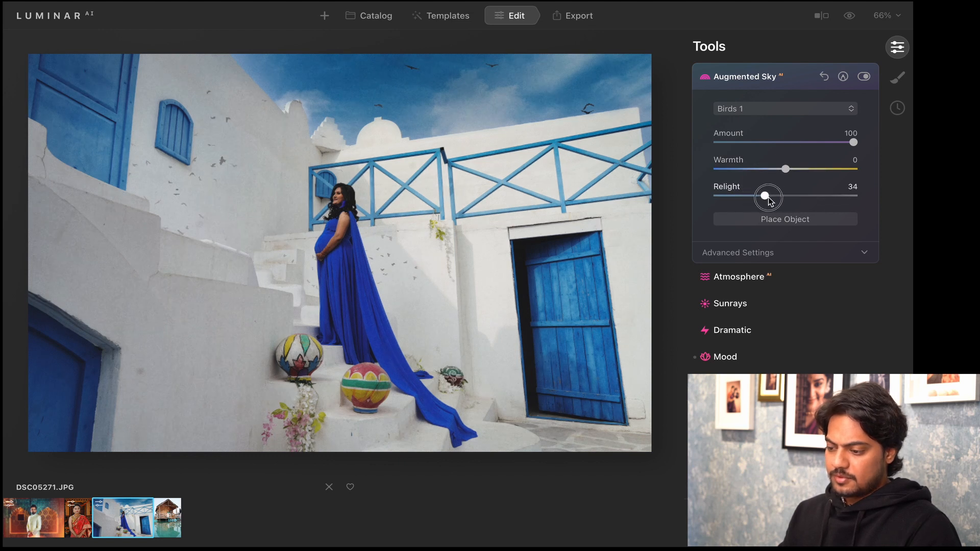
pyautogui.moveTo(796, 203); pyautogui.dragTo(675, 213)
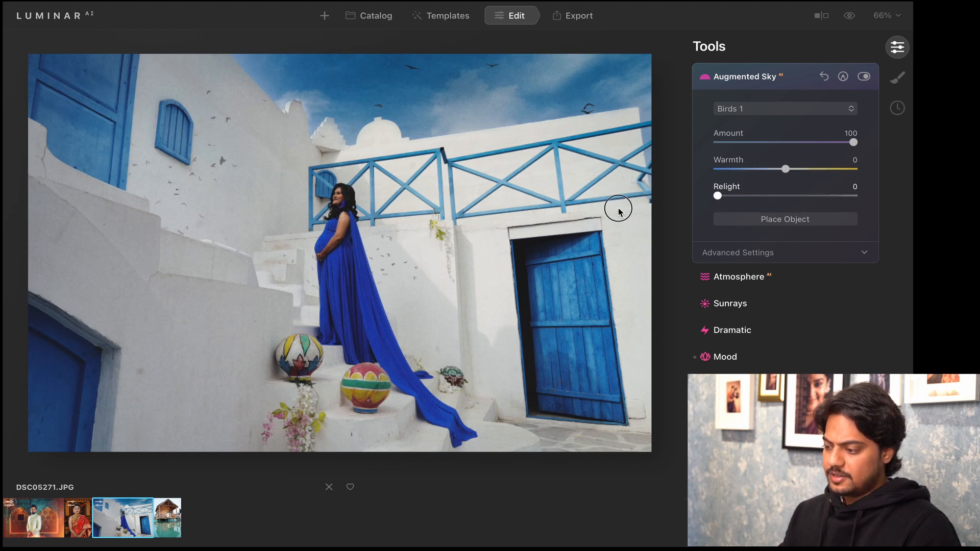
pyautogui.moveTo(794, 204); pyautogui.dragTo(756, 211)
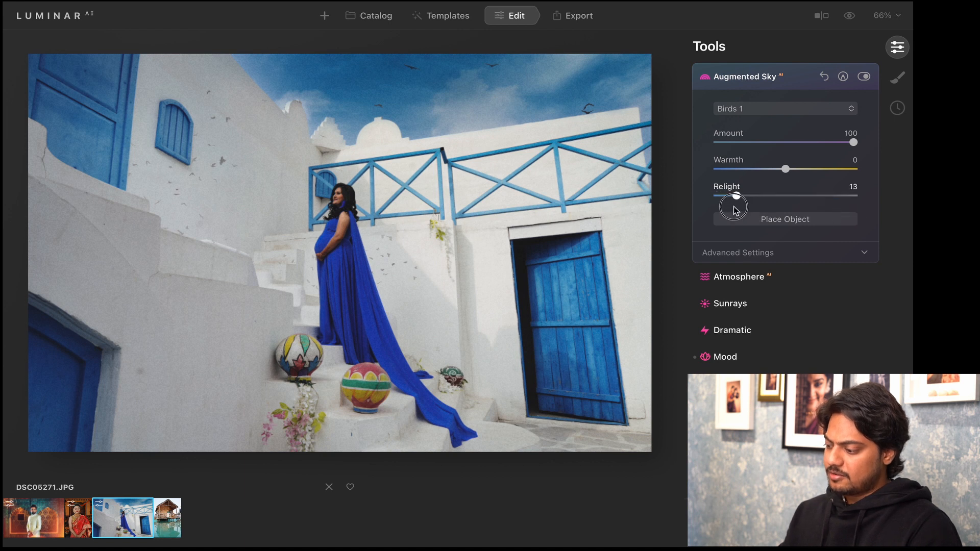
# Reposition the Birds 1 object so the flock fills the sky above the building, and set Relight to 0
pyautogui.click(796, 222)
pyautogui.moveTo(516, 92); pyautogui.dragTo(529, 33)
pyautogui.moveTo(402, 114); pyautogui.dragTo(557, 42)
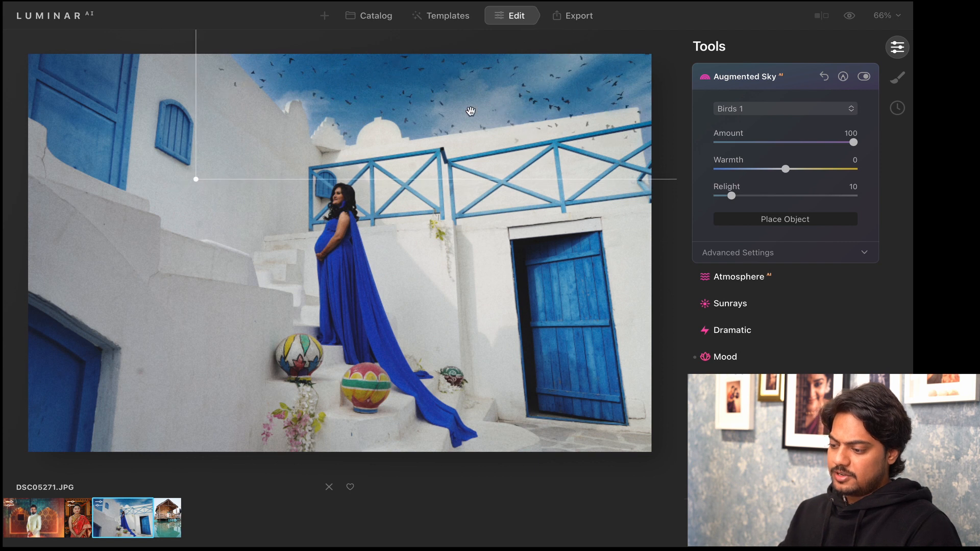
pyautogui.moveTo(470, 112); pyautogui.dragTo(449, 91)
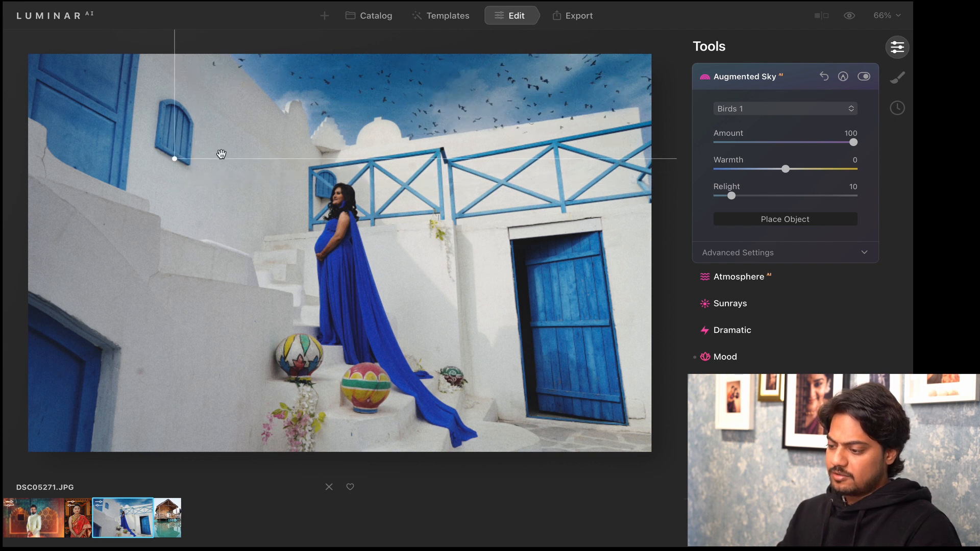
pyautogui.moveTo(148, 193); pyautogui.dragTo(112, 188)
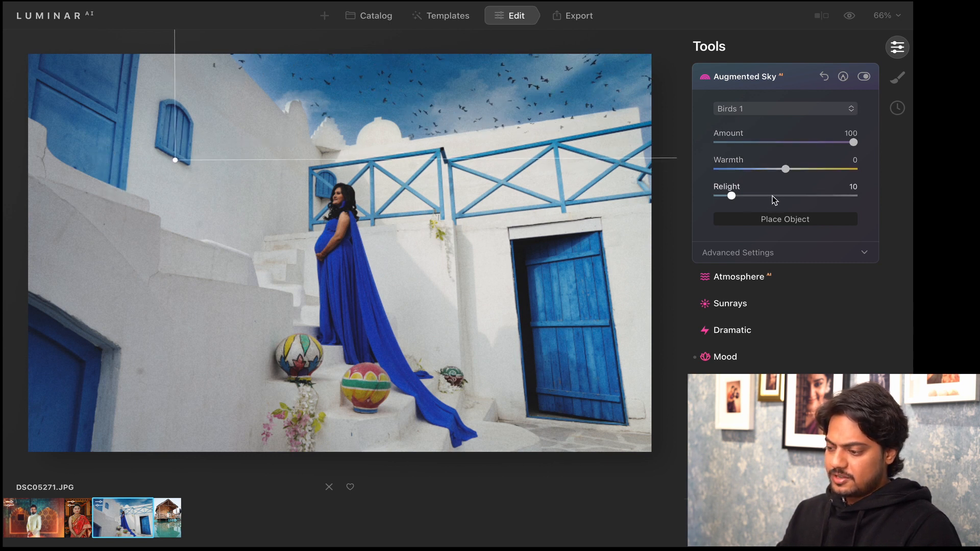
pyautogui.moveTo(732, 196); pyautogui.dragTo(666, 219)
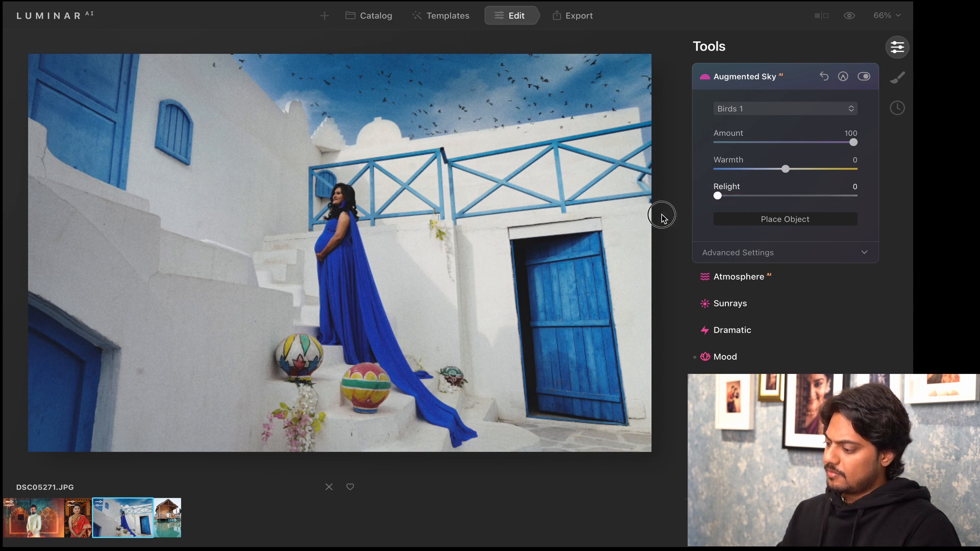
# Try Clouds 5 as the Augmented Sky object instead of Birds 1, repositioning the clouds over the sky above the building
pyautogui.click(779, 109)
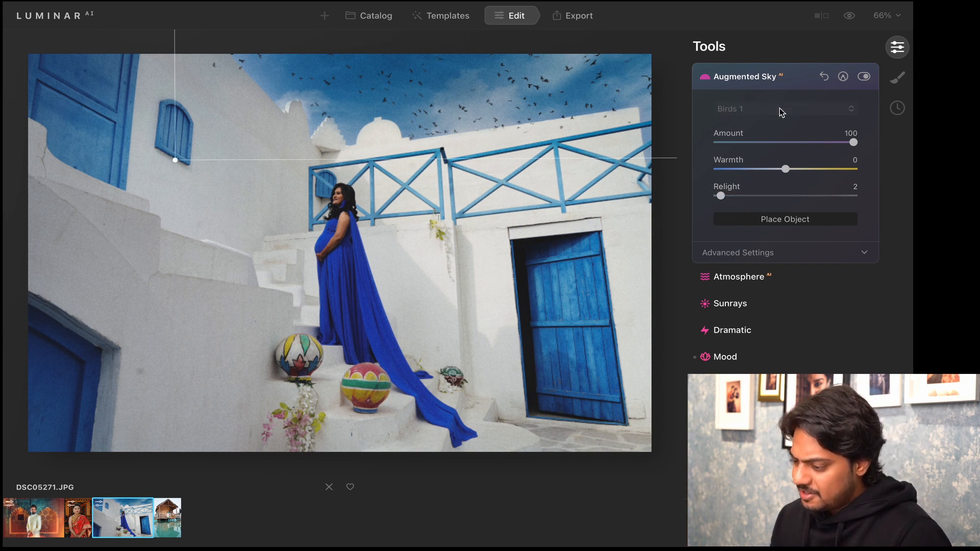
pyautogui.click(761, 221)
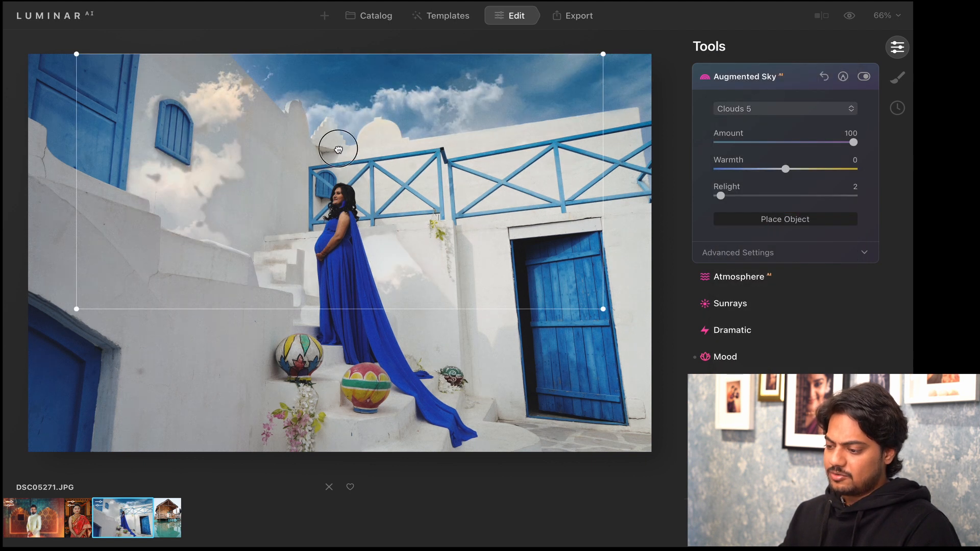
pyautogui.moveTo(339, 149); pyautogui.dragTo(433, 31)
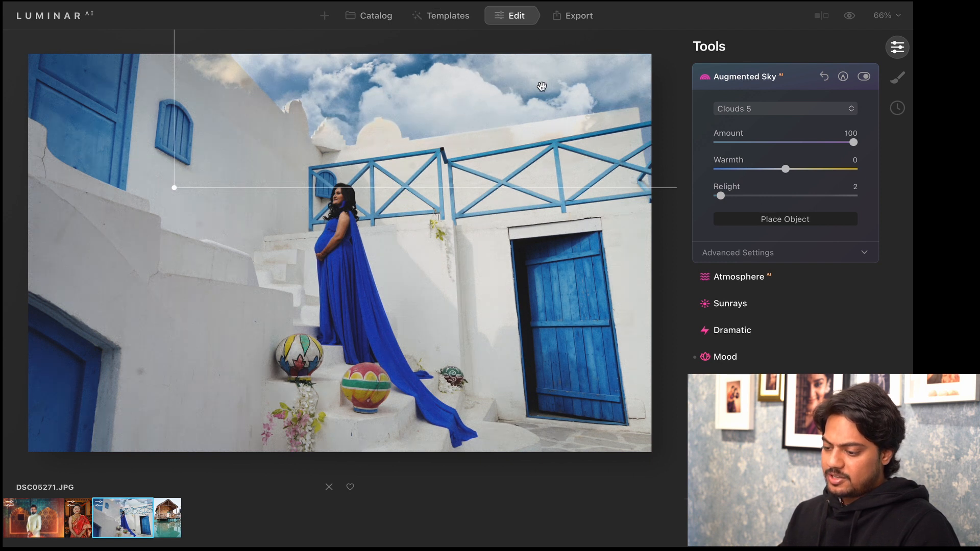
pyautogui.moveTo(542, 86); pyautogui.dragTo(389, 139)
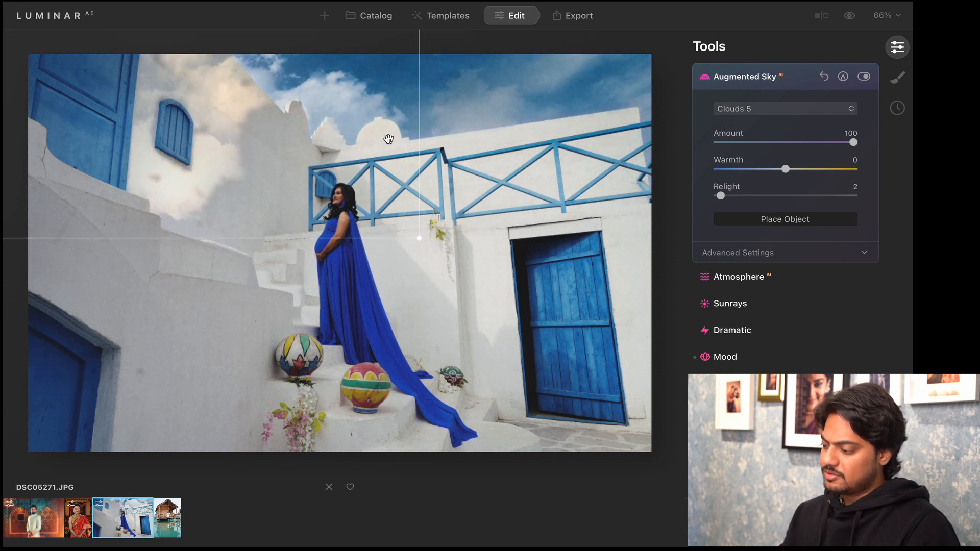
pyautogui.click(794, 221)
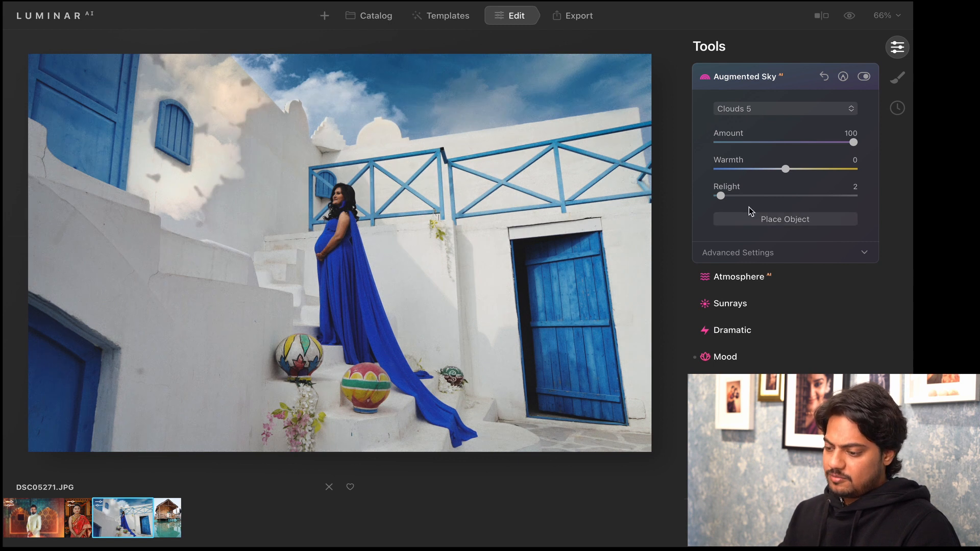
pyautogui.click(773, 219)
pyautogui.moveTo(147, 151); pyautogui.dragTo(340, 116)
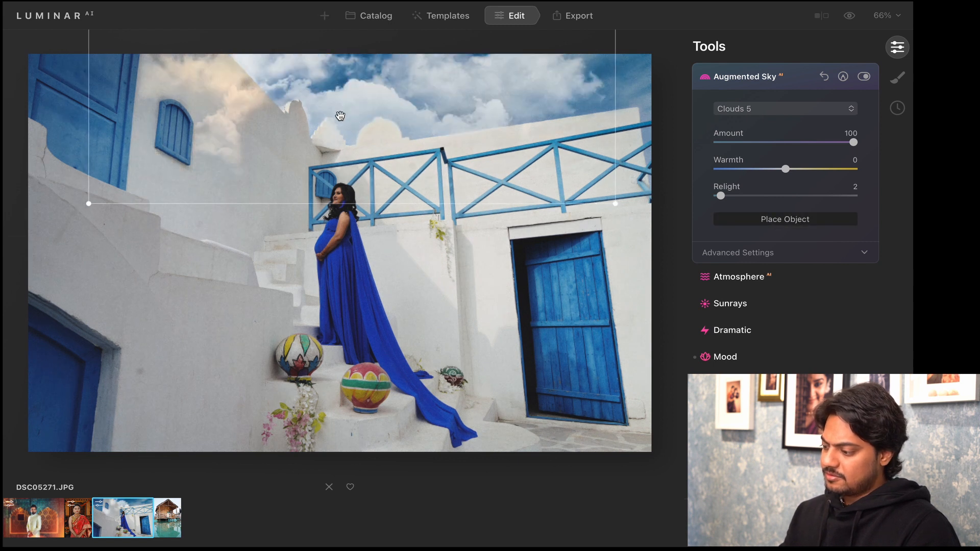
# Look through the available sky objects, and reset Augmented Sky AI so that no object is applied
pyautogui.click(791, 110)
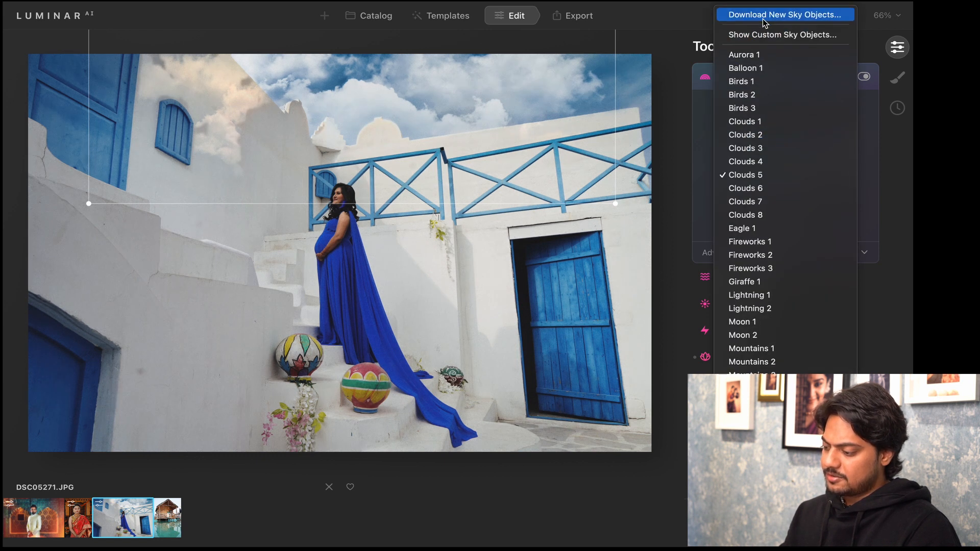
pyautogui.click(688, 136)
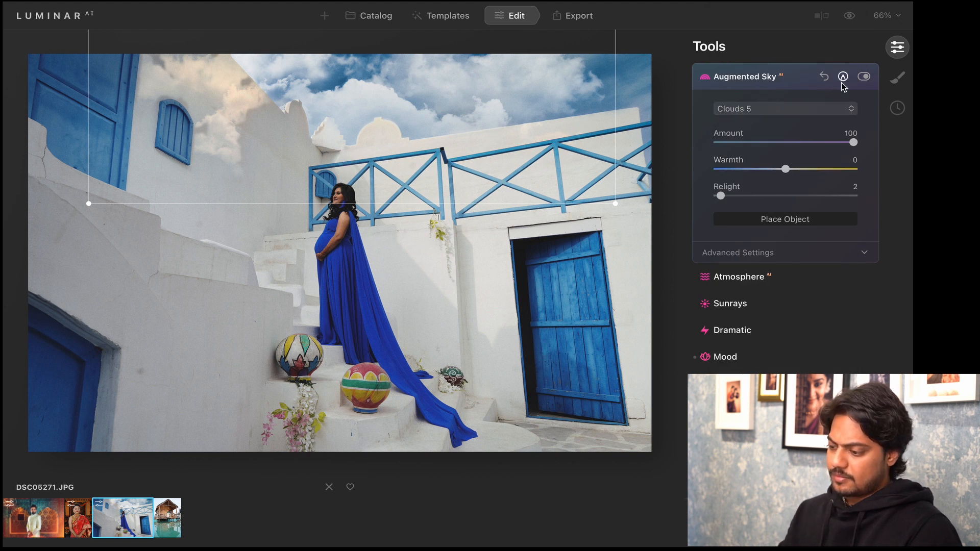
pyautogui.click(824, 76)
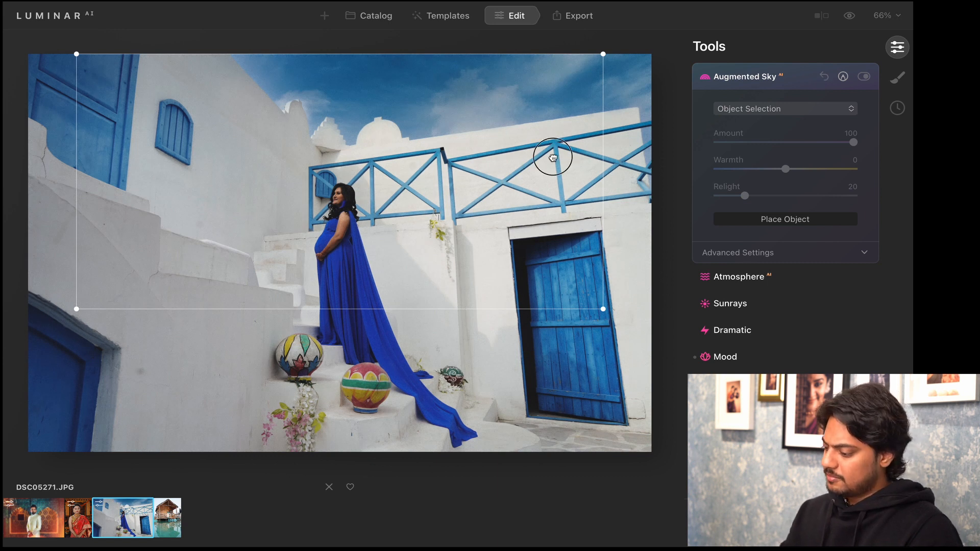
pyautogui.moveTo(553, 157); pyautogui.dragTo(575, 91)
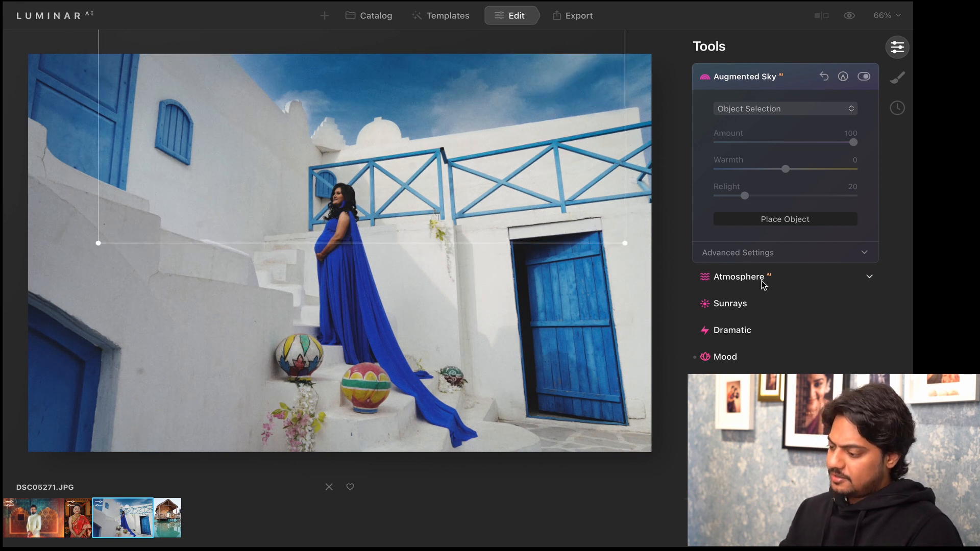
# Try Atmosphere AI in Fog mode with an Amount of 32, and set the Amount back to 0
pyautogui.click(732, 283)
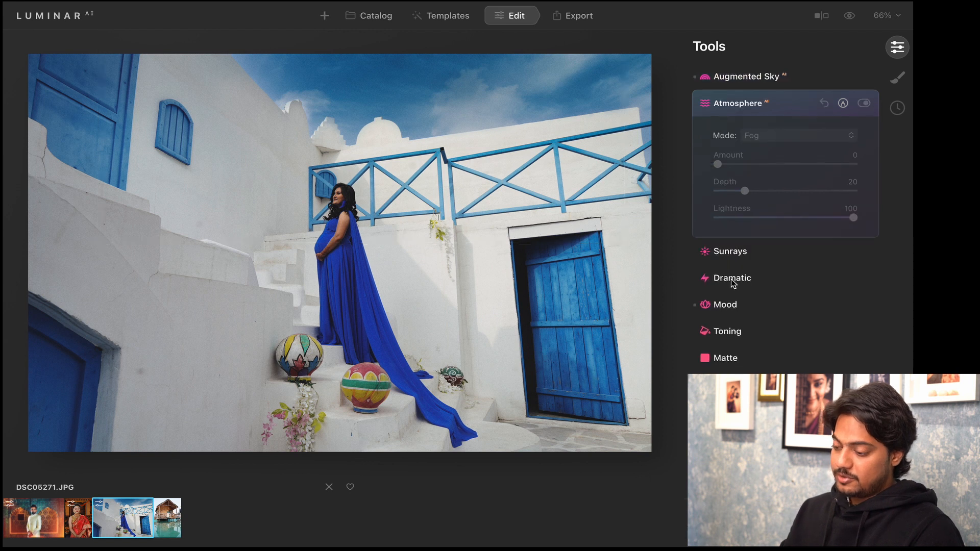
pyautogui.click(760, 164)
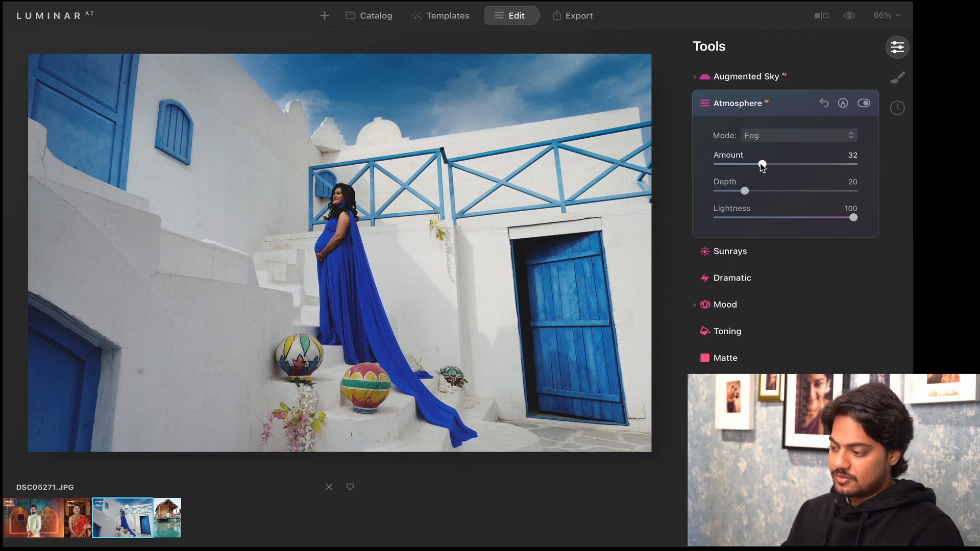
pyautogui.moveTo(761, 164); pyautogui.dragTo(699, 171)
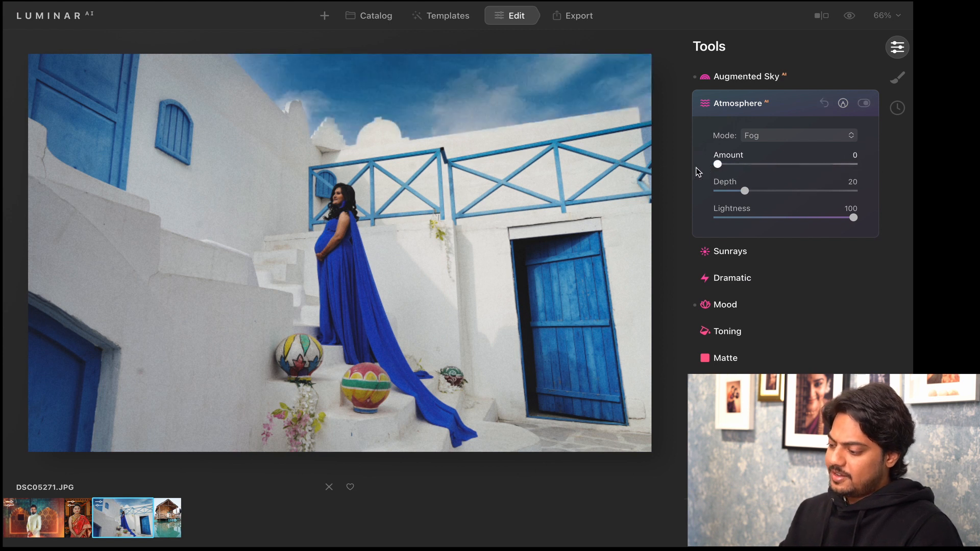
# Try Sunrays at Amount 24 with the sun center at the photo's top edge beside the tall blue door, and set the Amount back to 0
pyautogui.click(729, 252)
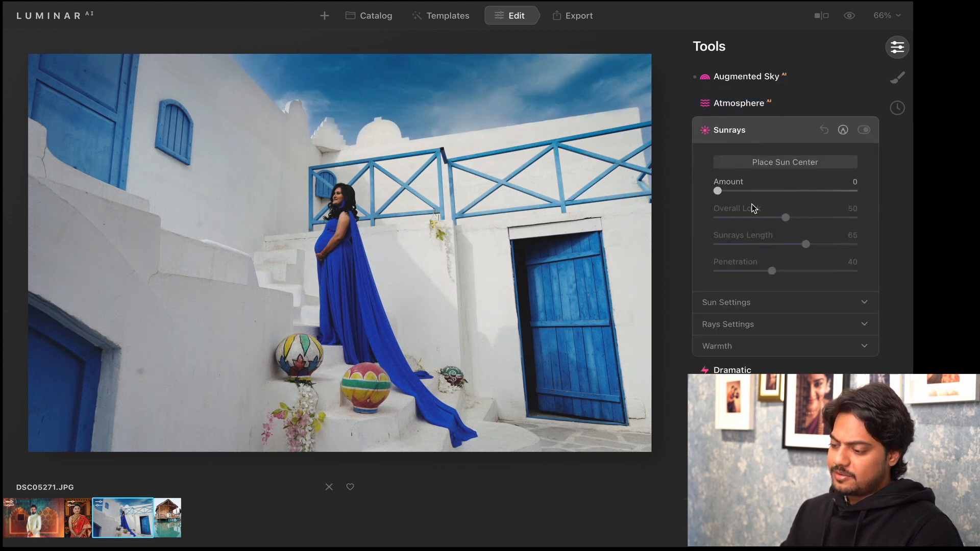
pyautogui.click(776, 162)
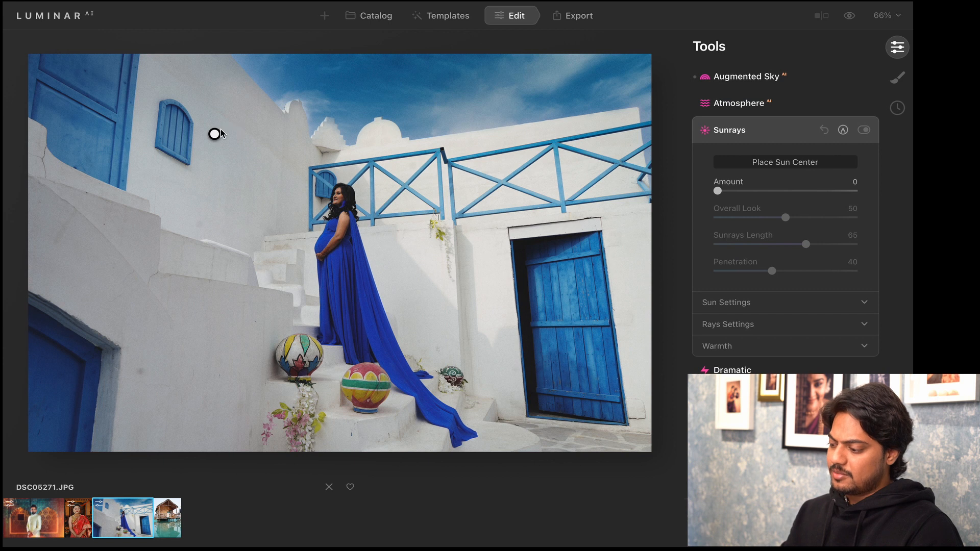
pyautogui.moveTo(214, 134); pyautogui.dragTo(199, 102)
pyautogui.click(752, 191)
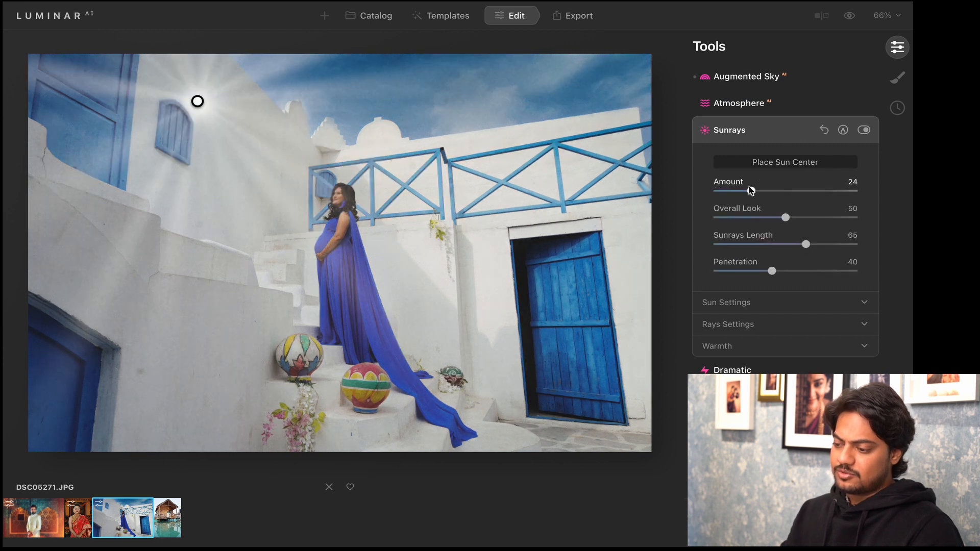
pyautogui.moveTo(198, 101)
pyautogui.mouseDown()
pyautogui.moveTo(591, 101)
pyautogui.moveTo(571, 218)
pyautogui.moveTo(553, 242)
pyautogui.moveTo(492, 247)
pyautogui.moveTo(514, 252)
pyautogui.moveTo(519, 138)
pyautogui.moveTo(637, 86)
pyautogui.moveTo(676, 84)
pyautogui.moveTo(323, 110)
pyautogui.moveTo(206, 45)
pyautogui.moveTo(179, 48)
pyautogui.moveTo(253, 48)
pyautogui.moveTo(260, 82)
pyautogui.moveTo(243, 89)
pyautogui.moveTo(225, 47)
pyautogui.moveTo(228, 63)
pyautogui.moveTo(120, 144)
pyautogui.moveTo(343, 65)
pyautogui.moveTo(350, 72)
pyautogui.moveTo(252, 65)
pyautogui.moveTo(219, 92)
pyautogui.moveTo(271, 59)
pyautogui.moveTo(272, 121)
pyautogui.moveTo(276, 84)
pyautogui.moveTo(219, 44)
pyautogui.moveTo(74, 54)
pyautogui.moveTo(33, 92)
pyautogui.moveTo(170, 57)
pyautogui.moveTo(366, 39)
pyautogui.moveTo(515, 95)
pyautogui.moveTo(650, 103)
pyautogui.moveTo(696, 162)
pyautogui.moveTo(709, 234)
pyautogui.moveTo(707, 321)
pyautogui.moveTo(718, 203)
pyautogui.moveTo(274, 59)
pyautogui.moveTo(81, 48)
pyautogui.moveTo(4, 144)
pyautogui.moveTo(120, 54)
pyautogui.moveTo(132, 60)
pyautogui.mouseUp()
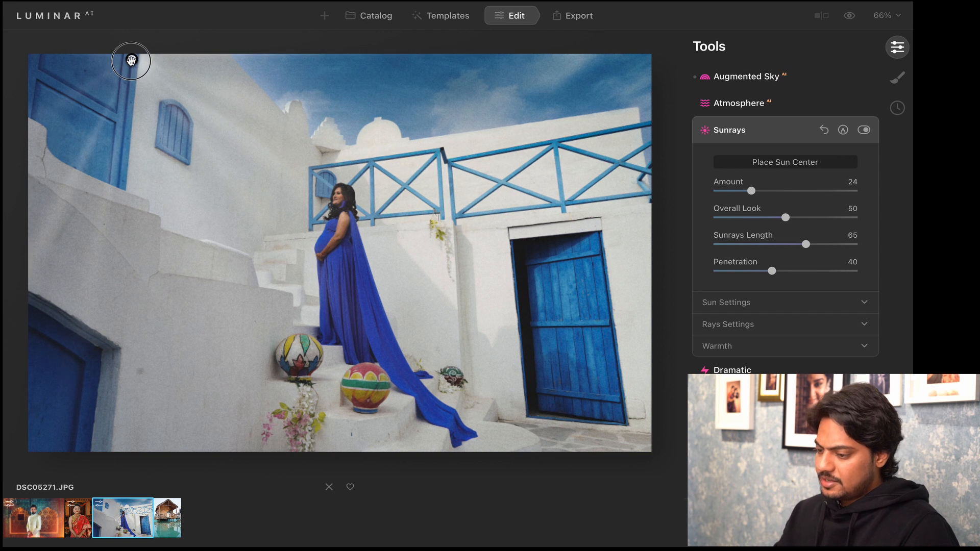
pyautogui.click(801, 165)
pyautogui.moveTo(754, 197); pyautogui.dragTo(650, 197)
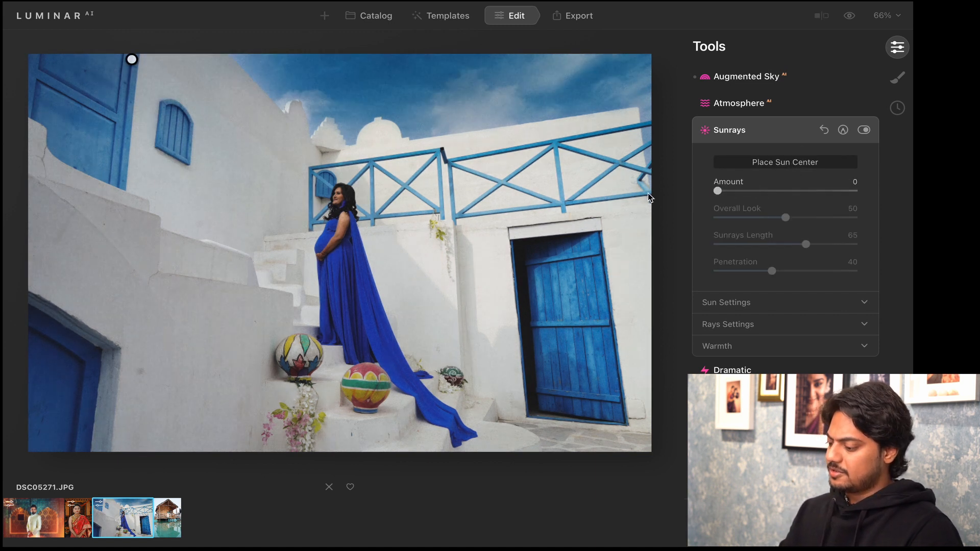
# Switch to the hut photo DSC05590.JPG and examine the wires and dark umbrella beside the roof up close
pyautogui.scroll(-12, 794, 167)
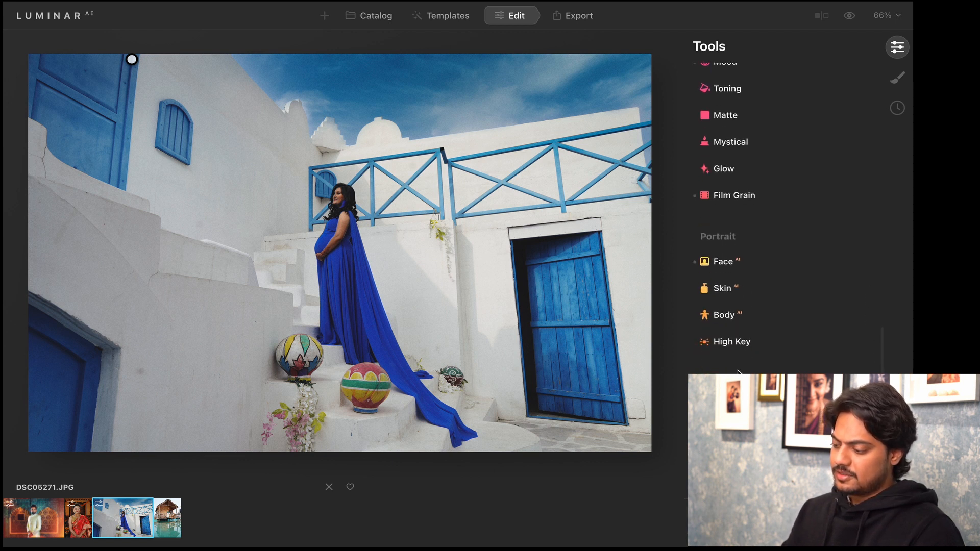
pyautogui.scroll(-1, 768, 286)
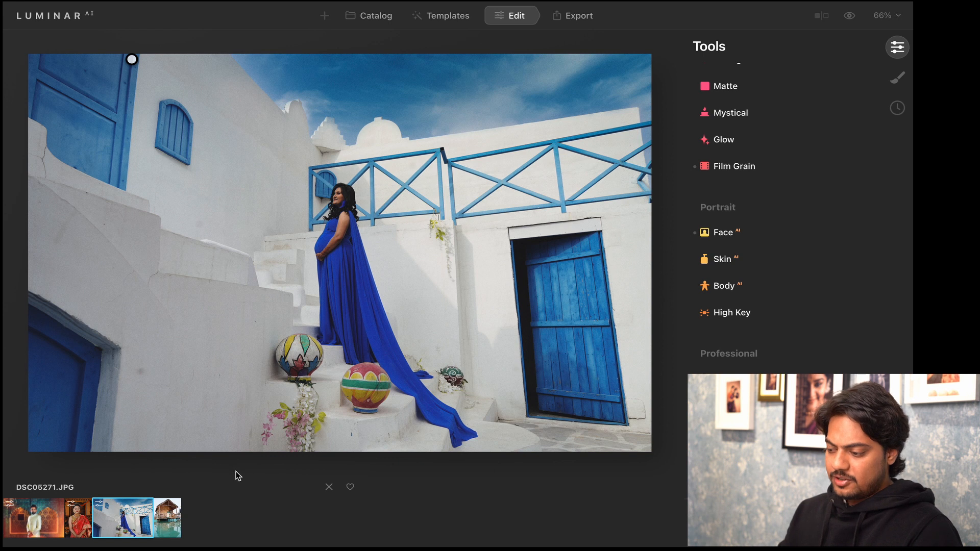
pyautogui.click(171, 510)
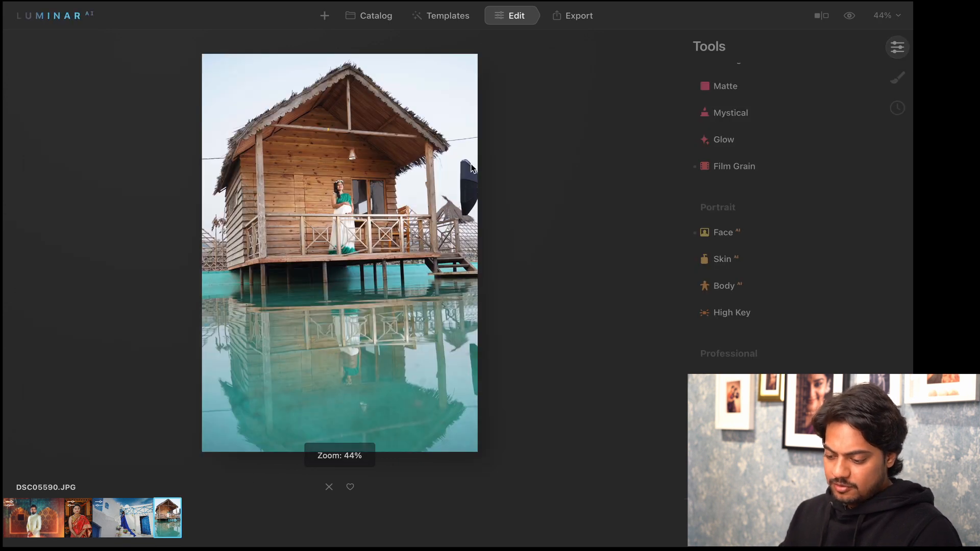
pyautogui.click(123, 520)
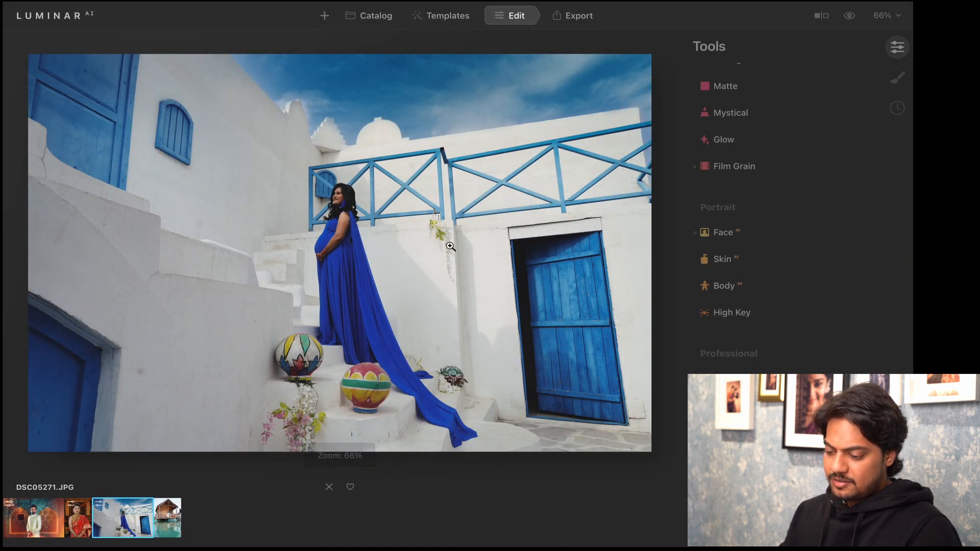
pyautogui.click(164, 505)
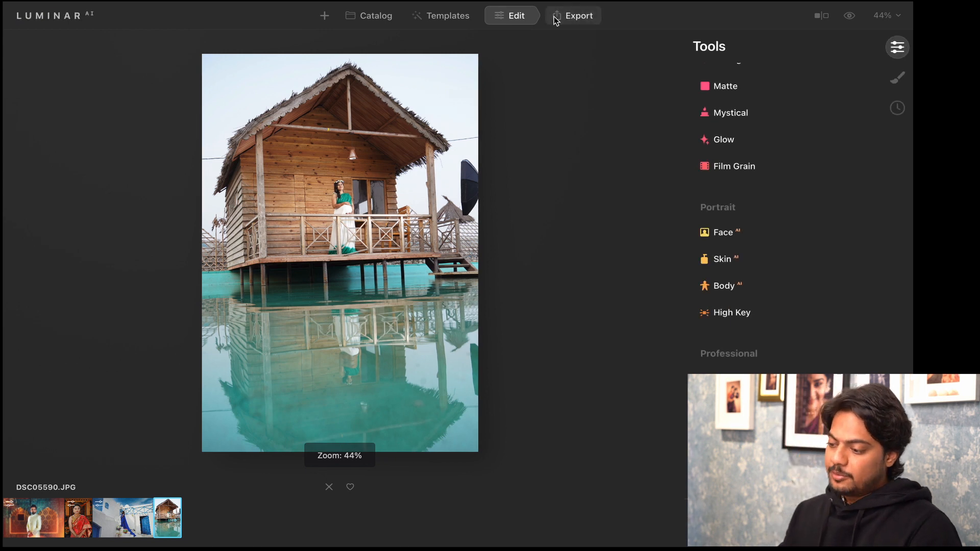
pyautogui.click(455, 188)
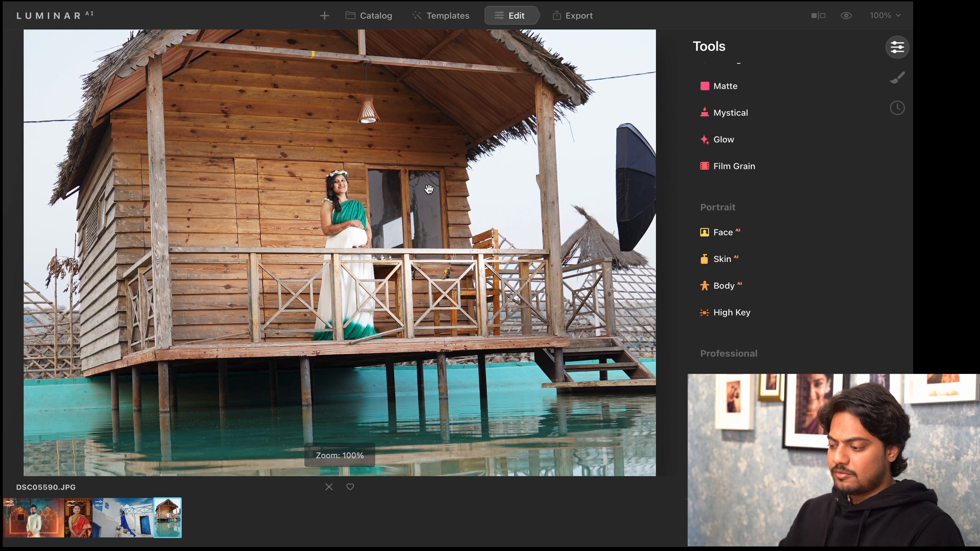
pyautogui.click(635, 160)
pyautogui.click(460, 140)
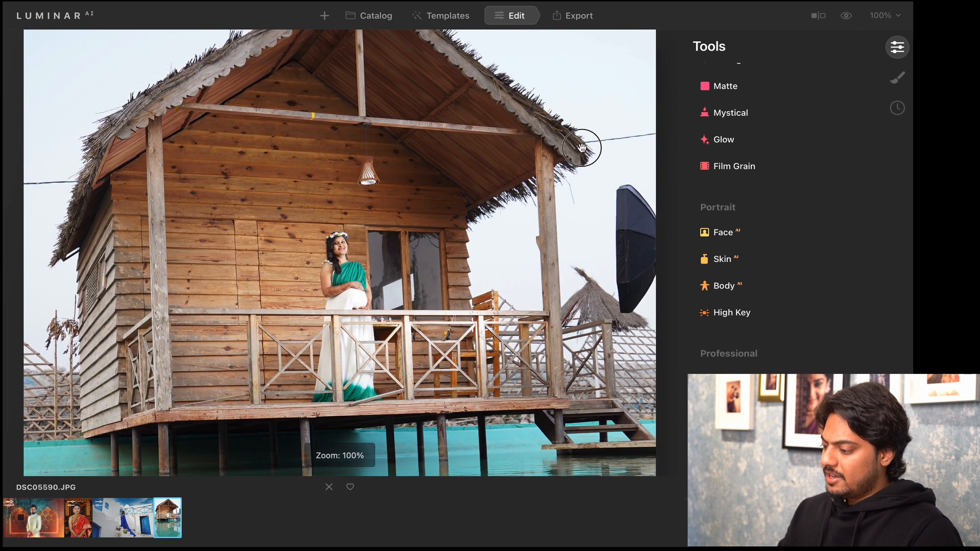
pyautogui.click(582, 148)
# Select the overhead wires on both sides of the hut's roof for removal with the Erase tool
pyautogui.scroll(10, 794, 133)
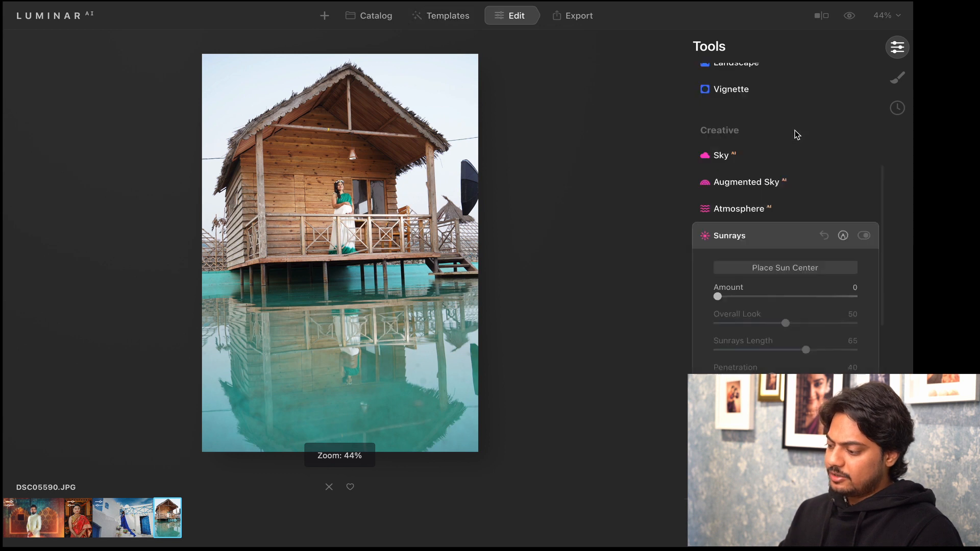
pyautogui.click(721, 154)
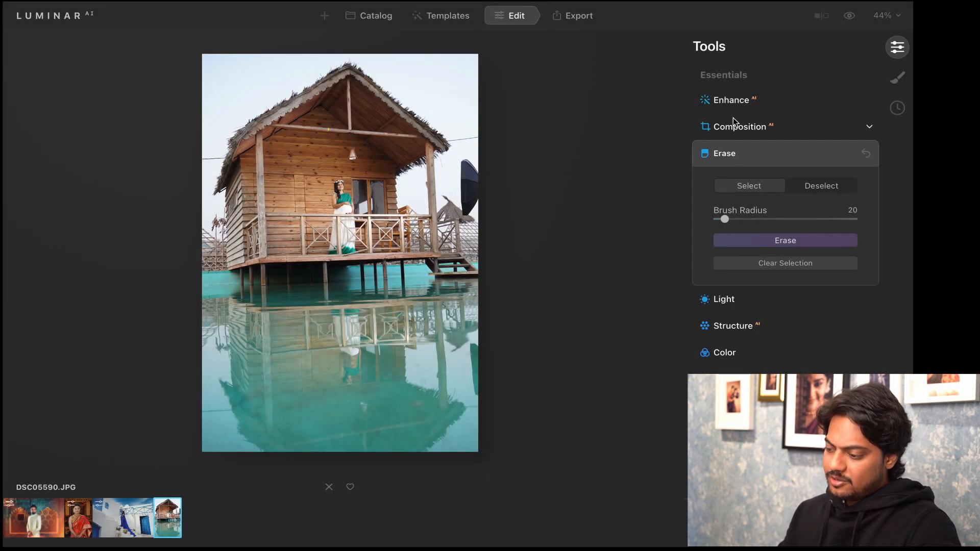
pyautogui.click(738, 124)
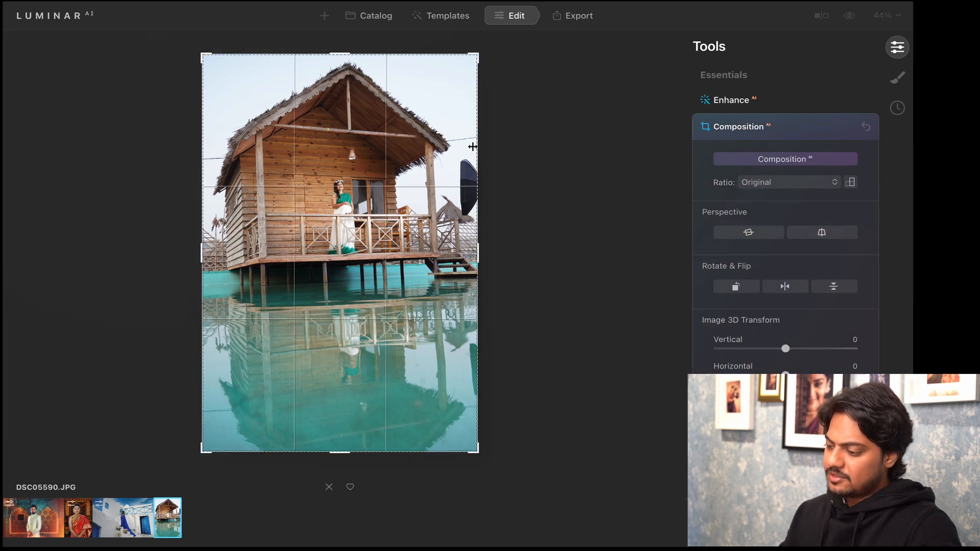
pyautogui.click(738, 98)
pyautogui.doubleClick(474, 143)
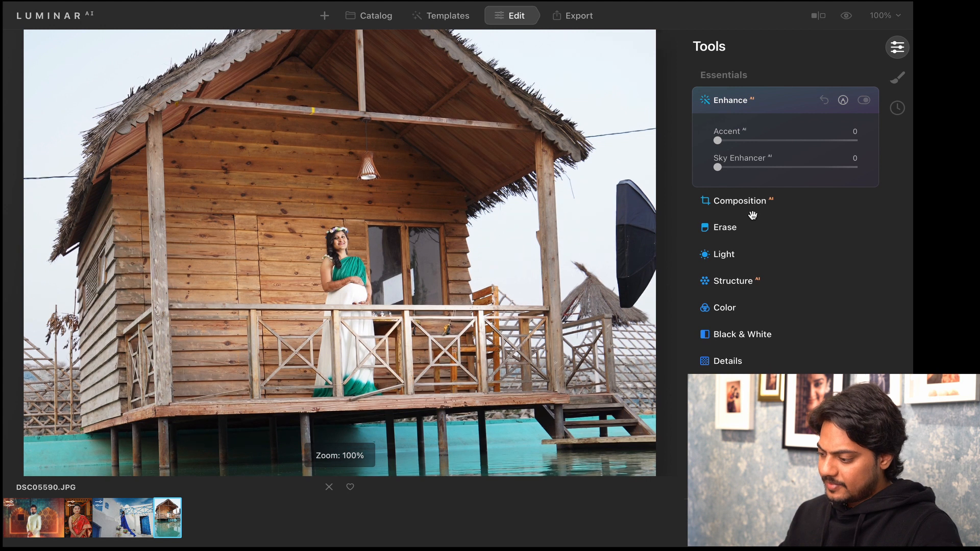
pyautogui.click(715, 229)
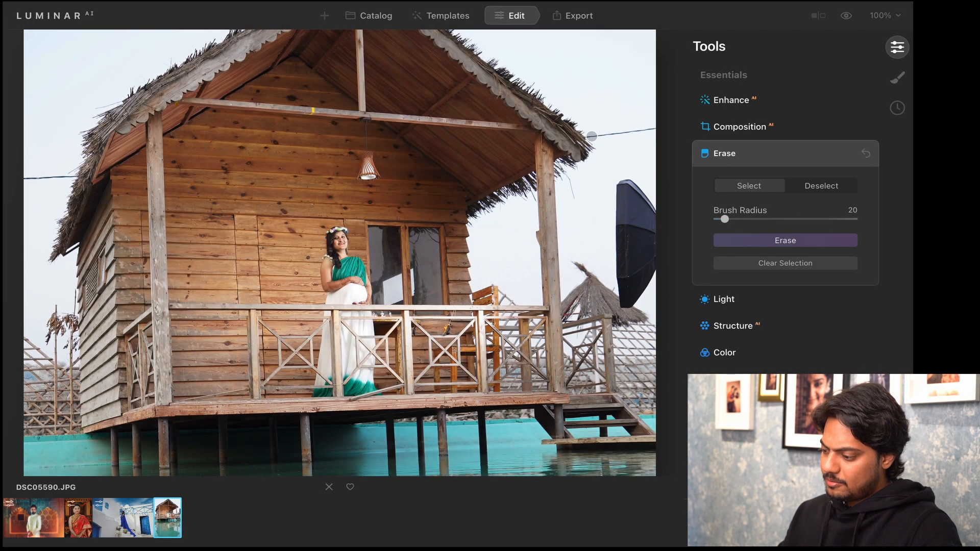
pyautogui.moveTo(592, 137); pyautogui.dragTo(672, 129)
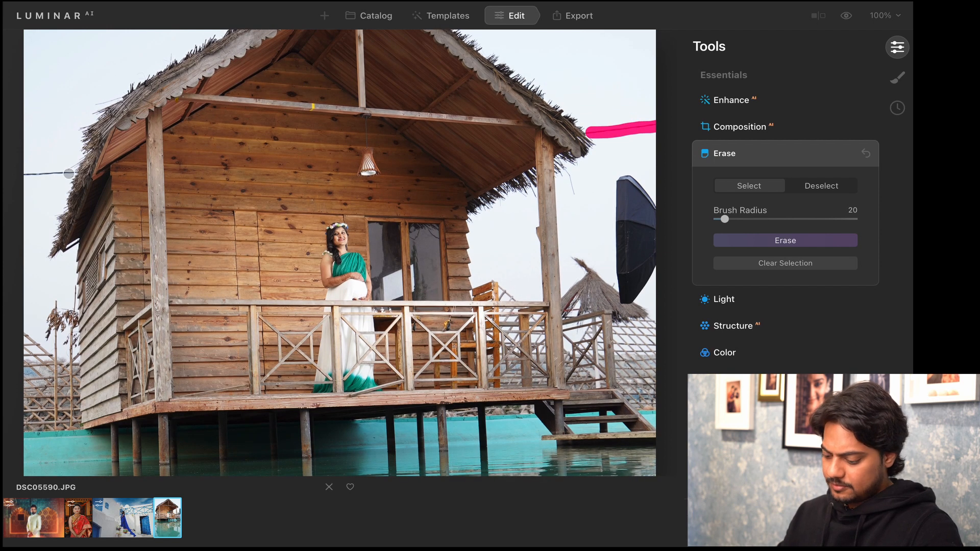
pyautogui.moveTo(69, 173); pyautogui.dragTo(18, 180)
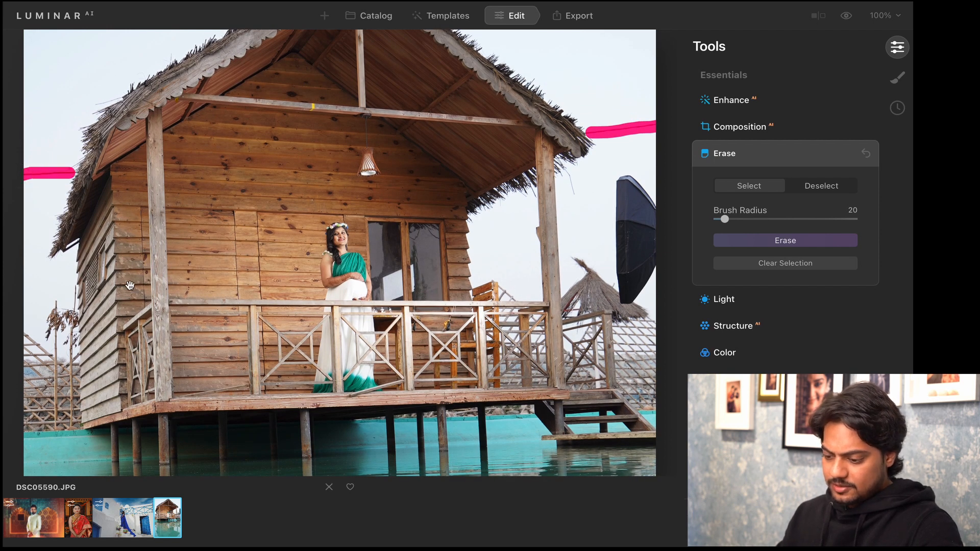
# Add the wire reflections in the water on both sides of the hut's reflection to the Erase selection
pyautogui.moveTo(130, 286); pyautogui.dragTo(170, 13)
pyautogui.moveTo(155, 200); pyautogui.dragTo(191, 50)
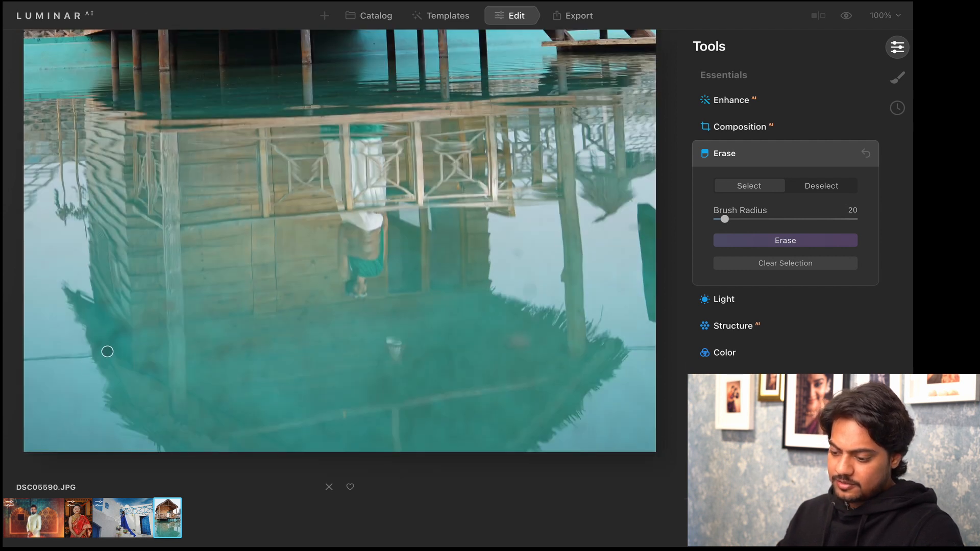
pyautogui.moveTo(86, 358); pyautogui.dragTo(14, 364)
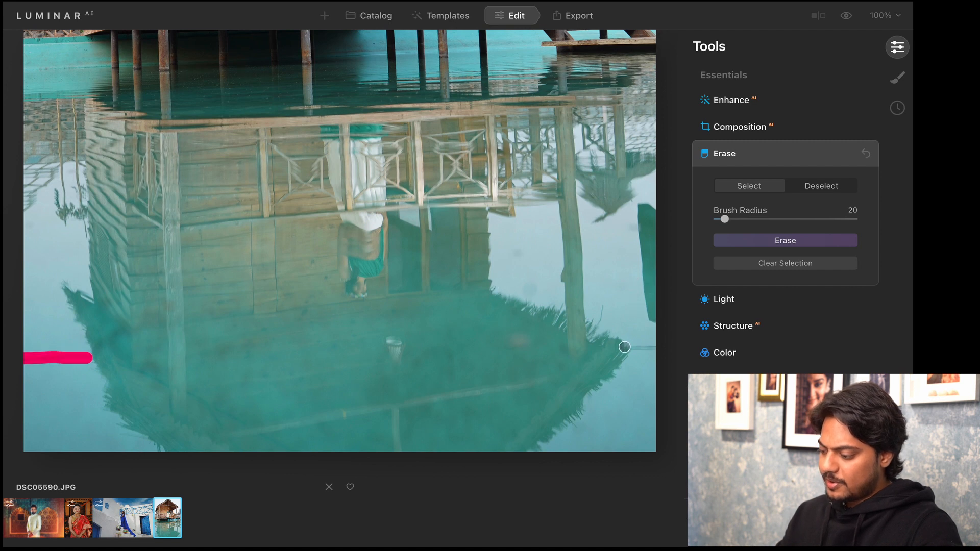
pyautogui.moveTo(634, 347); pyautogui.dragTo(670, 351)
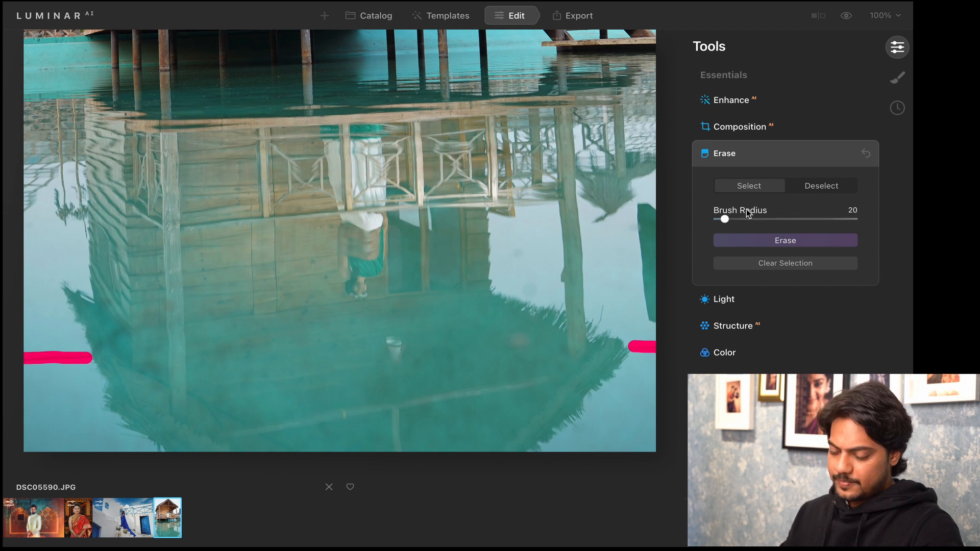
# Erase the selected wires and wire reflections and check the cleaned-up result on the whole photo
pyautogui.click(765, 242)
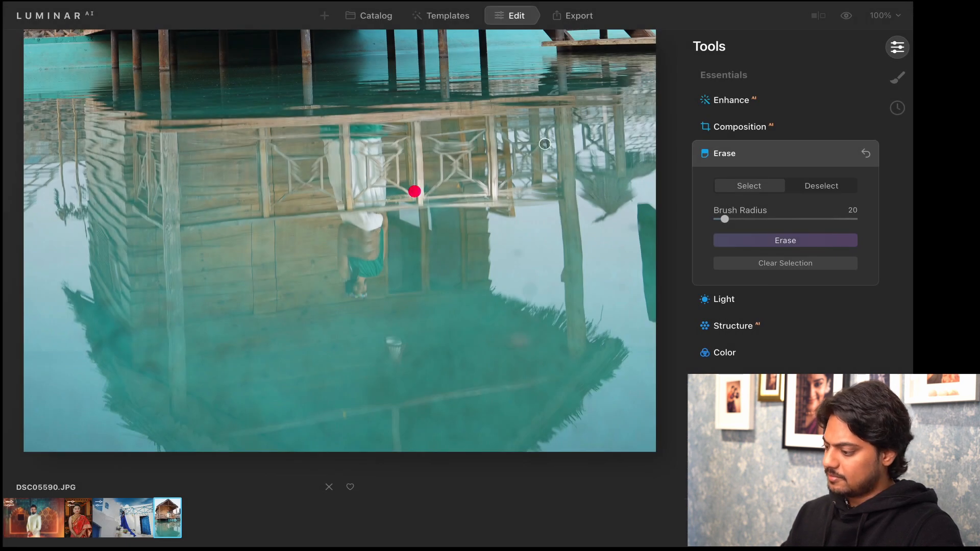
pyautogui.click(733, 105)
pyautogui.click(460, 172)
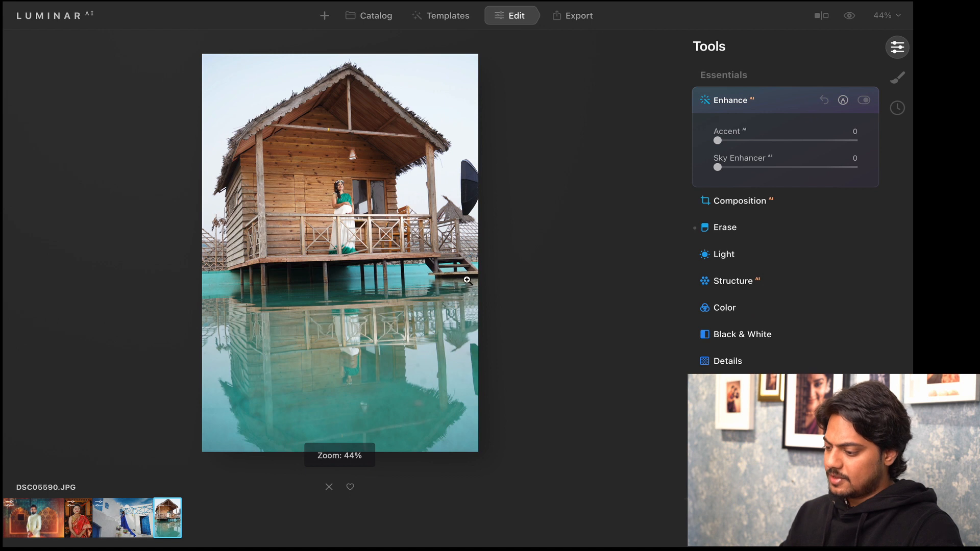
# Erase the dark umbrella beside the hut with a brush radius of 45, including the leftover patch beneath the neighbouring thatched roofs
pyautogui.click(465, 187)
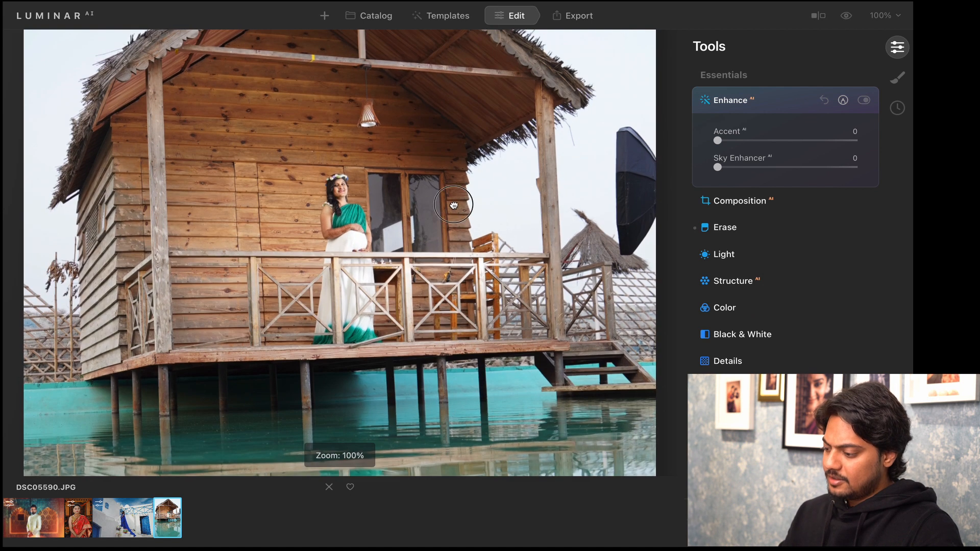
pyautogui.click(724, 227)
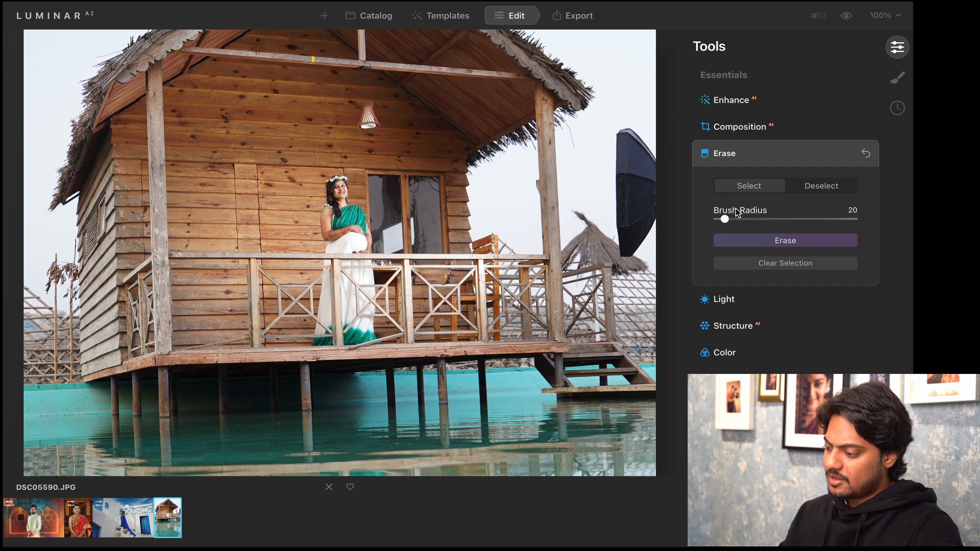
pyautogui.moveTo(624, 140)
pyautogui.mouseDown()
pyautogui.moveTo(652, 174)
pyautogui.moveTo(630, 143)
pyautogui.moveTo(630, 211)
pyautogui.moveTo(629, 162)
pyautogui.moveTo(647, 204)
pyautogui.moveTo(657, 178)
pyautogui.moveTo(657, 193)
pyautogui.moveTo(630, 244)
pyautogui.moveTo(624, 220)
pyautogui.moveTo(626, 252)
pyautogui.moveTo(638, 204)
pyautogui.mouseUp()
pyautogui.click(772, 242)
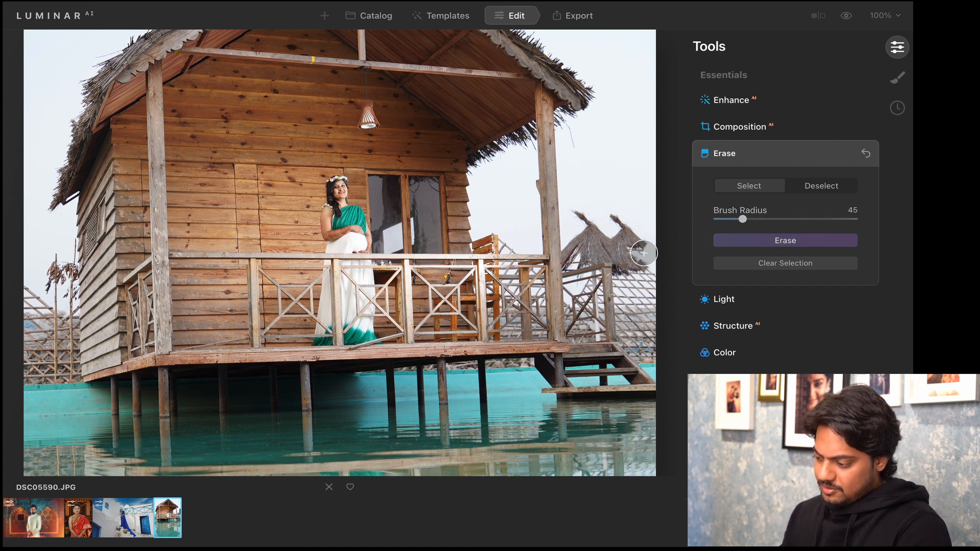
pyautogui.moveTo(636, 251); pyautogui.dragTo(658, 266)
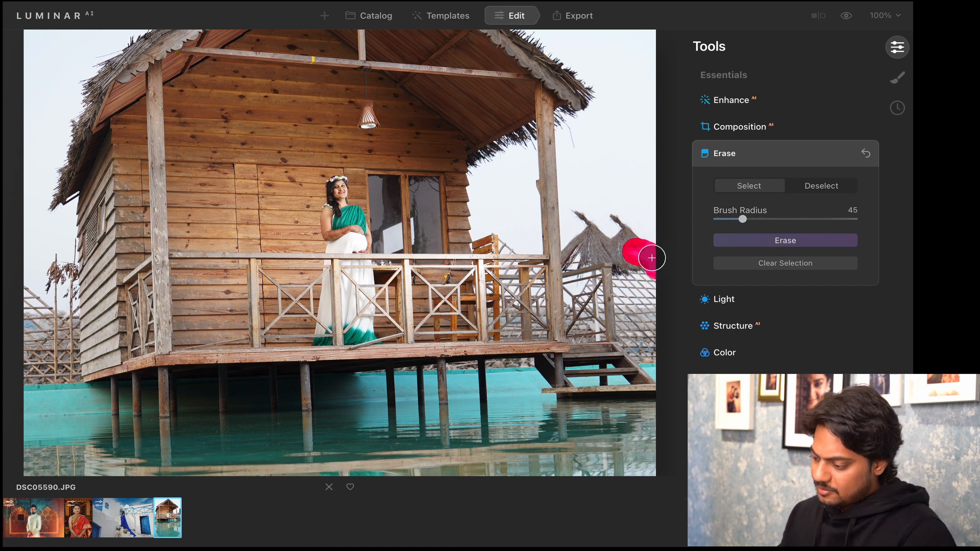
pyautogui.click(781, 242)
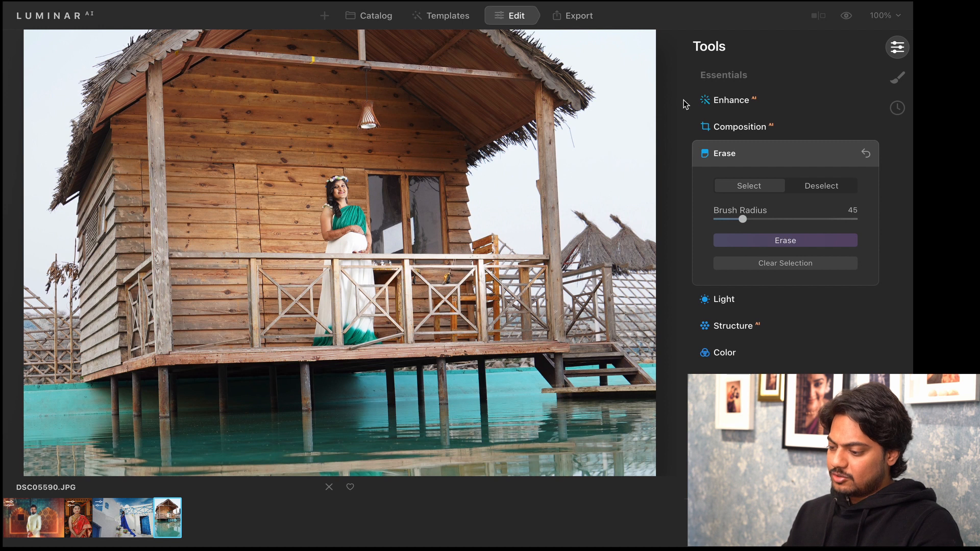
# Erase the dark umbrella's reflection from the water at the photo's edge and review the whole photo
pyautogui.click(734, 100)
pyautogui.click(437, 232)
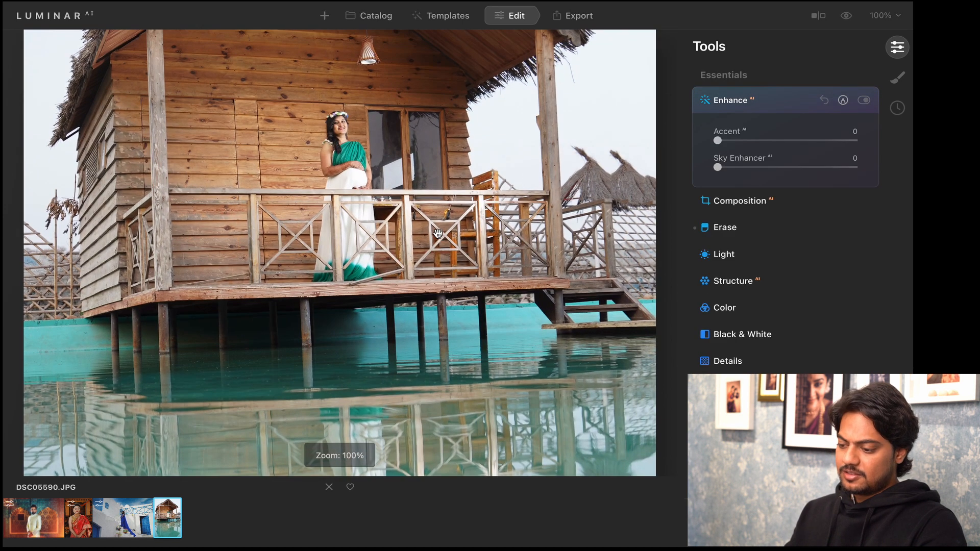
pyautogui.click(437, 233)
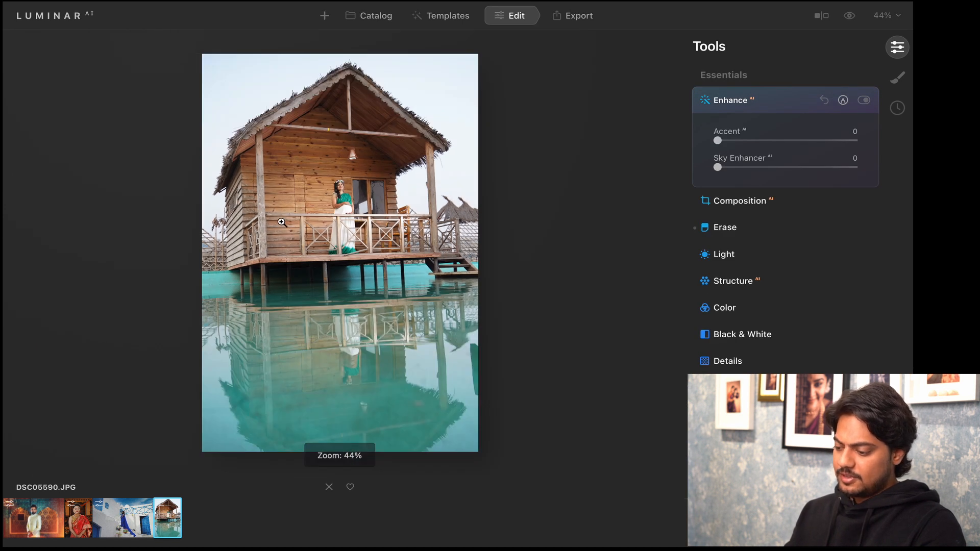
pyautogui.click(467, 360)
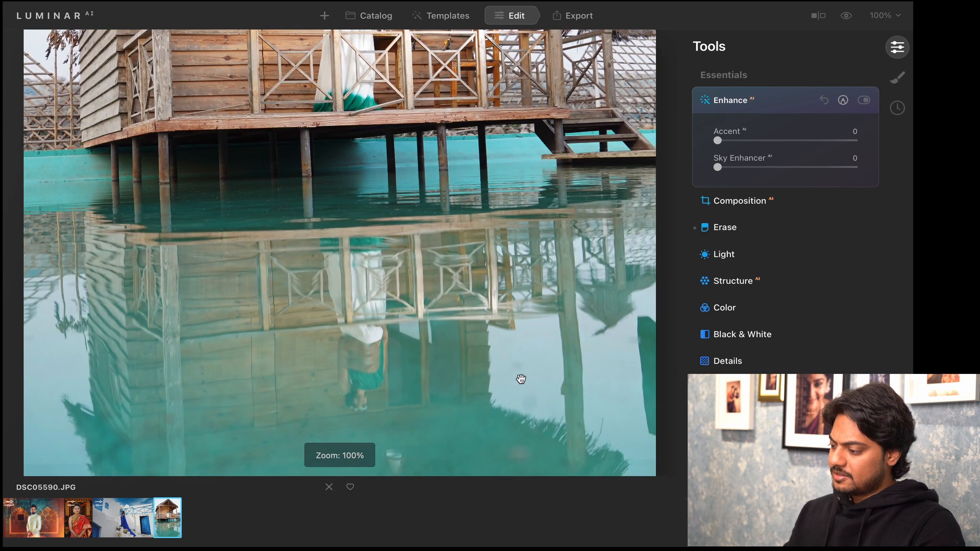
pyautogui.moveTo(521, 379); pyautogui.dragTo(383, 295)
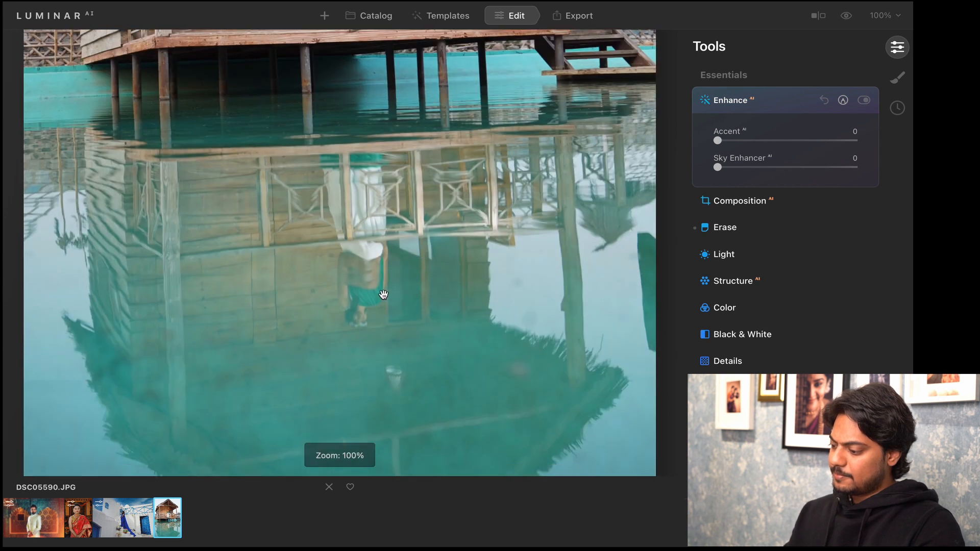
pyautogui.click(739, 235)
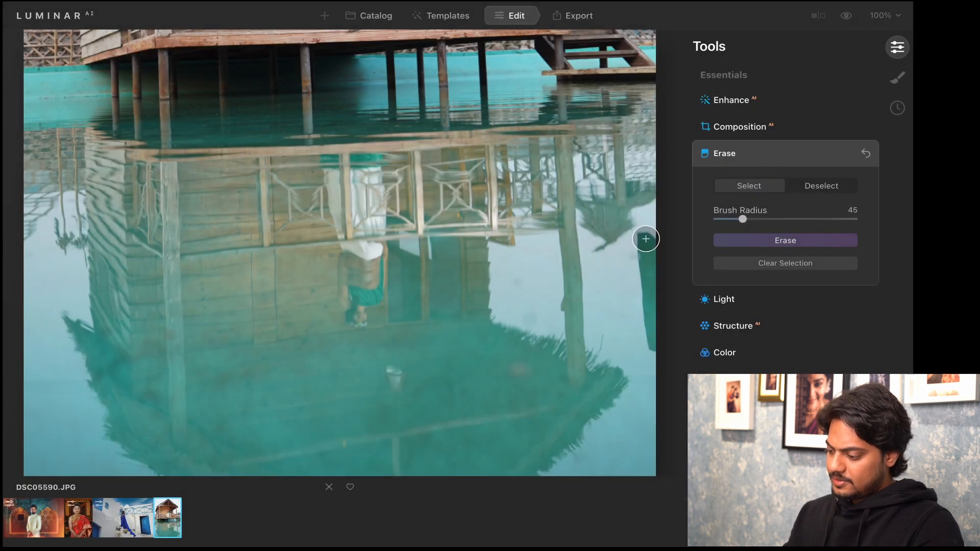
pyautogui.moveTo(646, 239); pyautogui.dragTo(657, 357)
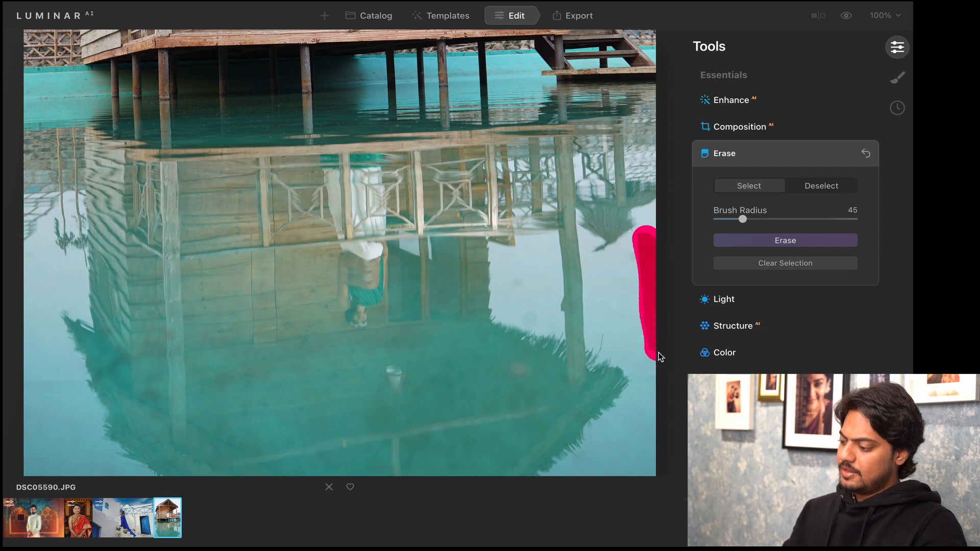
pyautogui.click(758, 244)
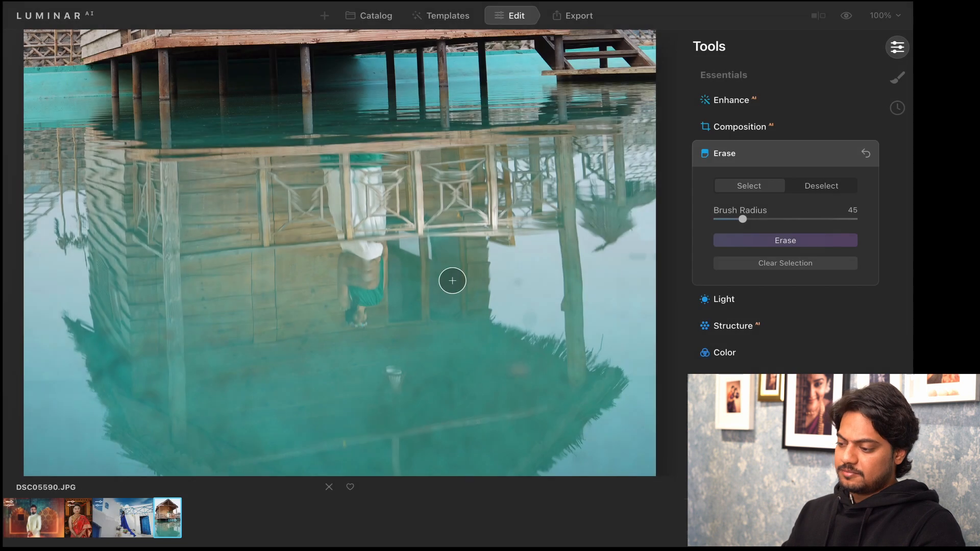
pyautogui.click(730, 101)
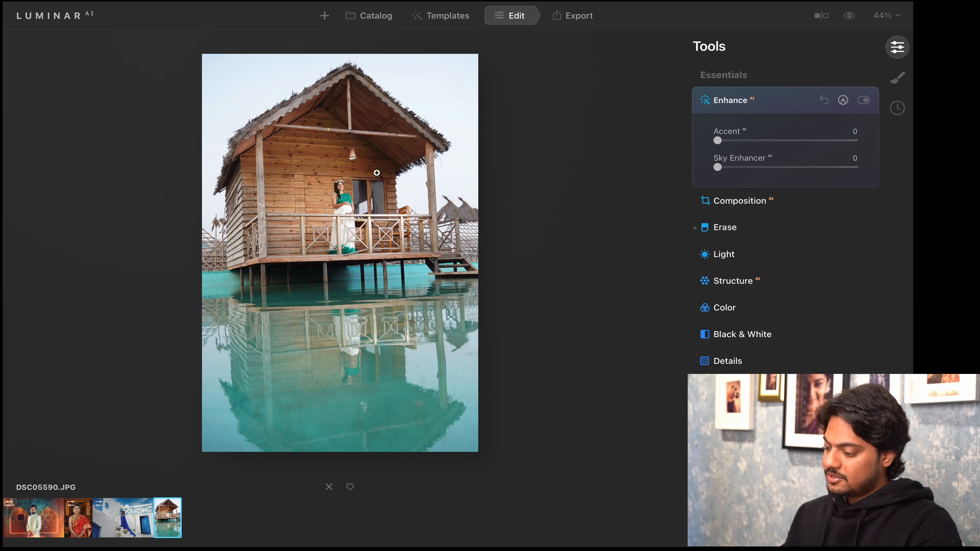
# Try replacing the sky behind the hut with Blue Sky 2 using Sky AI
pyautogui.scroll(-5, 747, 303)
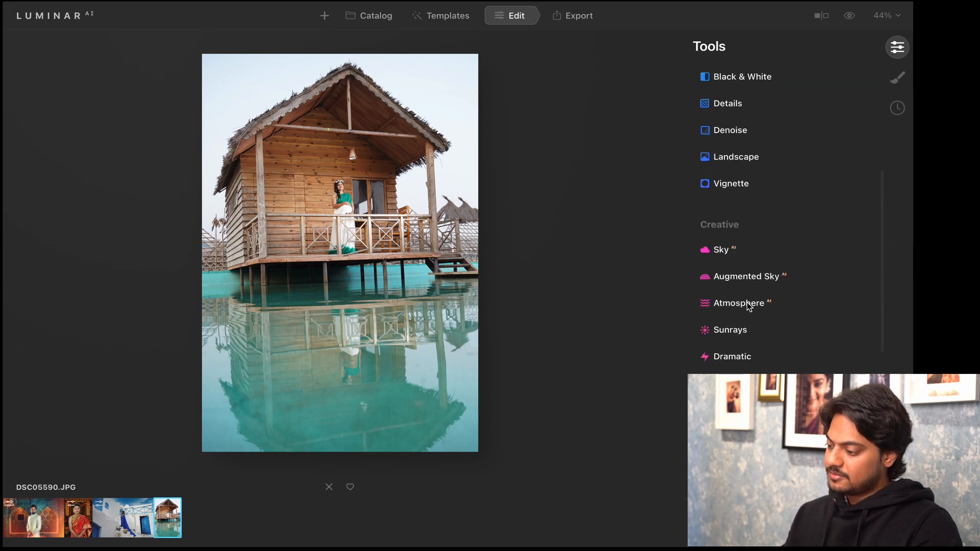
pyautogui.click(713, 252)
pyautogui.click(746, 209)
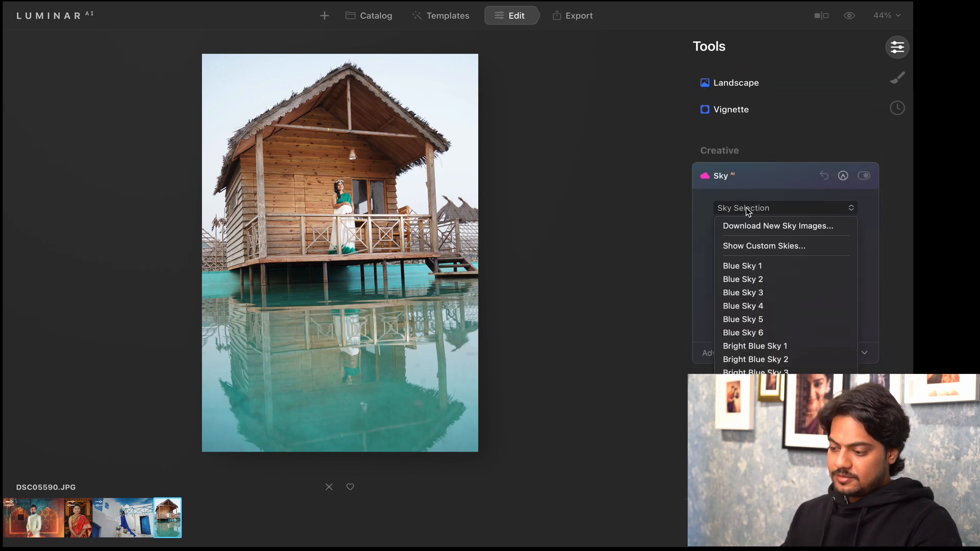
pyautogui.click(757, 279)
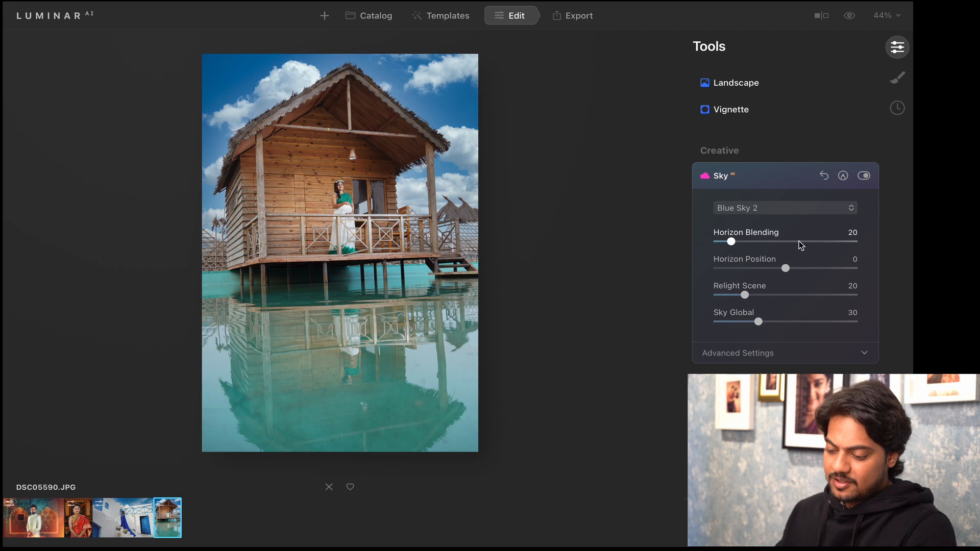
# View DSC05271.JPG for comparison, return to DSC05590.JPG and examine the replaced sky around the hut's roof and edges up close
pyautogui.click(105, 506)
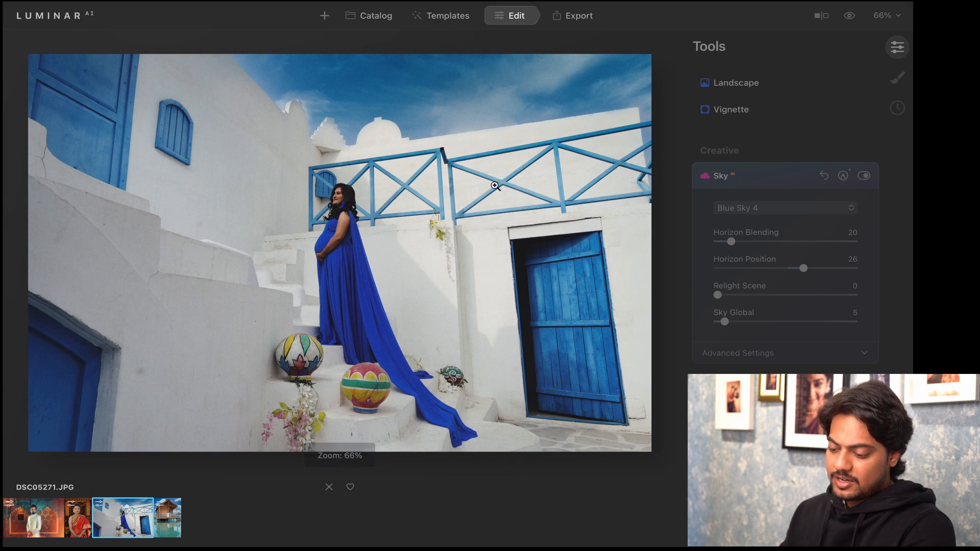
pyautogui.click(164, 519)
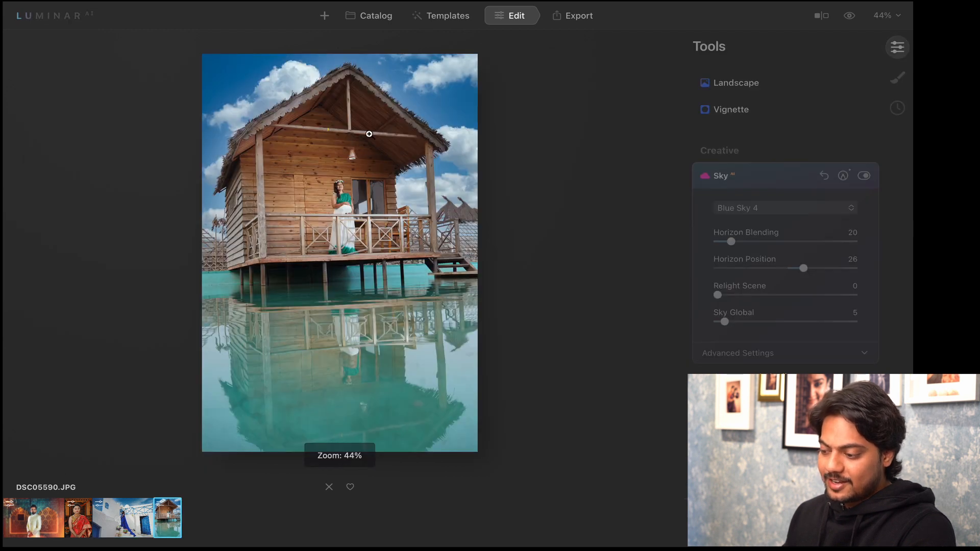
pyautogui.click(435, 214)
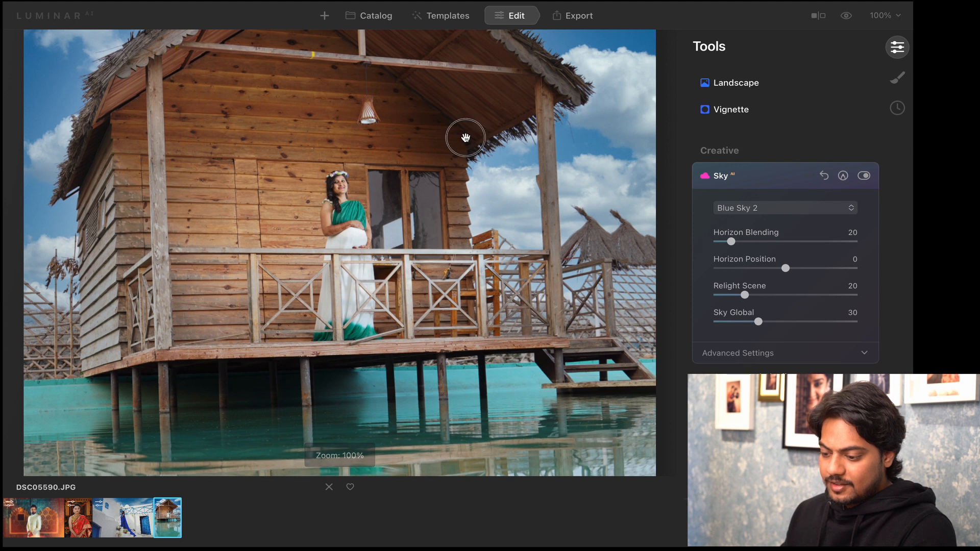
pyautogui.moveTo(462, 138); pyautogui.dragTo(453, 311)
pyautogui.scroll(-2, 319, 127)
pyautogui.click(220, 232)
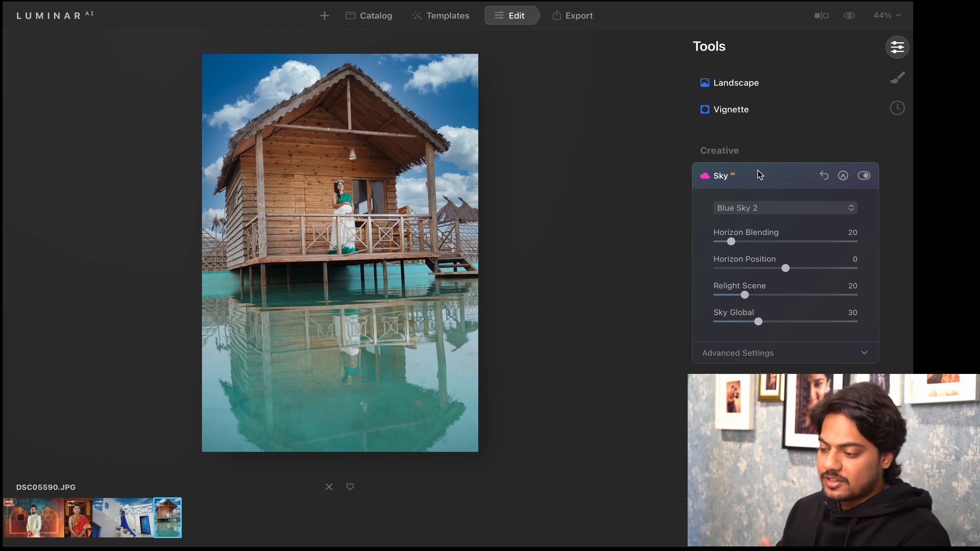
# Try Blue Sky 3, Blue Sky 5 and Blue Sky 4 as the replacement sky behind the hut
pyautogui.click(796, 209)
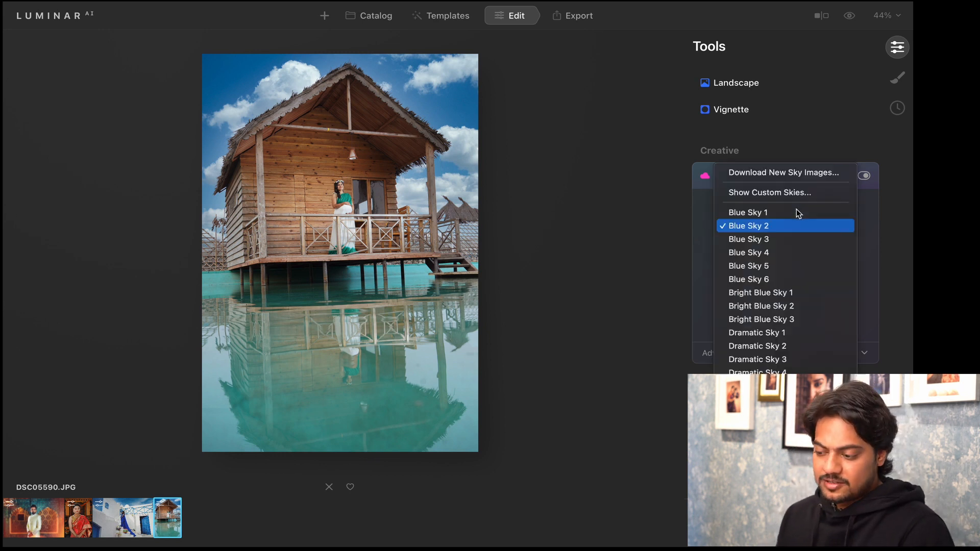
pyautogui.click(761, 240)
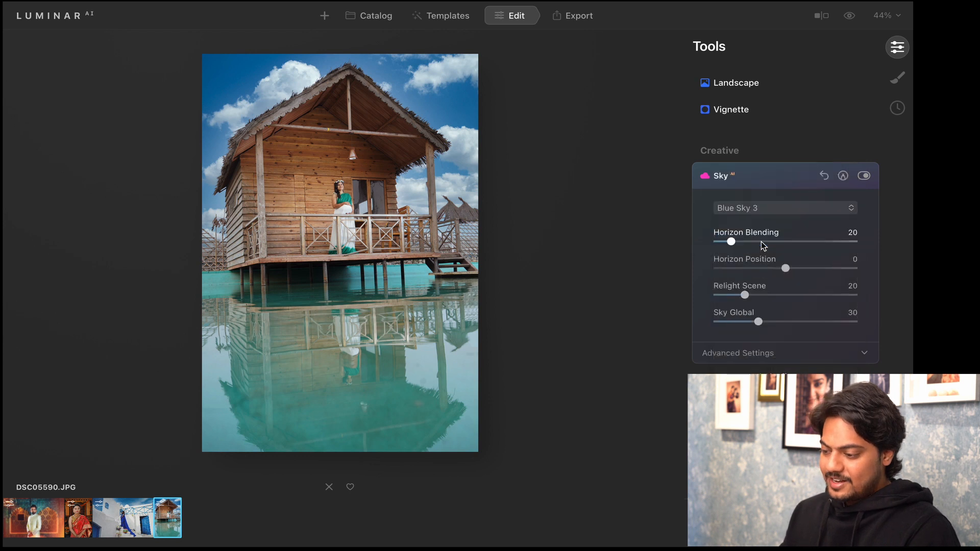
pyautogui.click(774, 213)
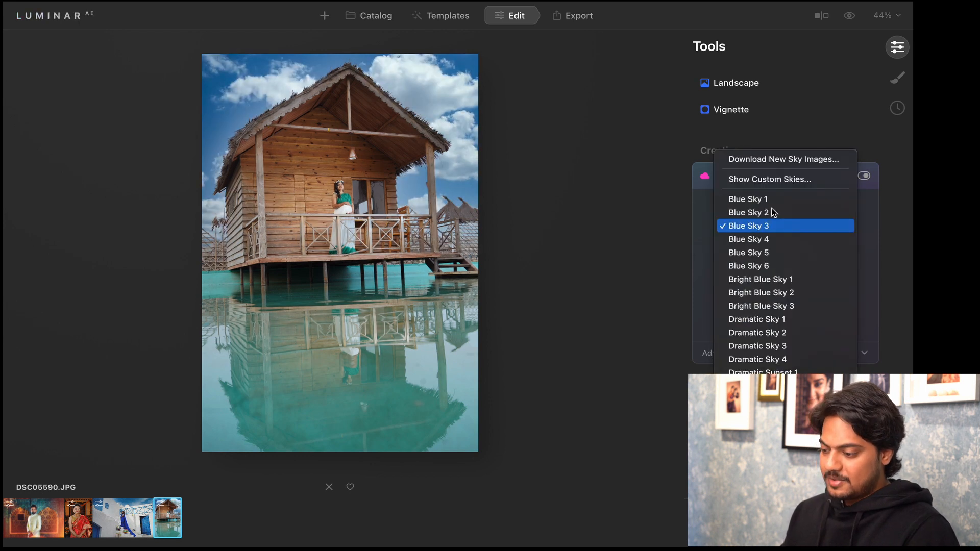
pyautogui.click(774, 255)
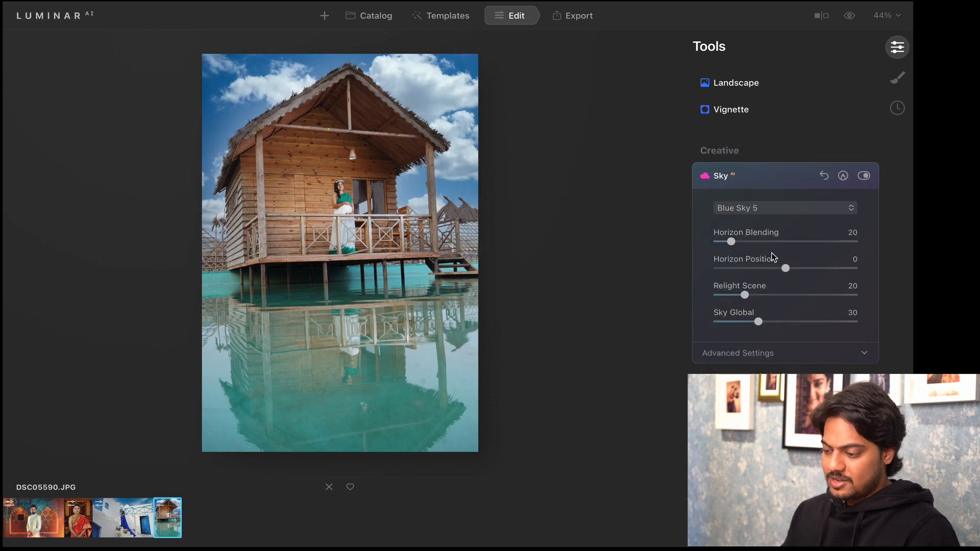
pyautogui.click(789, 213)
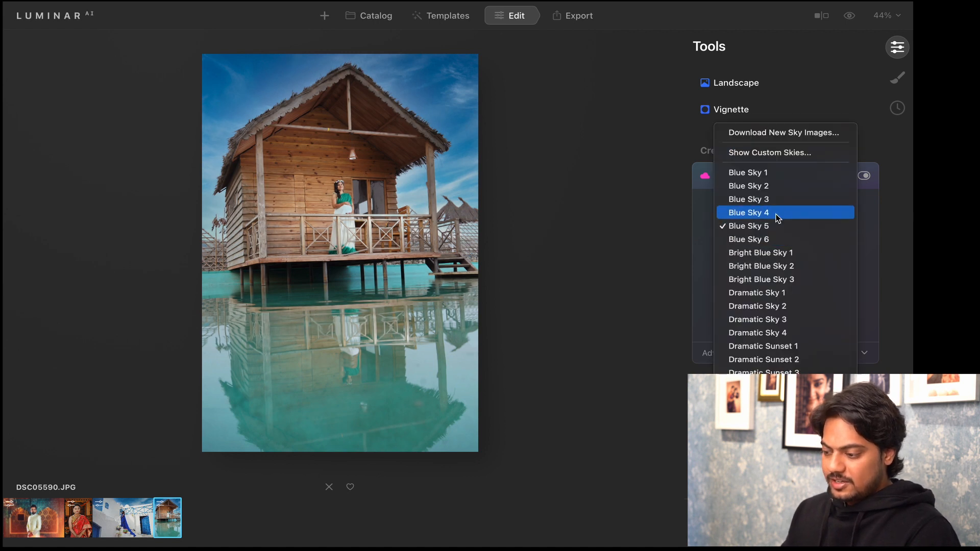
pyautogui.click(776, 212)
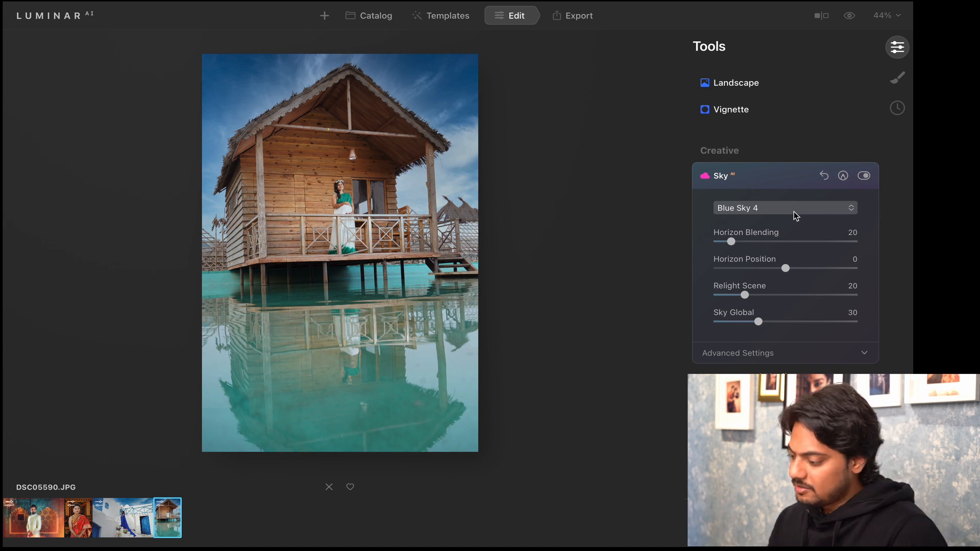
# Try Bright Blue Sky 2 and Dramatic Sky 2 as the replacement sky behind the hut
pyautogui.click(794, 214)
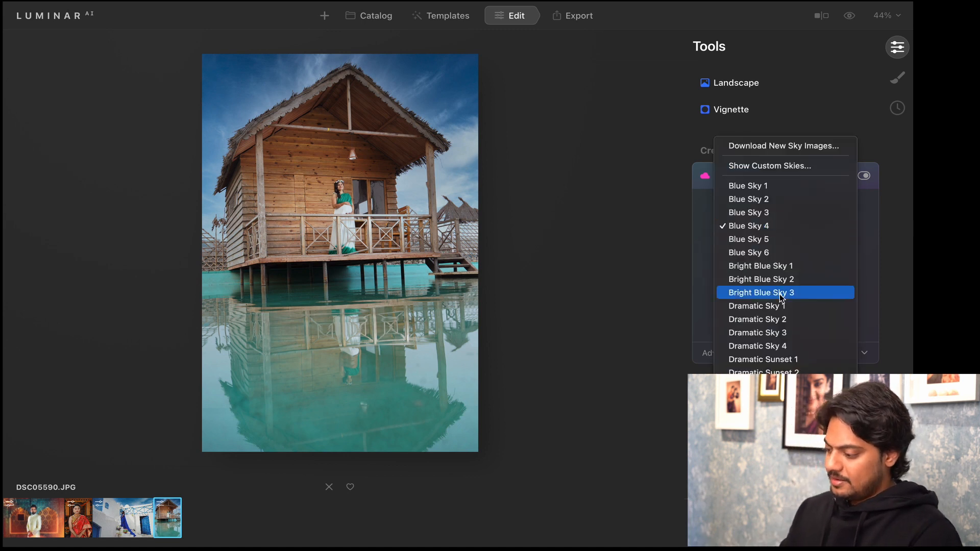
pyautogui.click(784, 281)
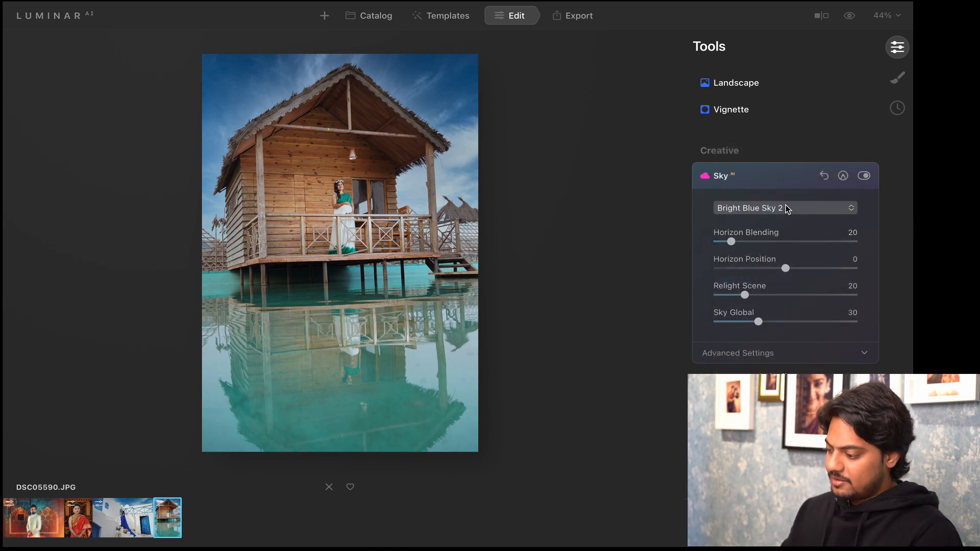
pyautogui.click(786, 207)
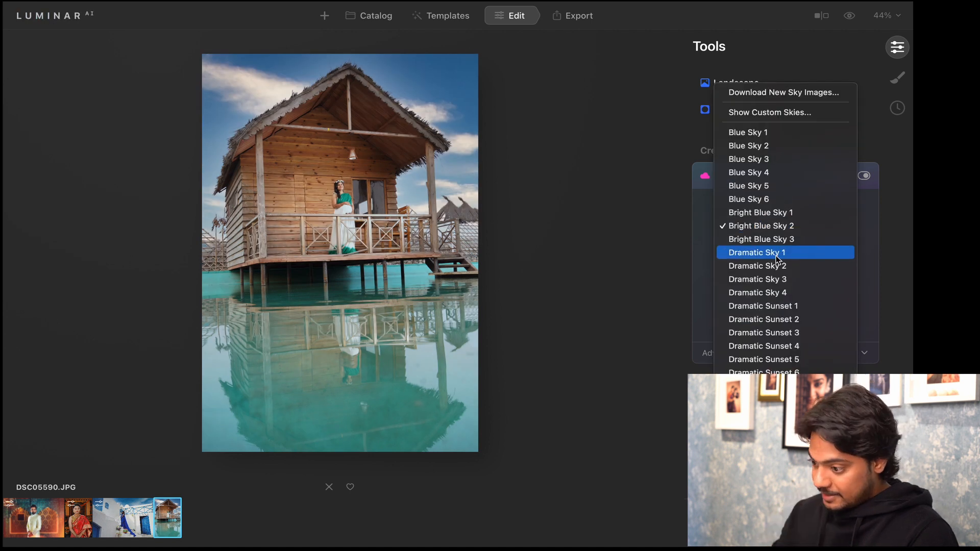
pyautogui.press('Escape')
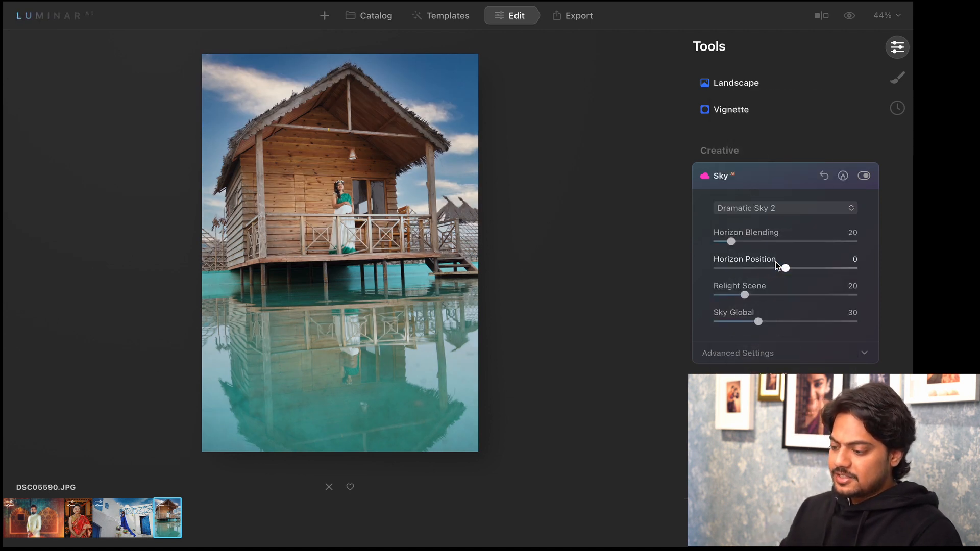
# Try Dramatic Sky 1, Dramatic Sky 3 and Dramatic Sky 4 as the replacement sky behind the hut
pyautogui.click(797, 207)
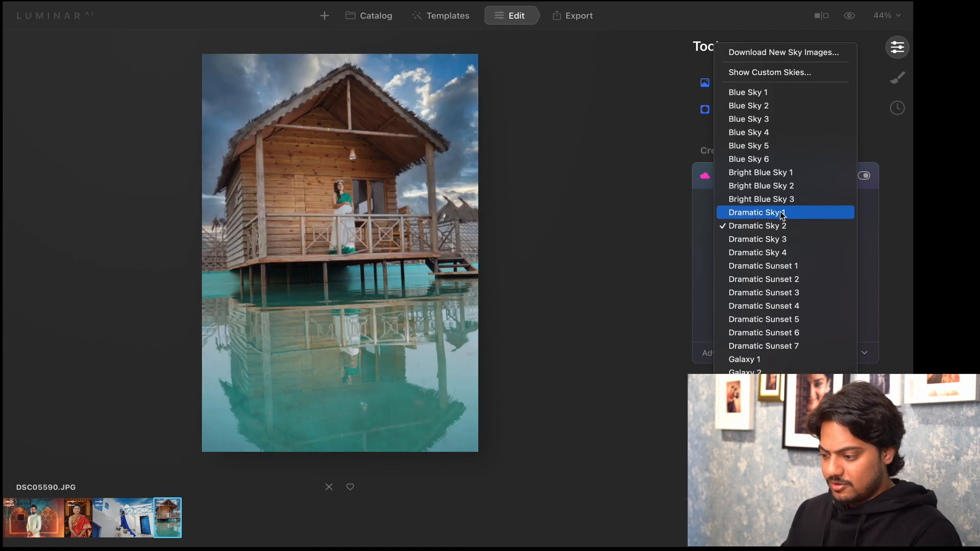
pyautogui.click(781, 213)
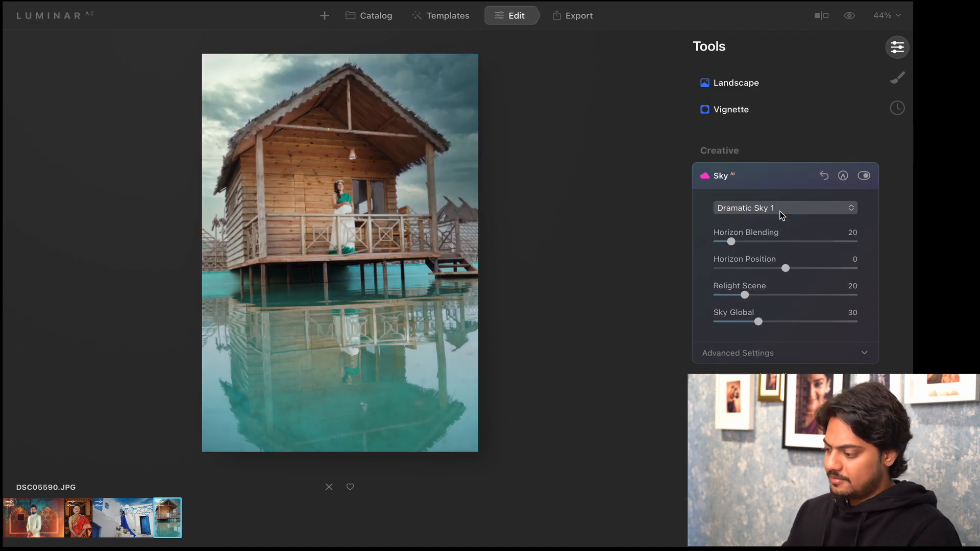
pyautogui.click(781, 207)
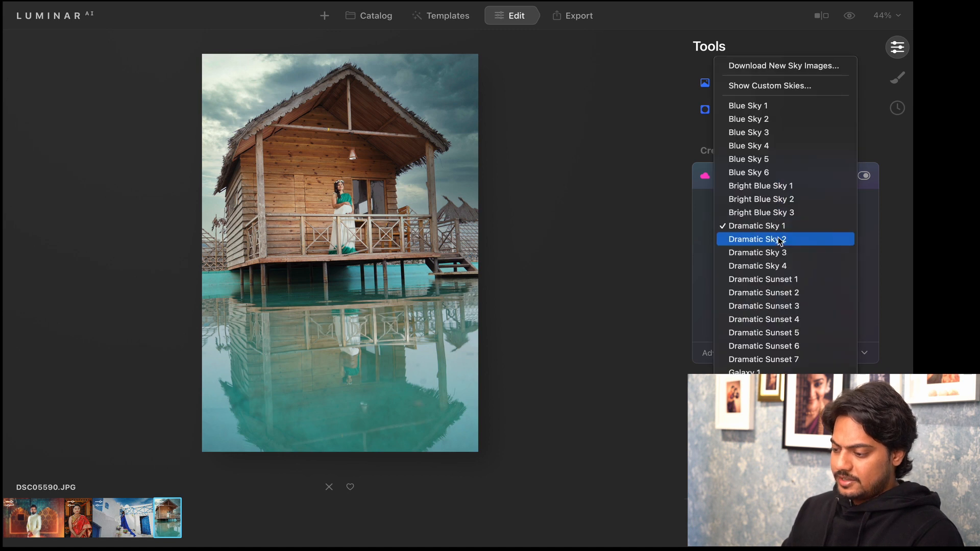
pyautogui.click(778, 253)
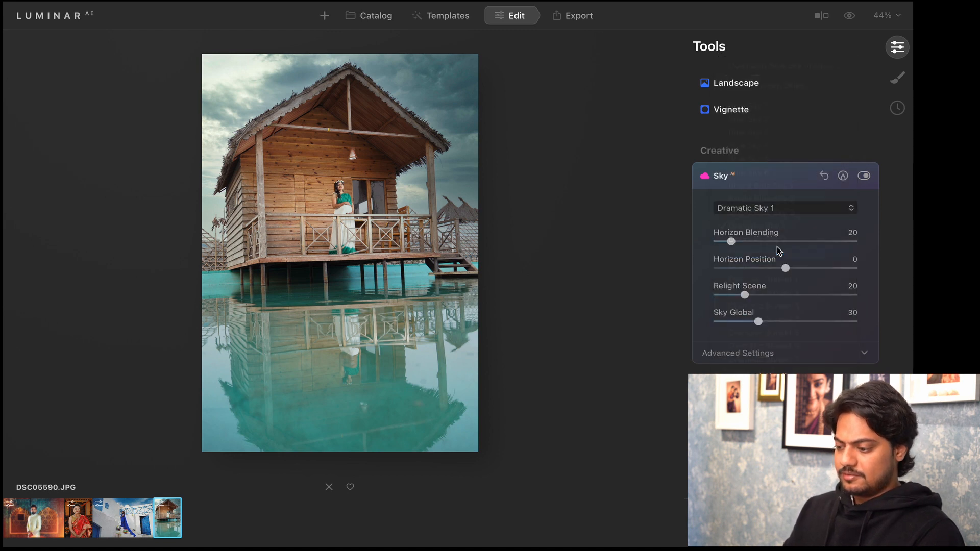
pyautogui.click(778, 207)
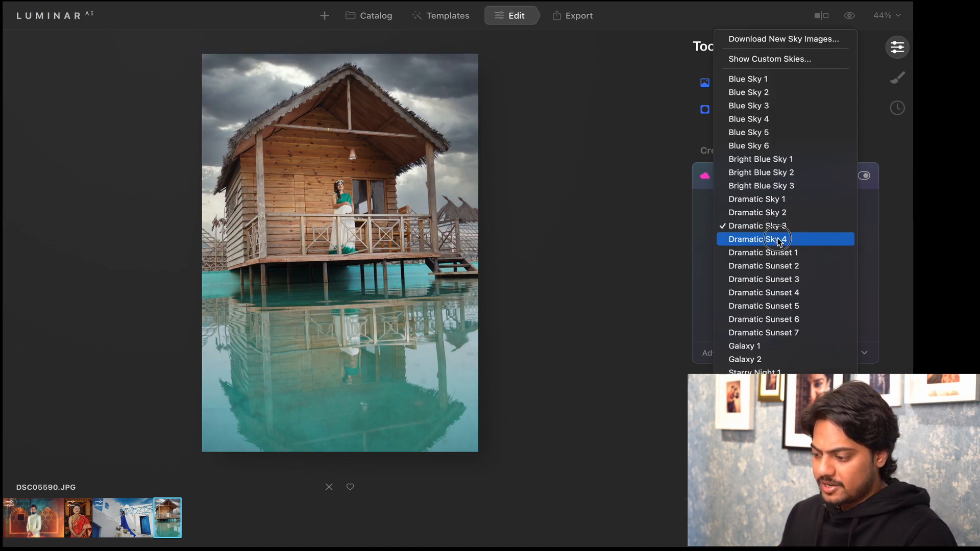
pyautogui.click(778, 240)
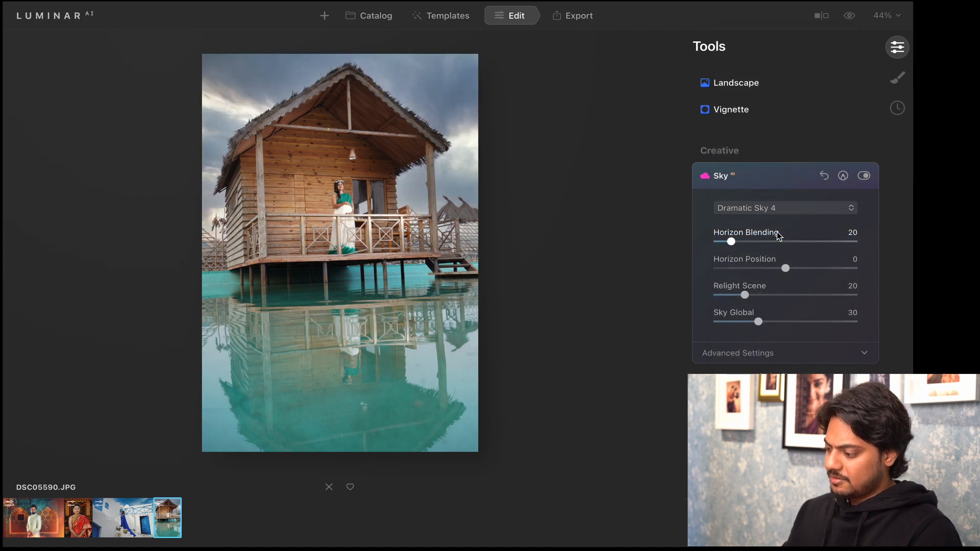
# Try Dramatic Sunset 1, Dramatic Sunset 2 and Dramatic Sunset 3 as the replacement sky behind the hut
pyautogui.click(770, 208)
pyautogui.click(777, 243)
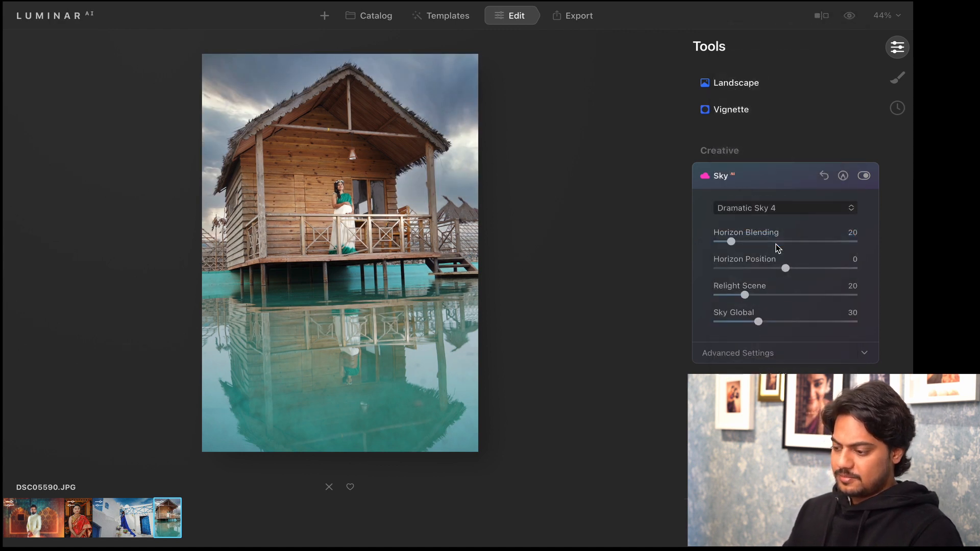
pyautogui.click(779, 208)
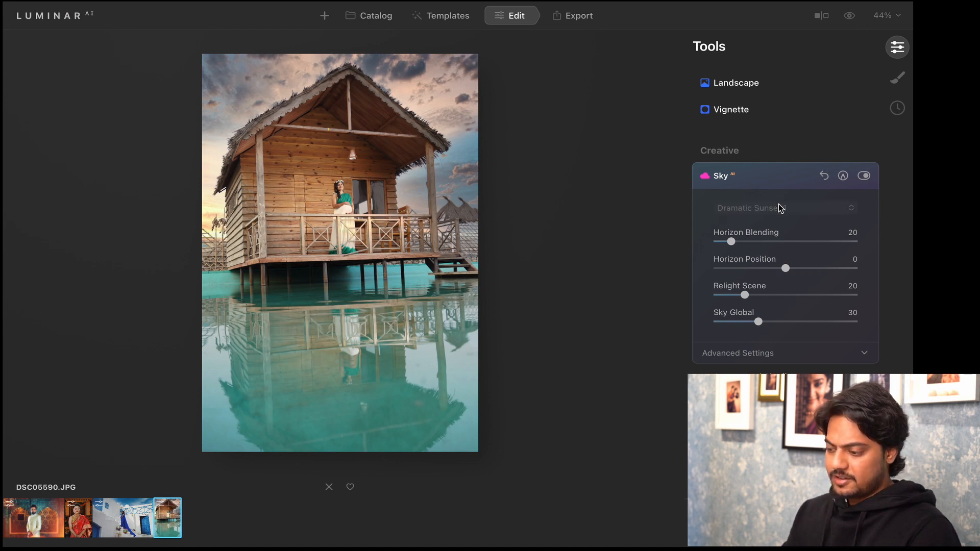
pyautogui.click(786, 248)
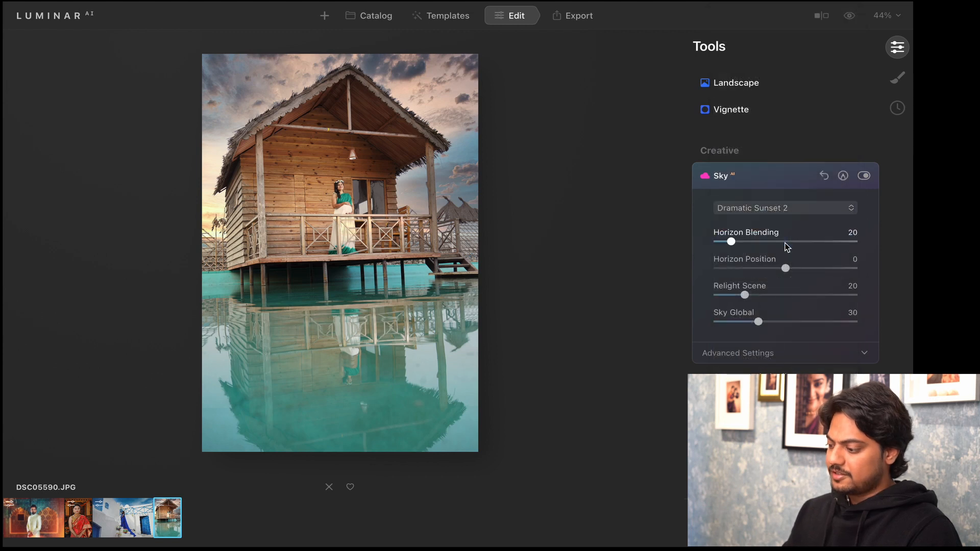
pyautogui.click(801, 208)
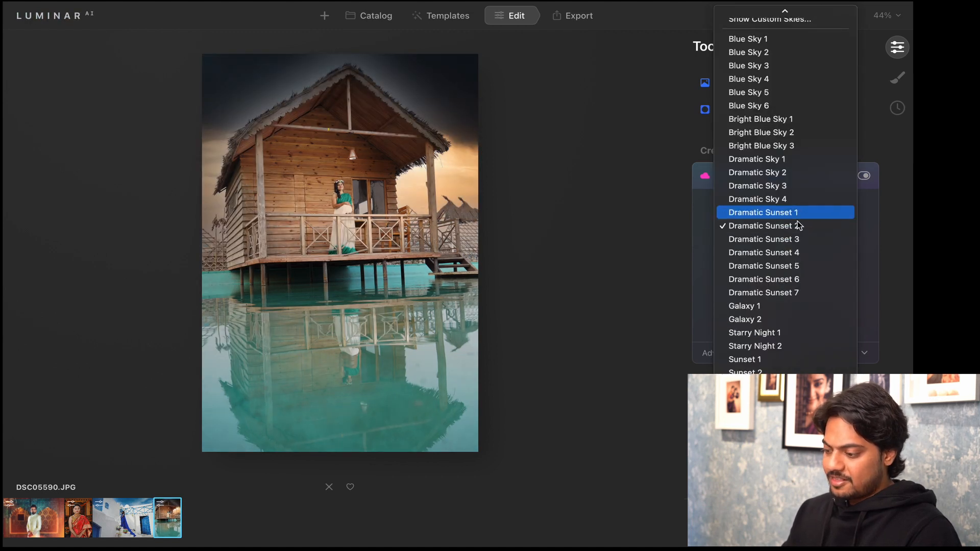
pyautogui.click(793, 237)
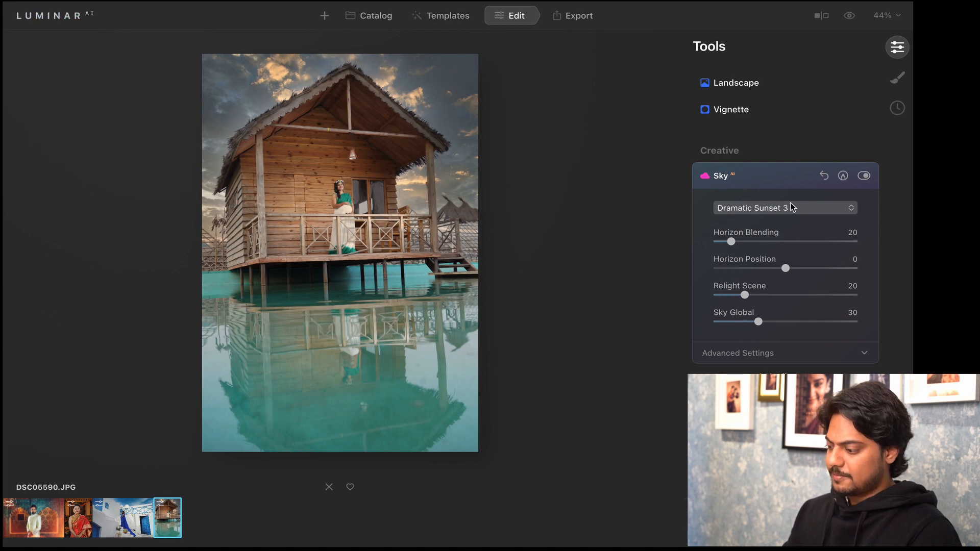
# Try Dramatic Sunset 4, 5, 6 and 7 one after another as the replacement sky behind the hut
pyautogui.click(793, 207)
pyautogui.click(789, 241)
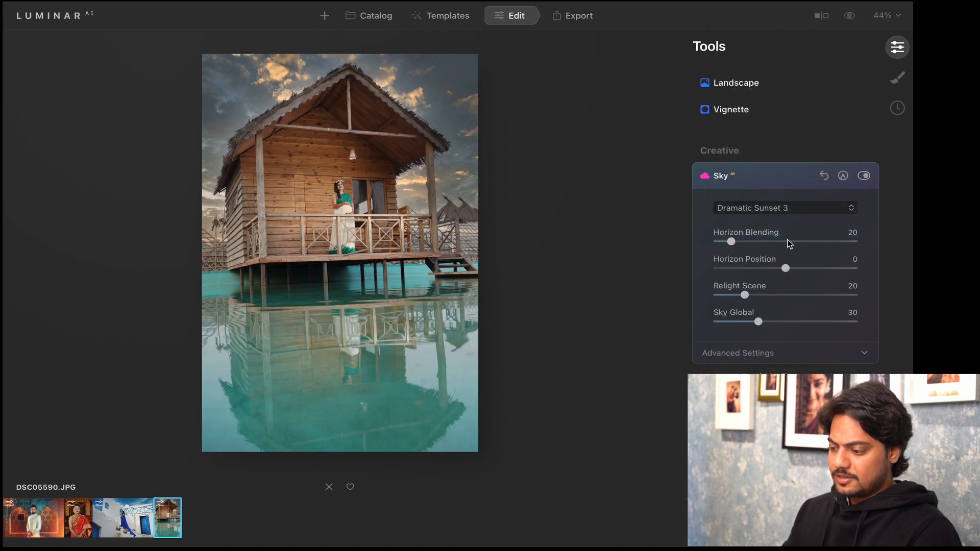
pyautogui.click(786, 208)
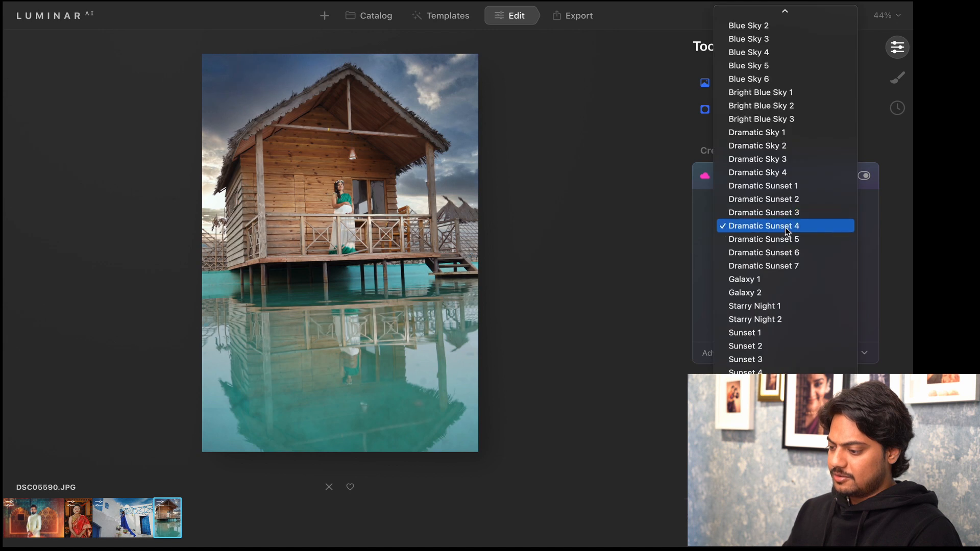
pyautogui.click(790, 242)
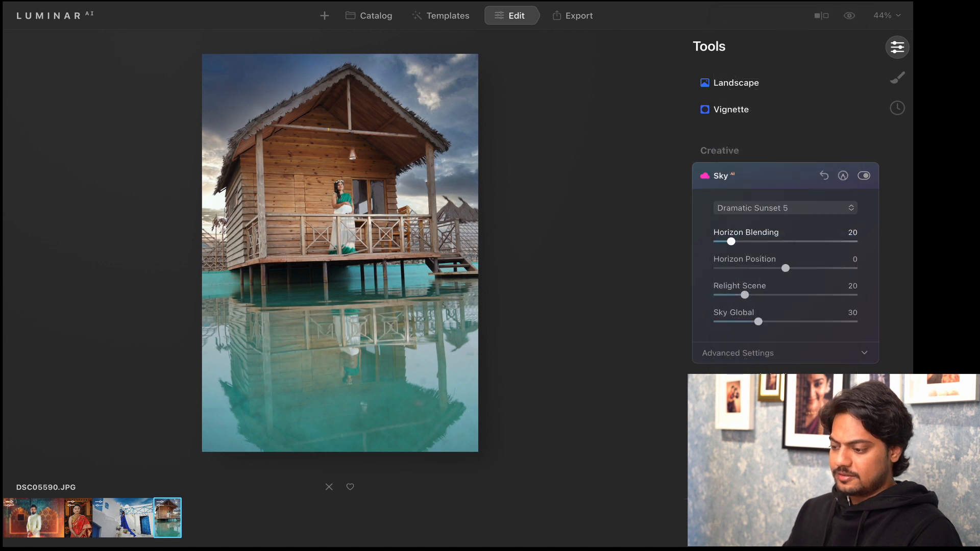
pyautogui.click(786, 208)
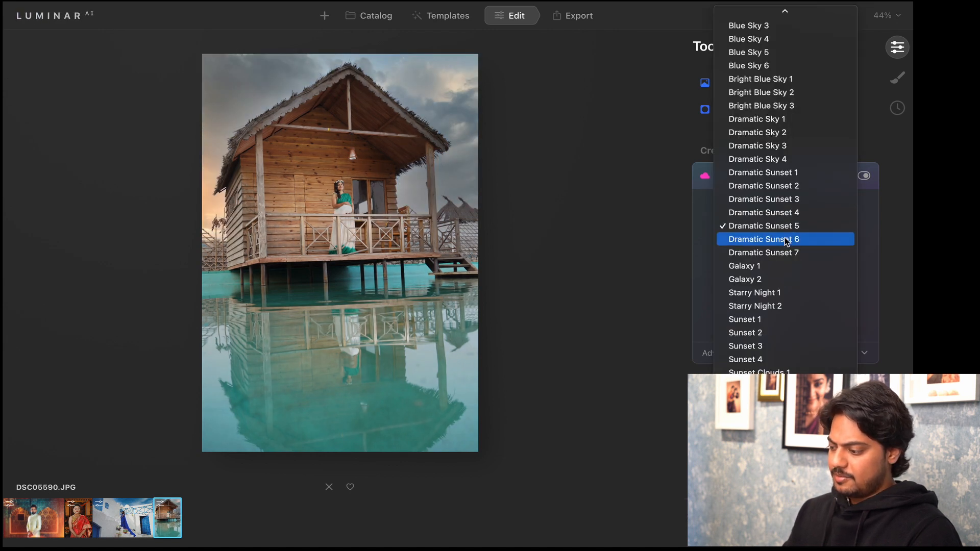
pyautogui.click(787, 240)
pyautogui.click(789, 213)
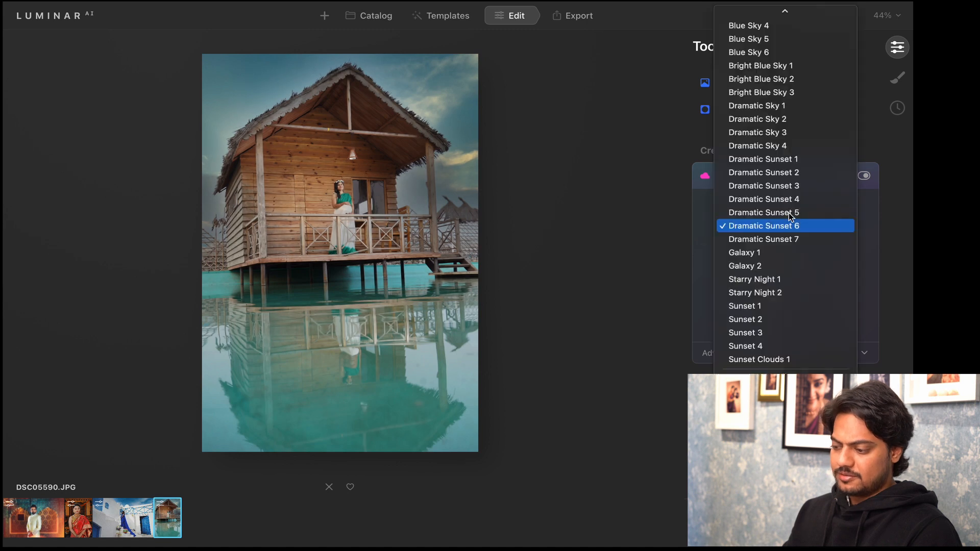
pyautogui.click(783, 239)
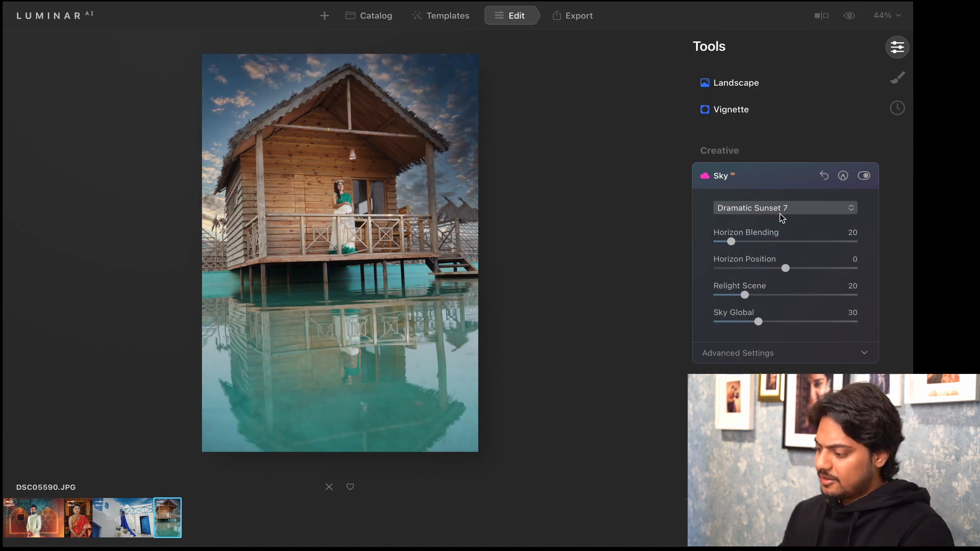
# Compare Dramatic Sunset 5 with Dramatic Sunset 1 as the replacement sky, returning to Dramatic Sunset 5
pyautogui.click(783, 211)
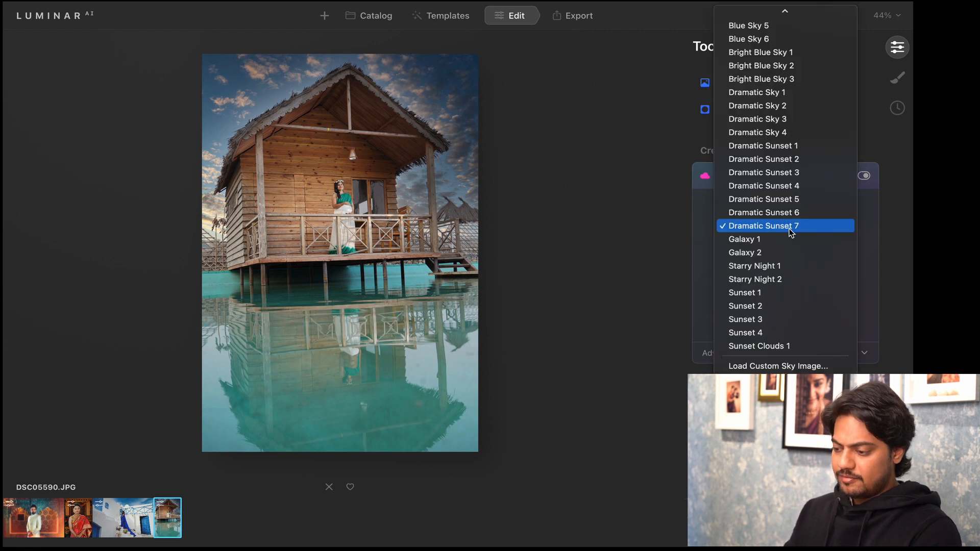
pyautogui.click(790, 200)
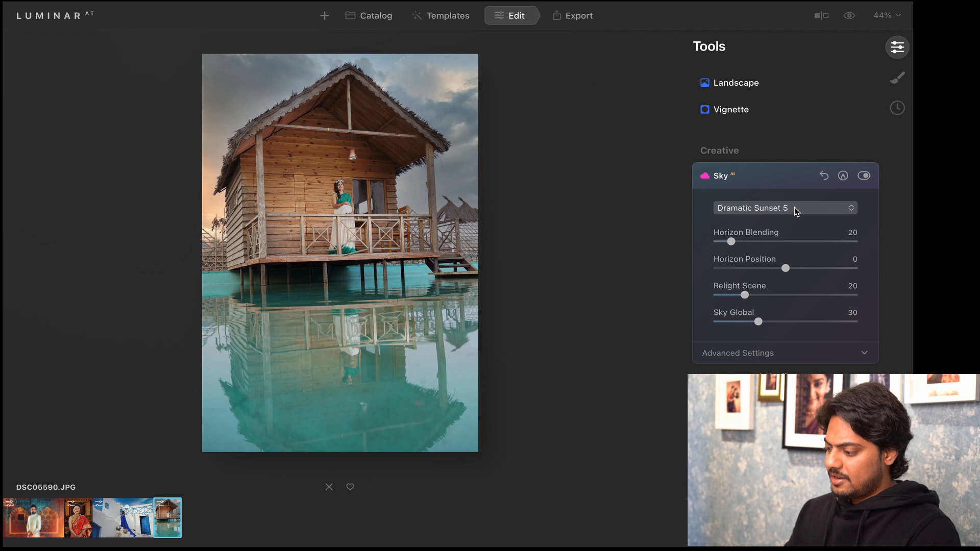
pyautogui.click(794, 209)
pyautogui.click(798, 173)
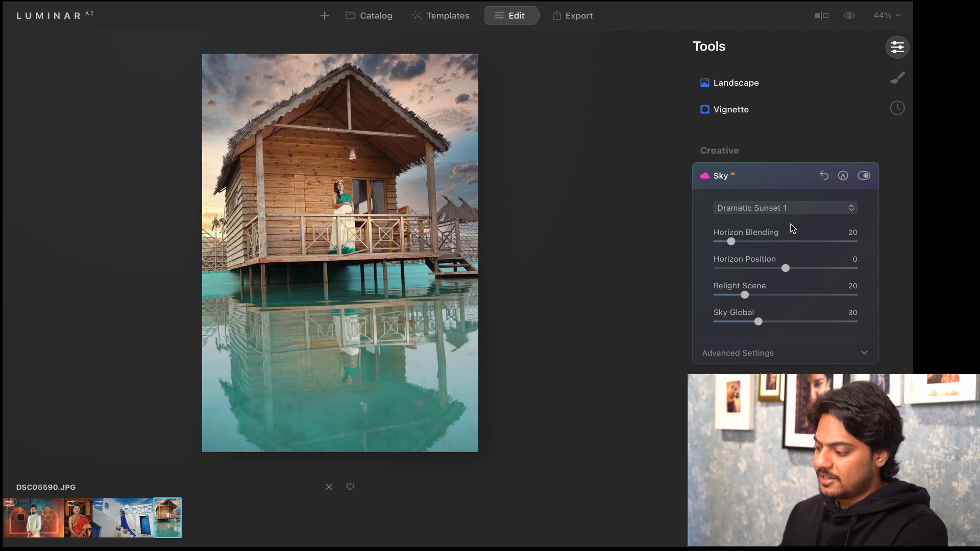
pyautogui.click(791, 208)
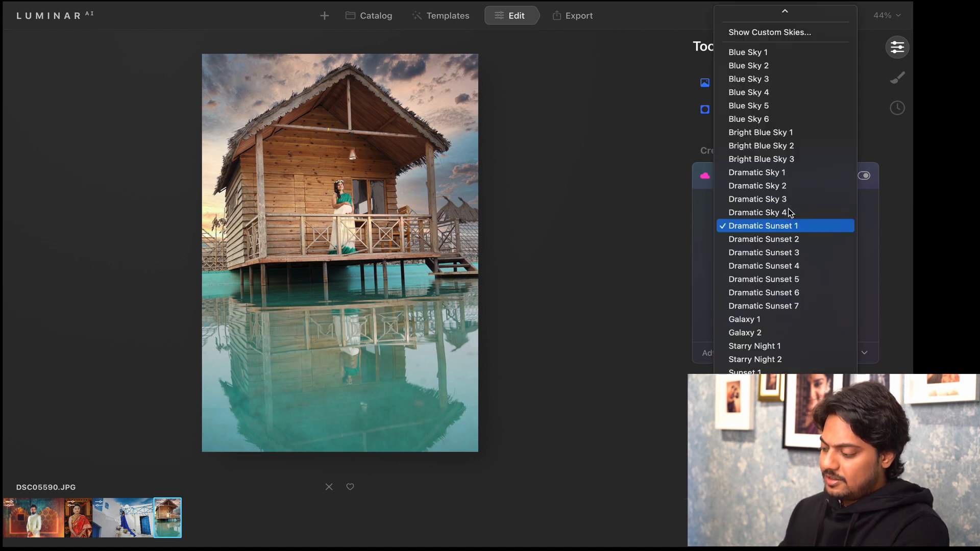
pyautogui.click(792, 280)
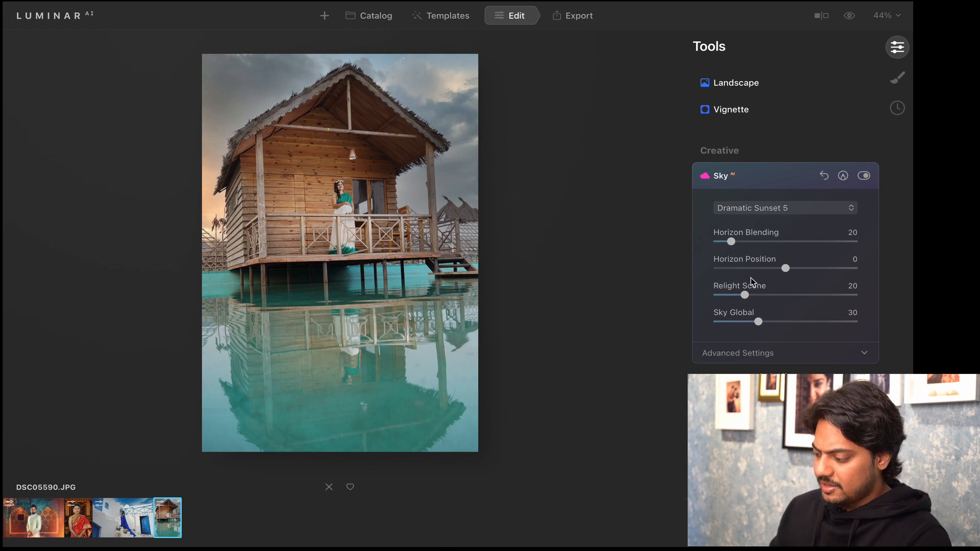
# Replace the sky behind the hut with Dramatic Sunset 7
pyautogui.click(772, 210)
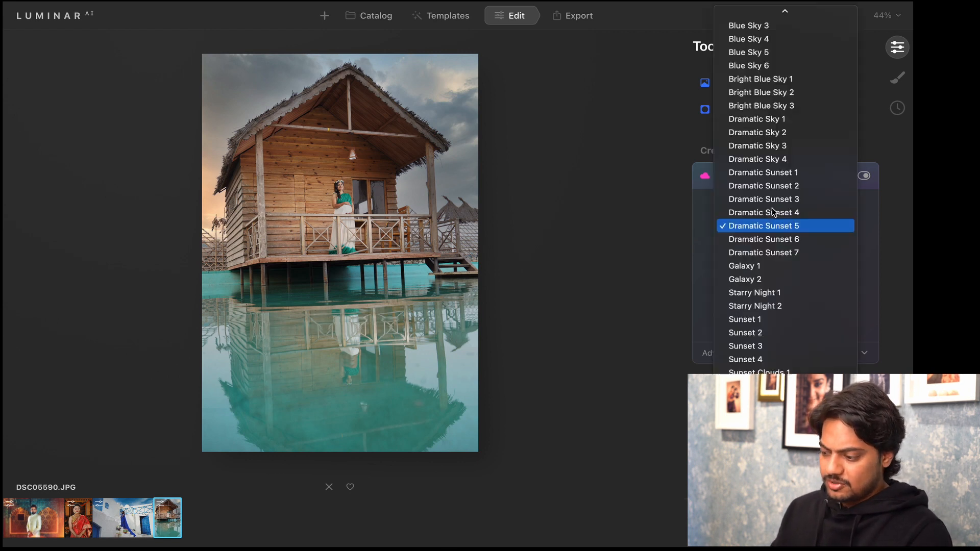
pyautogui.click(774, 252)
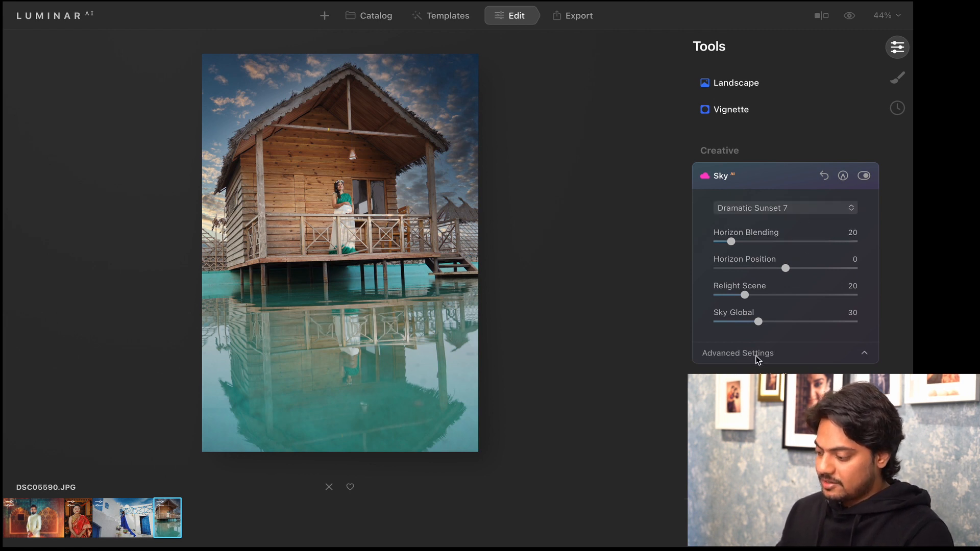
# In the advanced Sky AI settings, set Close Gaps to 20 and Sky Local to 19
pyautogui.click(784, 349)
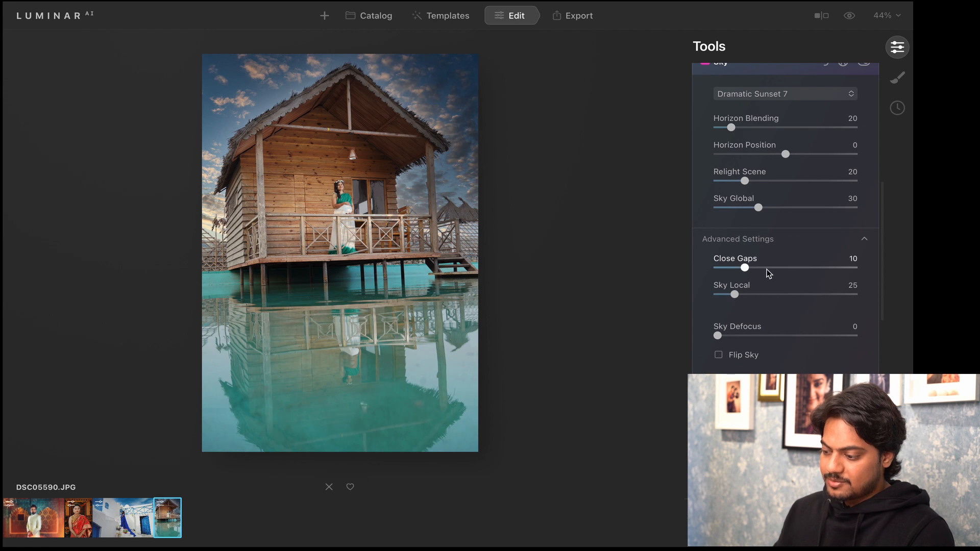
pyautogui.click(774, 268)
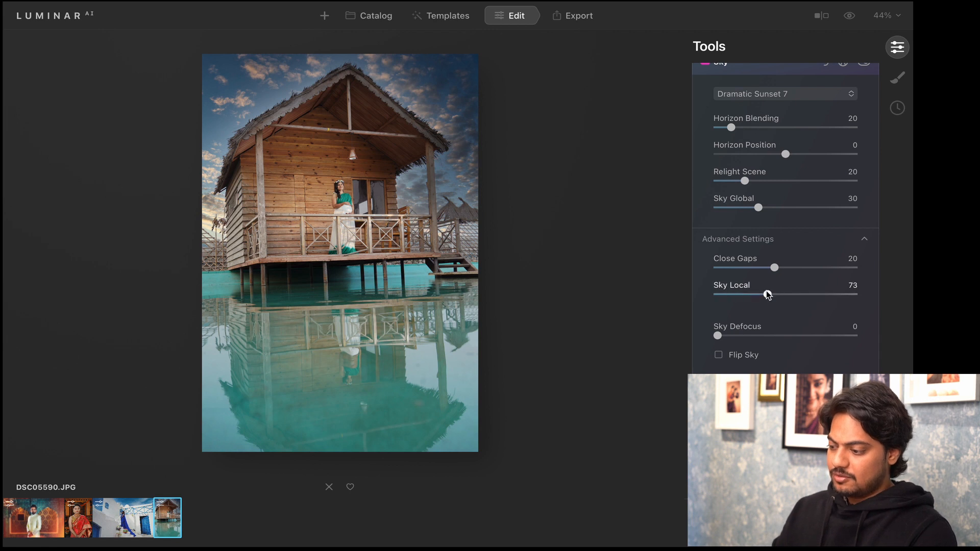
pyautogui.moveTo(768, 294); pyautogui.dragTo(725, 293)
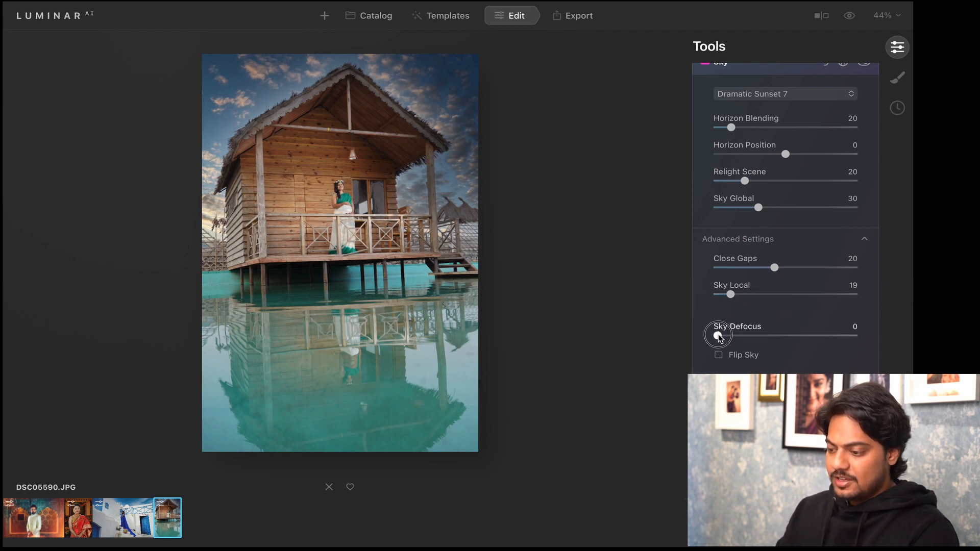
# Try a Sky Defocus of 17 on the replaced sky, reset it to 0, and try a slight Sky Exposure adjustment
pyautogui.moveTo(718, 337); pyautogui.dragTo(743, 341)
pyautogui.scroll(-3, 744, 341)
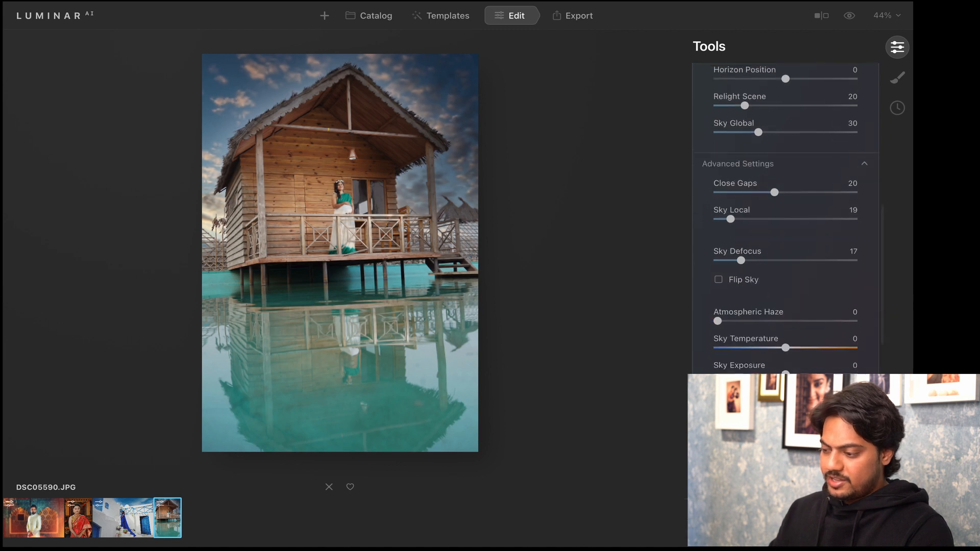
pyautogui.moveTo(741, 256); pyautogui.dragTo(659, 264)
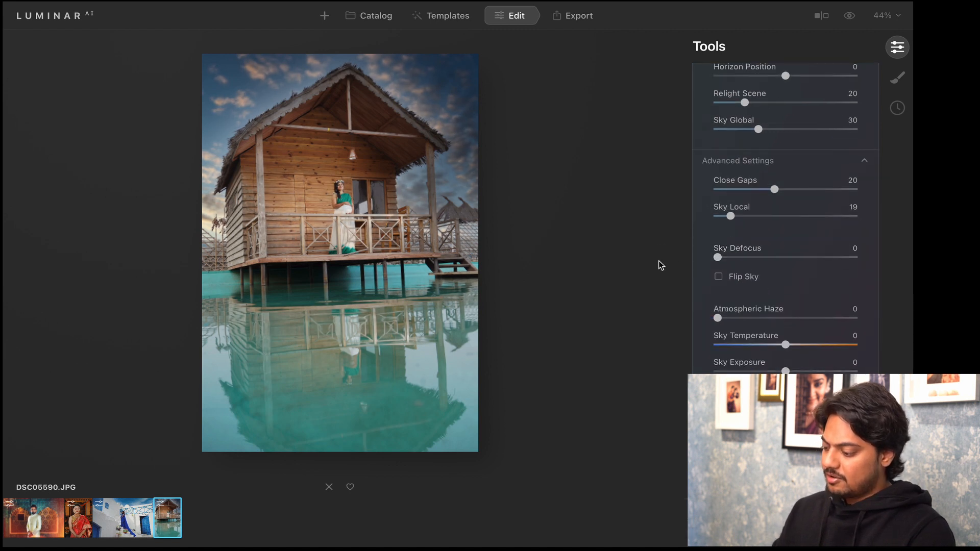
pyautogui.scroll(3, 834, 246)
pyautogui.scroll(-3, 777, 314)
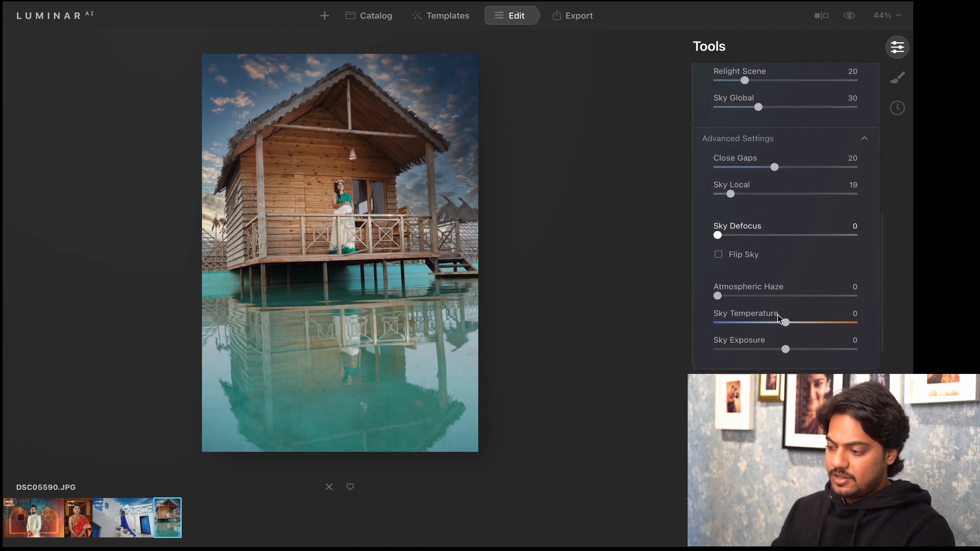
pyautogui.moveTo(789, 354)
pyautogui.mouseDown()
pyautogui.moveTo(740, 350)
pyautogui.moveTo(858, 368)
pyautogui.moveTo(832, 350)
pyautogui.moveTo(791, 350)
pyautogui.mouseUp()
# Set Sky Global to 52 for the replaced sky
pyautogui.scroll(3, 791, 229)
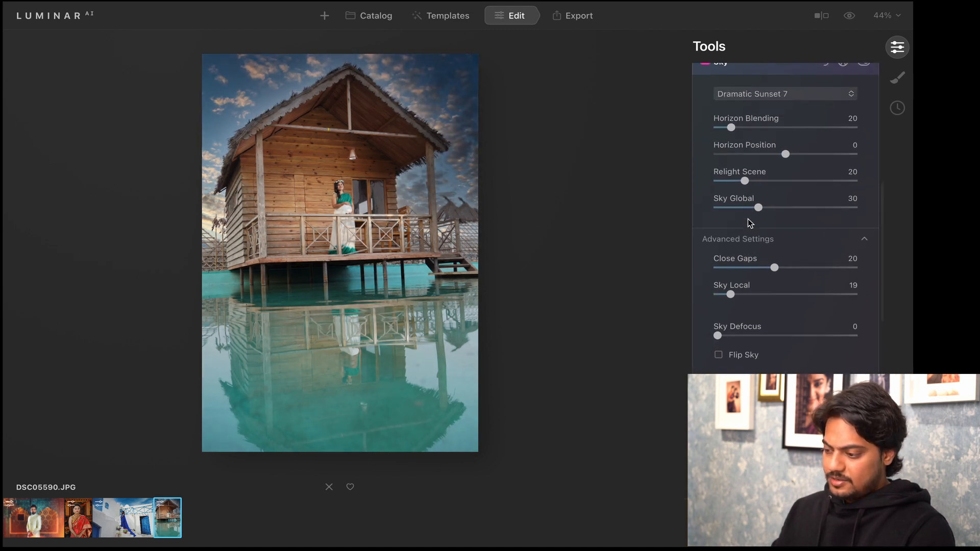
pyautogui.moveTo(759, 204)
pyautogui.mouseDown()
pyautogui.moveTo(803, 208)
pyautogui.moveTo(759, 206)
pyautogui.mouseUp()
pyautogui.click(790, 207)
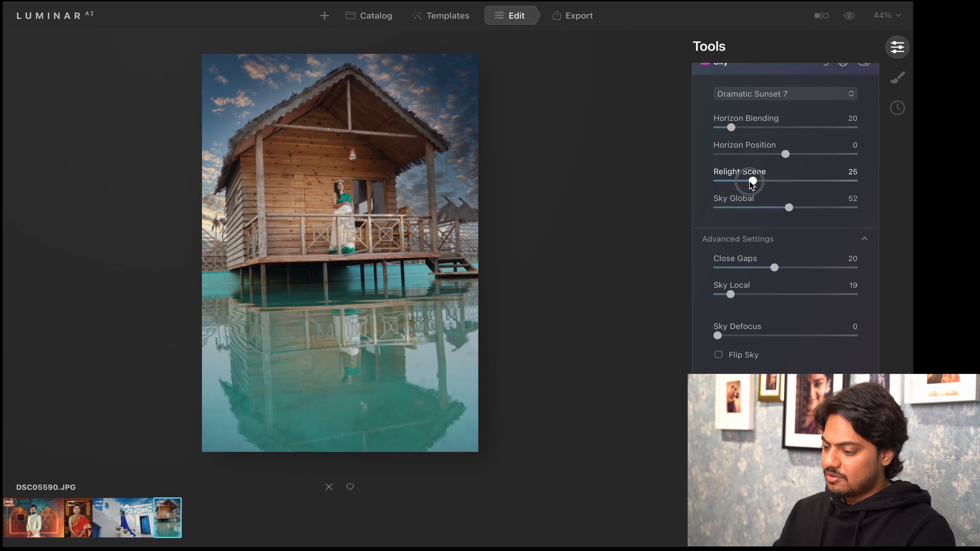
# Try Relight Scene at 71 and 27, and raise it to 100 for the hut scene
pyautogui.moveTo(746, 181); pyautogui.dragTo(816, 183)
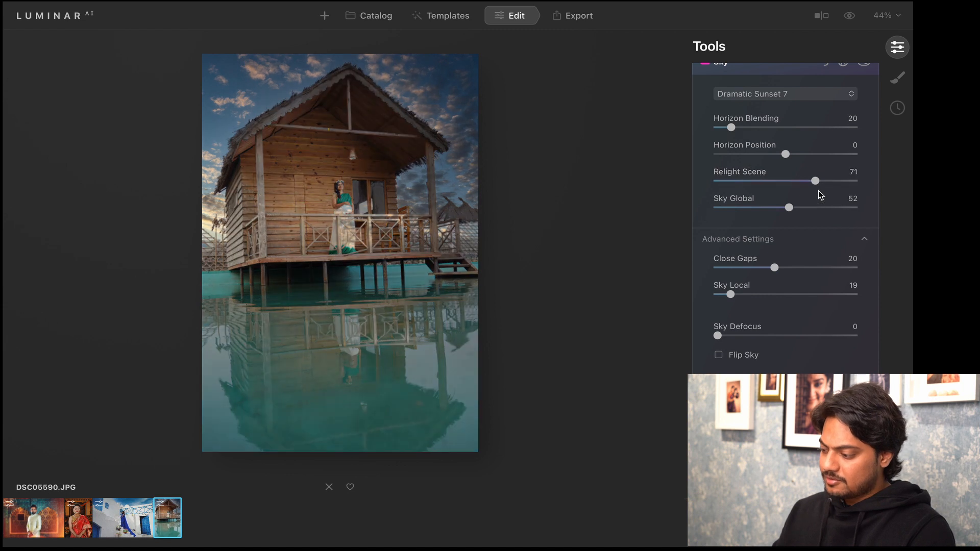
pyautogui.click(754, 181)
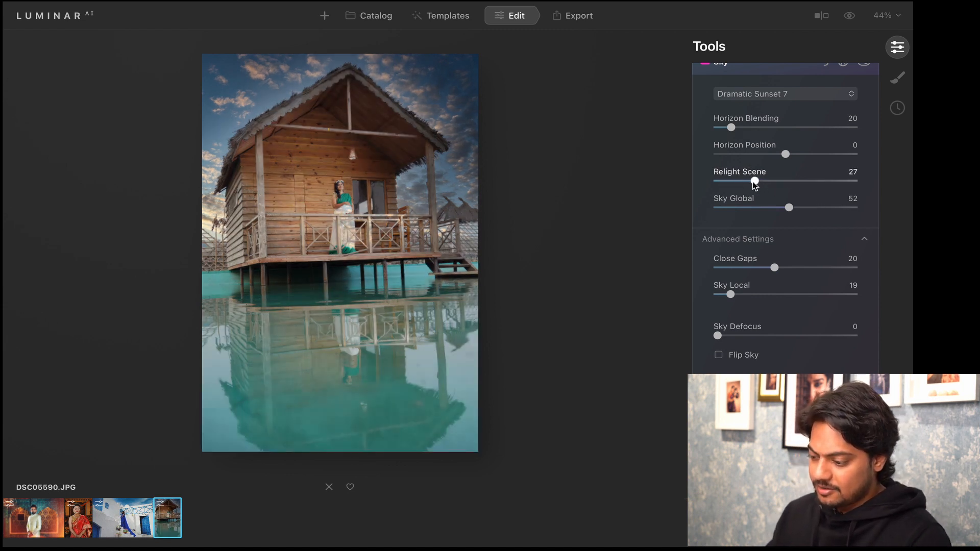
pyautogui.moveTo(752, 182); pyautogui.dragTo(865, 212)
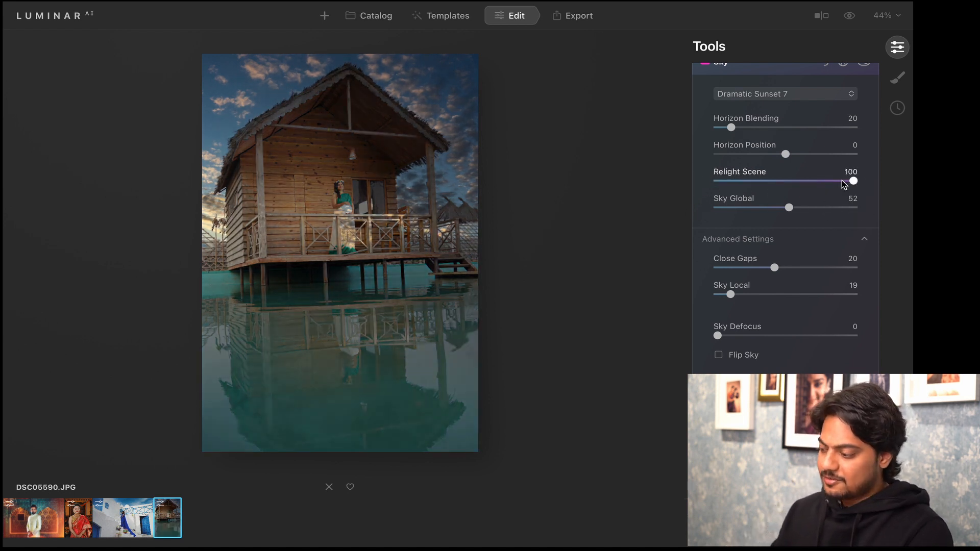
# Reset Relight Scene to 20 and set Horizon Position to -13 for the replaced sky
pyautogui.moveTo(776, 182)
pyautogui.mouseDown()
pyautogui.moveTo(791, 183)
pyautogui.moveTo(782, 183)
pyautogui.mouseUp()
pyautogui.doubleClick(782, 182)
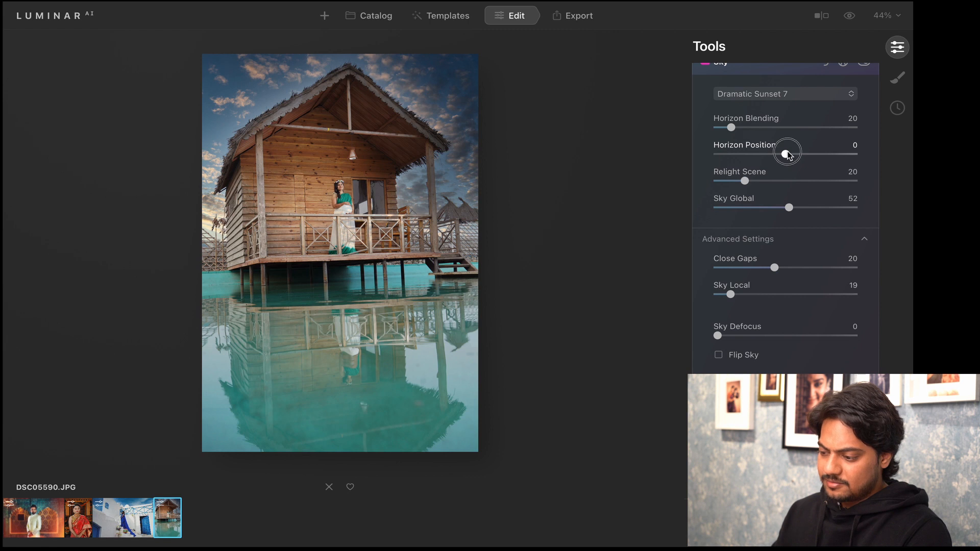
pyautogui.moveTo(787, 153)
pyautogui.mouseDown()
pyautogui.moveTo(827, 155)
pyautogui.moveTo(776, 158)
pyautogui.mouseUp()
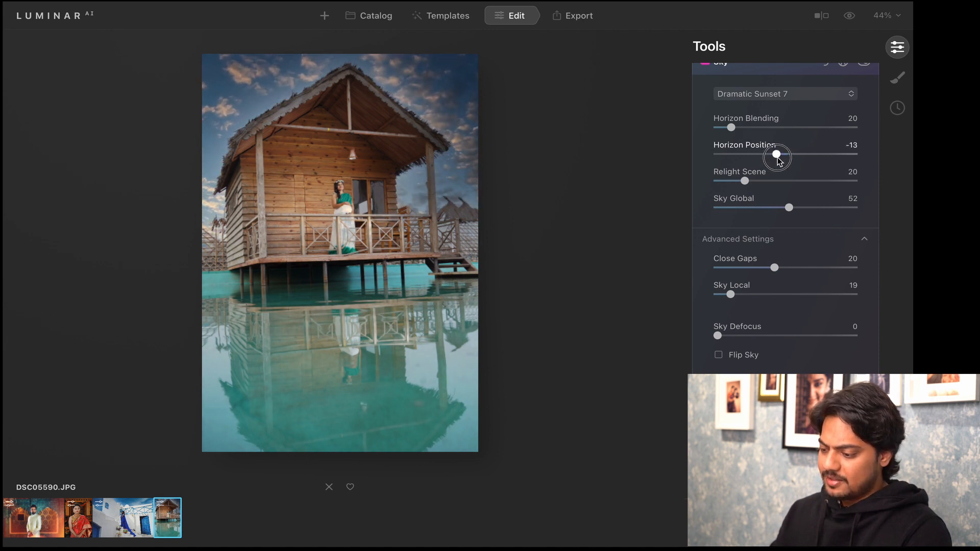
# Erase the Sky effect from the woman on the porch using a paint mask with Radius 100 and Softness 100
pyautogui.click(343, 212)
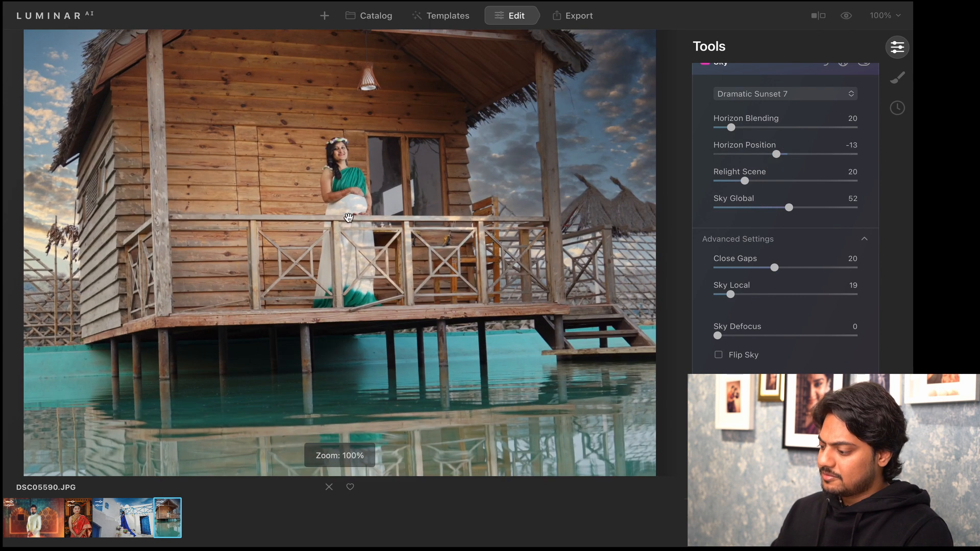
pyautogui.scroll(4, 801, 153)
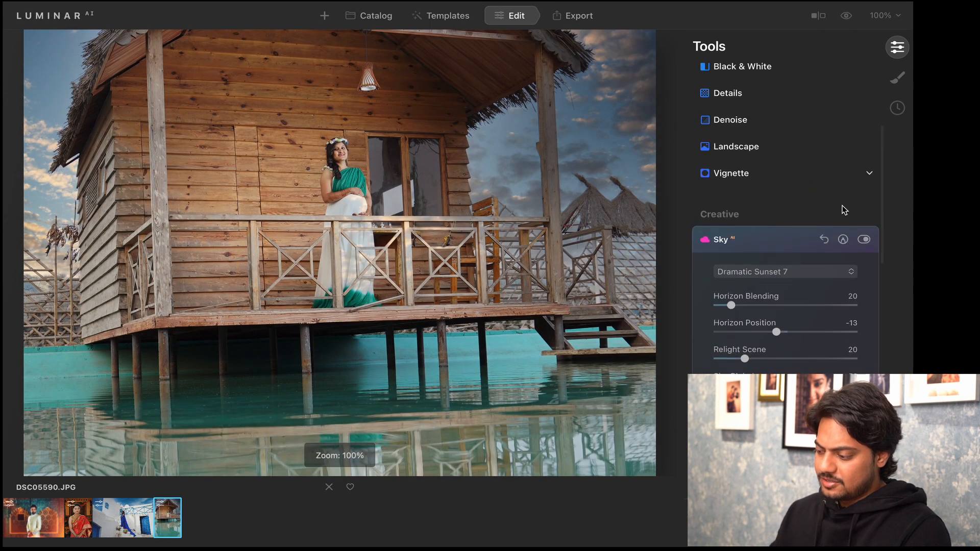
pyautogui.click(843, 240)
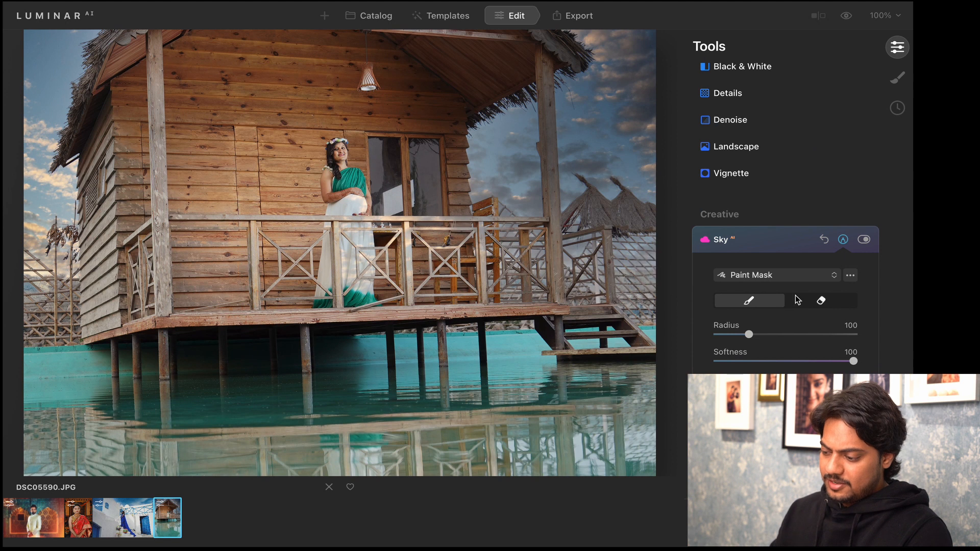
pyautogui.click(821, 301)
pyautogui.moveTo(343, 222)
pyautogui.mouseDown()
pyautogui.moveTo(352, 267)
pyautogui.moveTo(341, 156)
pyautogui.moveTo(359, 293)
pyautogui.moveTo(366, 214)
pyautogui.moveTo(351, 165)
pyautogui.moveTo(369, 289)
pyautogui.moveTo(331, 272)
pyautogui.moveTo(343, 132)
pyautogui.moveTo(347, 273)
pyautogui.moveTo(384, 267)
pyautogui.moveTo(328, 284)
pyautogui.moveTo(339, 169)
pyautogui.mouseUp()
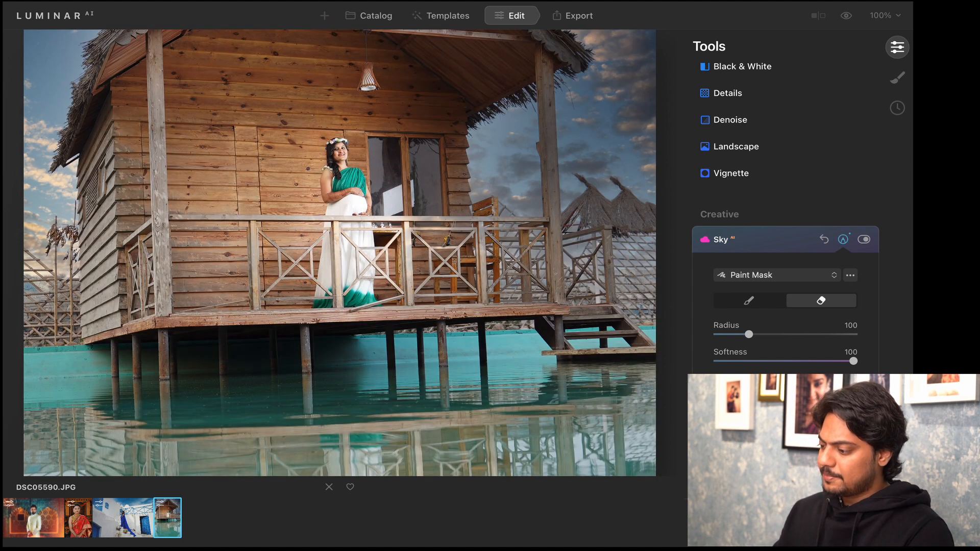
pyautogui.click(733, 95)
pyautogui.hotkey('ctrl', '0')
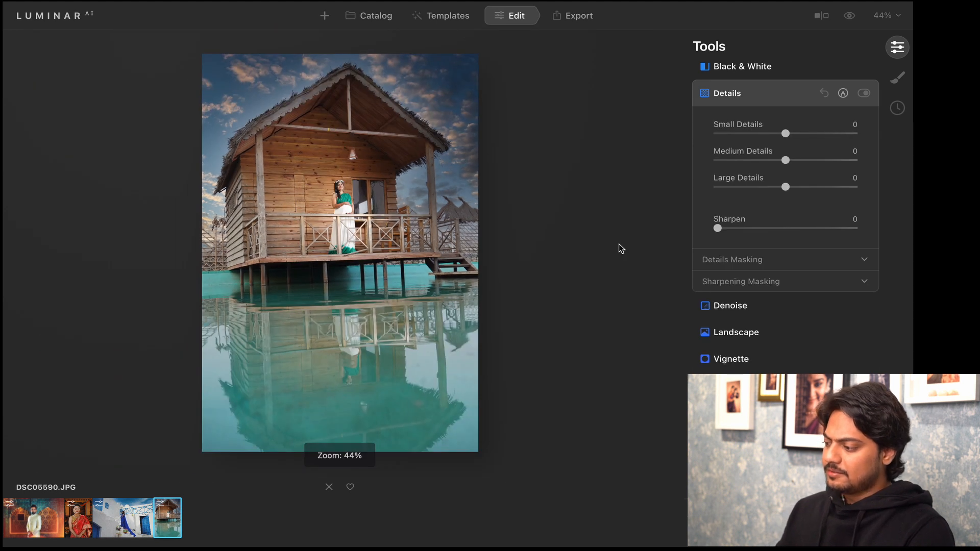
# Compare the hut photo before and after the object removal and sky replacement
pyautogui.click(850, 16)
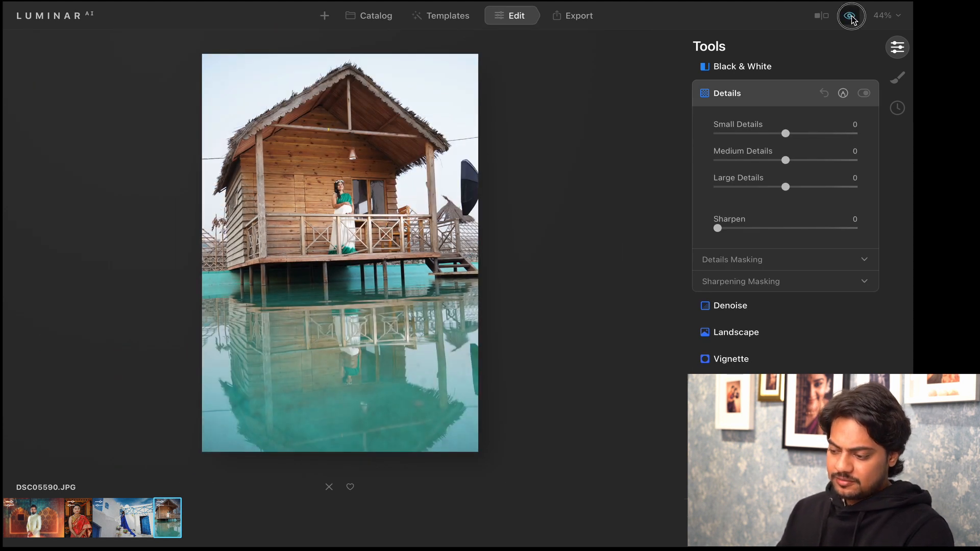
pyautogui.click(850, 16)
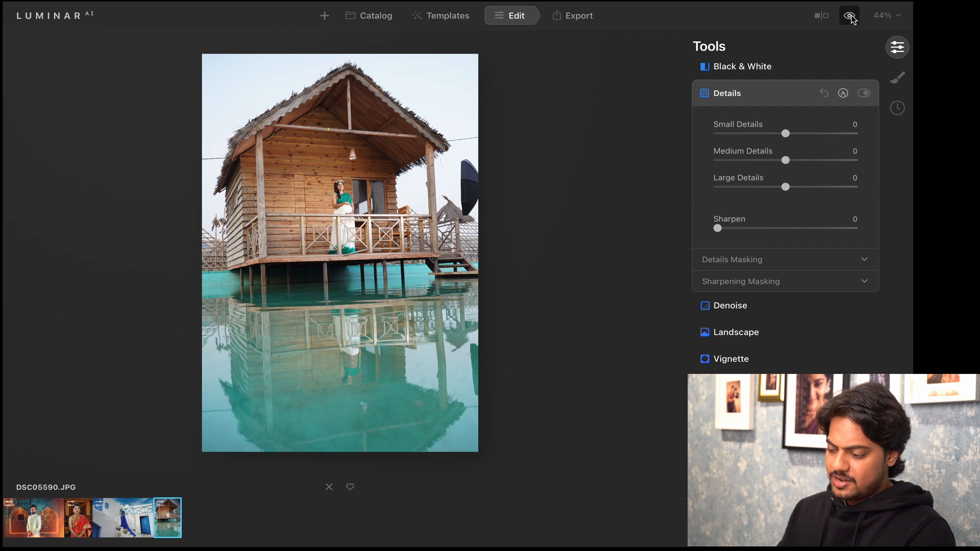
pyautogui.click(849, 17)
pyautogui.click(850, 16)
pyautogui.click(850, 17)
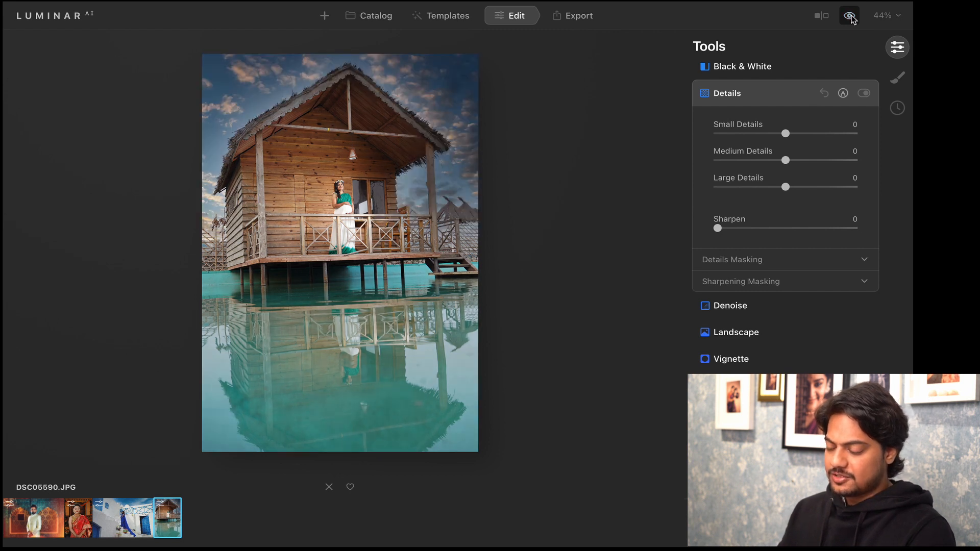
pyautogui.click(850, 16)
pyautogui.click(850, 17)
pyautogui.click(850, 17)
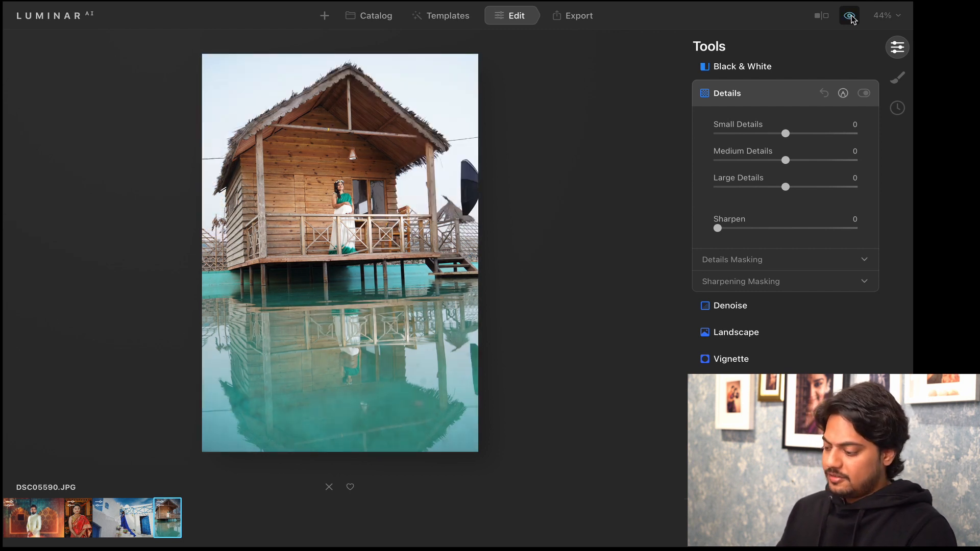
pyautogui.click(850, 17)
# Add Sunrays with an Amount of 26 and place the sun center just outside the photo's left edge, beside the hut
pyautogui.scroll(-10, 855, 243)
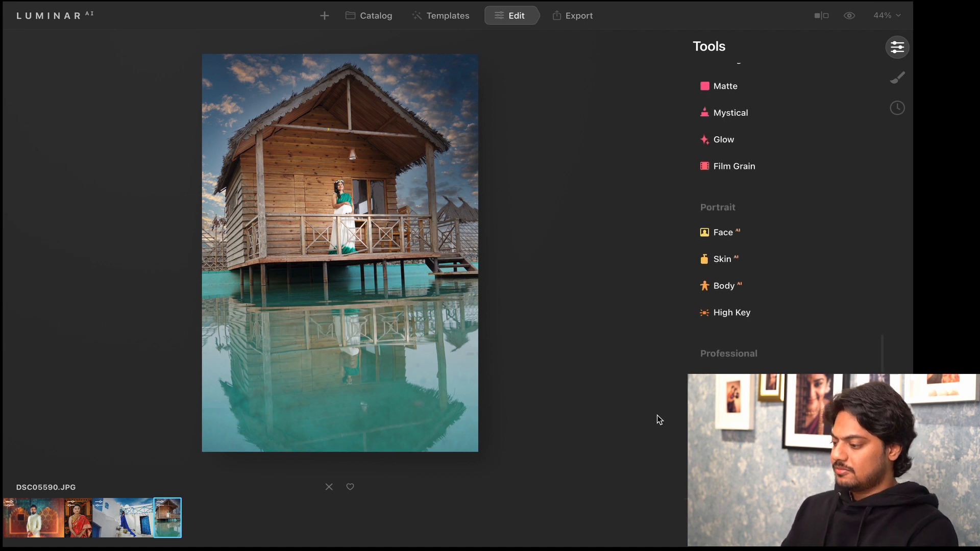
pyautogui.scroll(5, 753, 207)
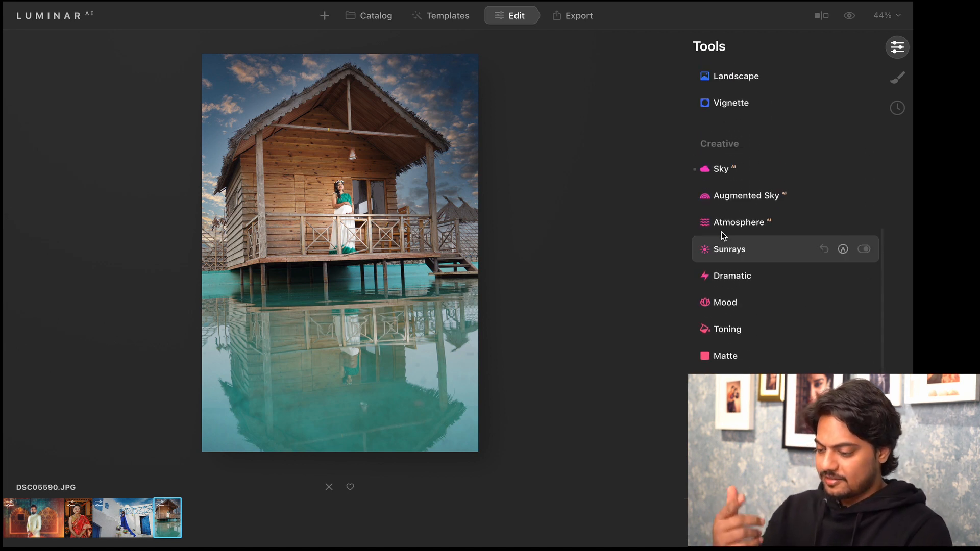
pyautogui.click(724, 237)
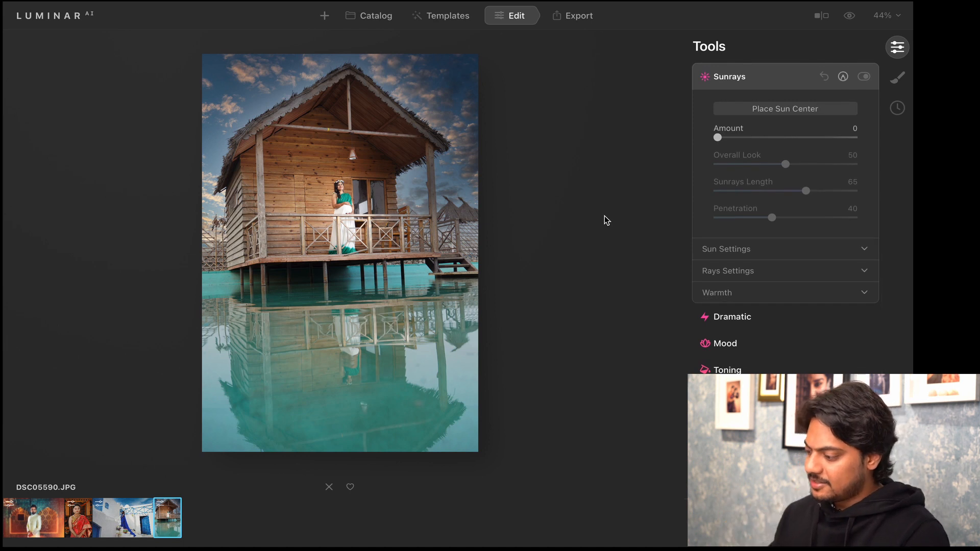
pyautogui.click(793, 108)
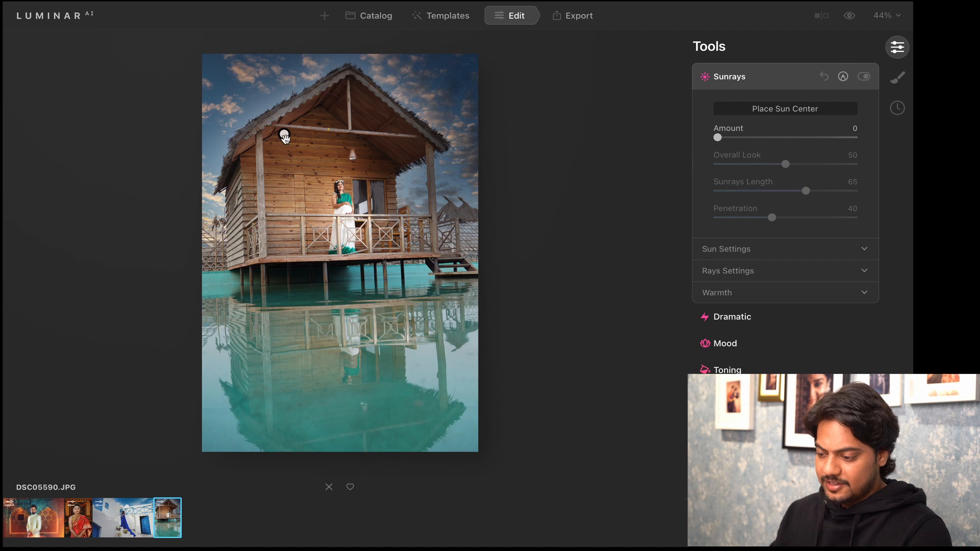
pyautogui.moveTo(284, 136); pyautogui.dragTo(205, 207)
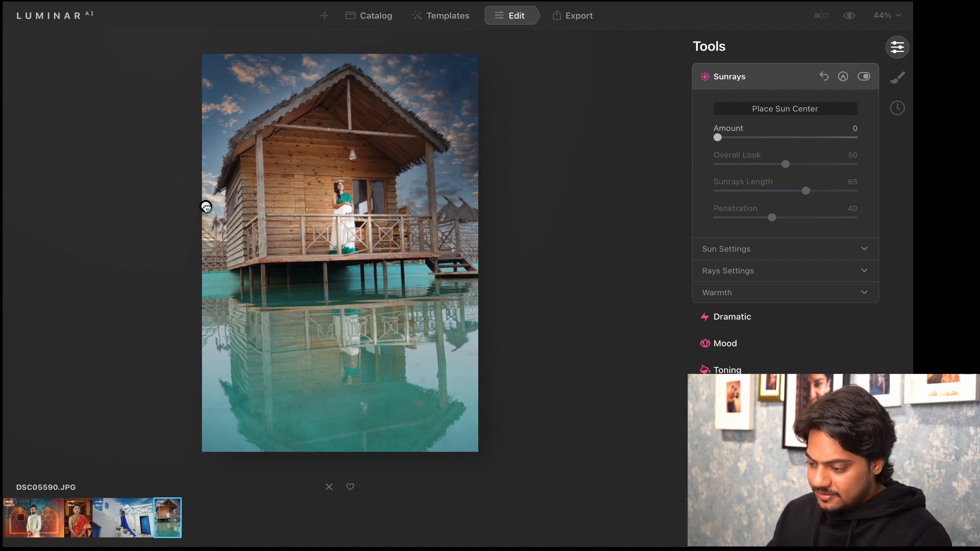
pyautogui.click(753, 138)
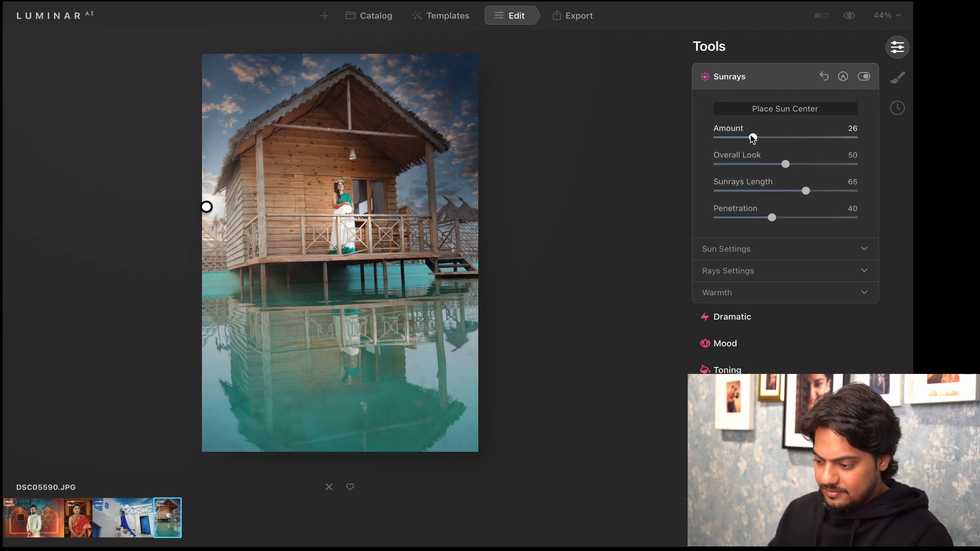
pyautogui.moveTo(206, 207)
pyautogui.mouseDown()
pyautogui.moveTo(165, 202)
pyautogui.moveTo(236, 197)
pyautogui.moveTo(165, 192)
pyautogui.moveTo(193, 206)
pyautogui.mouseUp()
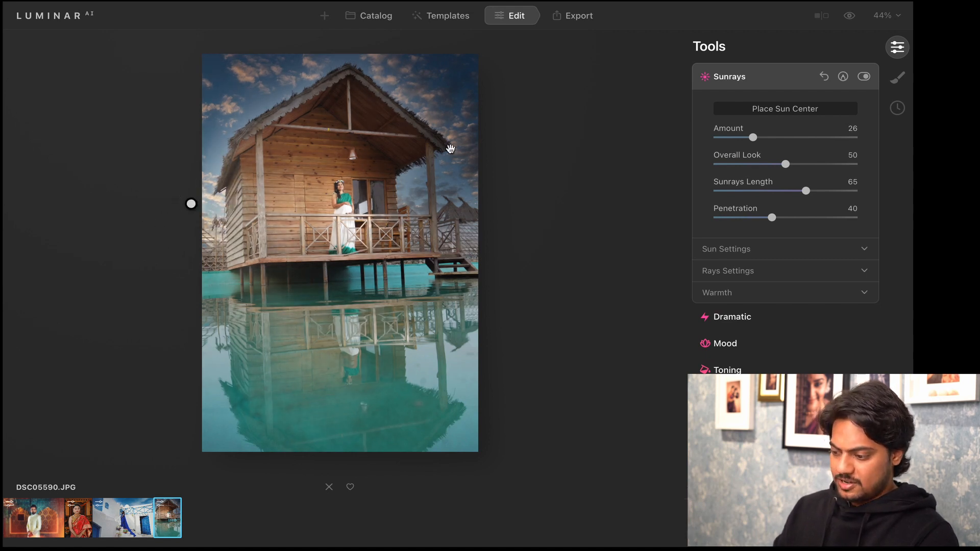
# Set the Sunrays Amount to 54, Overall Look to 72, Sunrays Length to 45 and Penetration to 21
pyautogui.click(734, 138)
pyautogui.moveTo(733, 142); pyautogui.dragTo(745, 228)
pyautogui.click(791, 137)
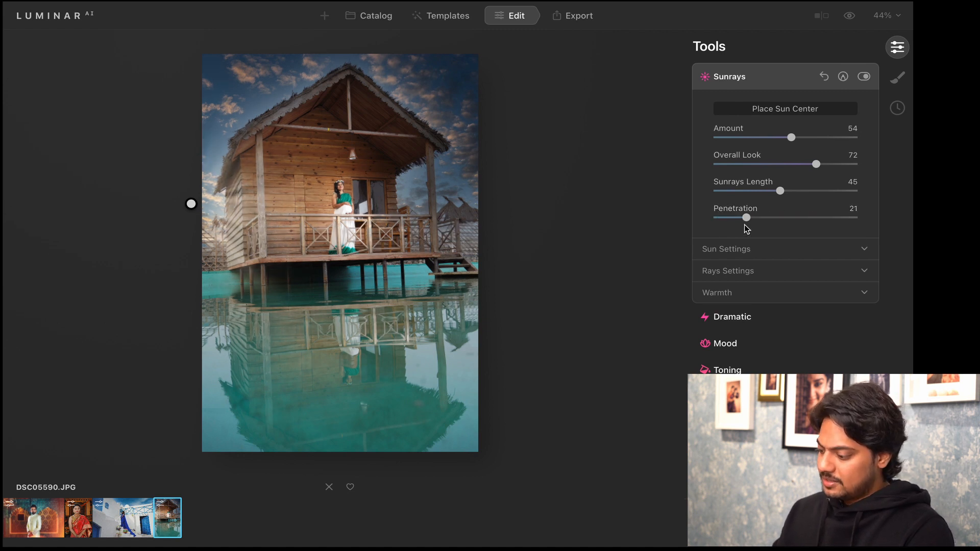
# In the Sun Settings, set Sun Radius to 25, Sun Glow Radius to 66 and Sun Glow Amount to 50
pyautogui.click(762, 250)
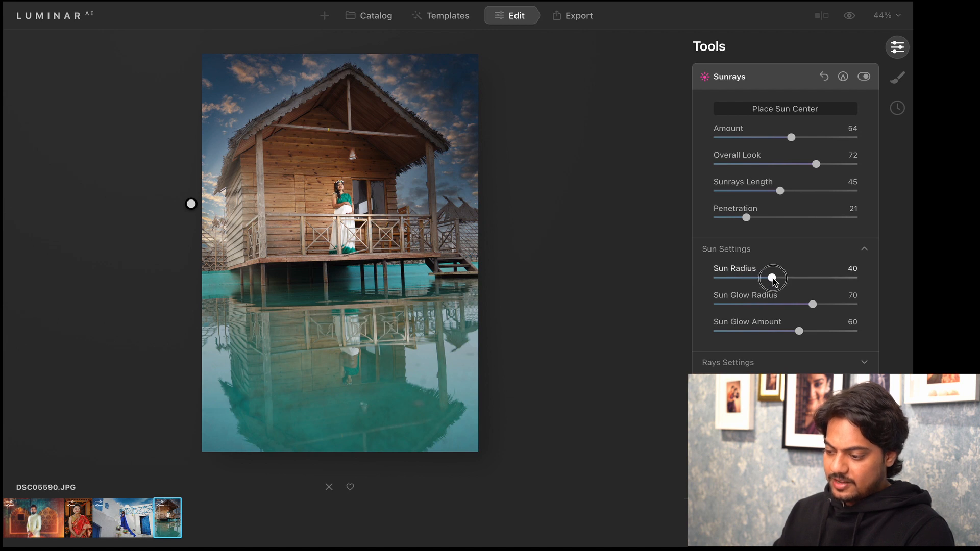
pyautogui.moveTo(773, 280); pyautogui.dragTo(813, 282)
pyautogui.moveTo(886, 291); pyautogui.dragTo(751, 290)
pyautogui.moveTo(813, 305); pyautogui.dragTo(786, 332)
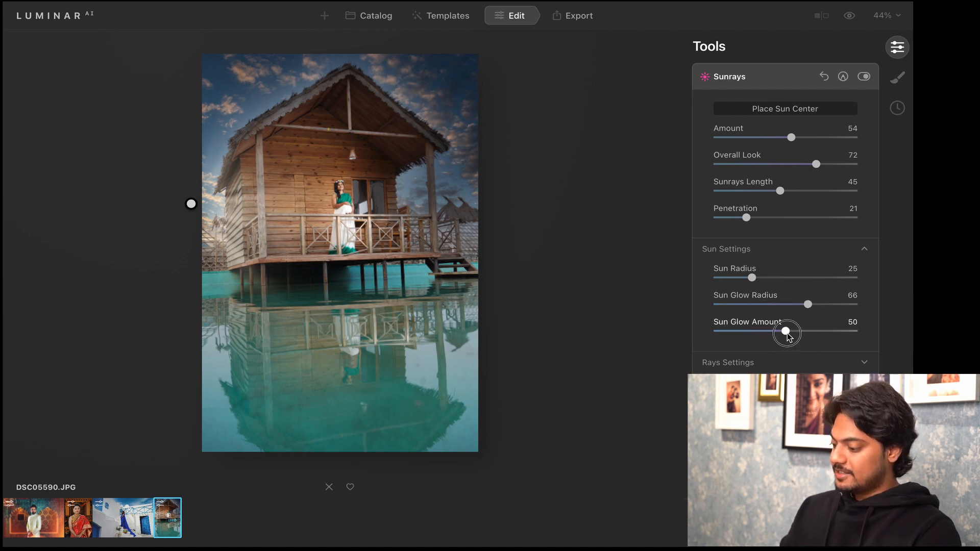
# Adjust the Rays Settings of the Sunrays and lower the Sunrays Amount to 26
pyautogui.click(773, 363)
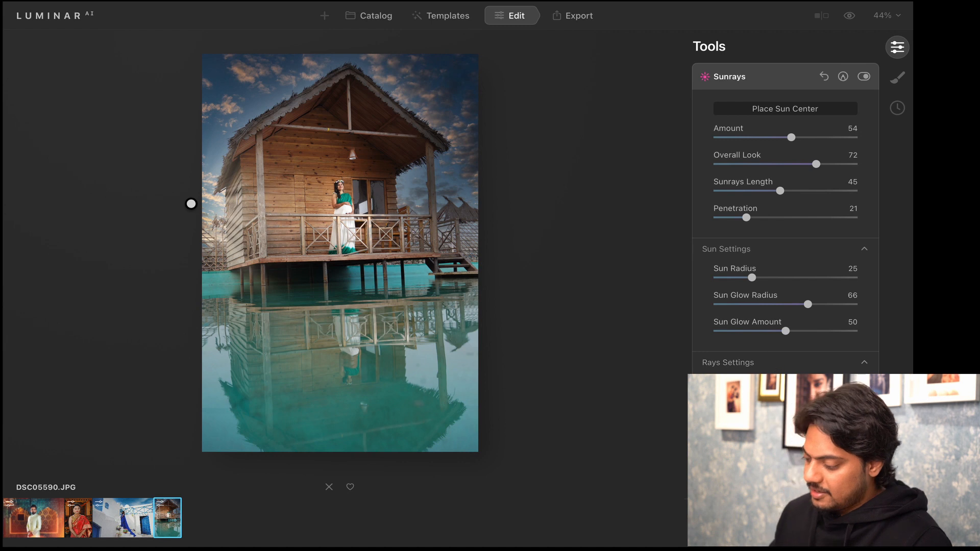
pyautogui.scroll(-1, 781, 363)
pyautogui.moveTo(786, 363); pyautogui.dragTo(763, 363)
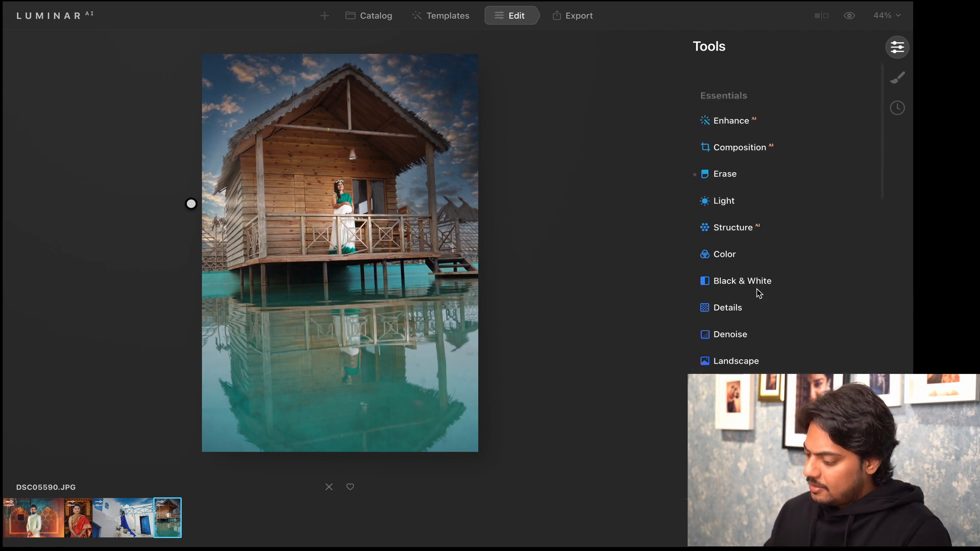
pyautogui.scroll(-3, 757, 291)
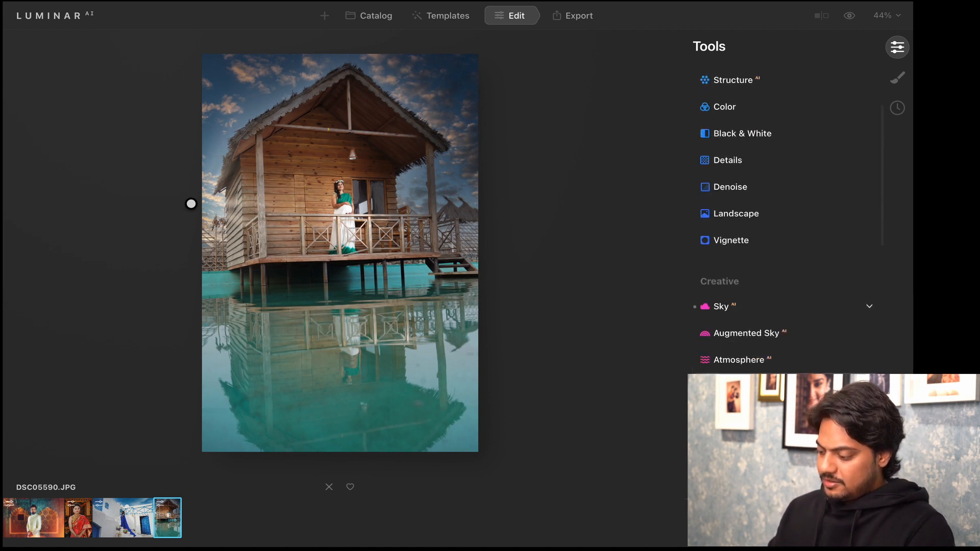
pyautogui.scroll(-3, 786, 255)
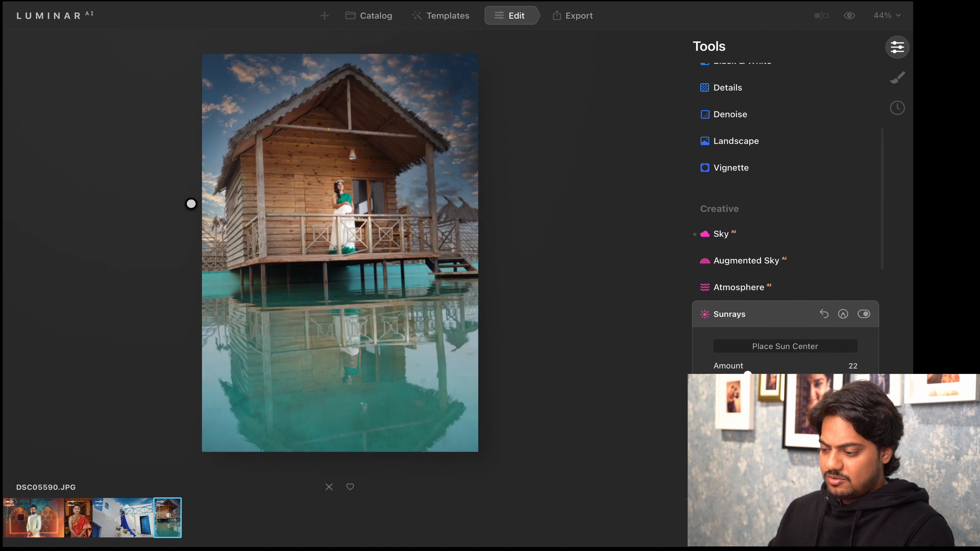
pyautogui.moveTo(748, 375); pyautogui.dragTo(754, 376)
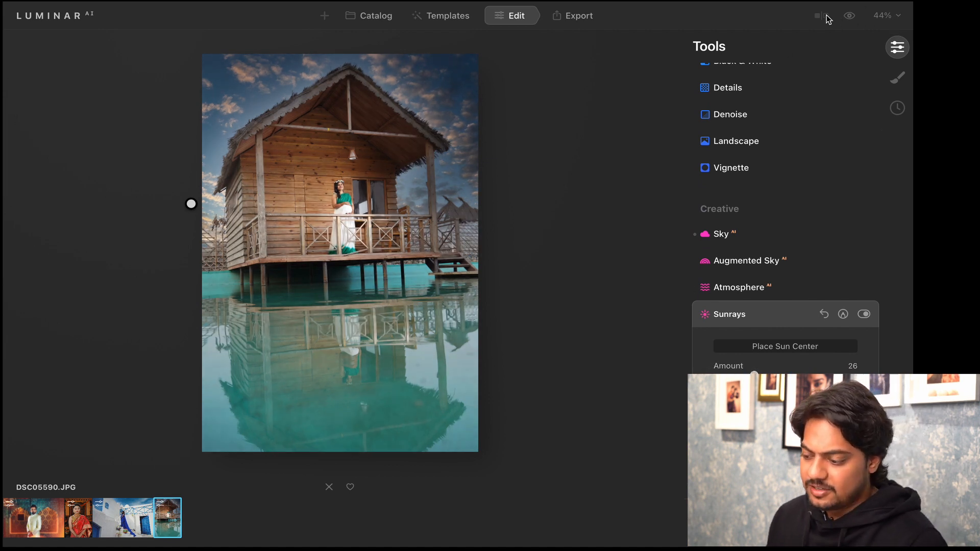
# Toggle between the original and the edited hut photo to examine the result with the Sunrays applied
pyautogui.click(848, 16)
pyautogui.click(848, 17)
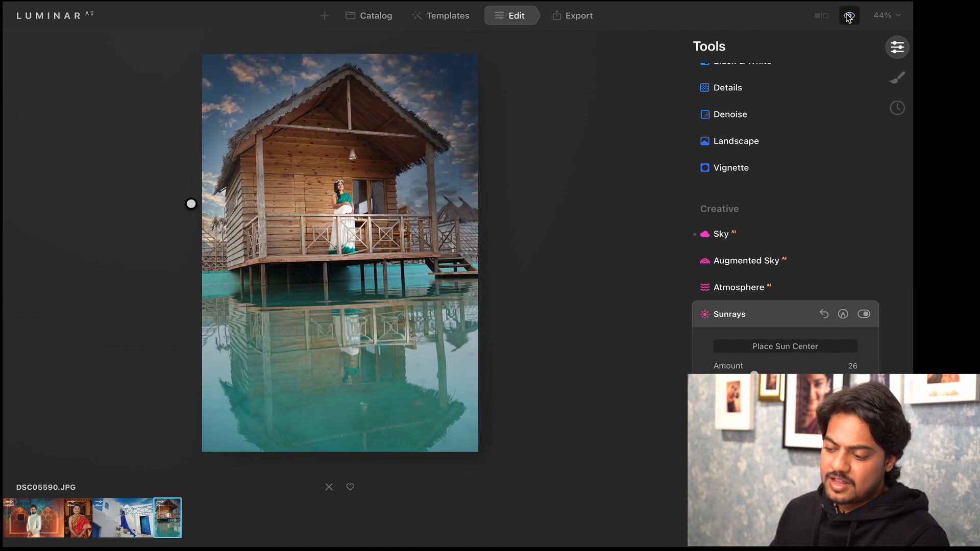
pyautogui.click(848, 17)
pyautogui.click(848, 16)
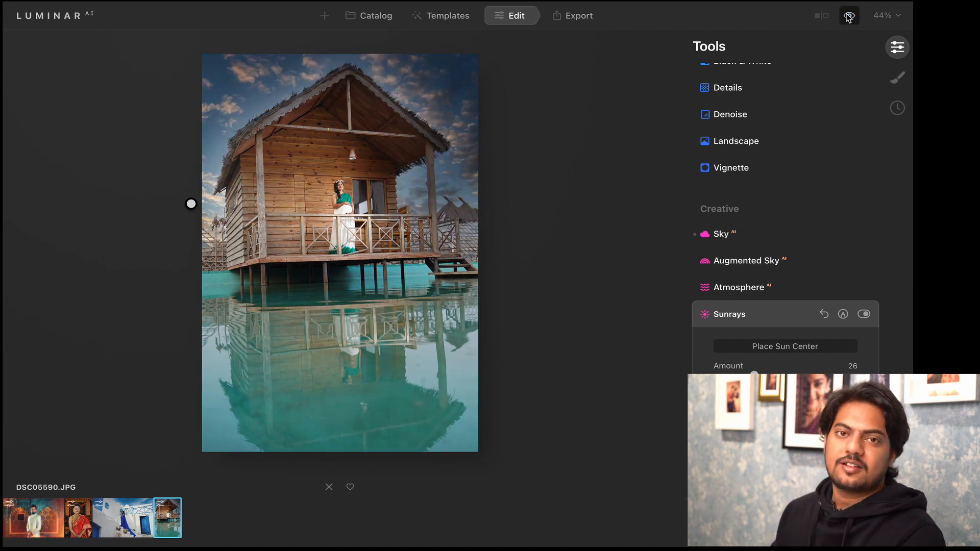
pyautogui.click(848, 17)
pyautogui.click(849, 16)
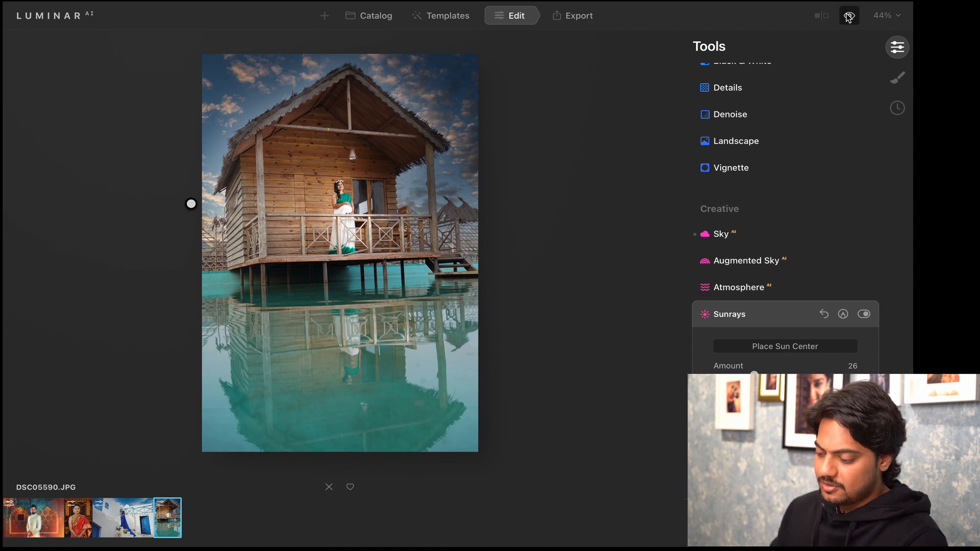
pyautogui.click(849, 16)
pyautogui.click(848, 17)
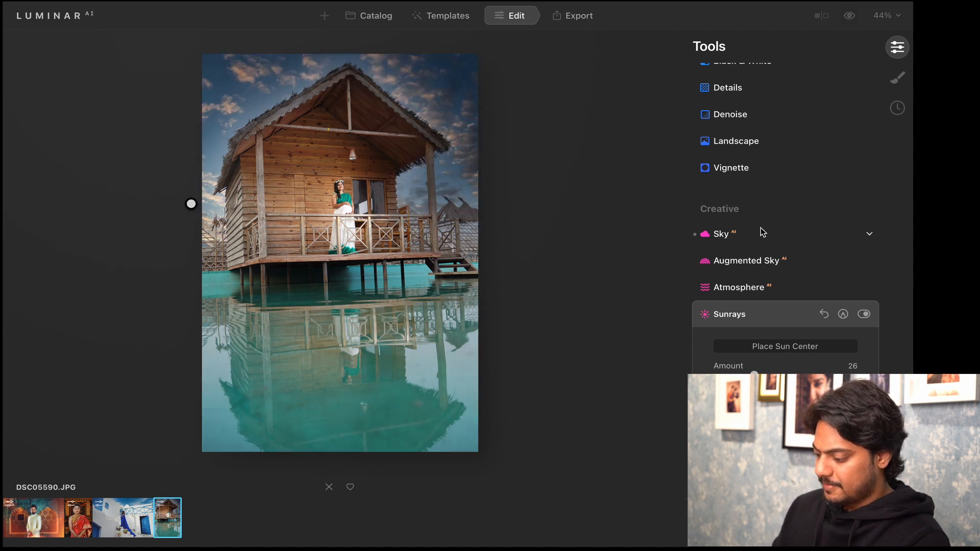
pyautogui.scroll(-3, 746, 244)
pyautogui.scroll(-10, 746, 244)
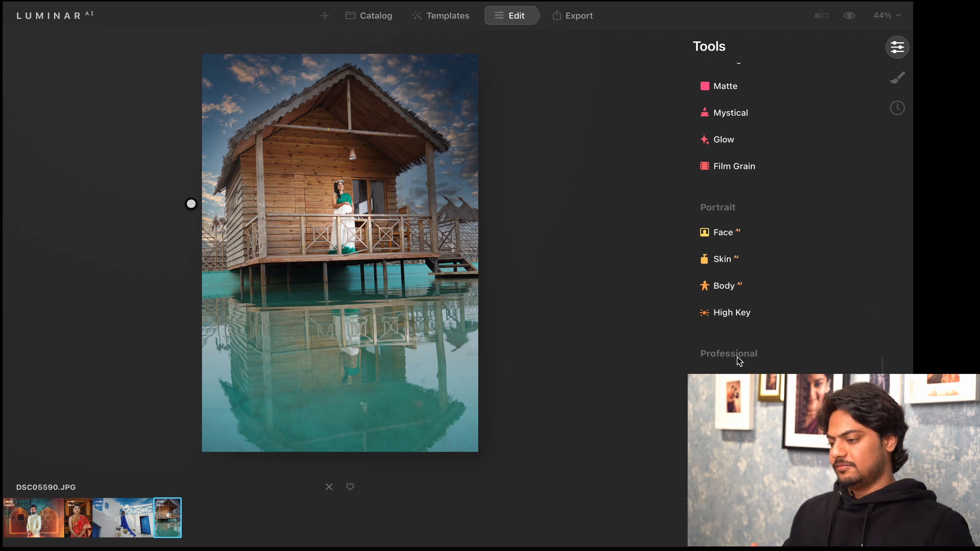
pyautogui.scroll(15, 769, 206)
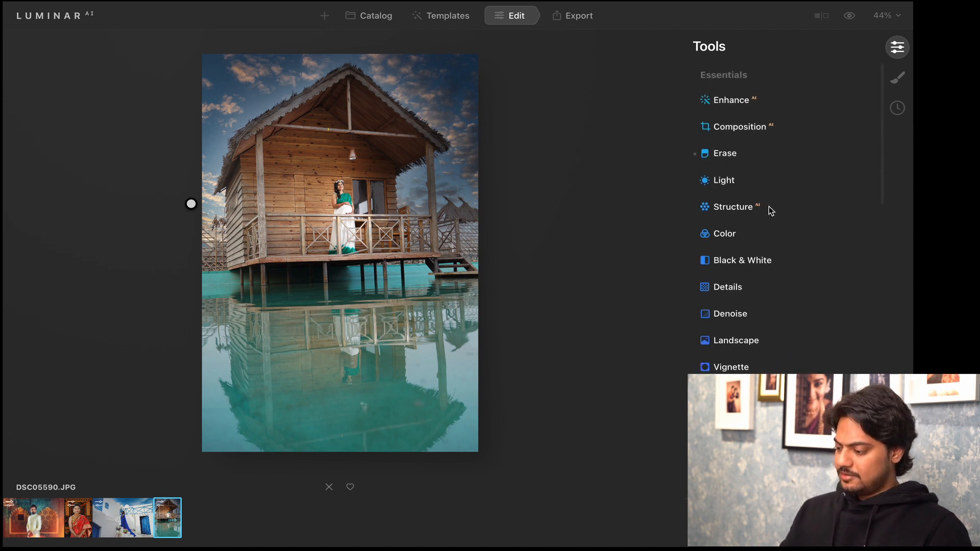
pyautogui.scroll(-8, 769, 207)
pyautogui.scroll(-10, 768, 206)
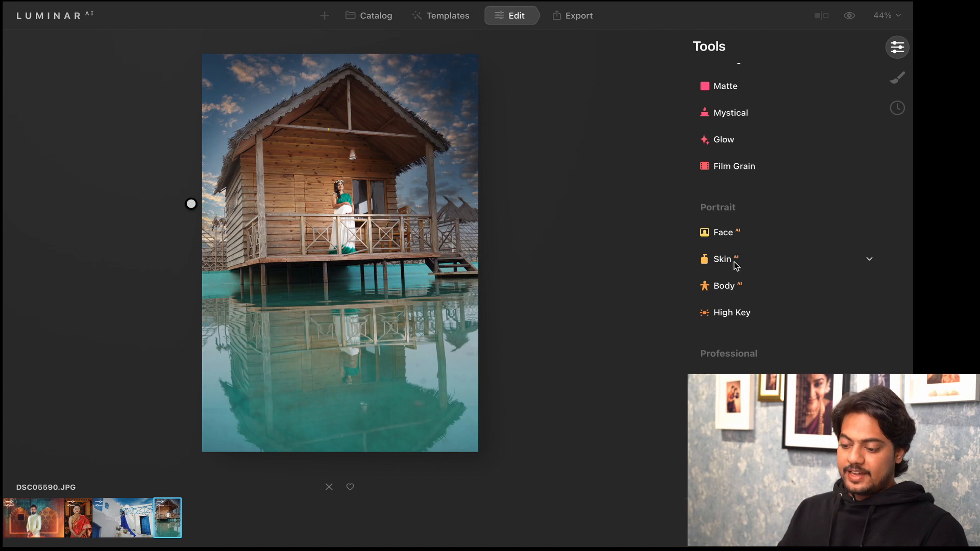
# Switch to the photo DSC05271.JPG of the woman in the blue dress
pyautogui.click(129, 529)
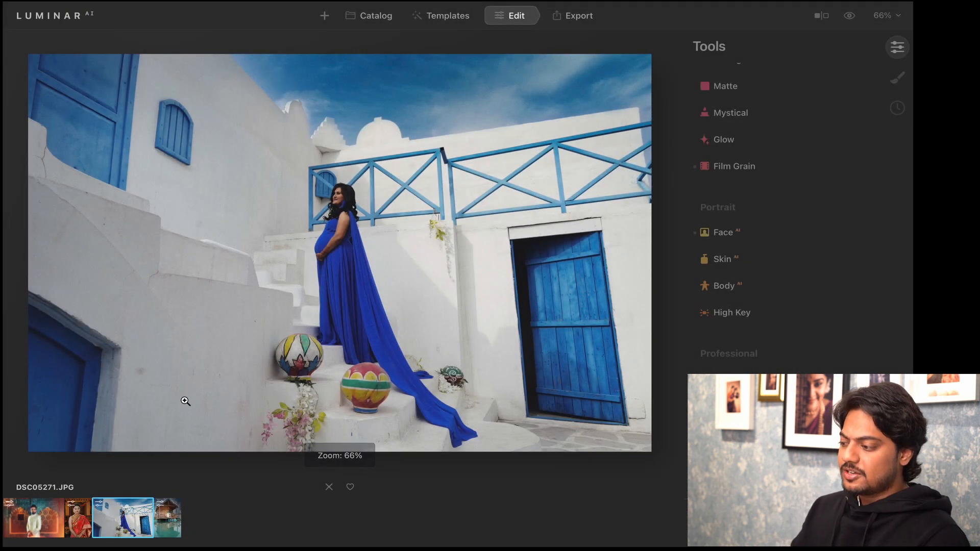
pyautogui.moveTo(723, 21)
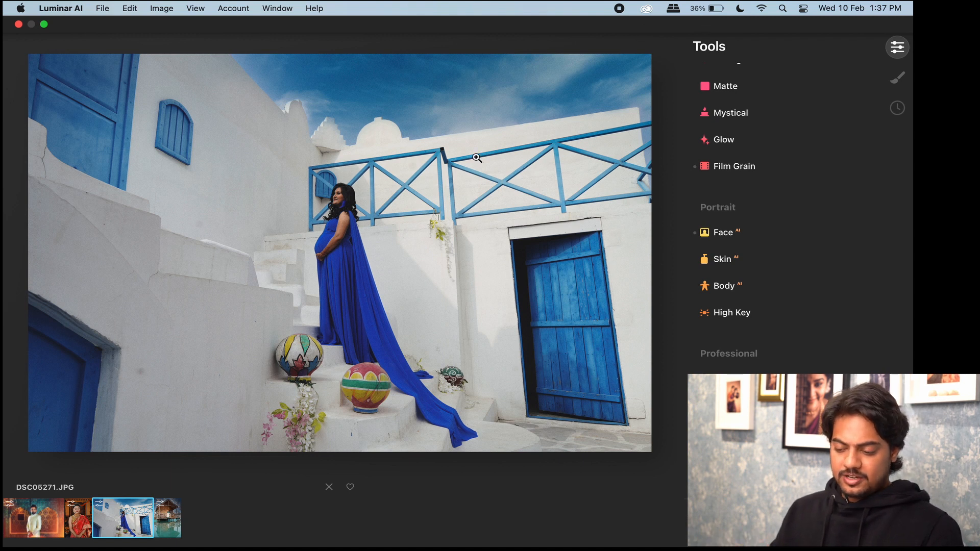
# Select all four edited photos in the filmstrip and export them to the Desktop folder
pyautogui.click(75, 531)
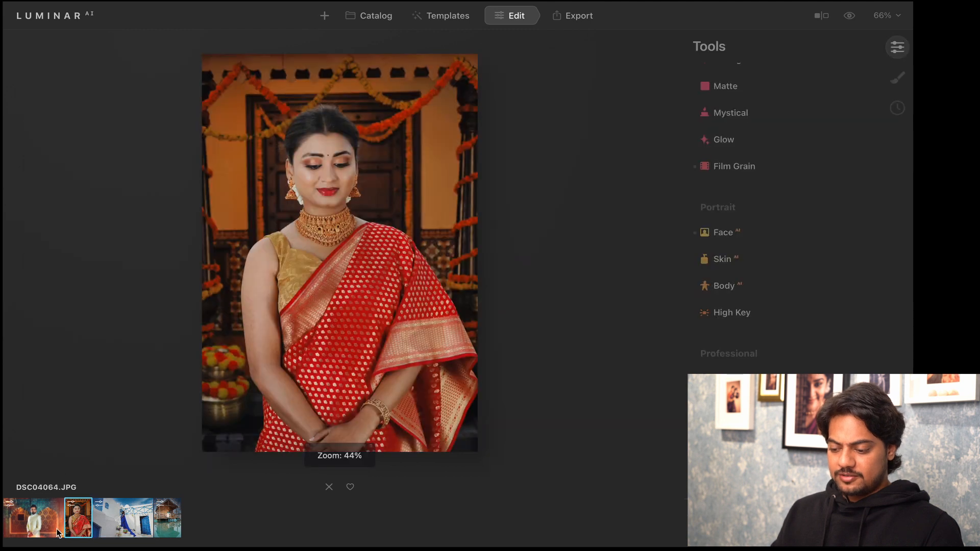
pyautogui.click(37, 533)
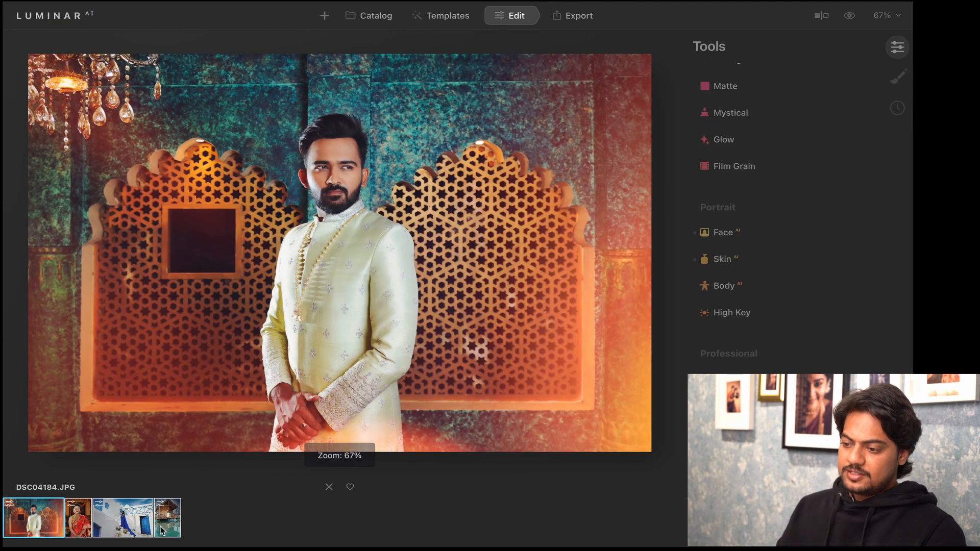
pyautogui.click(108, 8)
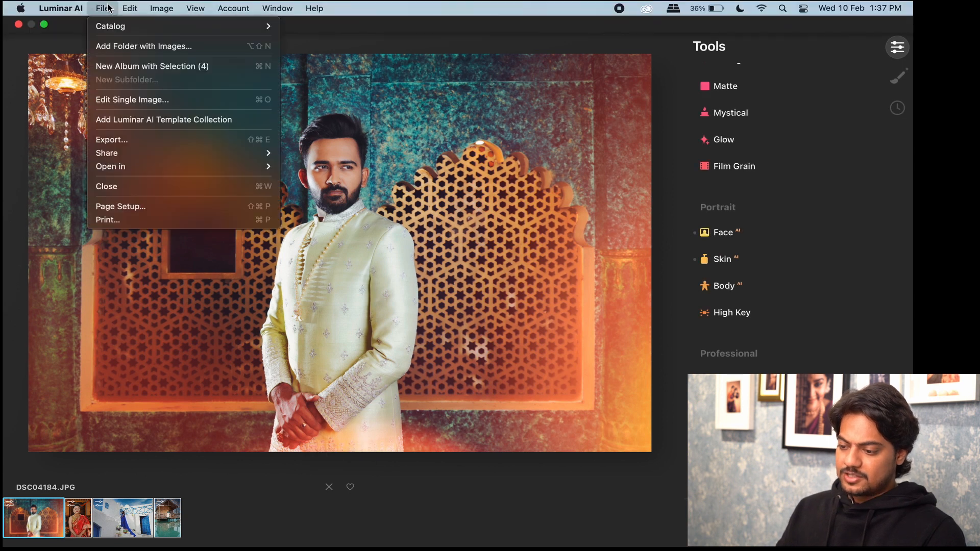
pyautogui.click(154, 145)
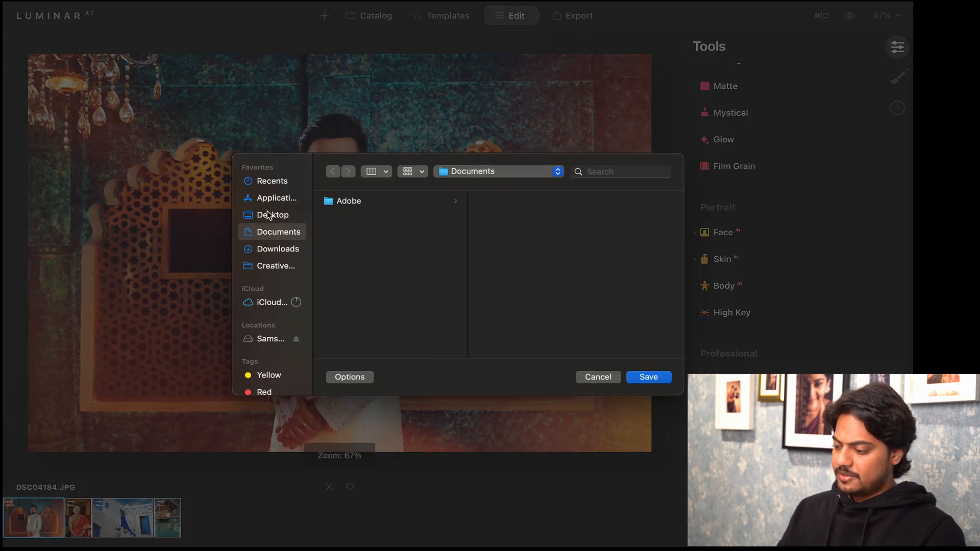
pyautogui.click(269, 216)
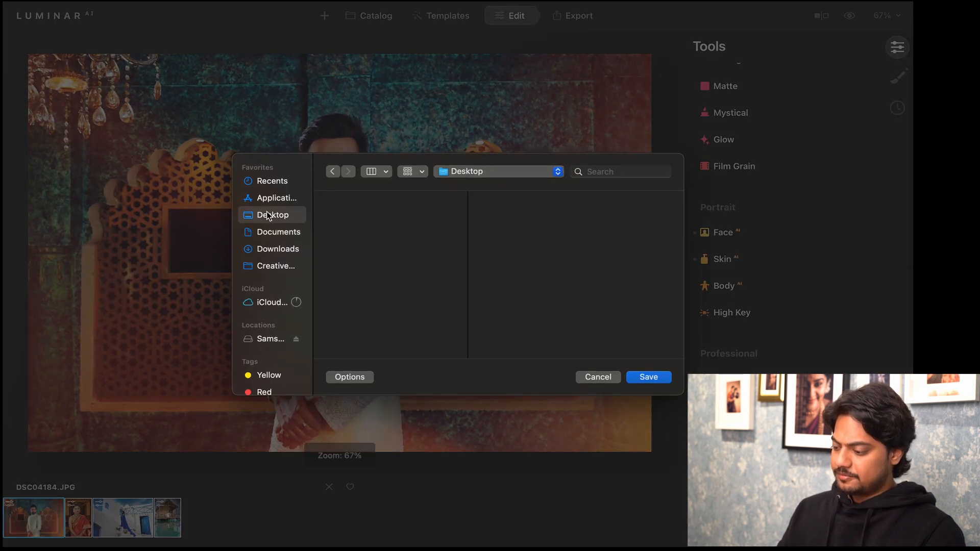
pyautogui.click(648, 377)
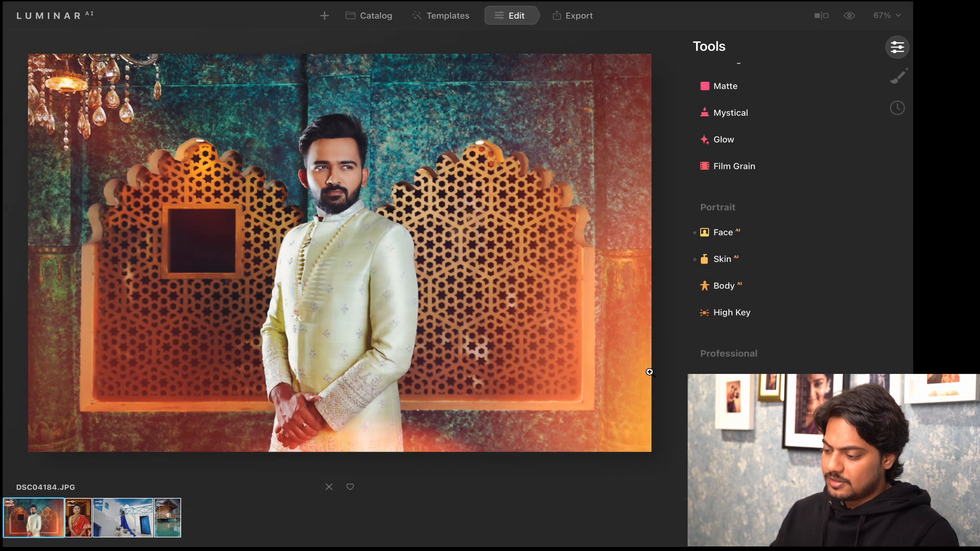
# Switch to the Finder desktop and preview the exported photos in Quick Look, from DSC05271.jpeg through to DSC05590.jpeg
pyautogui.hotkey('ctrl', 'Left')
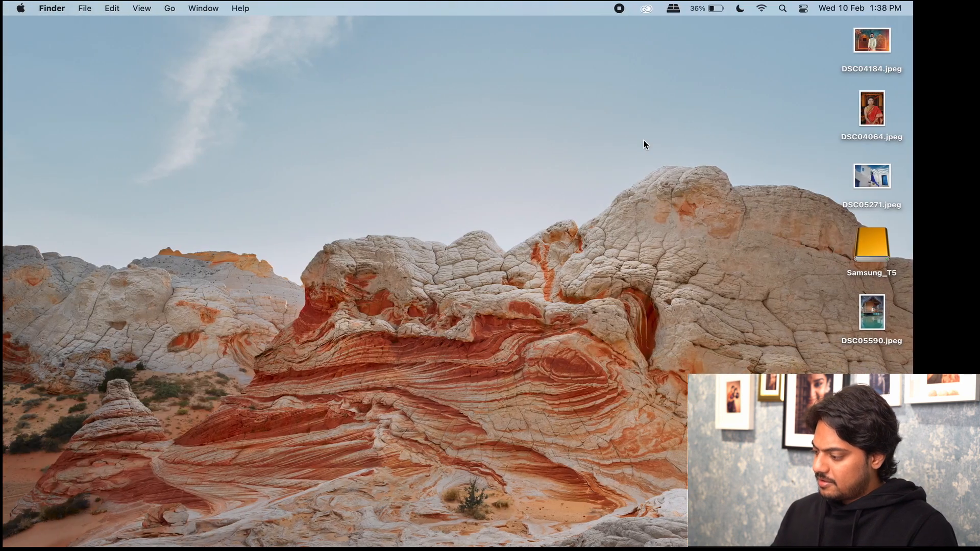
pyautogui.click(874, 178)
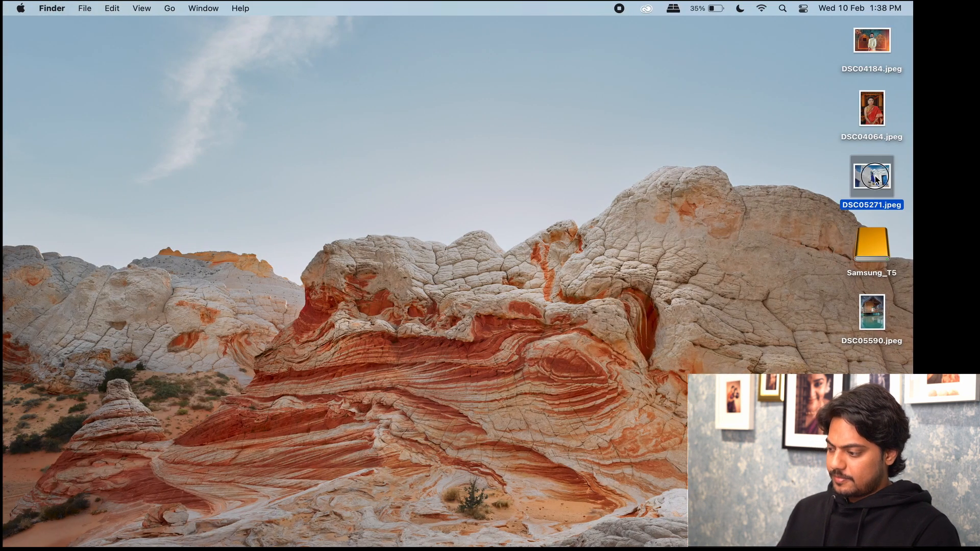
pyautogui.press('space')
pyautogui.press('Up')
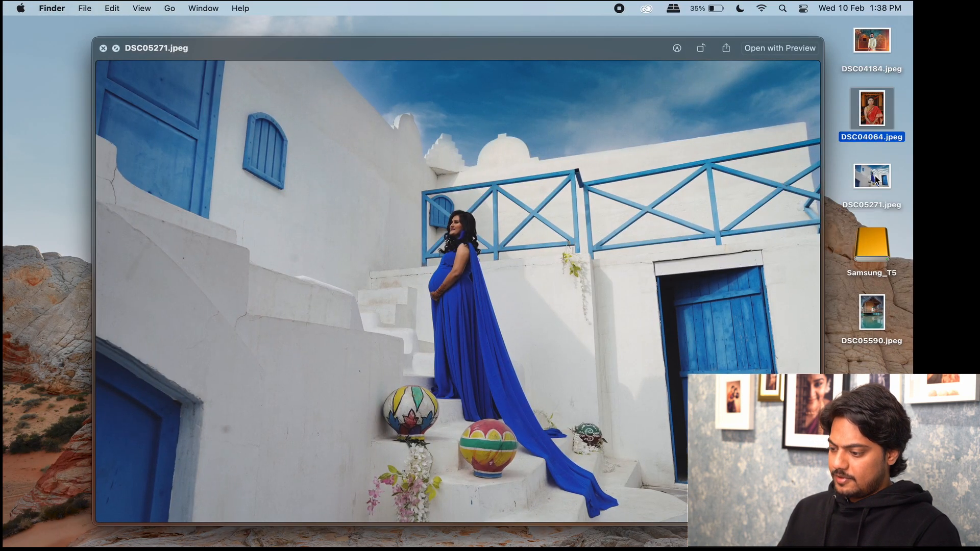
pyautogui.press('Up')
pyautogui.press('Down')
pyautogui.press('Down')
pyautogui.press('Down')
pyautogui.press('Down')
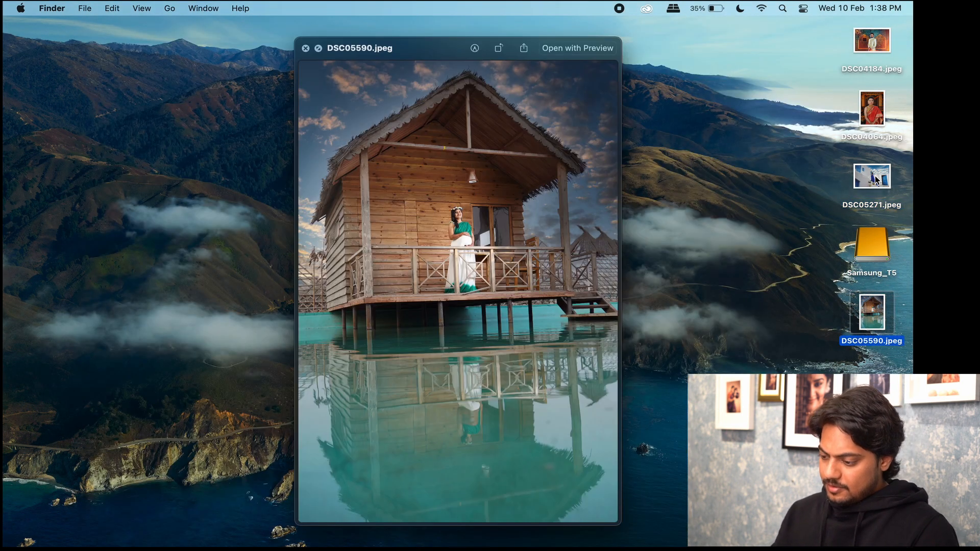
# Examine the sky, roof edges and water reflection of DSC05590.jpeg up close, and close the preview
pyautogui.scroll(10, 515, 208)
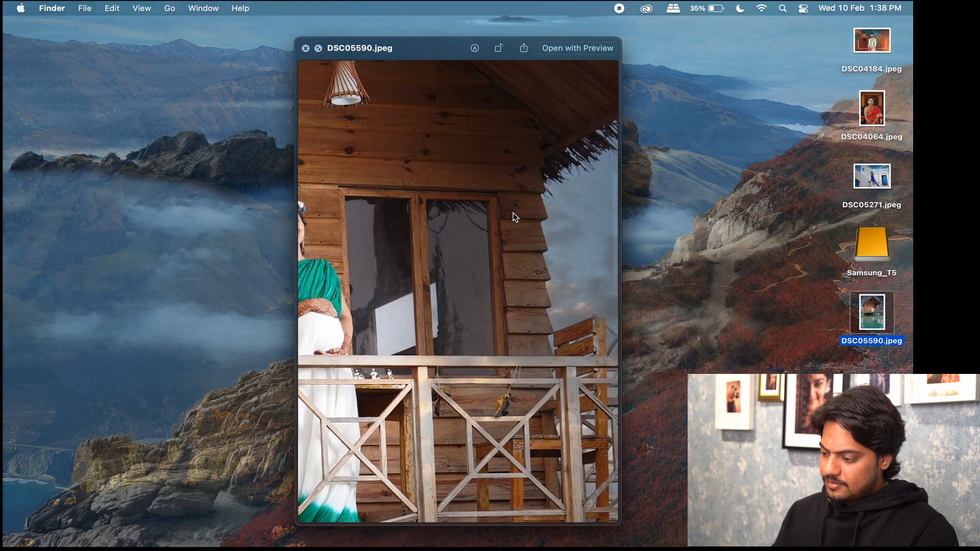
pyautogui.scroll(10, 513, 212)
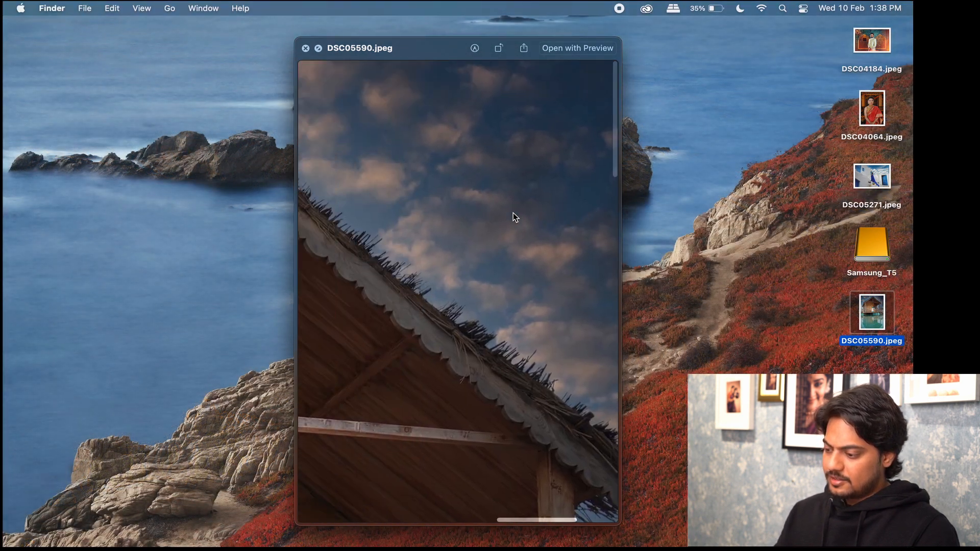
pyautogui.scroll(5, 513, 213)
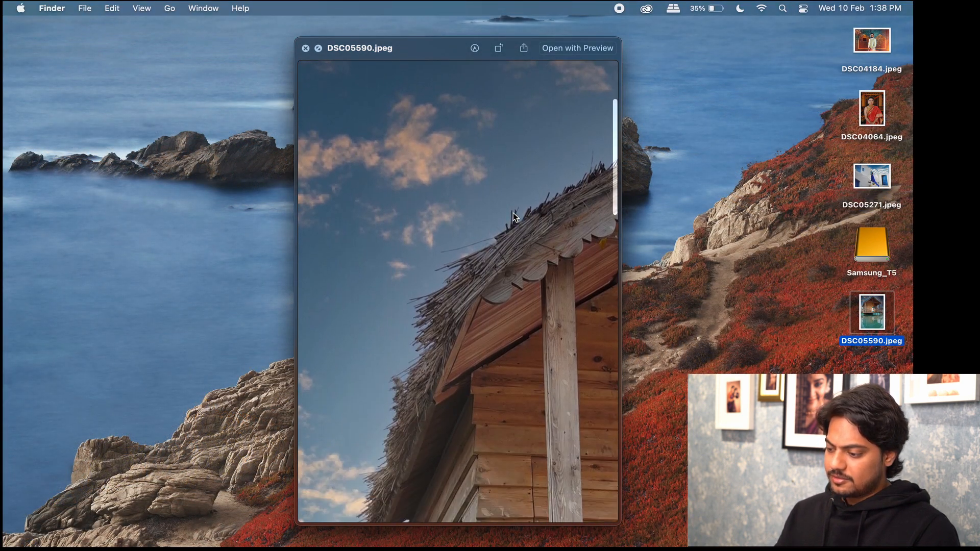
pyautogui.scroll(-15, 513, 212)
pyautogui.scroll(10, 513, 213)
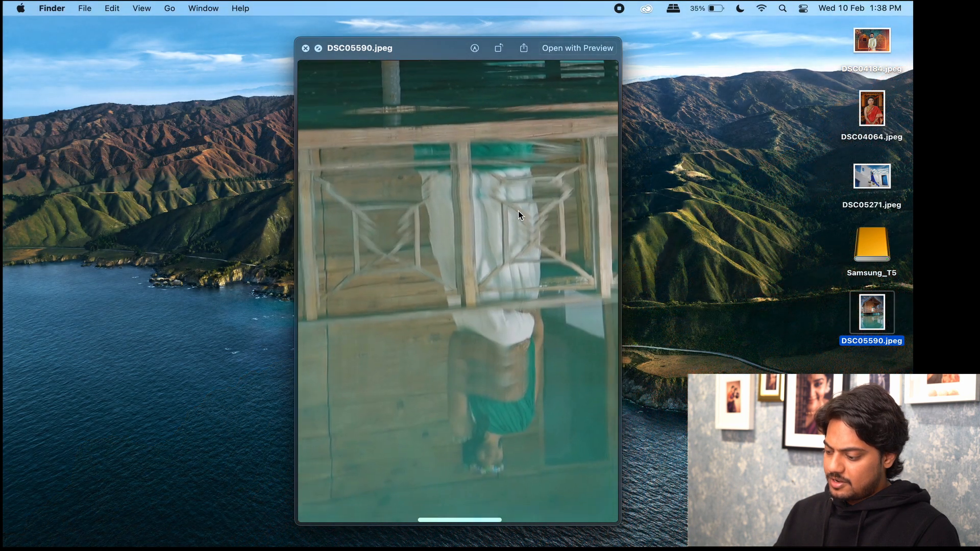
pyautogui.scroll(-5, 519, 210)
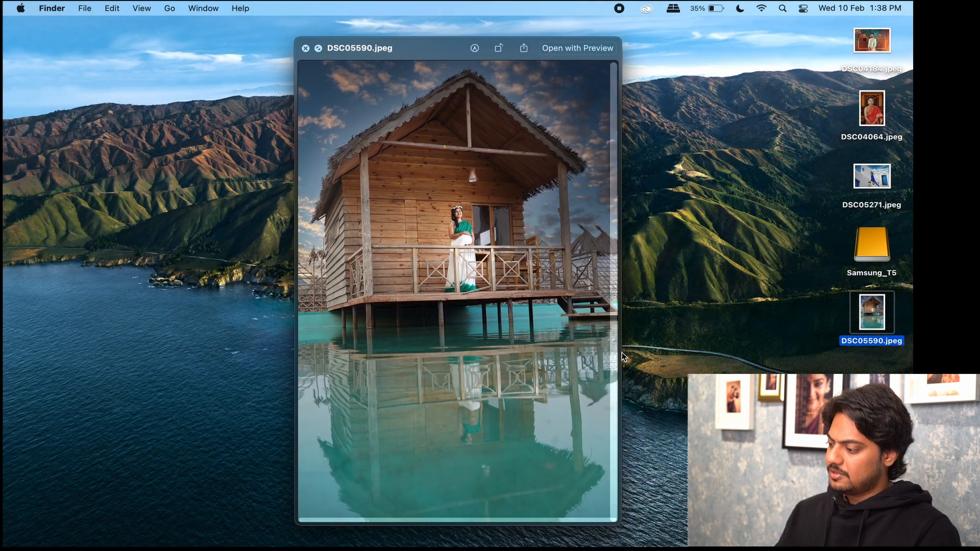
pyautogui.press('space')
# Preview DSC04064.jpeg and examine the retouched face of the woman in the red saree up close
pyautogui.press('Up')
pyautogui.press('Up')
pyautogui.press('Up')
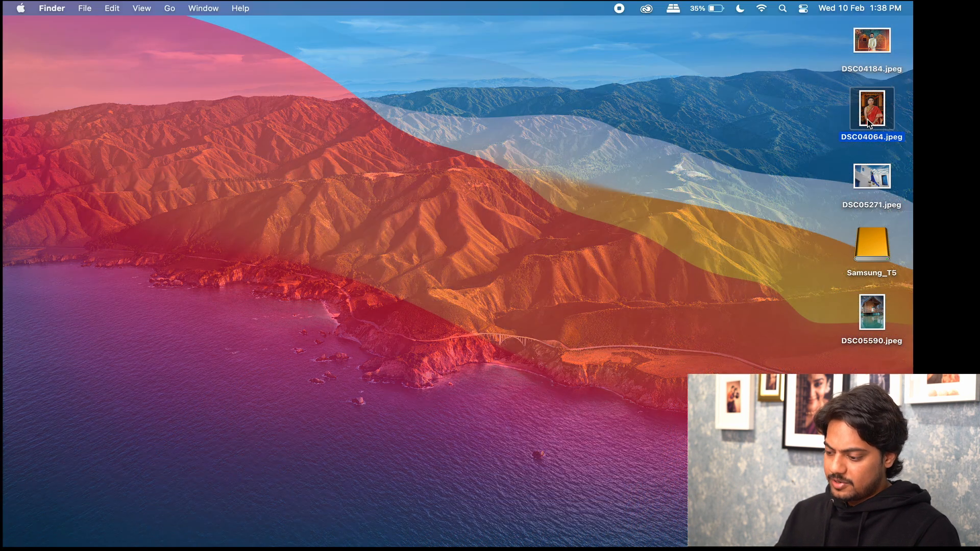
pyautogui.press('space')
pyautogui.scroll(5, 501, 151)
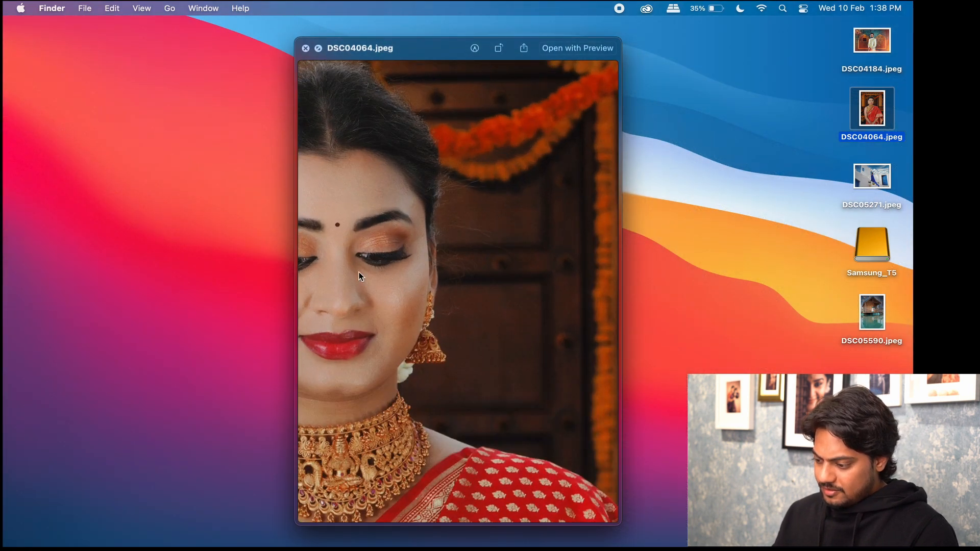
pyautogui.scroll(2, 323, 284)
pyautogui.scroll(3, 332, 284)
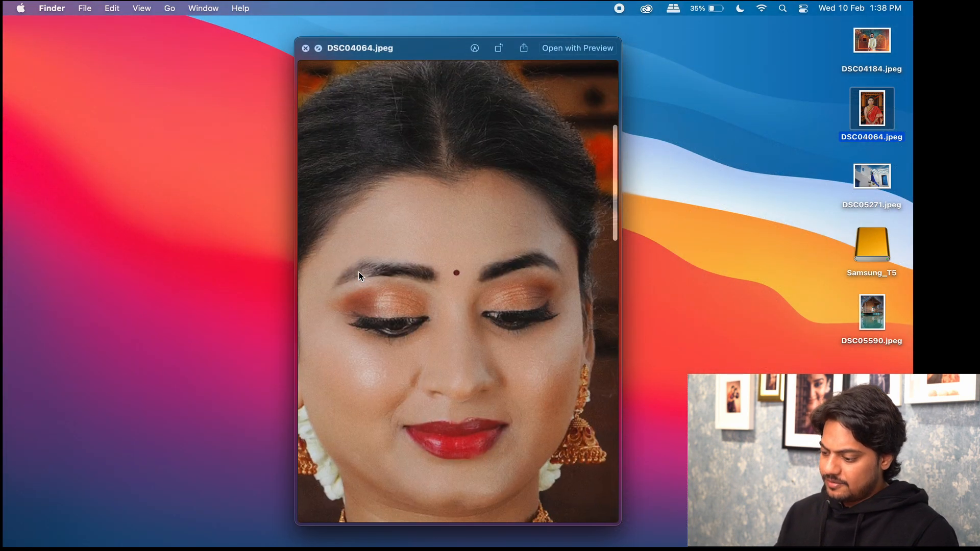